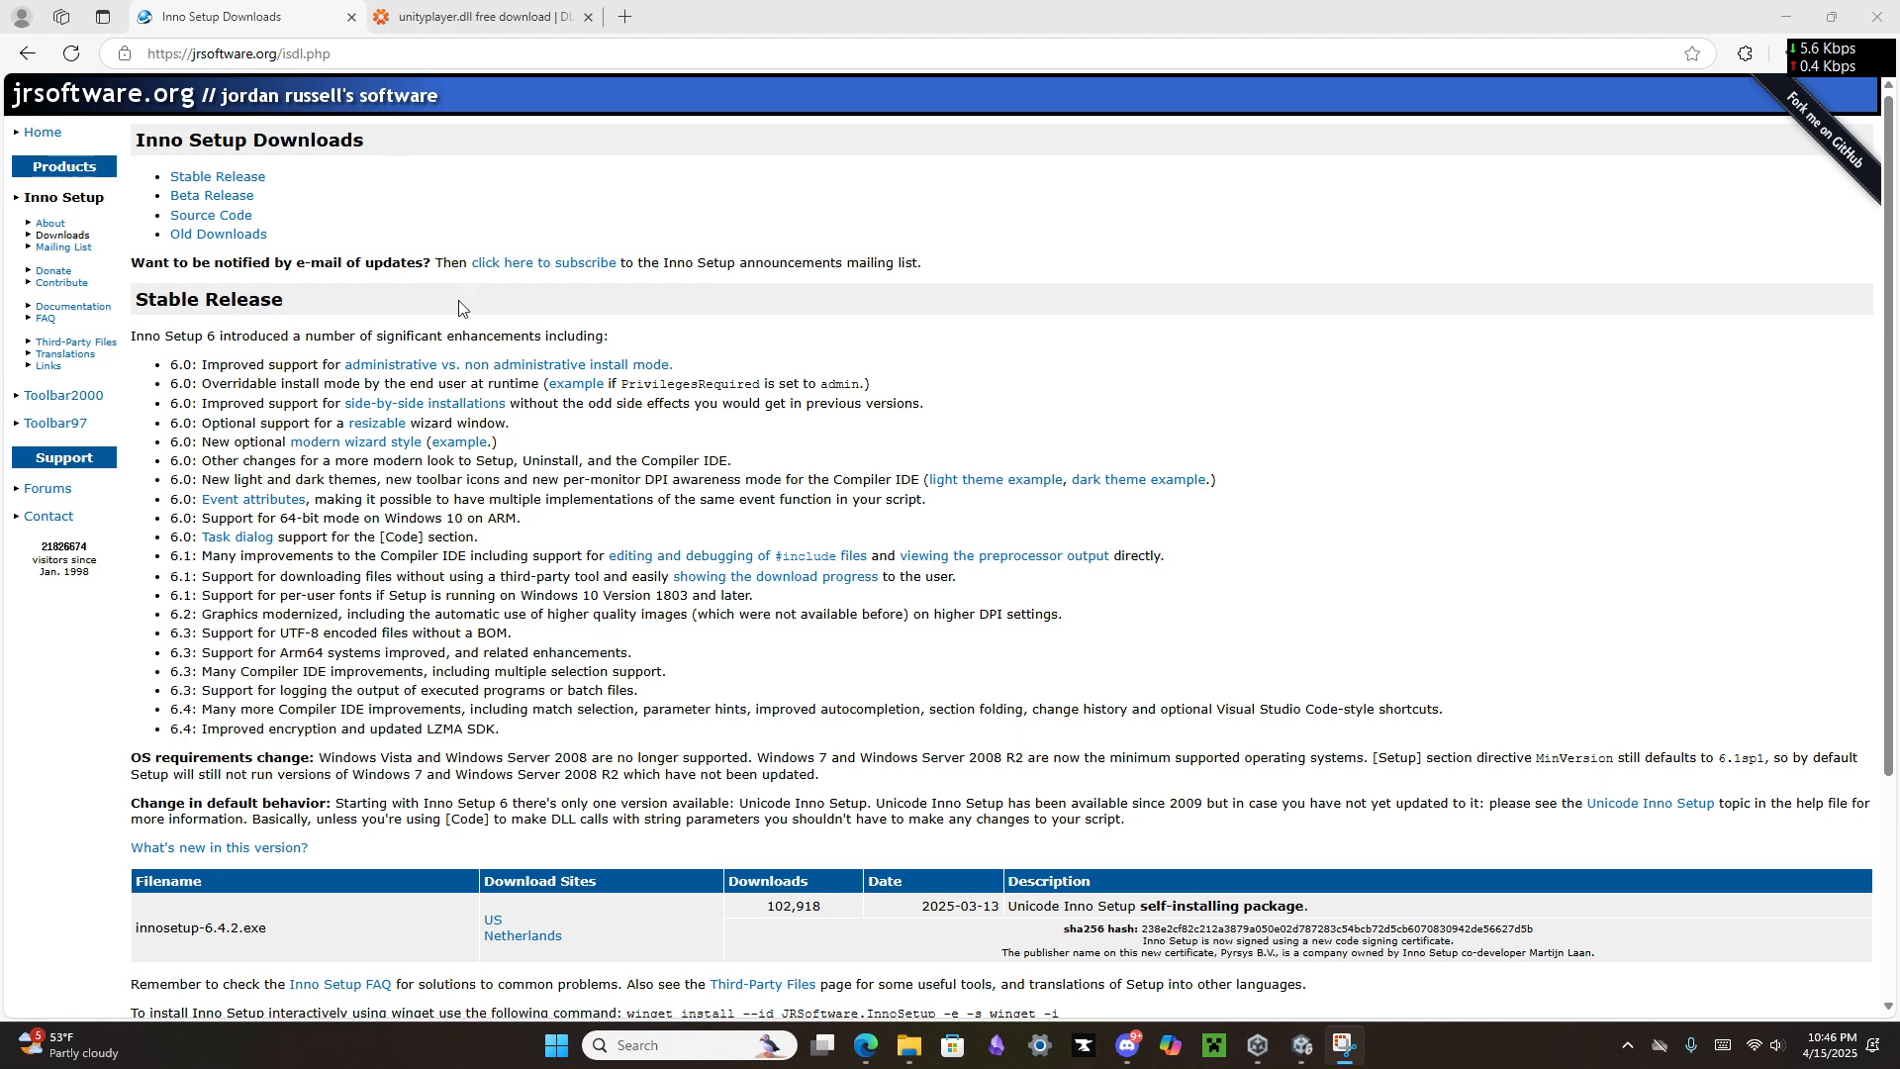
# Step: Download innosetup-6.4.2.exe from the stable release table and remove its entry from the browser's download list
pyautogui.click(500, 930)
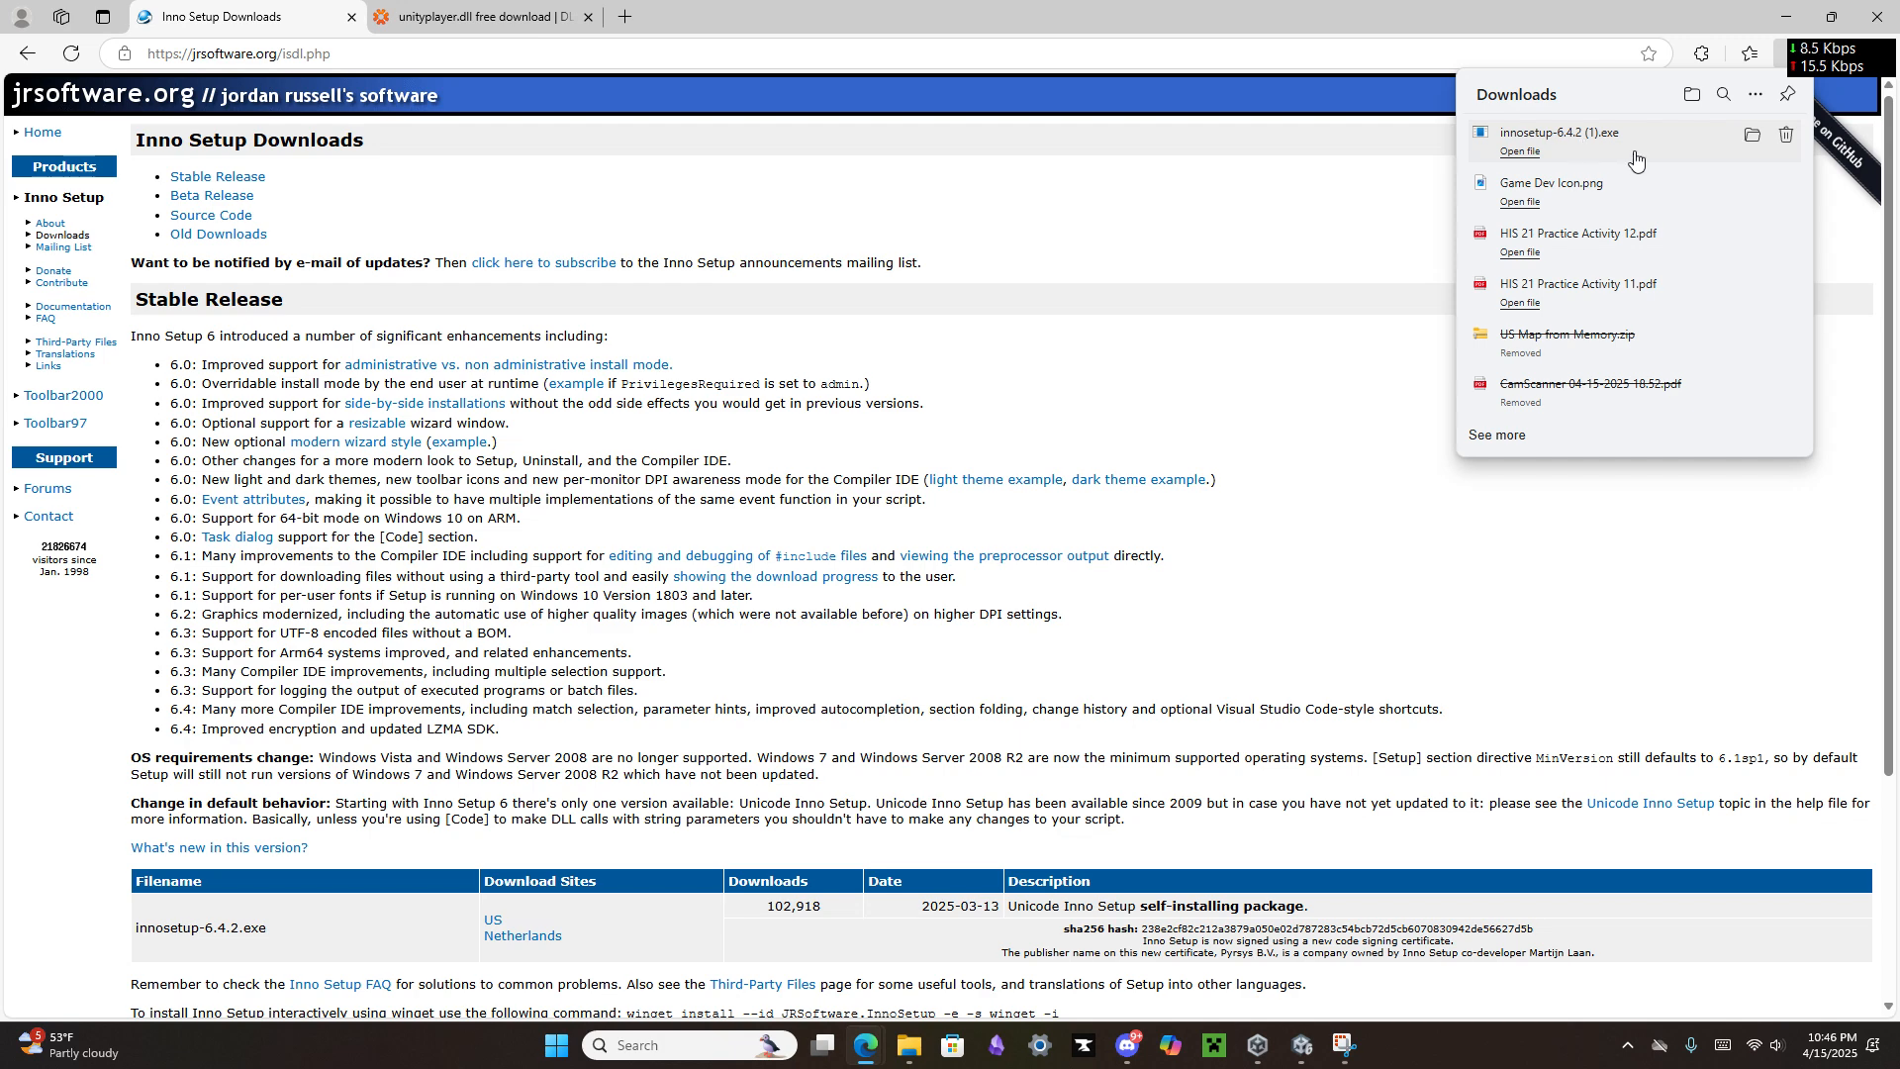
pyautogui.rightClick(1635, 160)
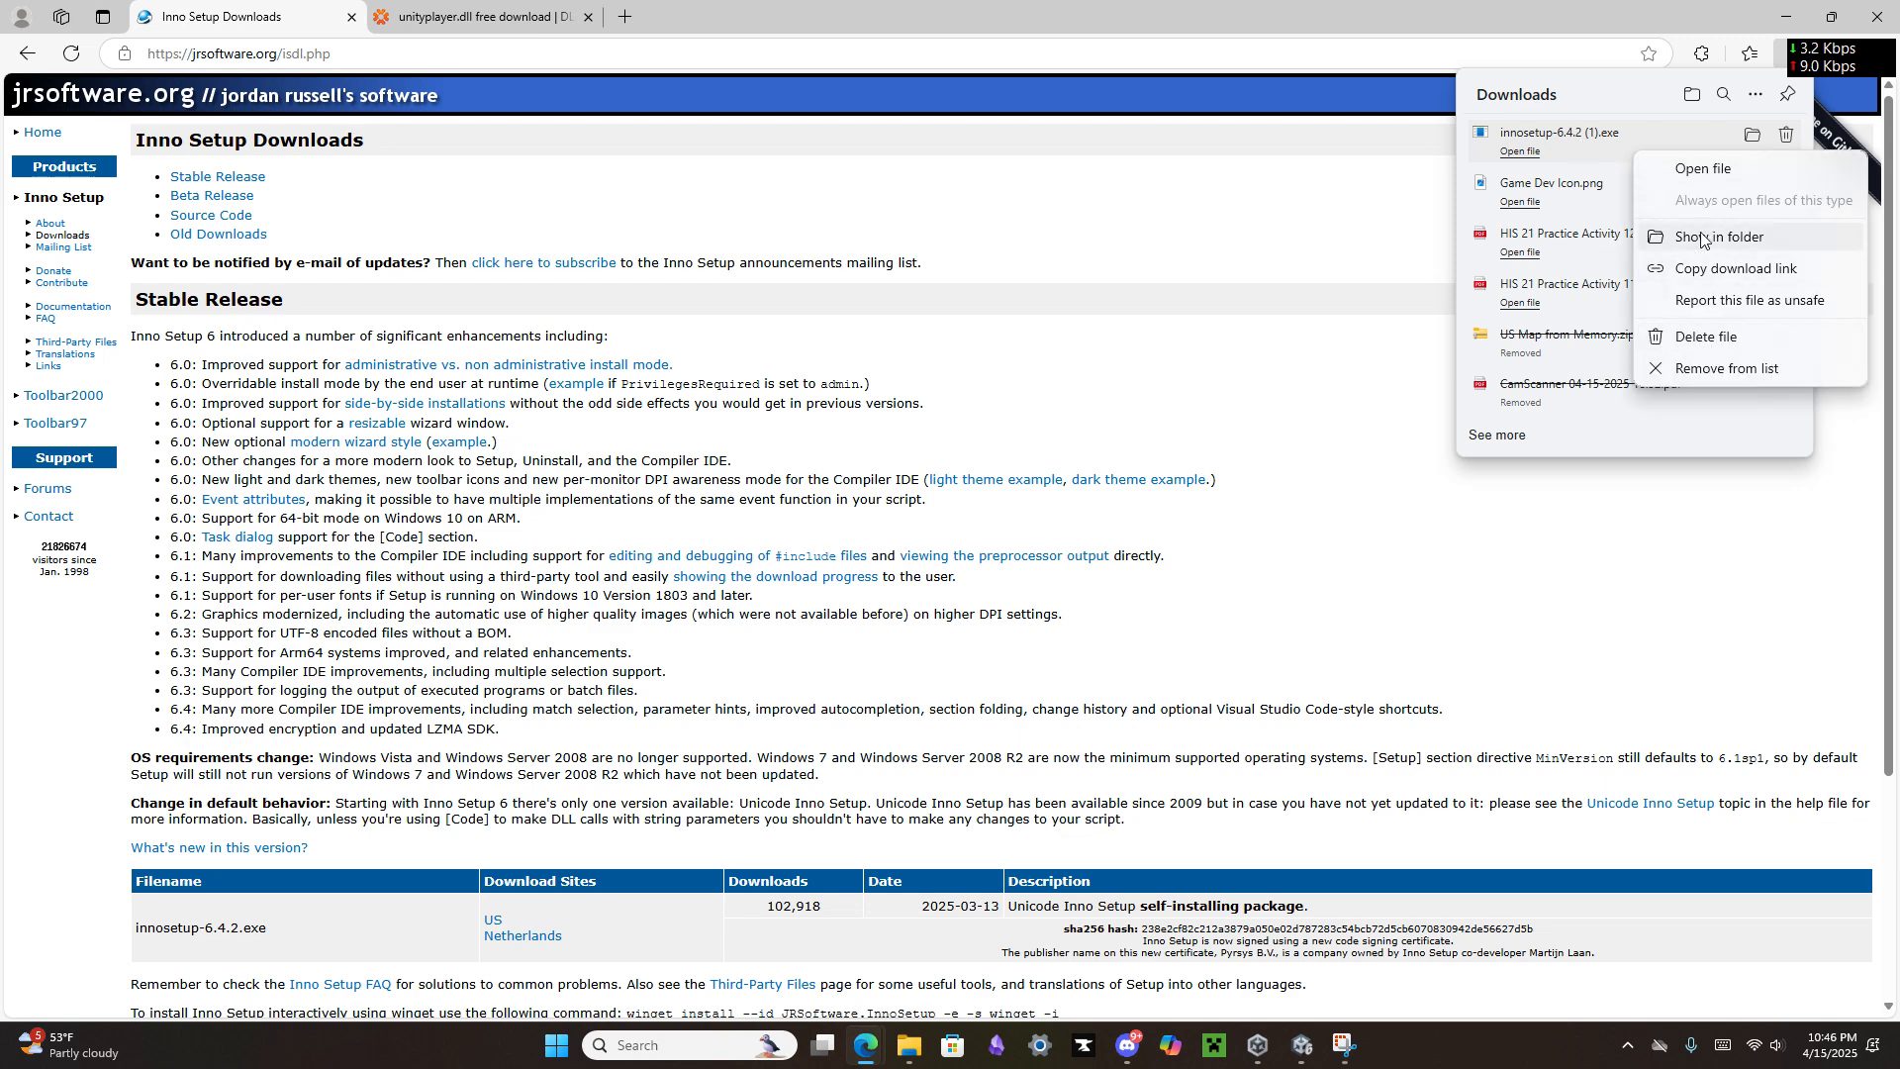
pyautogui.click(1724, 369)
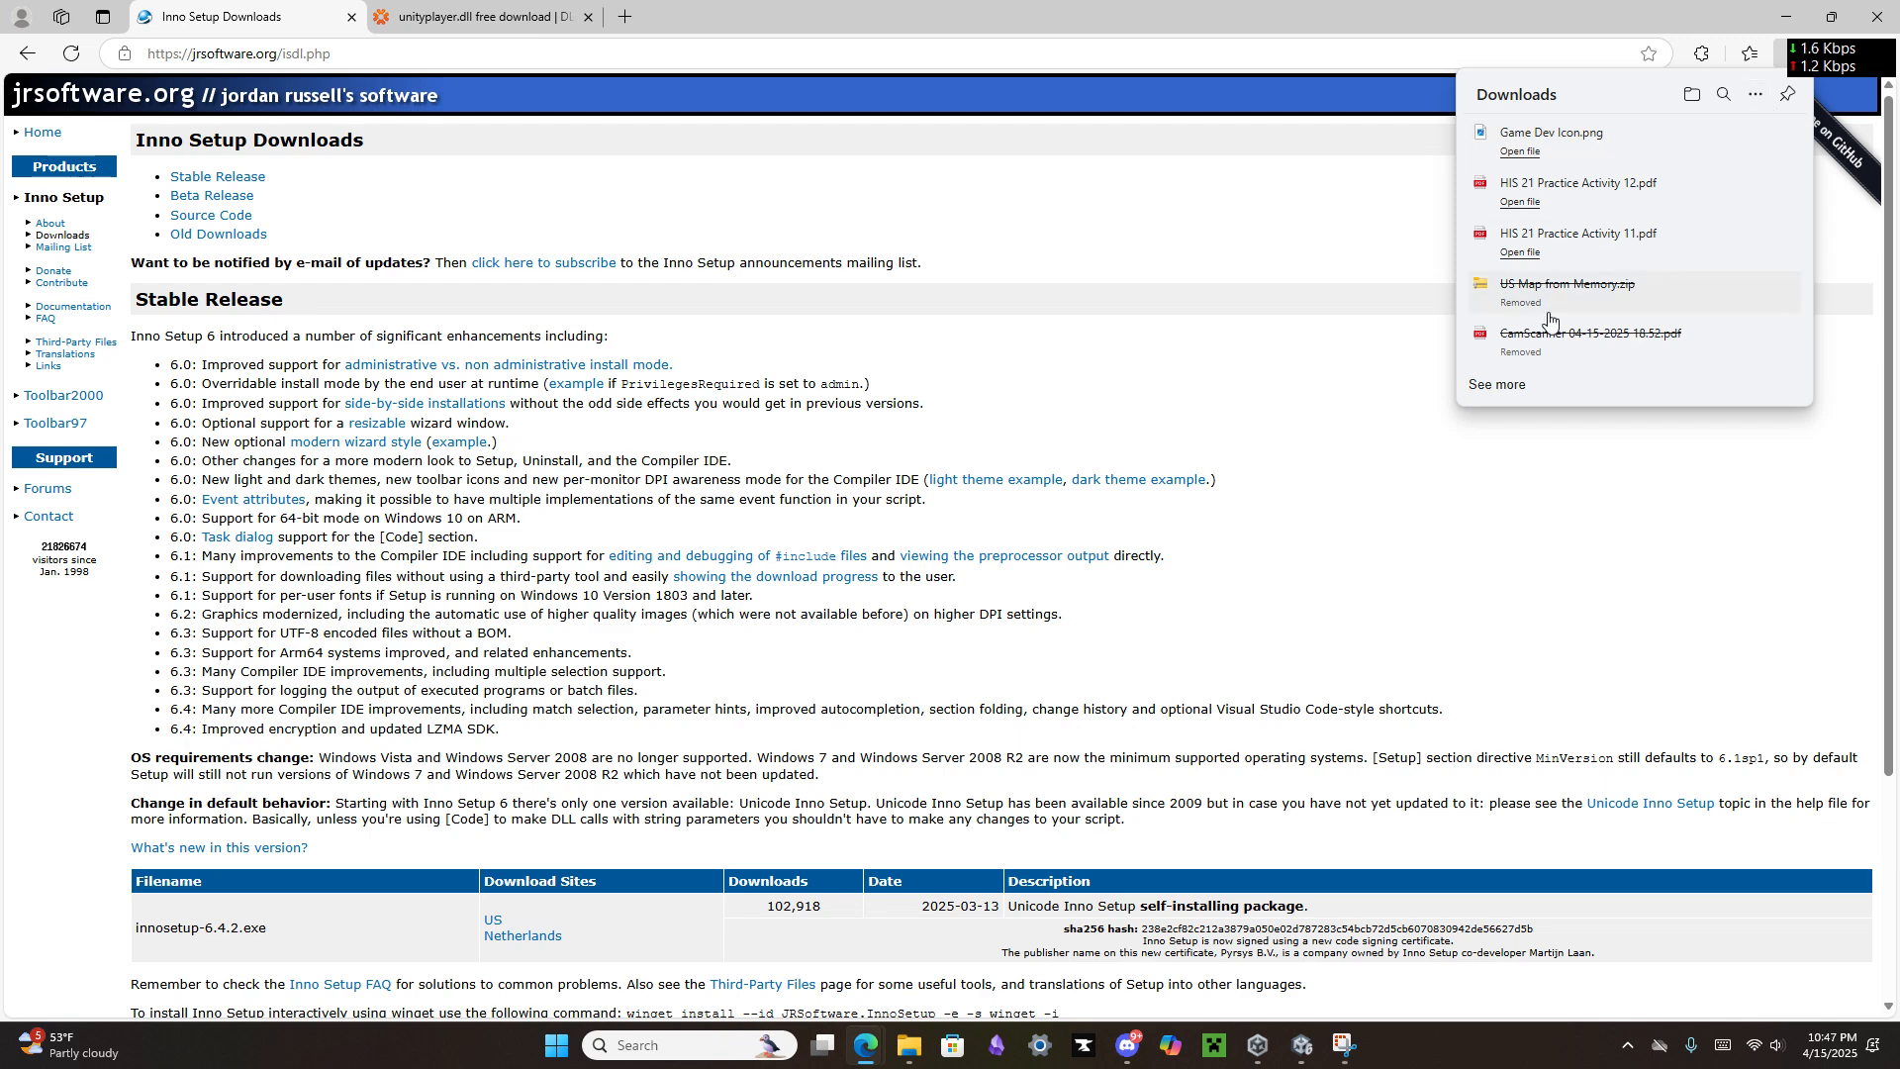
pyautogui.click(1304, 188)
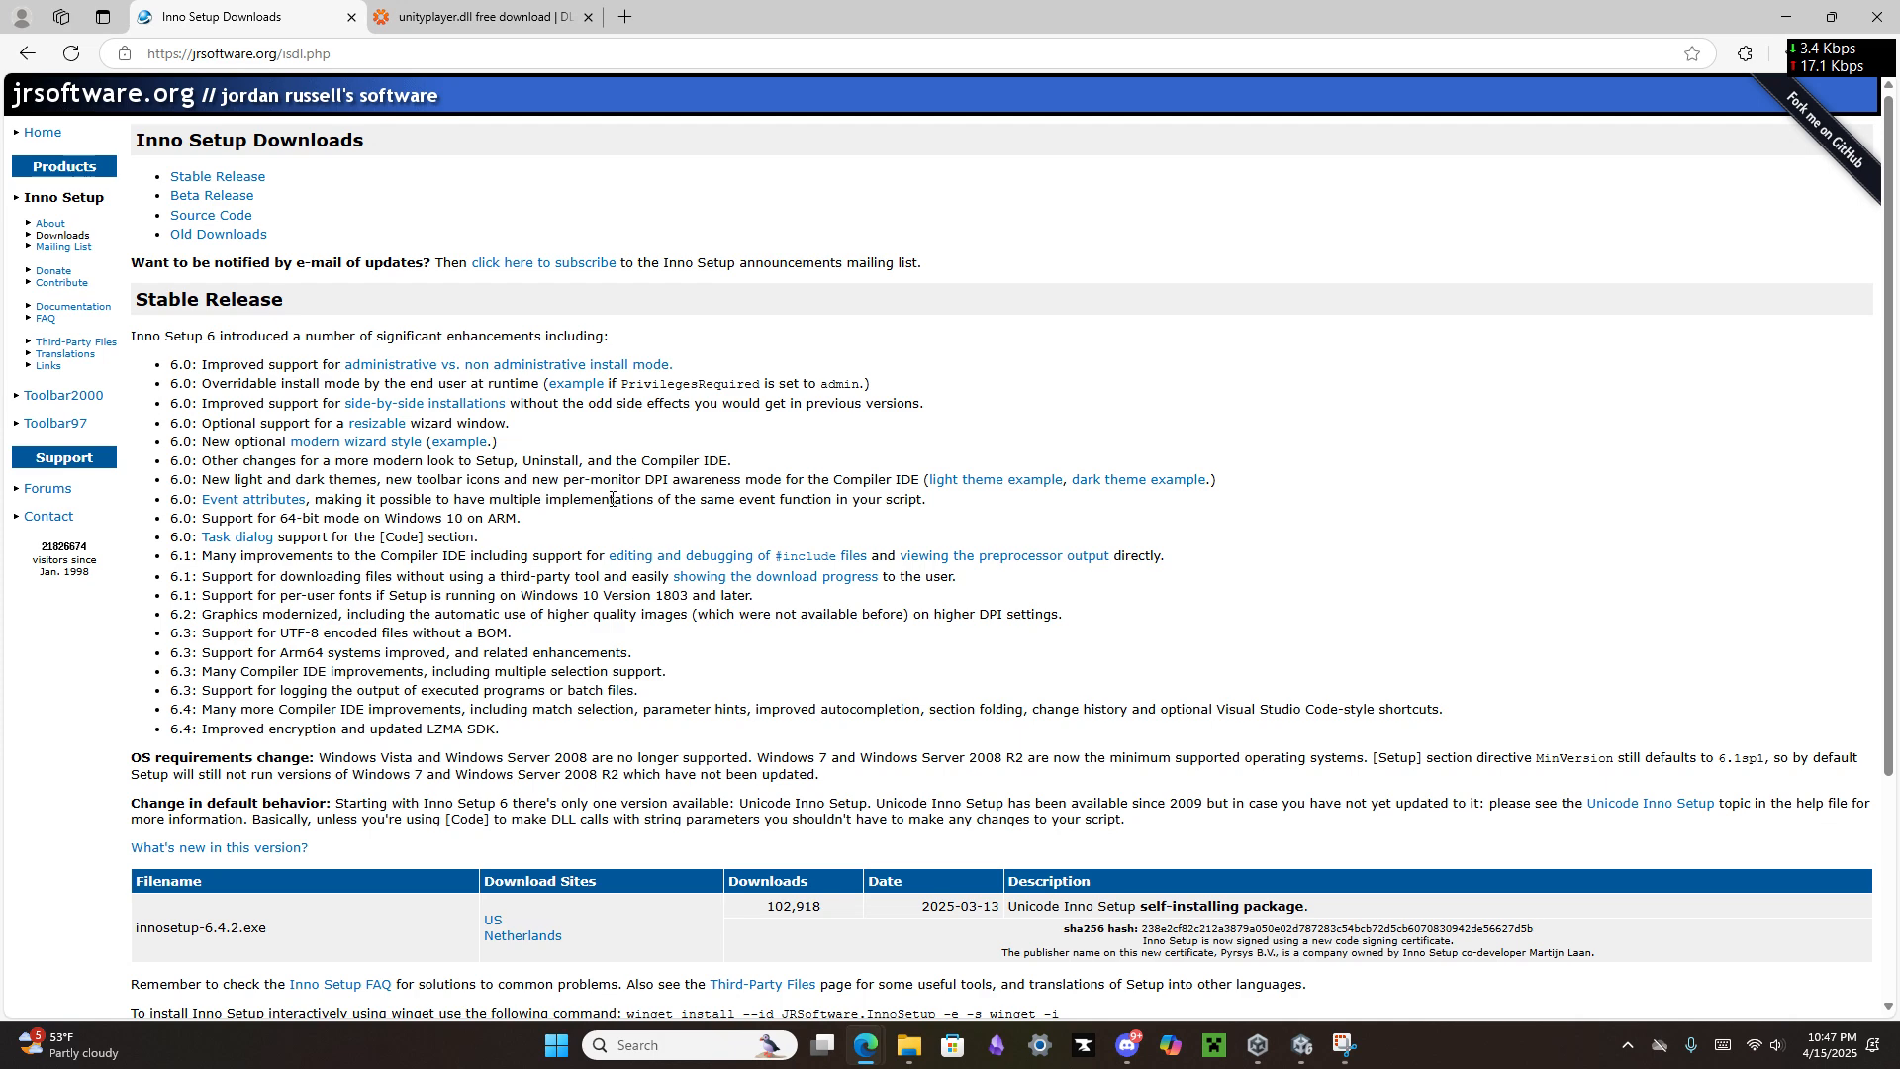
# Step: Switch to The sky foxes project in Unity and open its build profiles
pyautogui.click(1301, 1045)
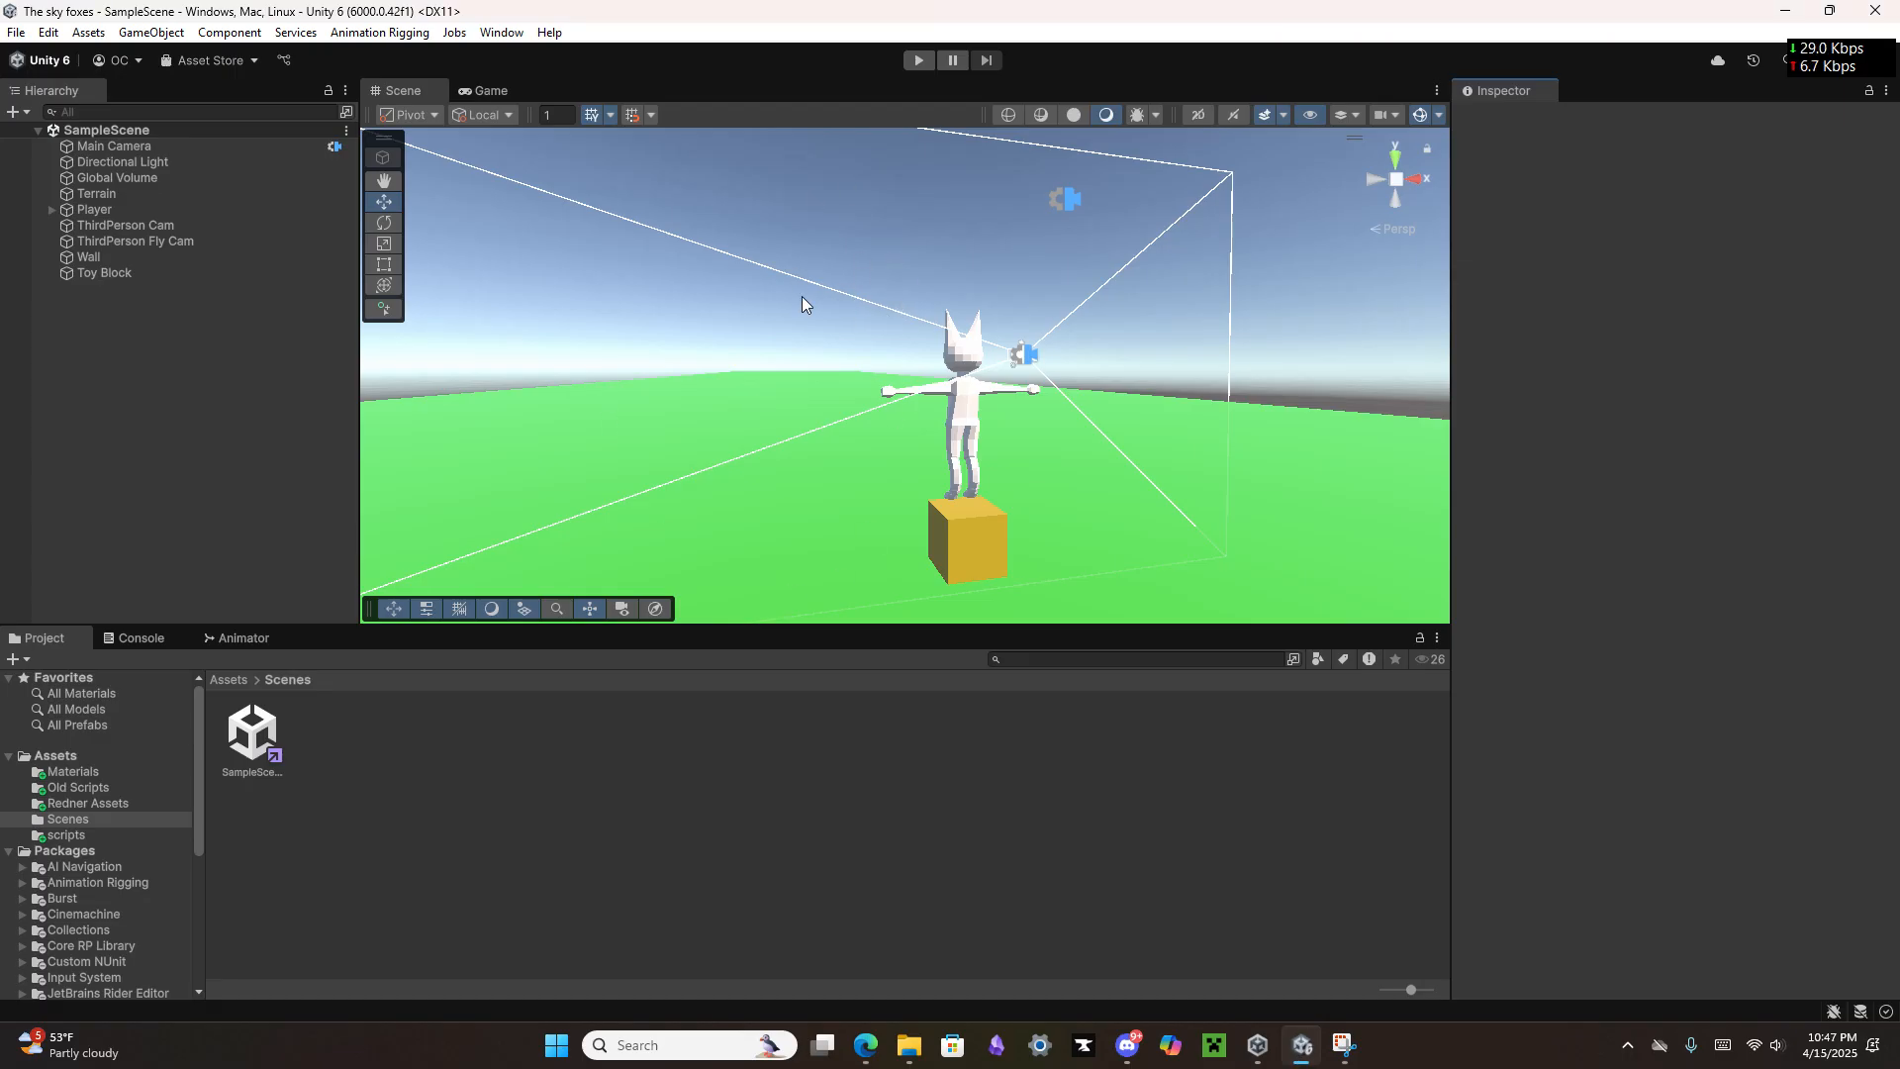
pyautogui.moveTo(1181, 406); pyautogui.dragTo(1143, 322)
pyautogui.click(16, 31)
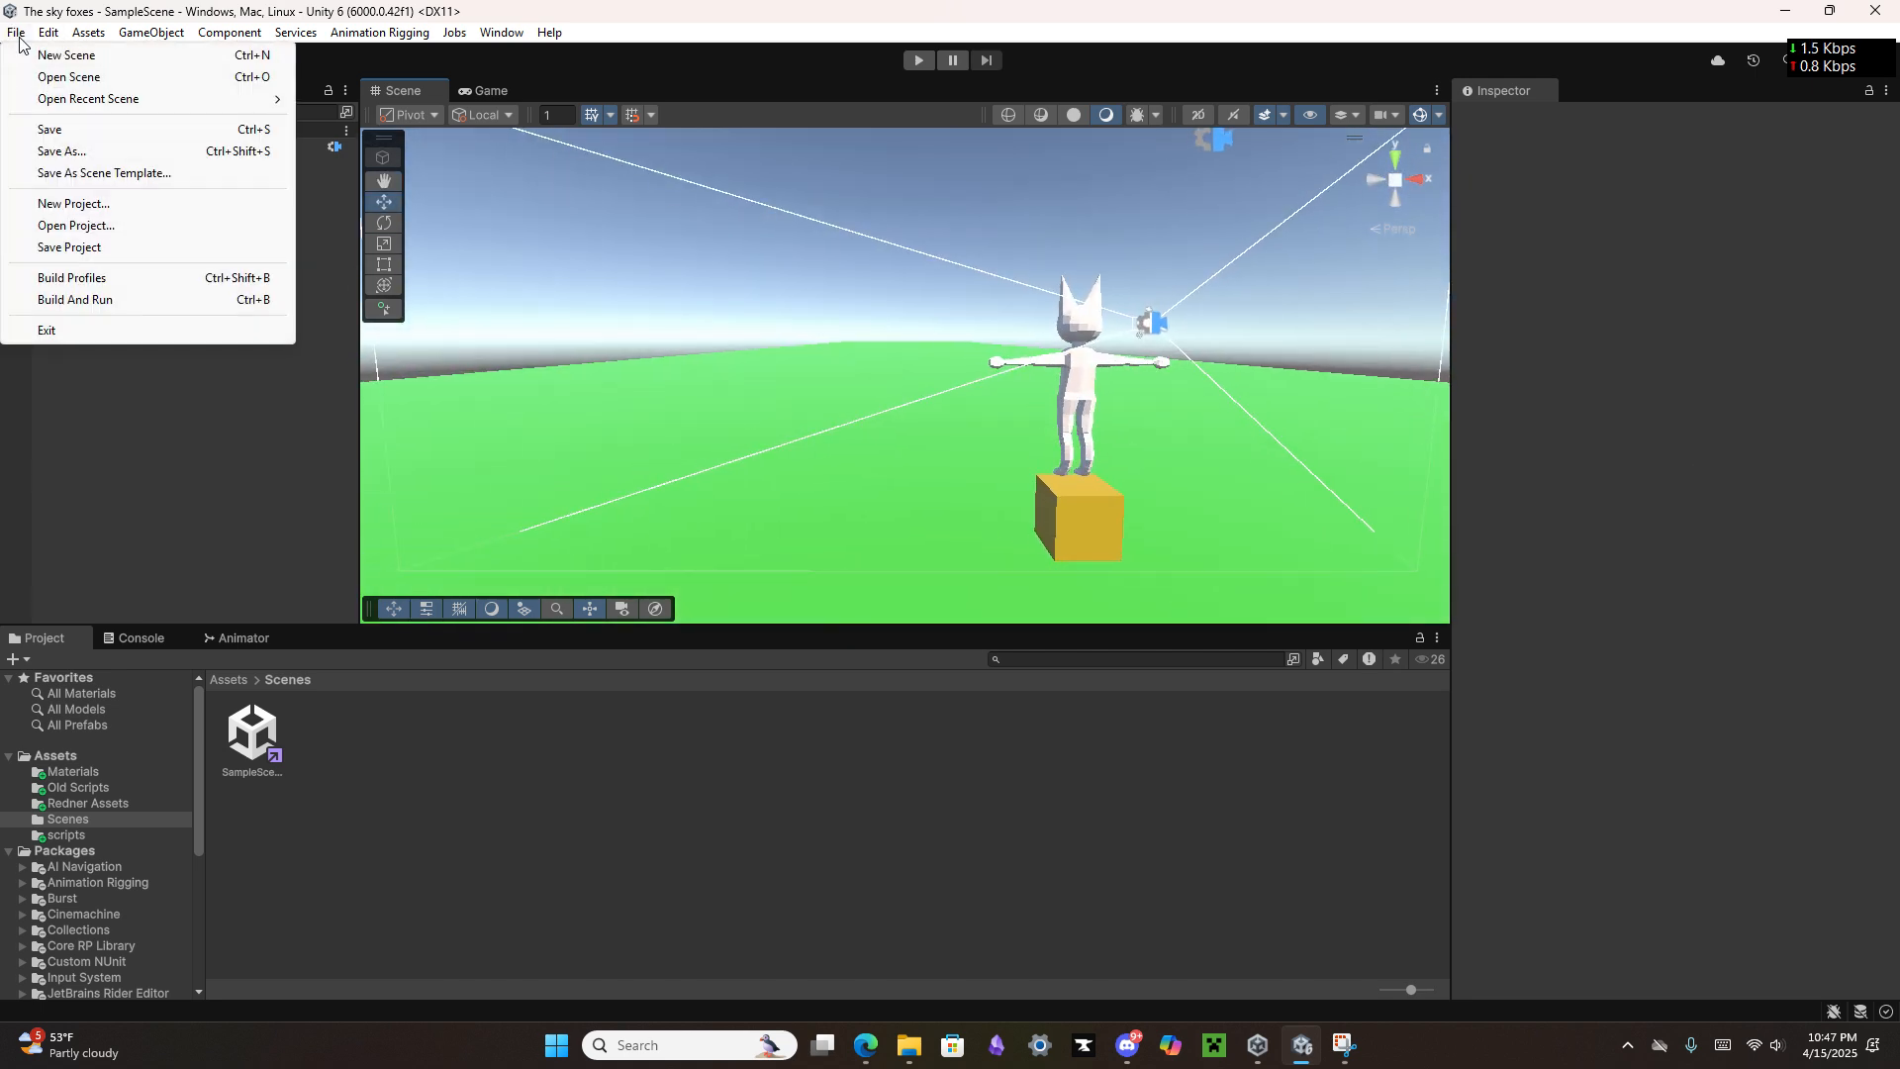
pyautogui.click(121, 281)
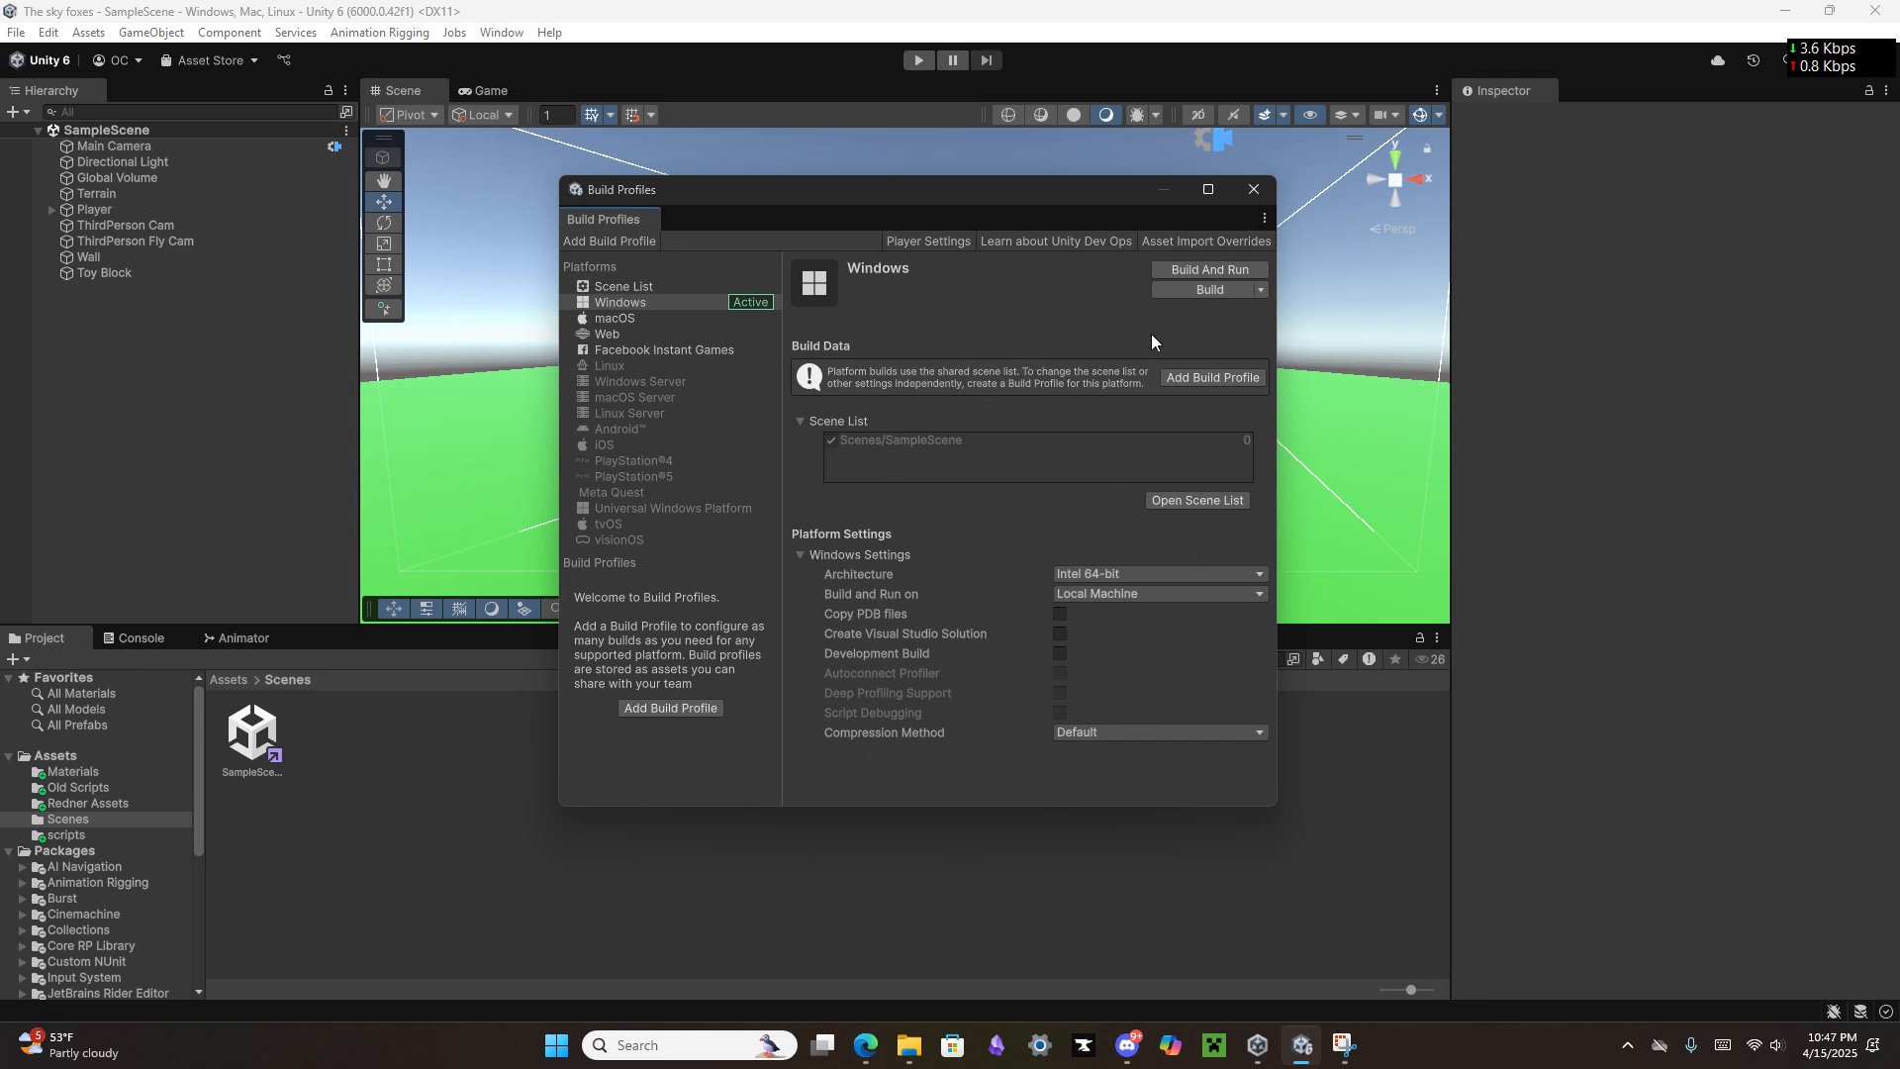
# Step: Build and run the Windows game into the Inno Set Up EXAMPLE folder under Builds > The Sky Foxes, and close the running game
pyautogui.click(1204, 276)
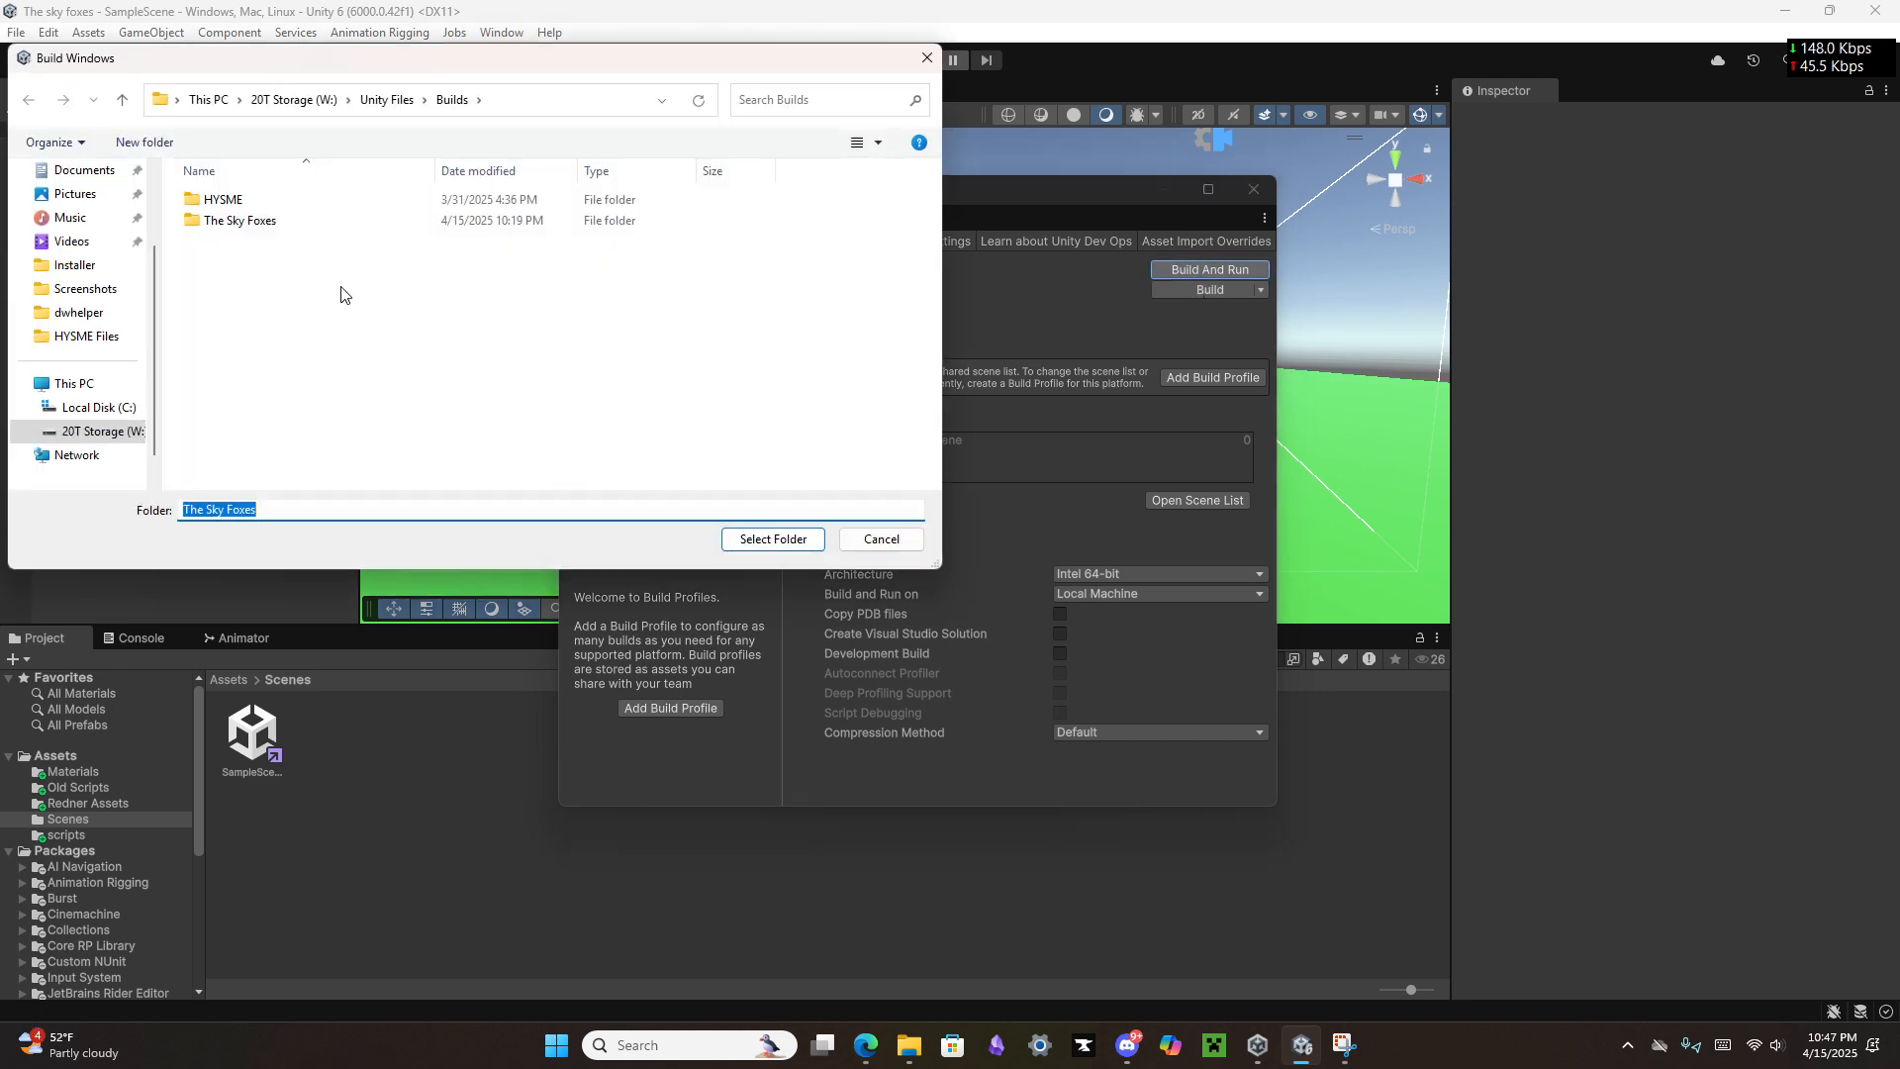
pyautogui.click(293, 225)
pyautogui.doubleClick(291, 232)
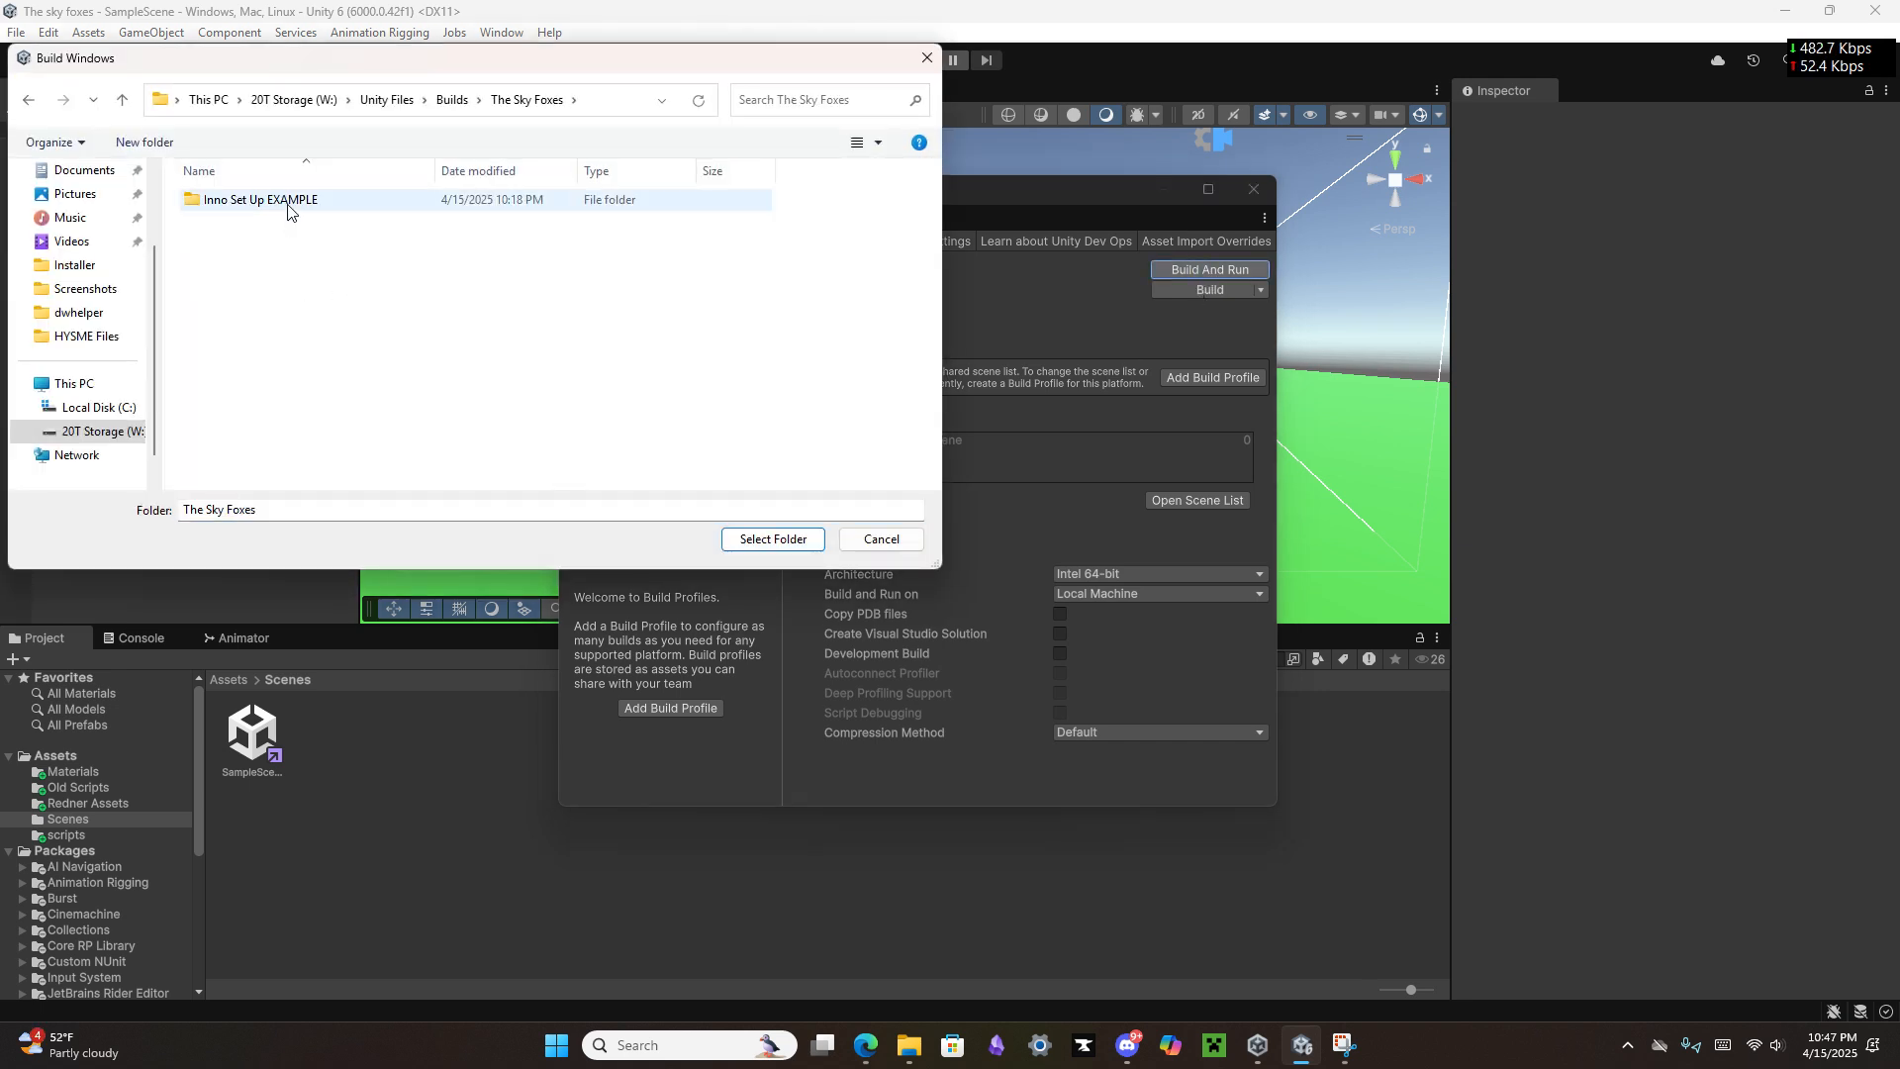
pyautogui.click(317, 203)
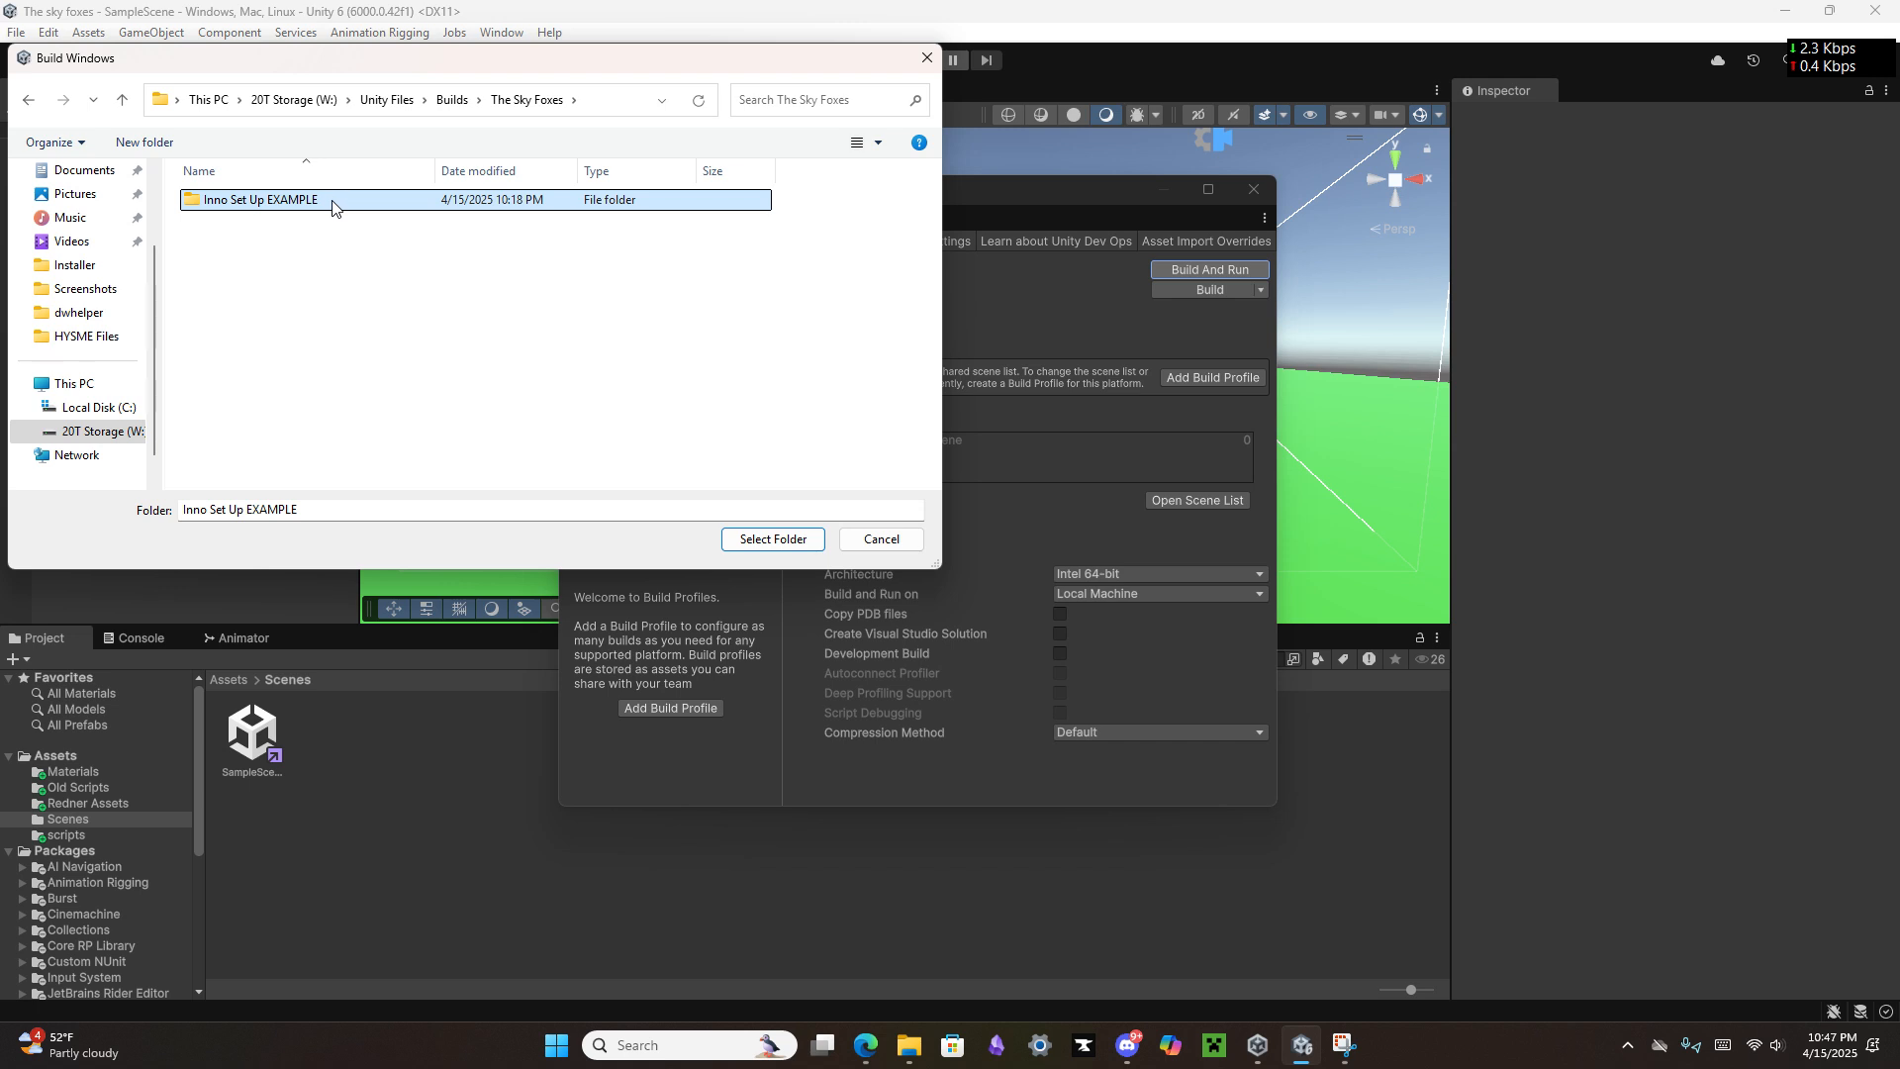
pyautogui.doubleClick(332, 203)
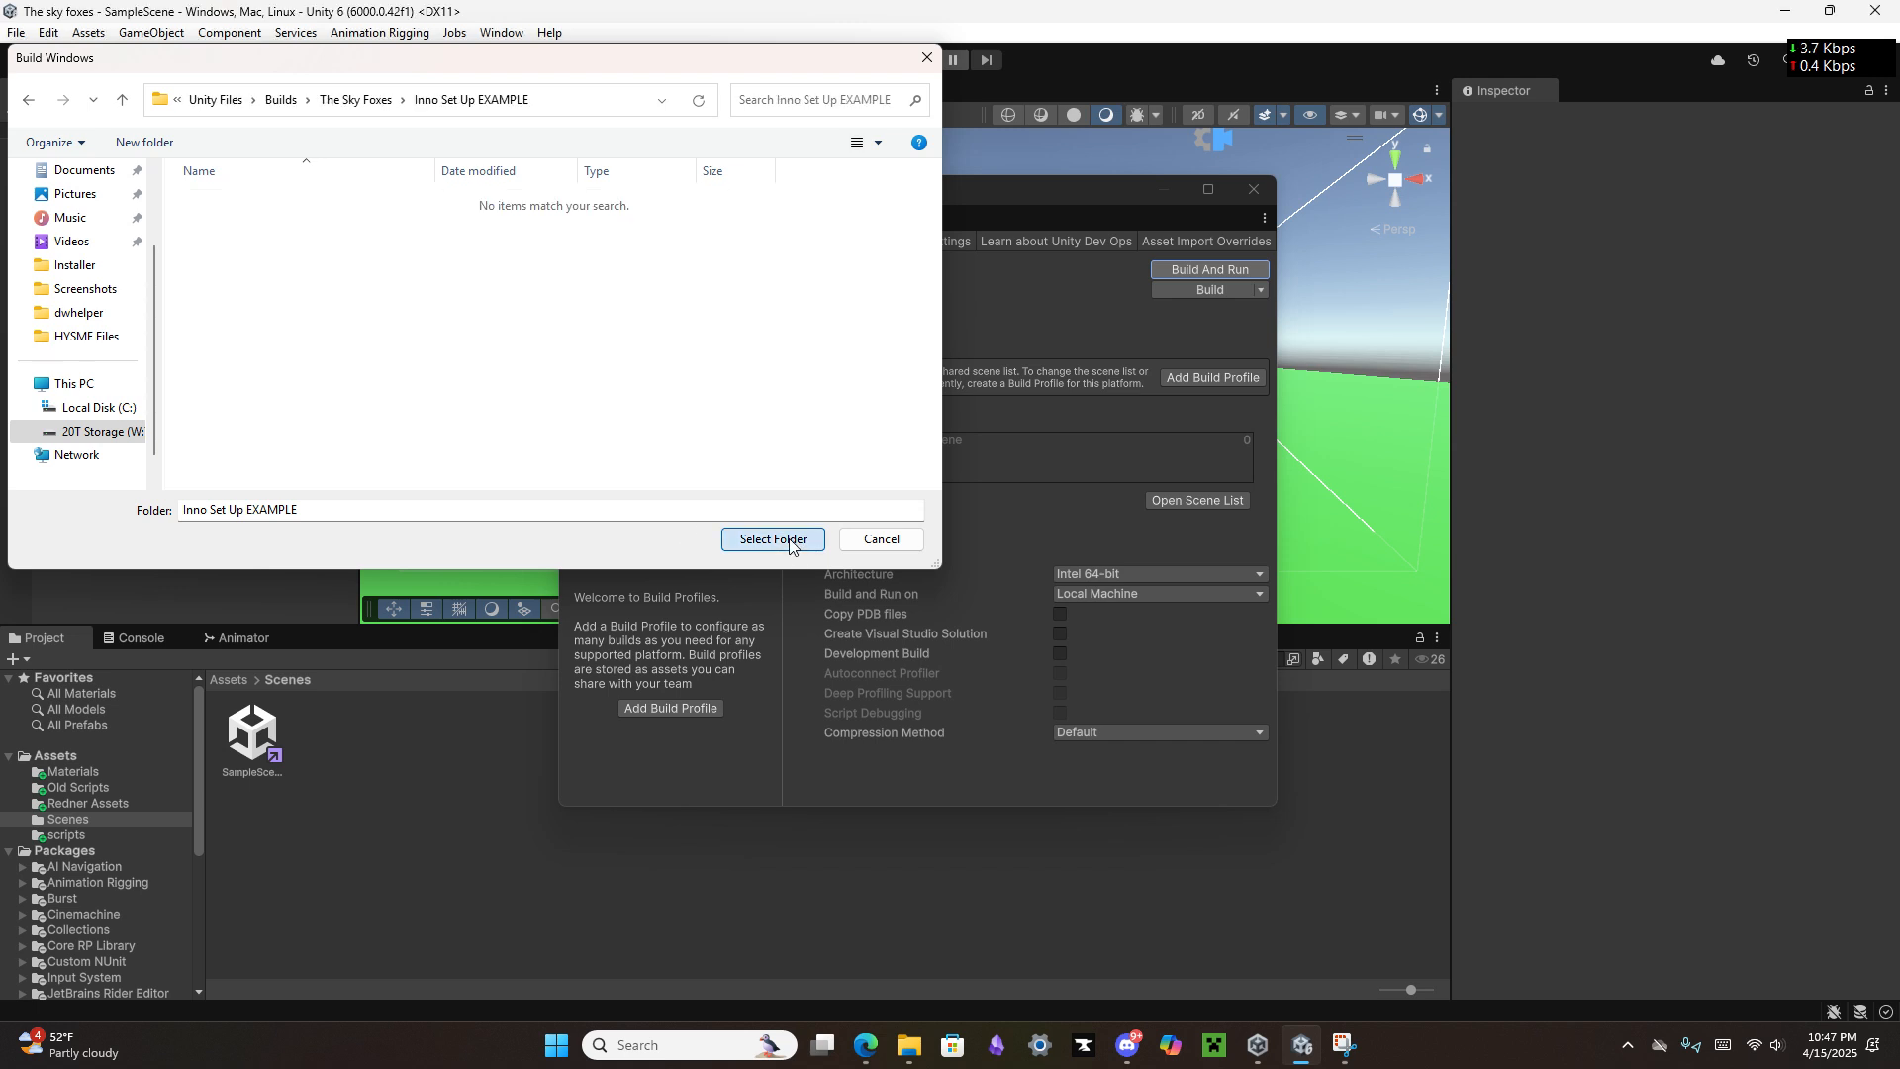
pyautogui.click(773, 540)
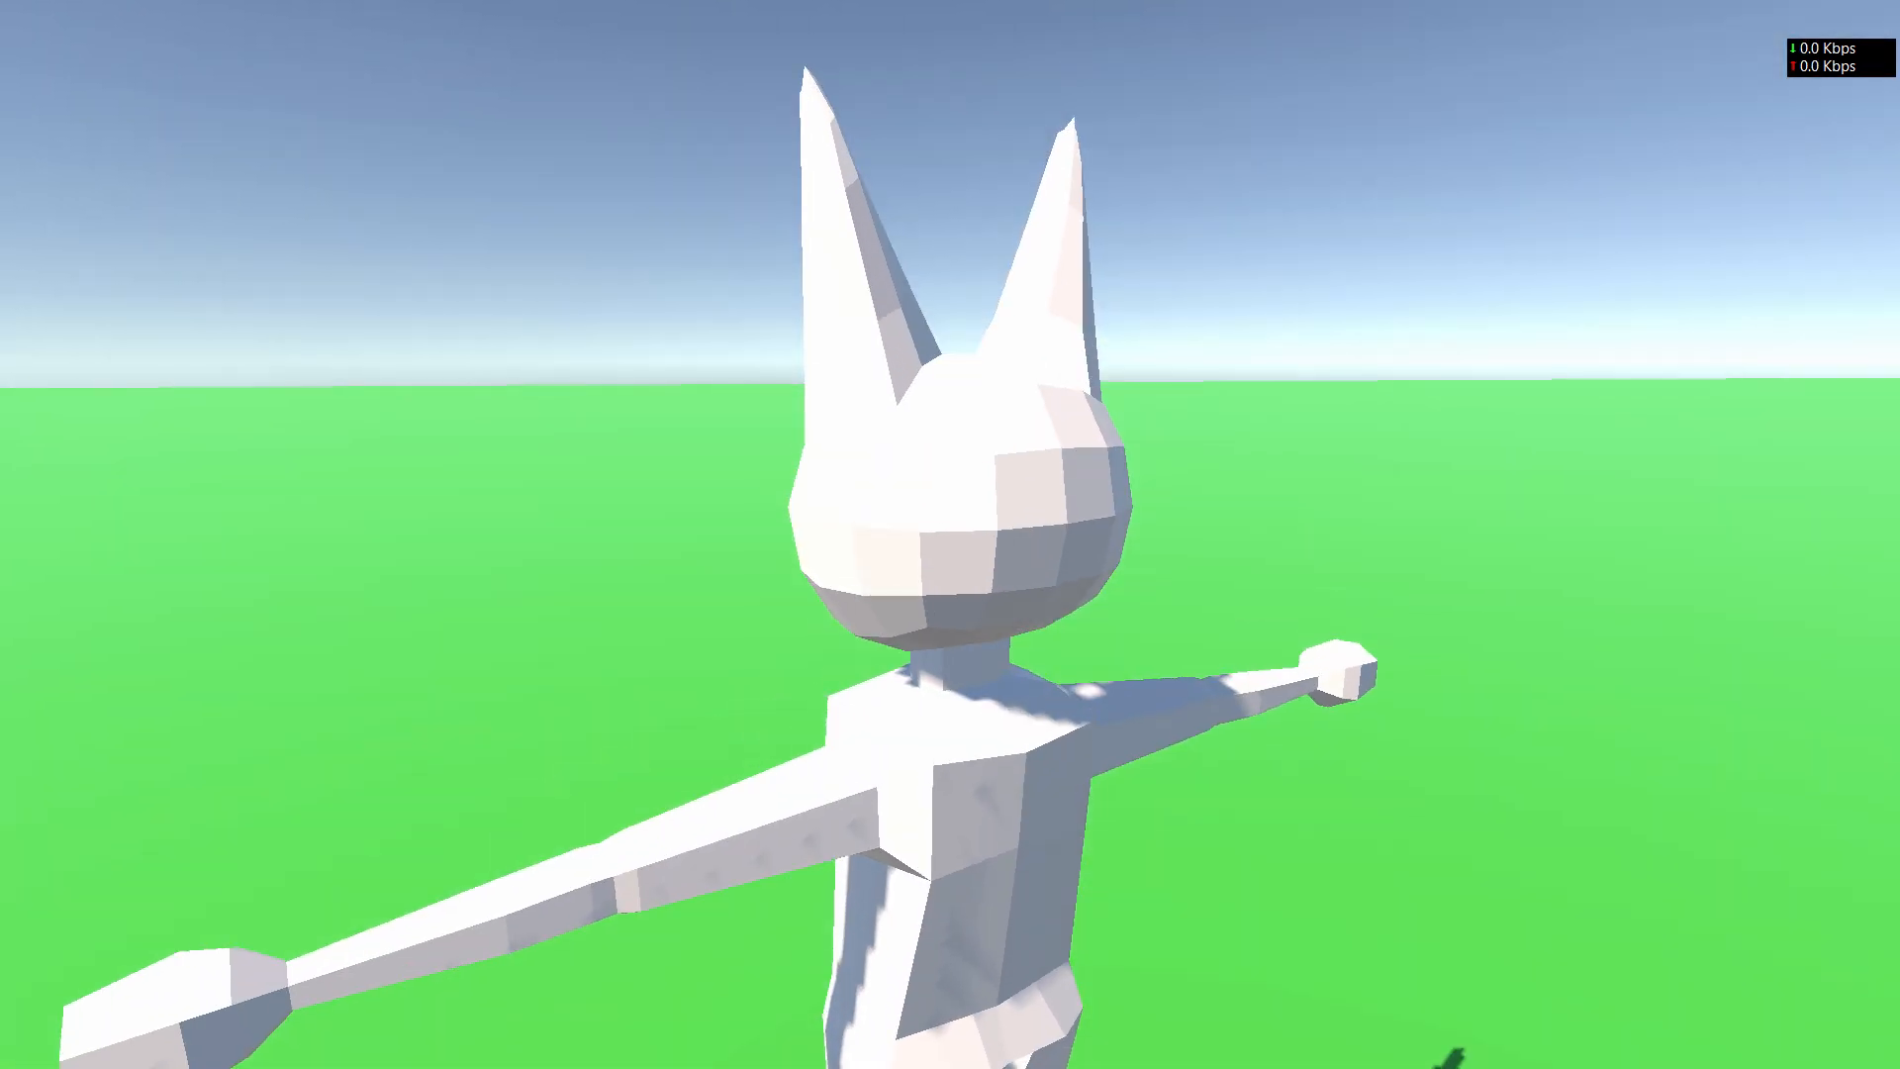
pyautogui.hotkey('alt', 'F4')
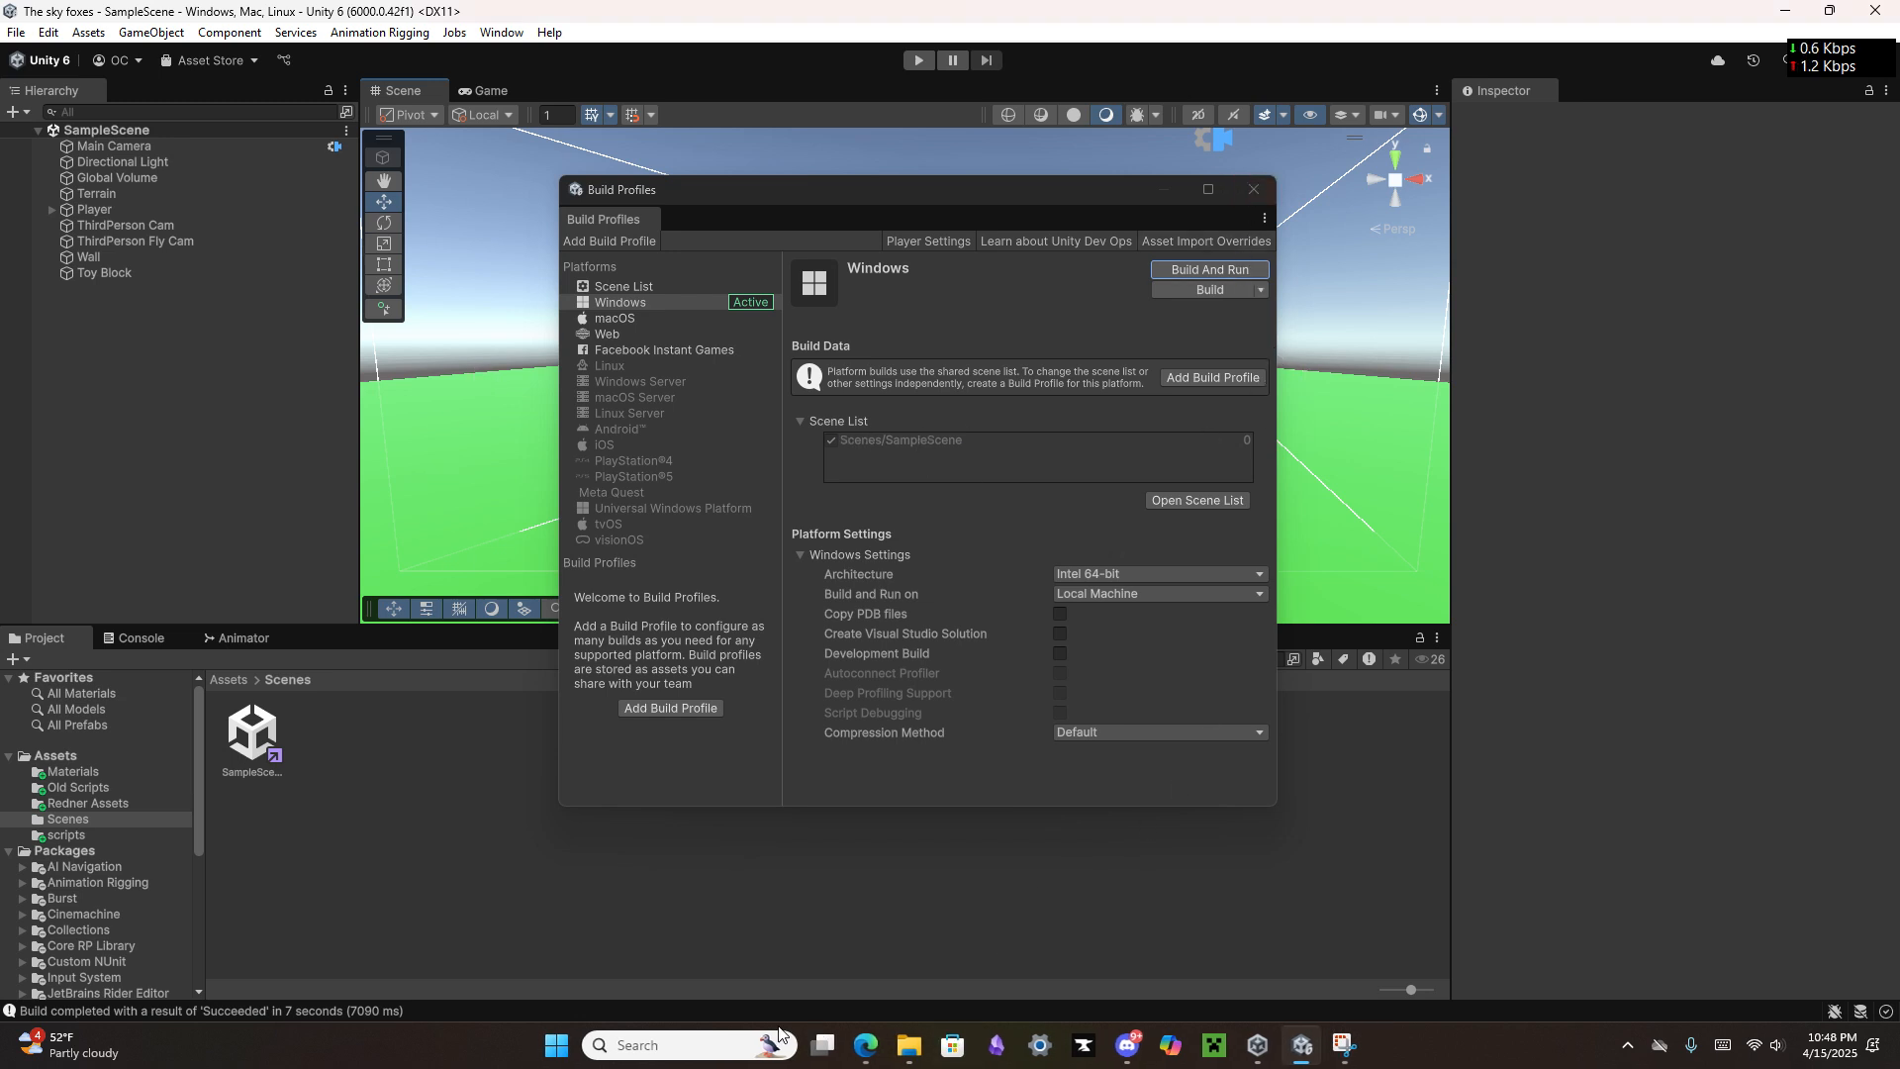
# Step: Launch Inno Setup Compiler and start a new script file with the Script Wizard, continuing to the application information page
pyautogui.click(714, 1040)
pyautogui.write('inno')
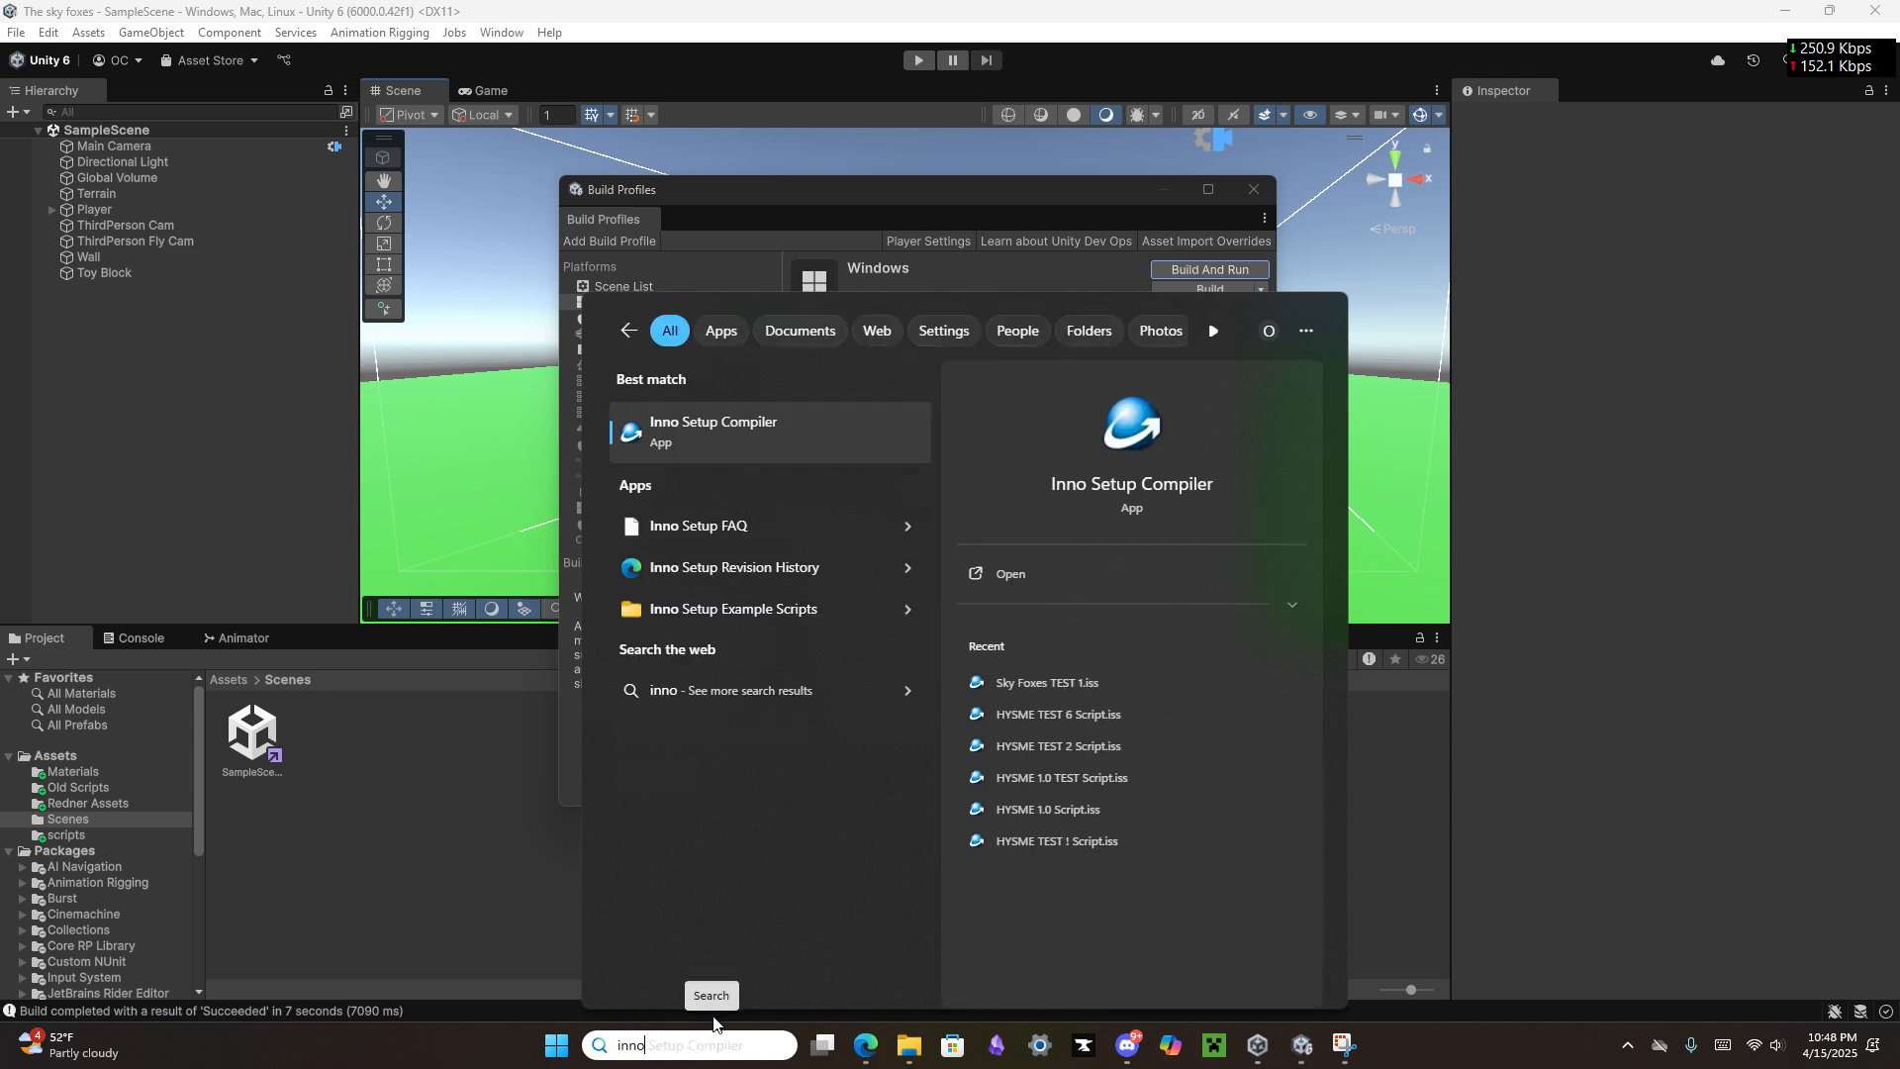
pyautogui.click(841, 424)
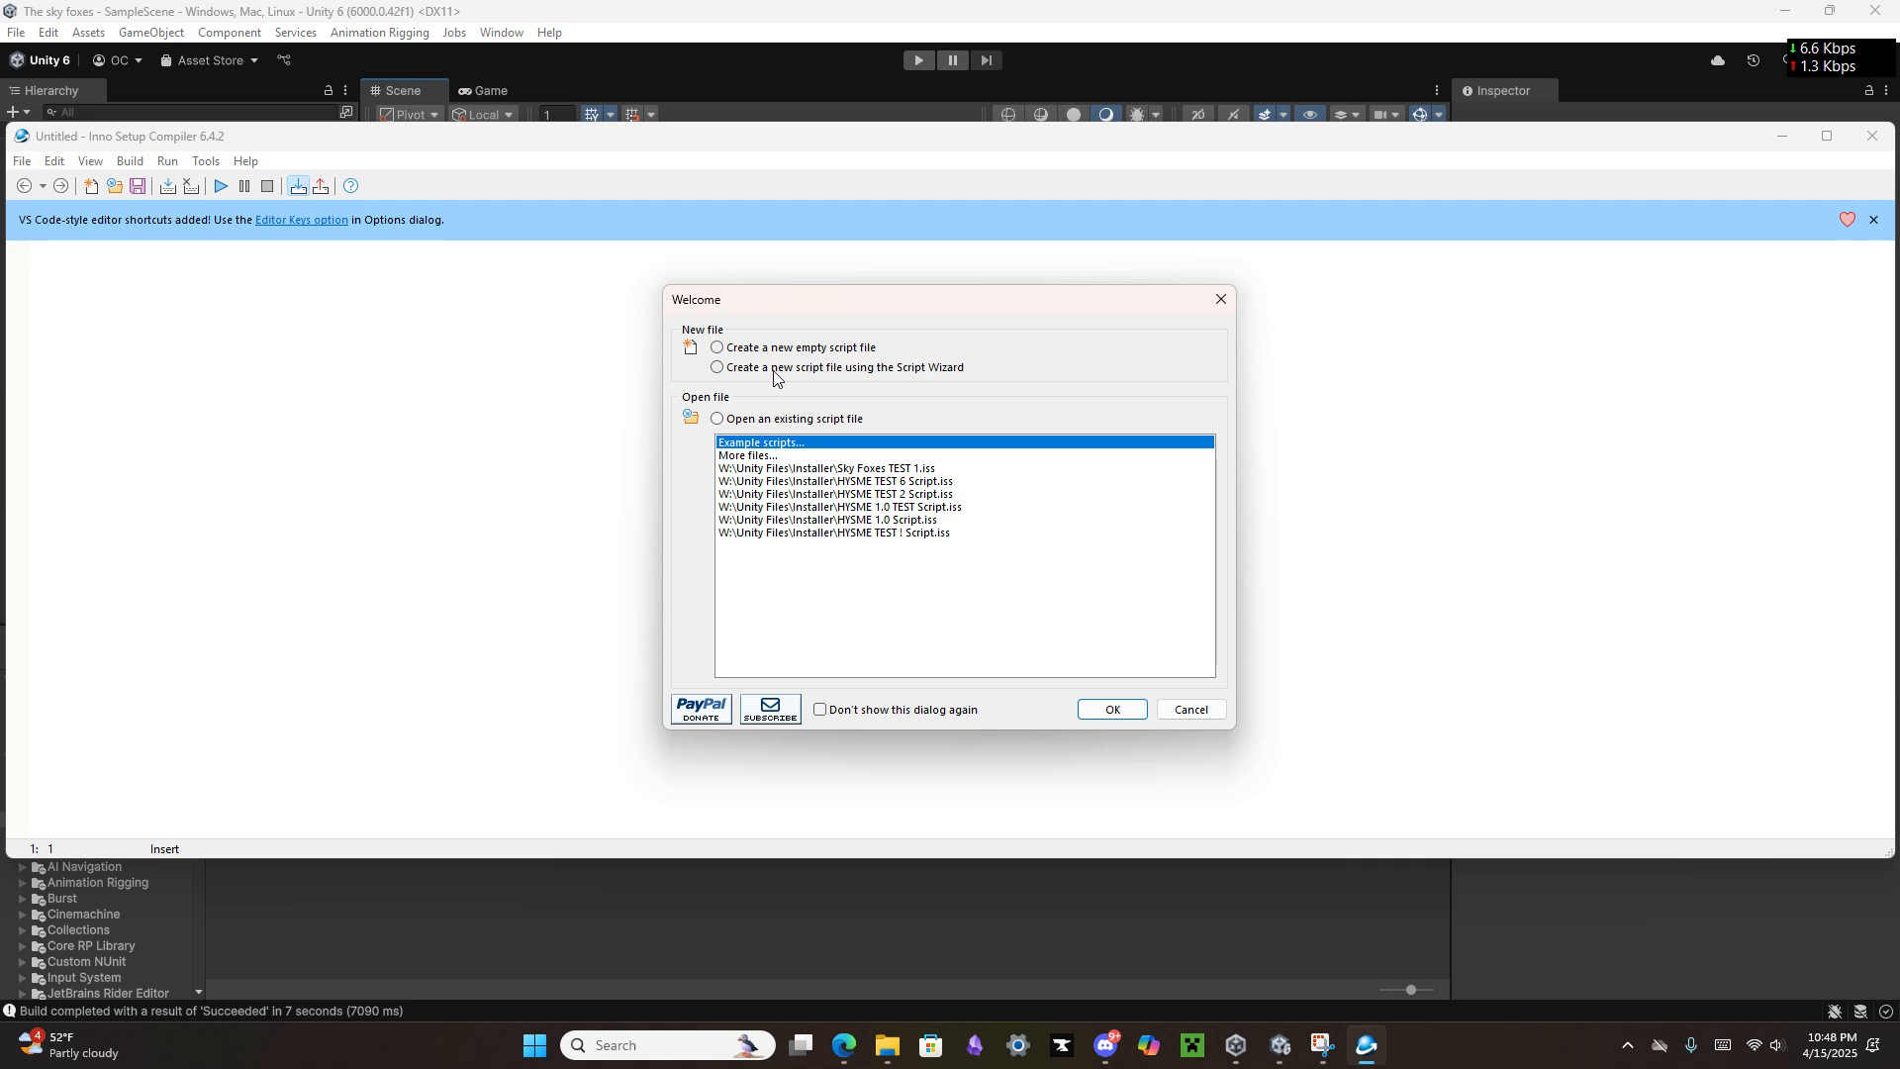
pyautogui.click(784, 376)
pyautogui.click(1109, 717)
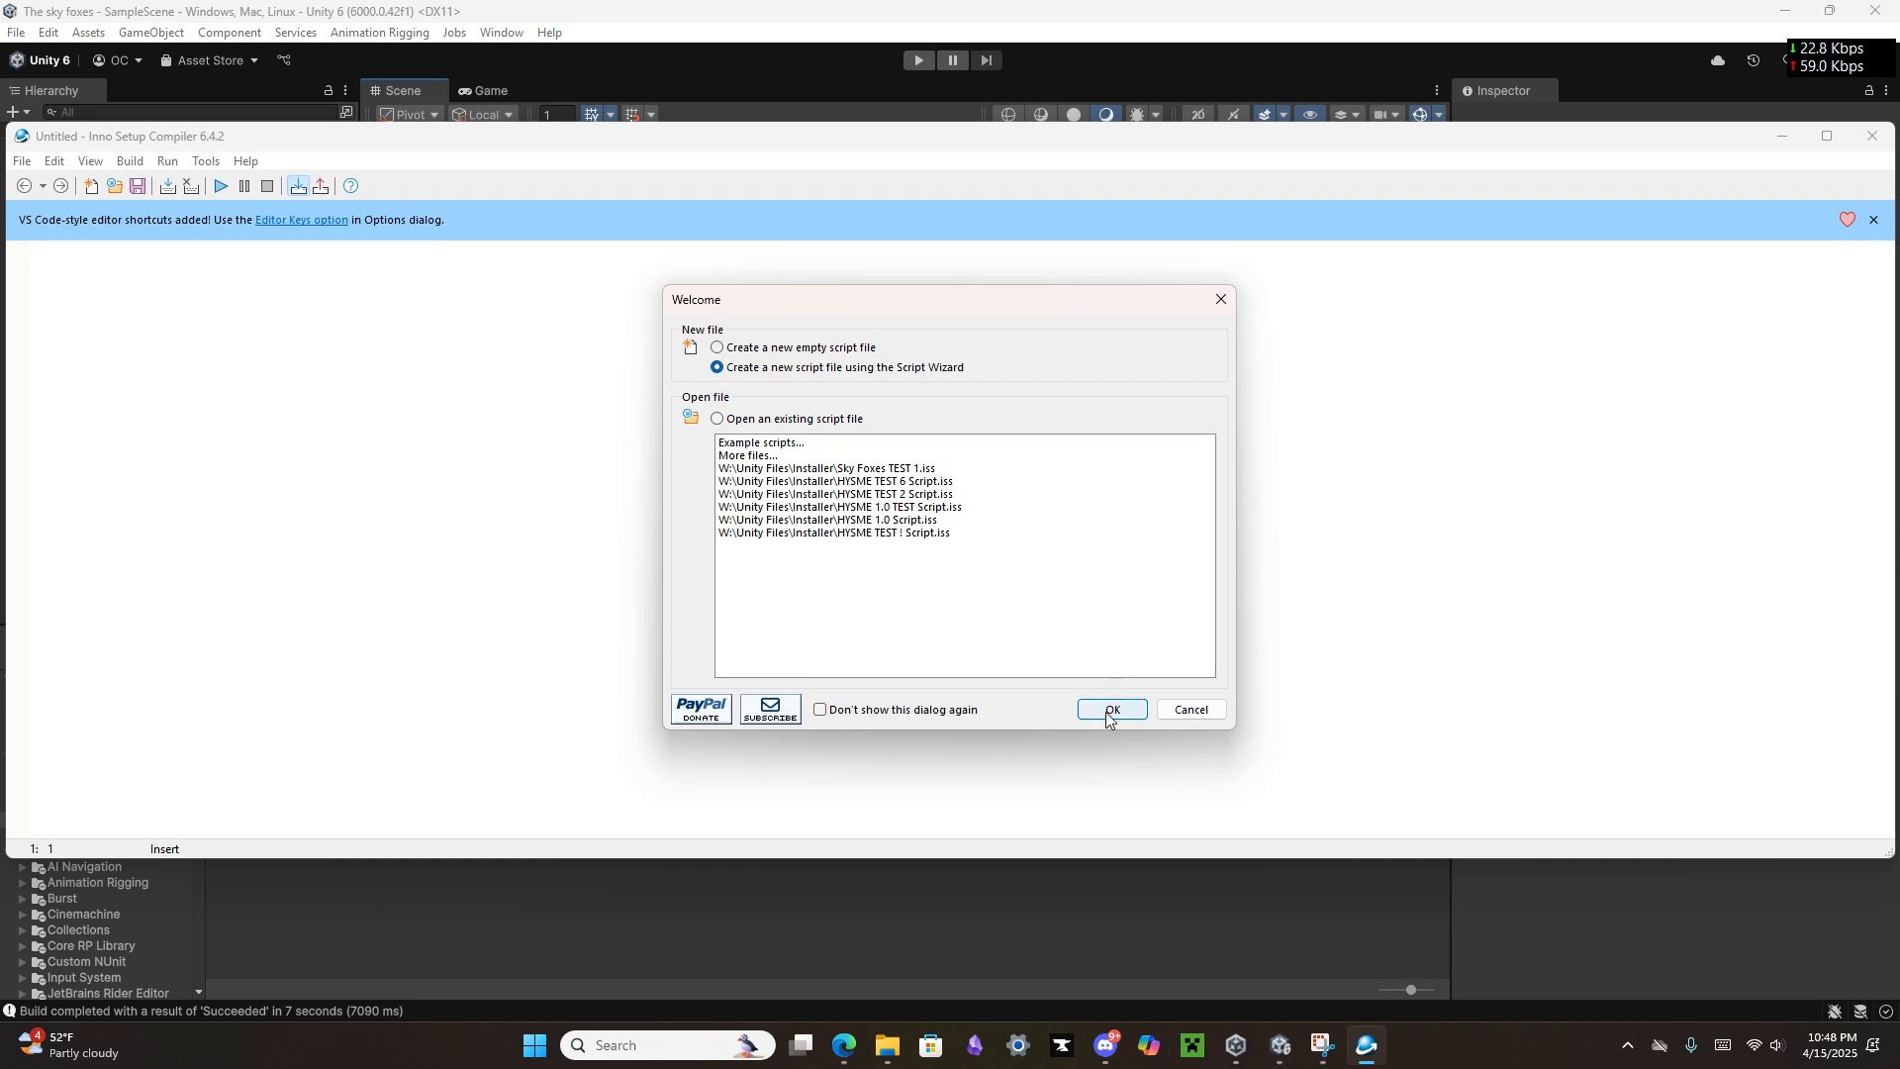
pyautogui.click(1073, 685)
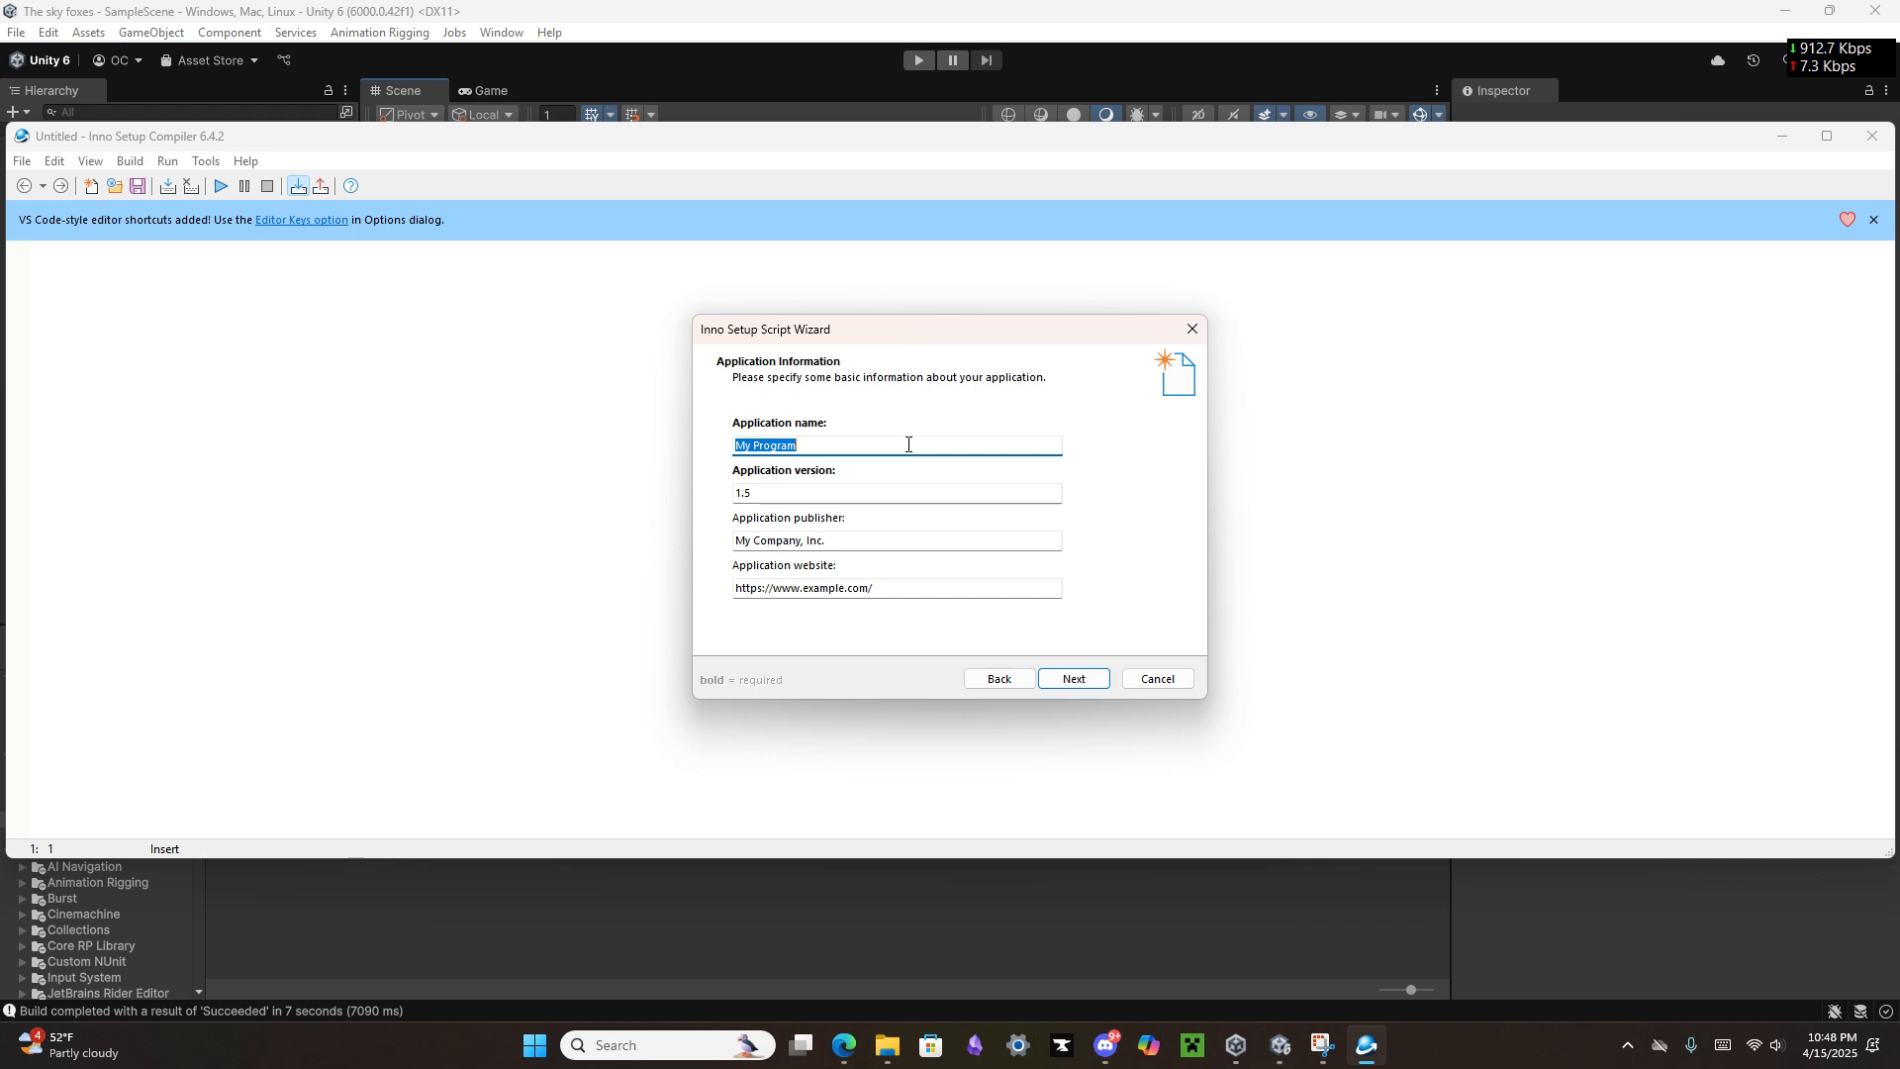
# Step: Set the application name to Inno Setup EXAMPLE and the application version to 1.0
pyautogui.write('Inno Set')
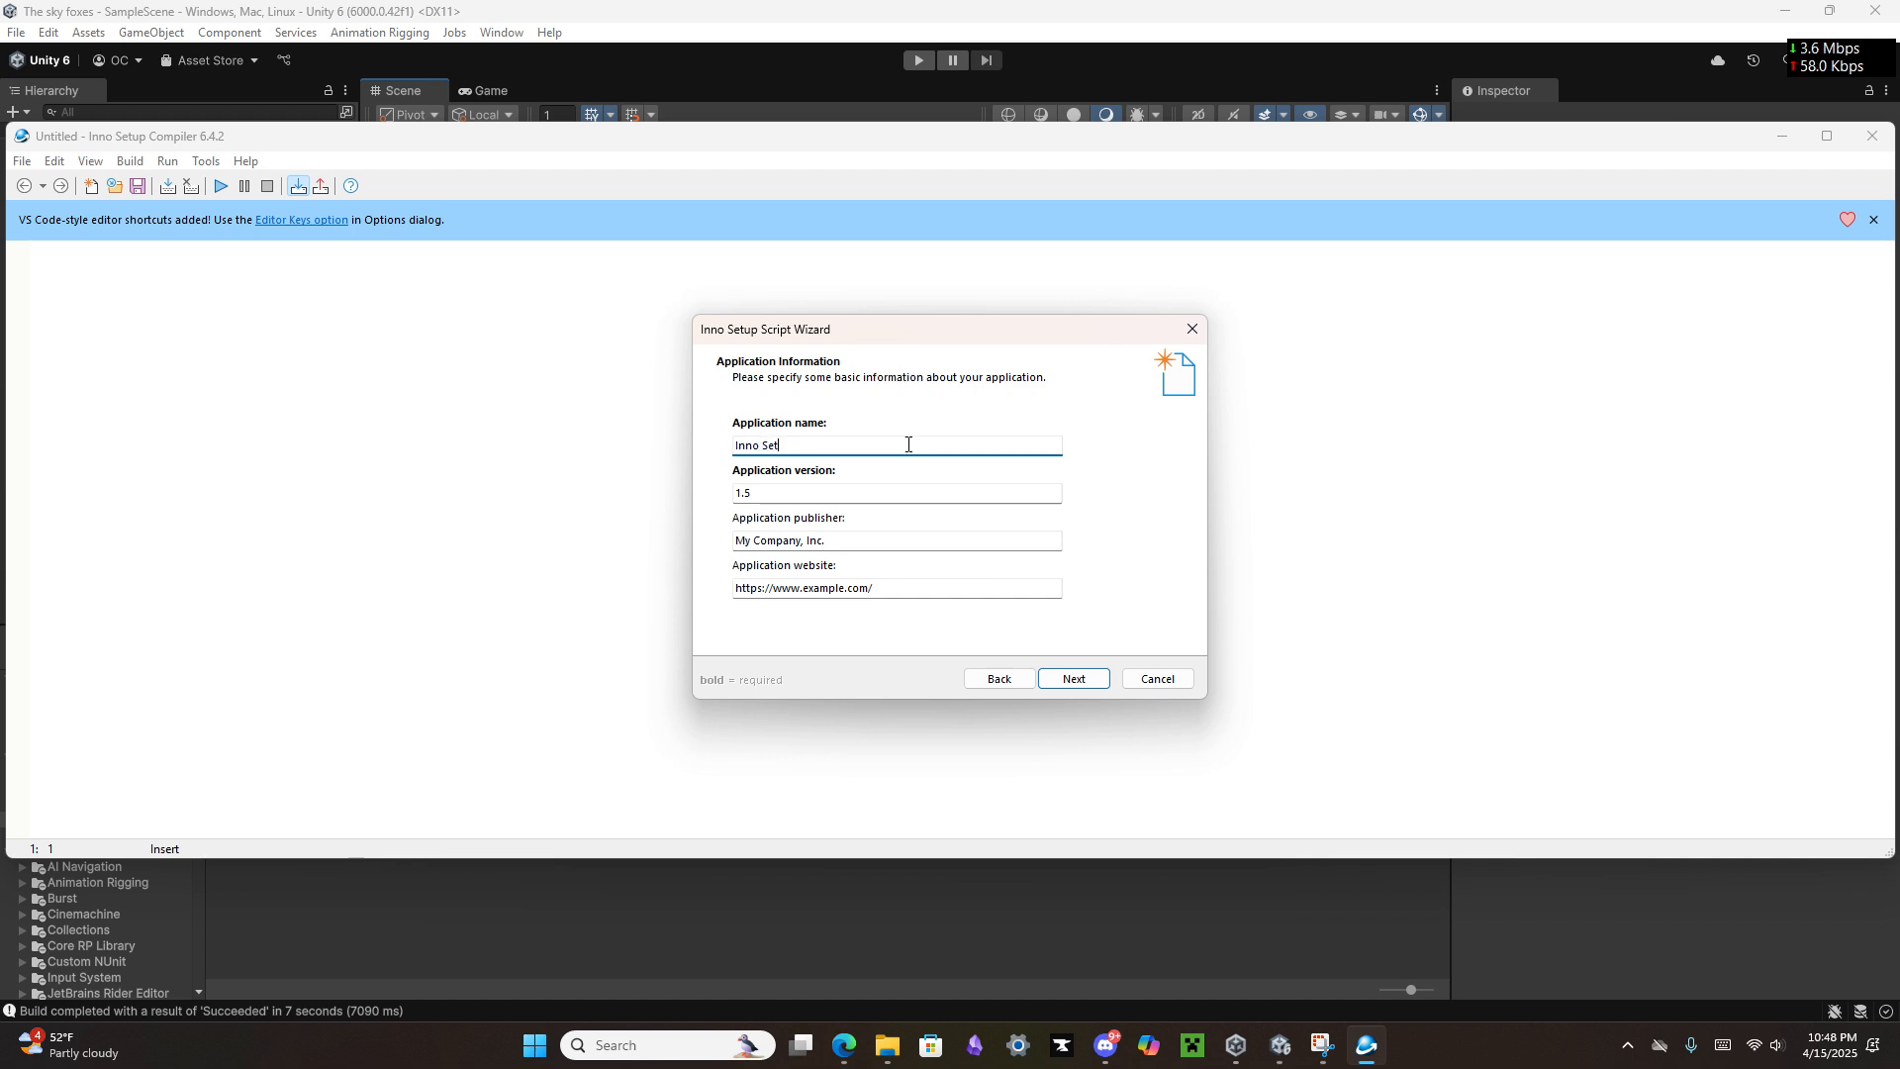
pyautogui.write('up EXAMPLE')
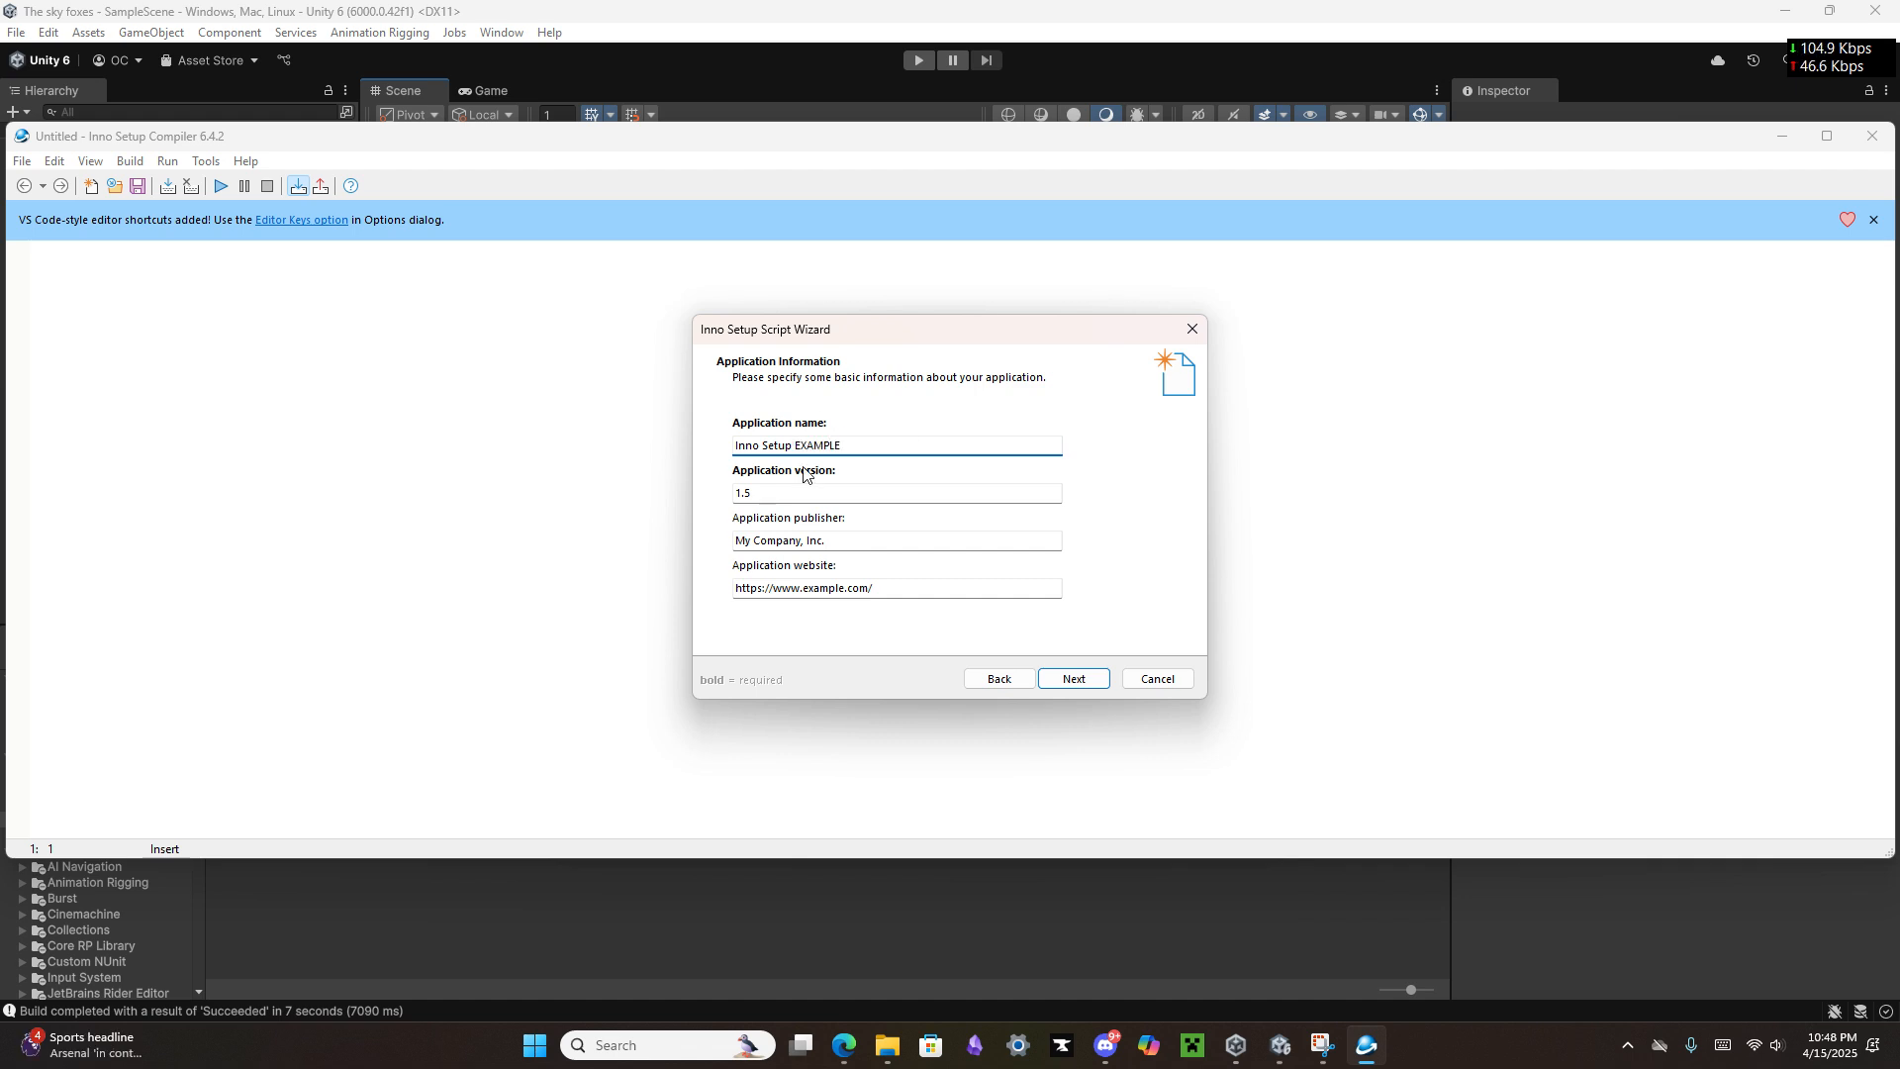
pyautogui.click(820, 500)
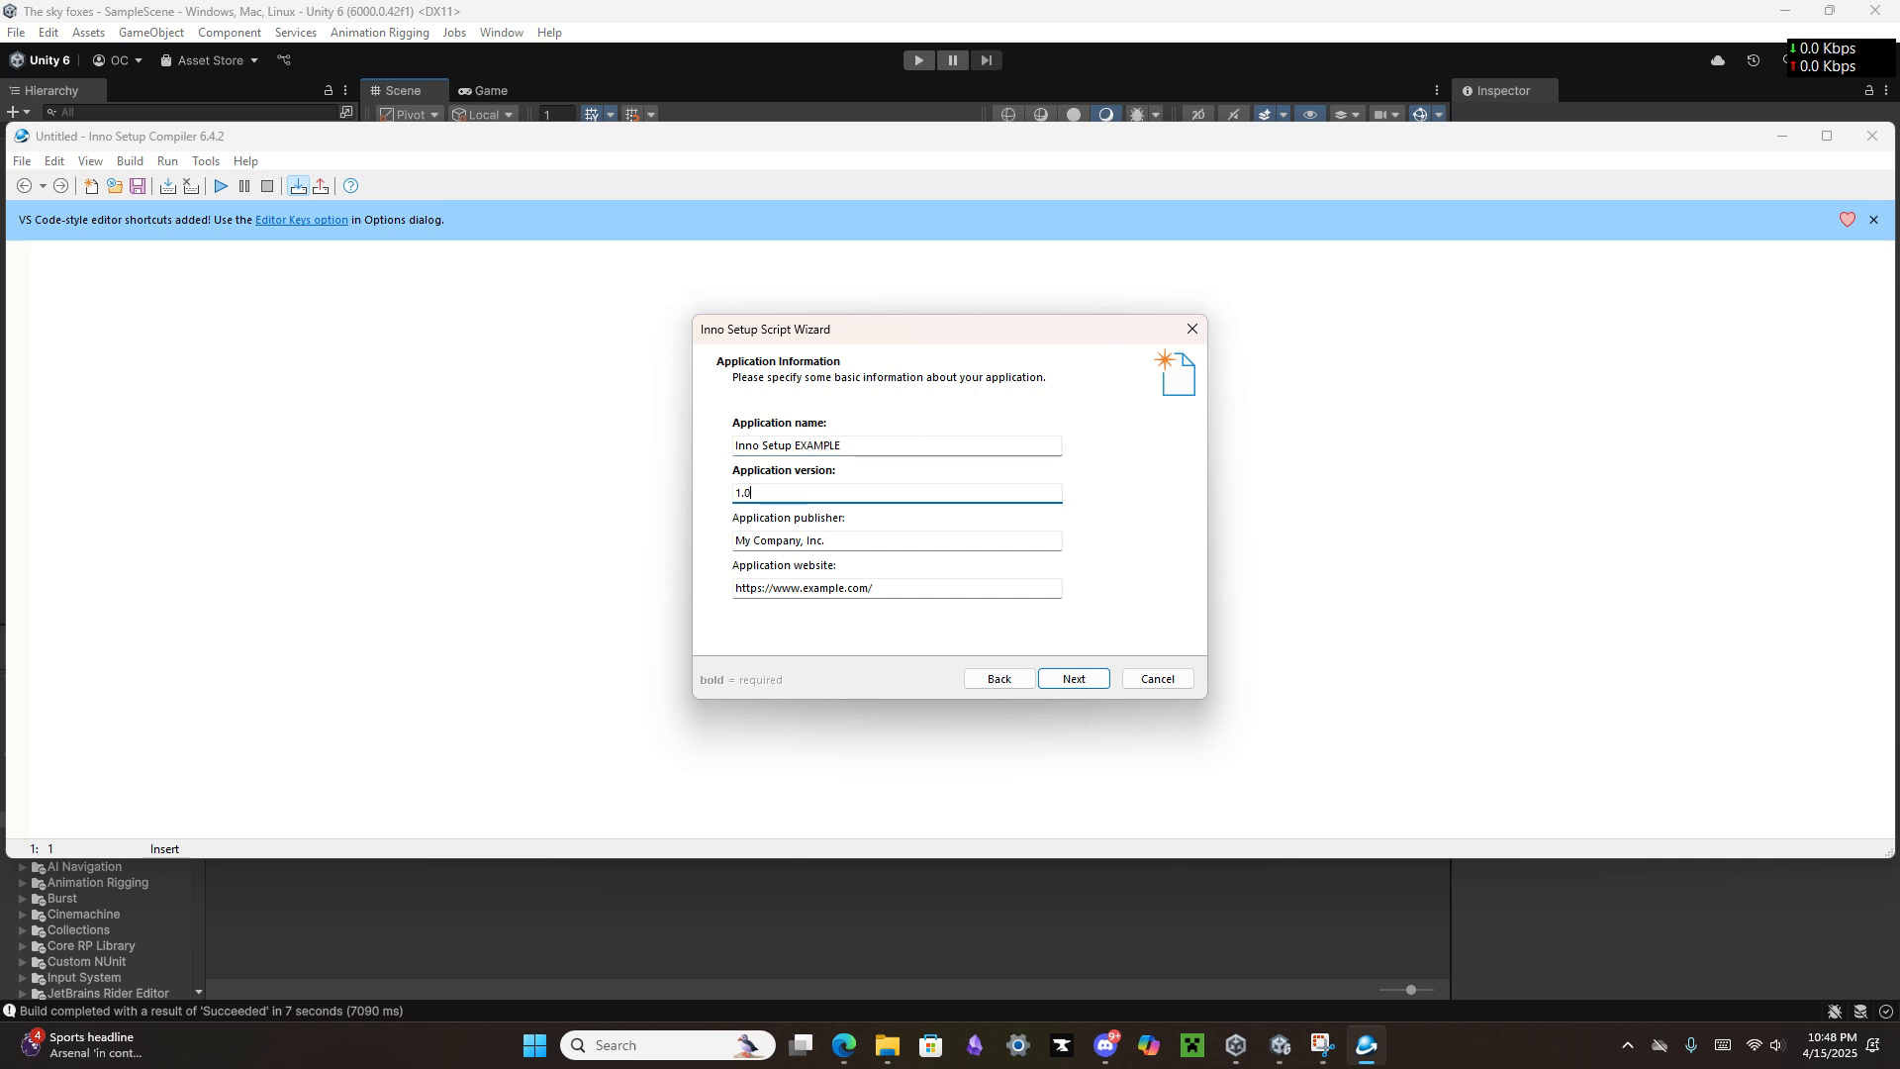
pyautogui.press('Tab')
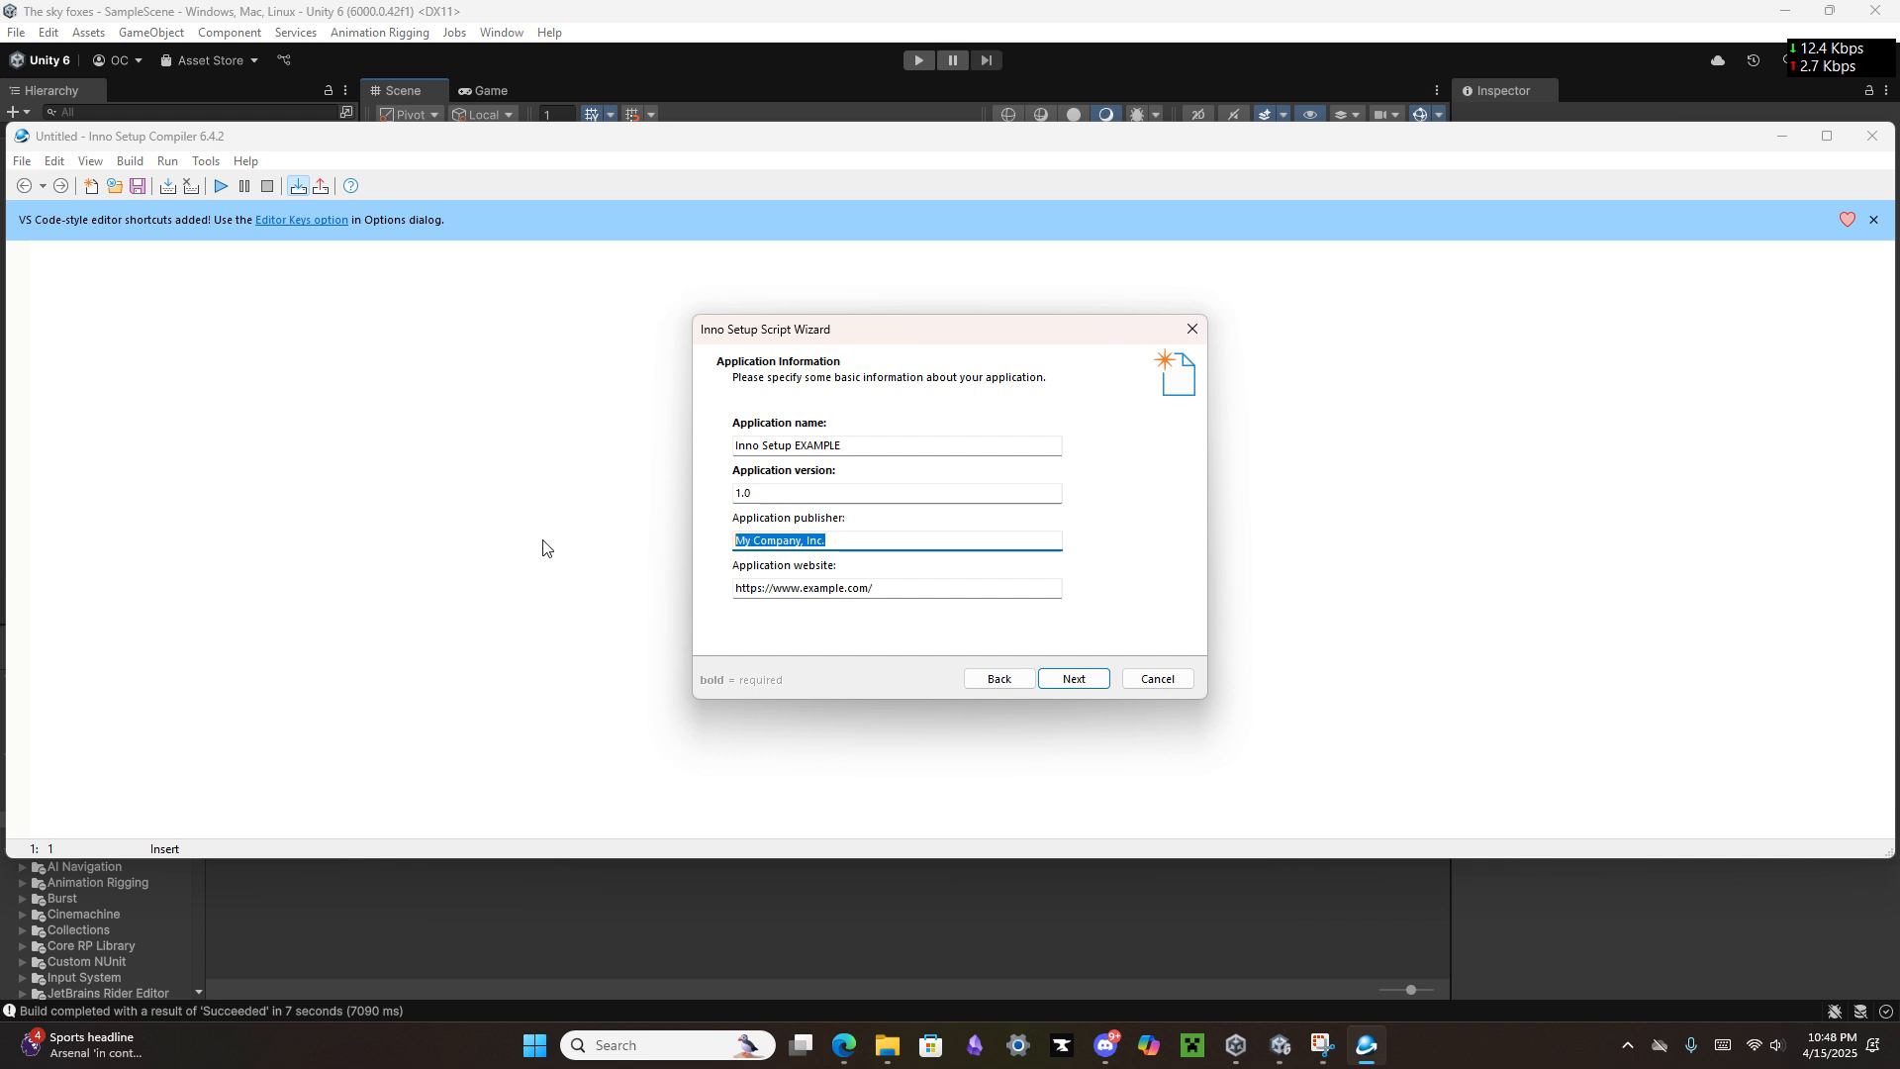
# Step: Copy the channel link from the YouTube channel's description in Edge and set it as the application website in the Script Wizard
pyautogui.moveTo(928, 594); pyautogui.dragTo(406, 566)
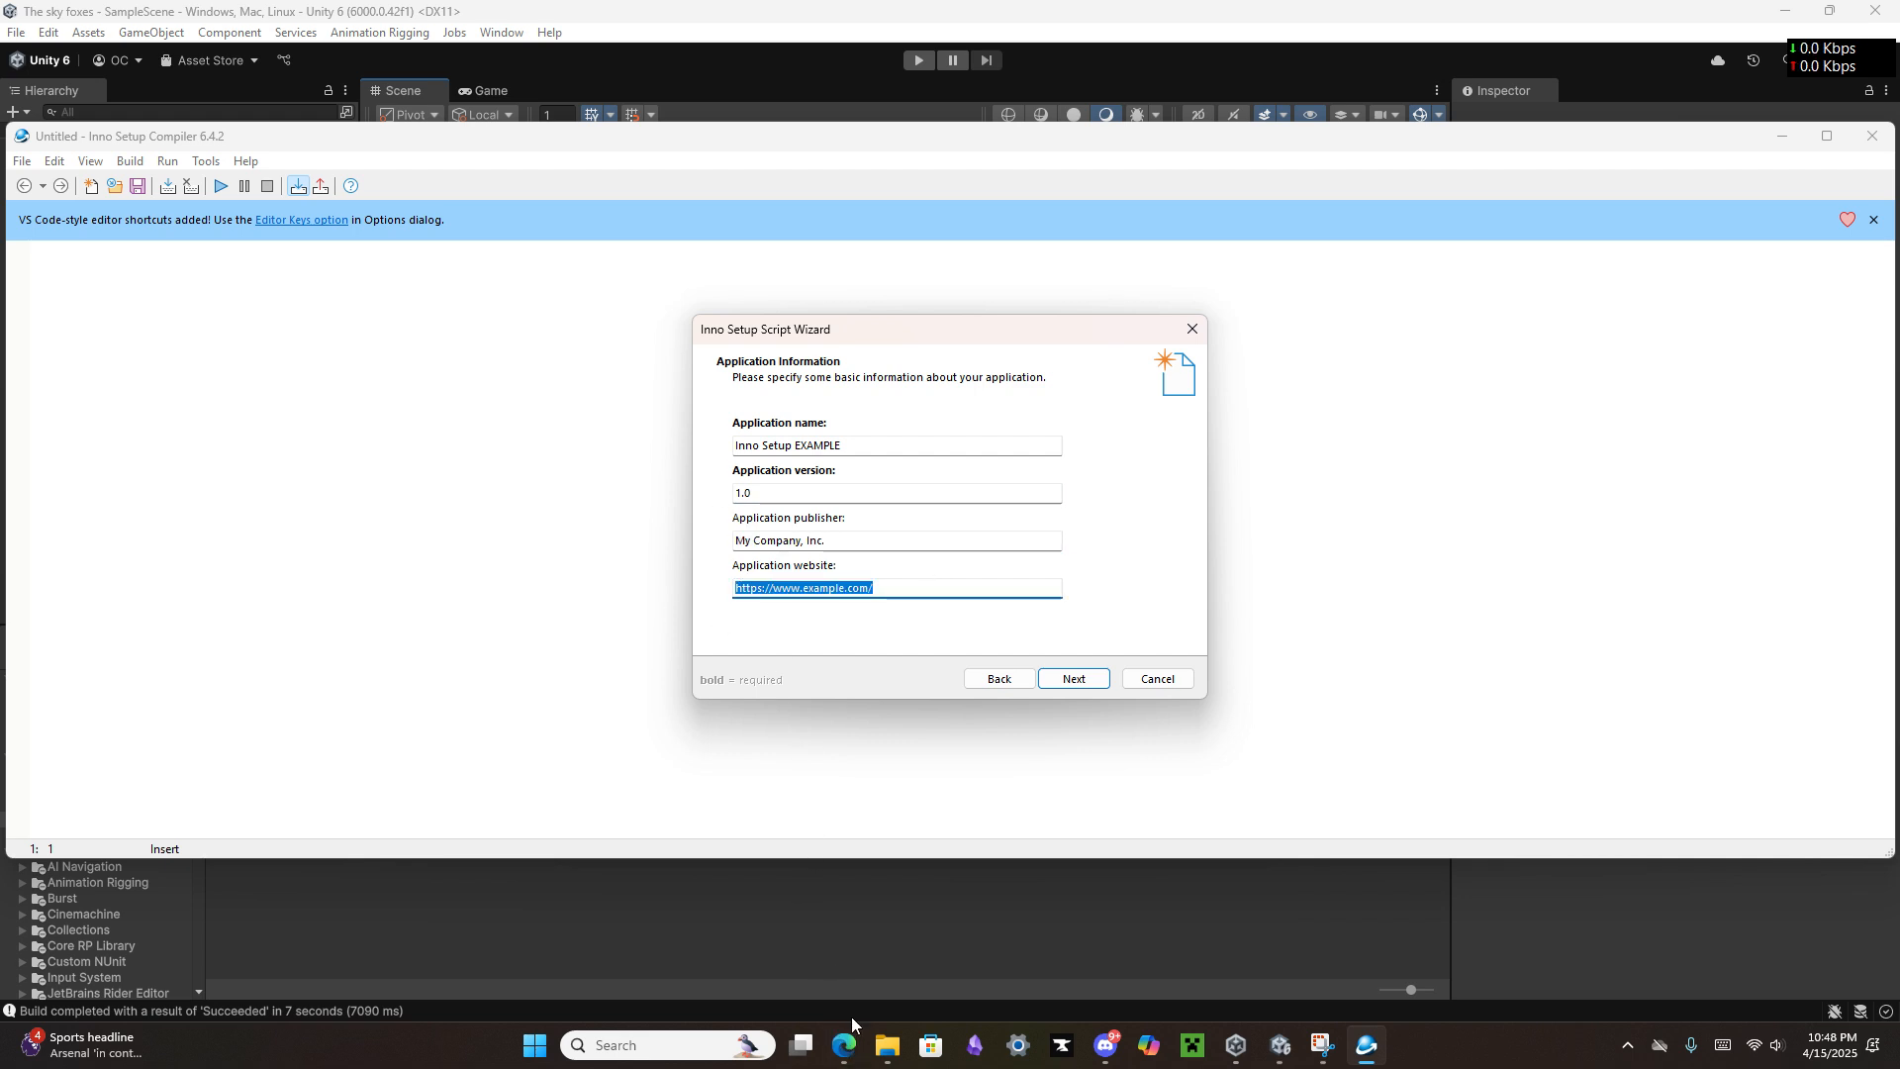
pyautogui.click(846, 1041)
pyautogui.click(742, 960)
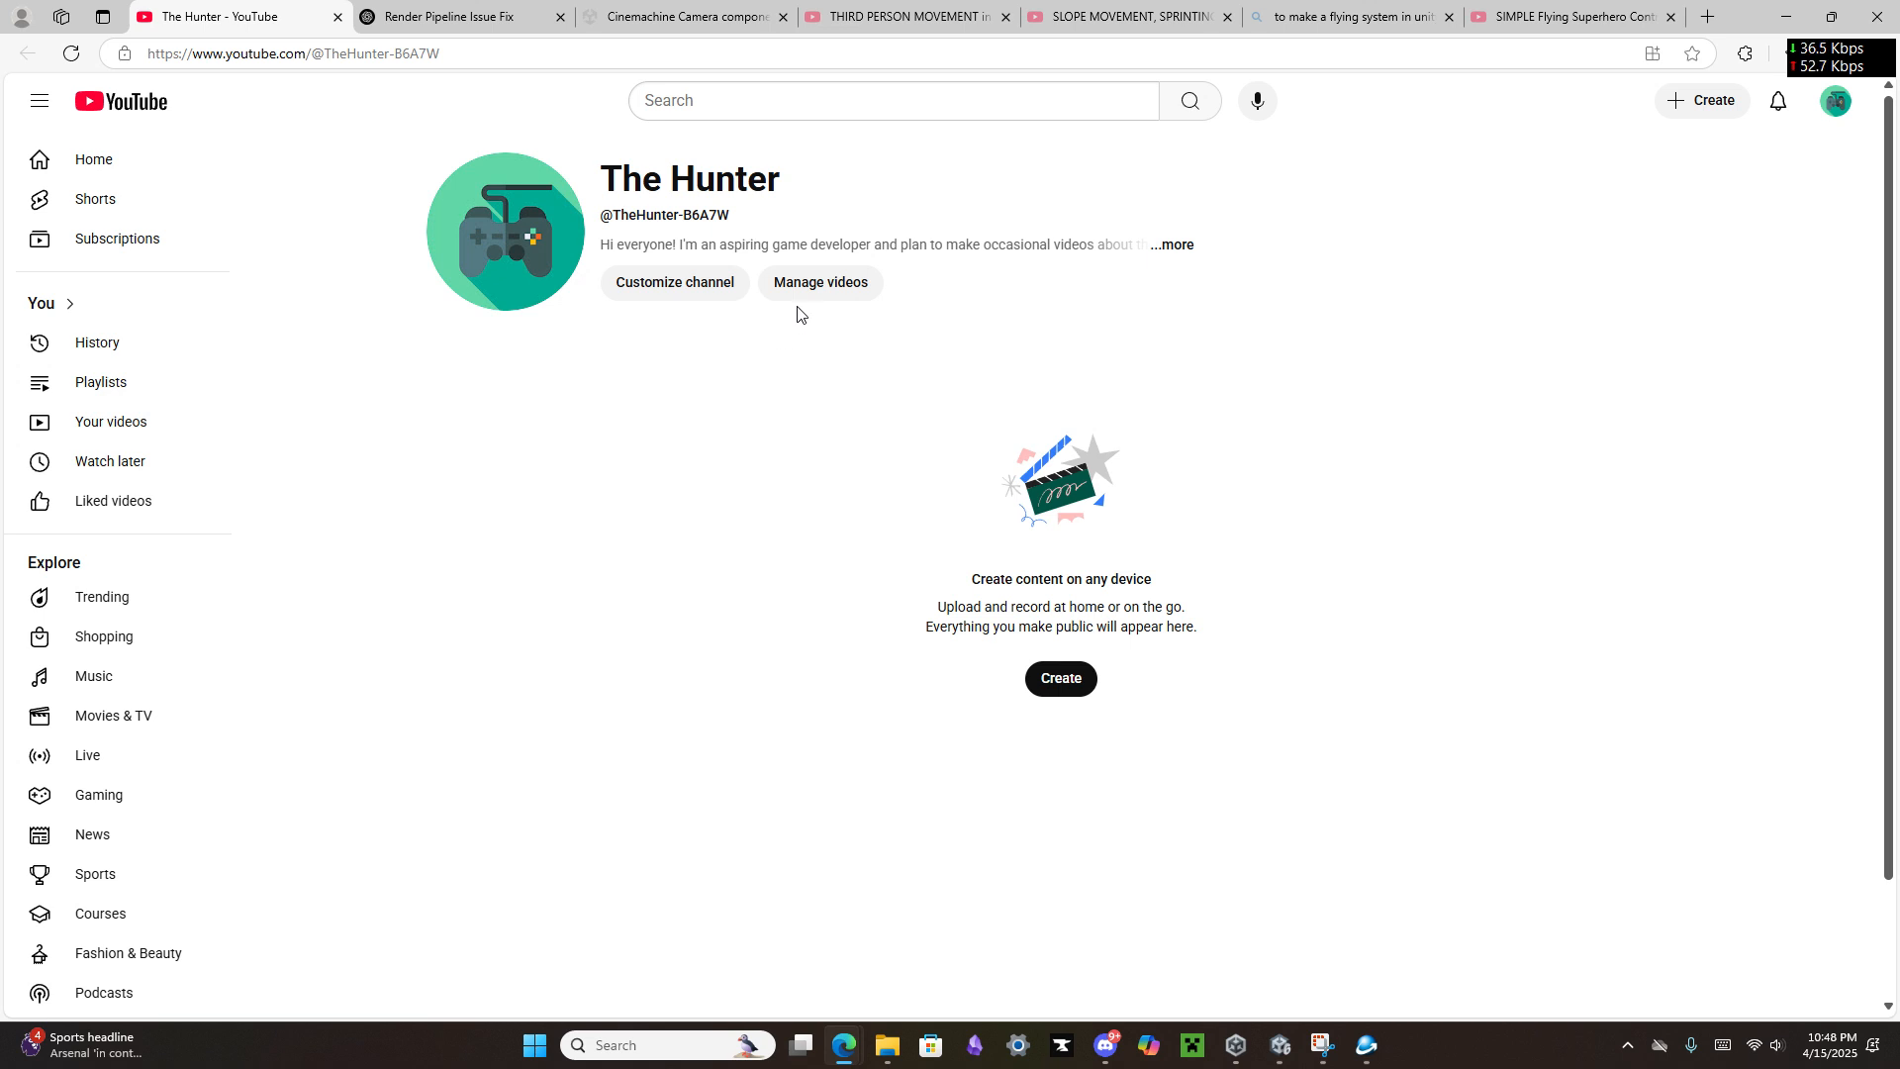
pyautogui.click(1195, 253)
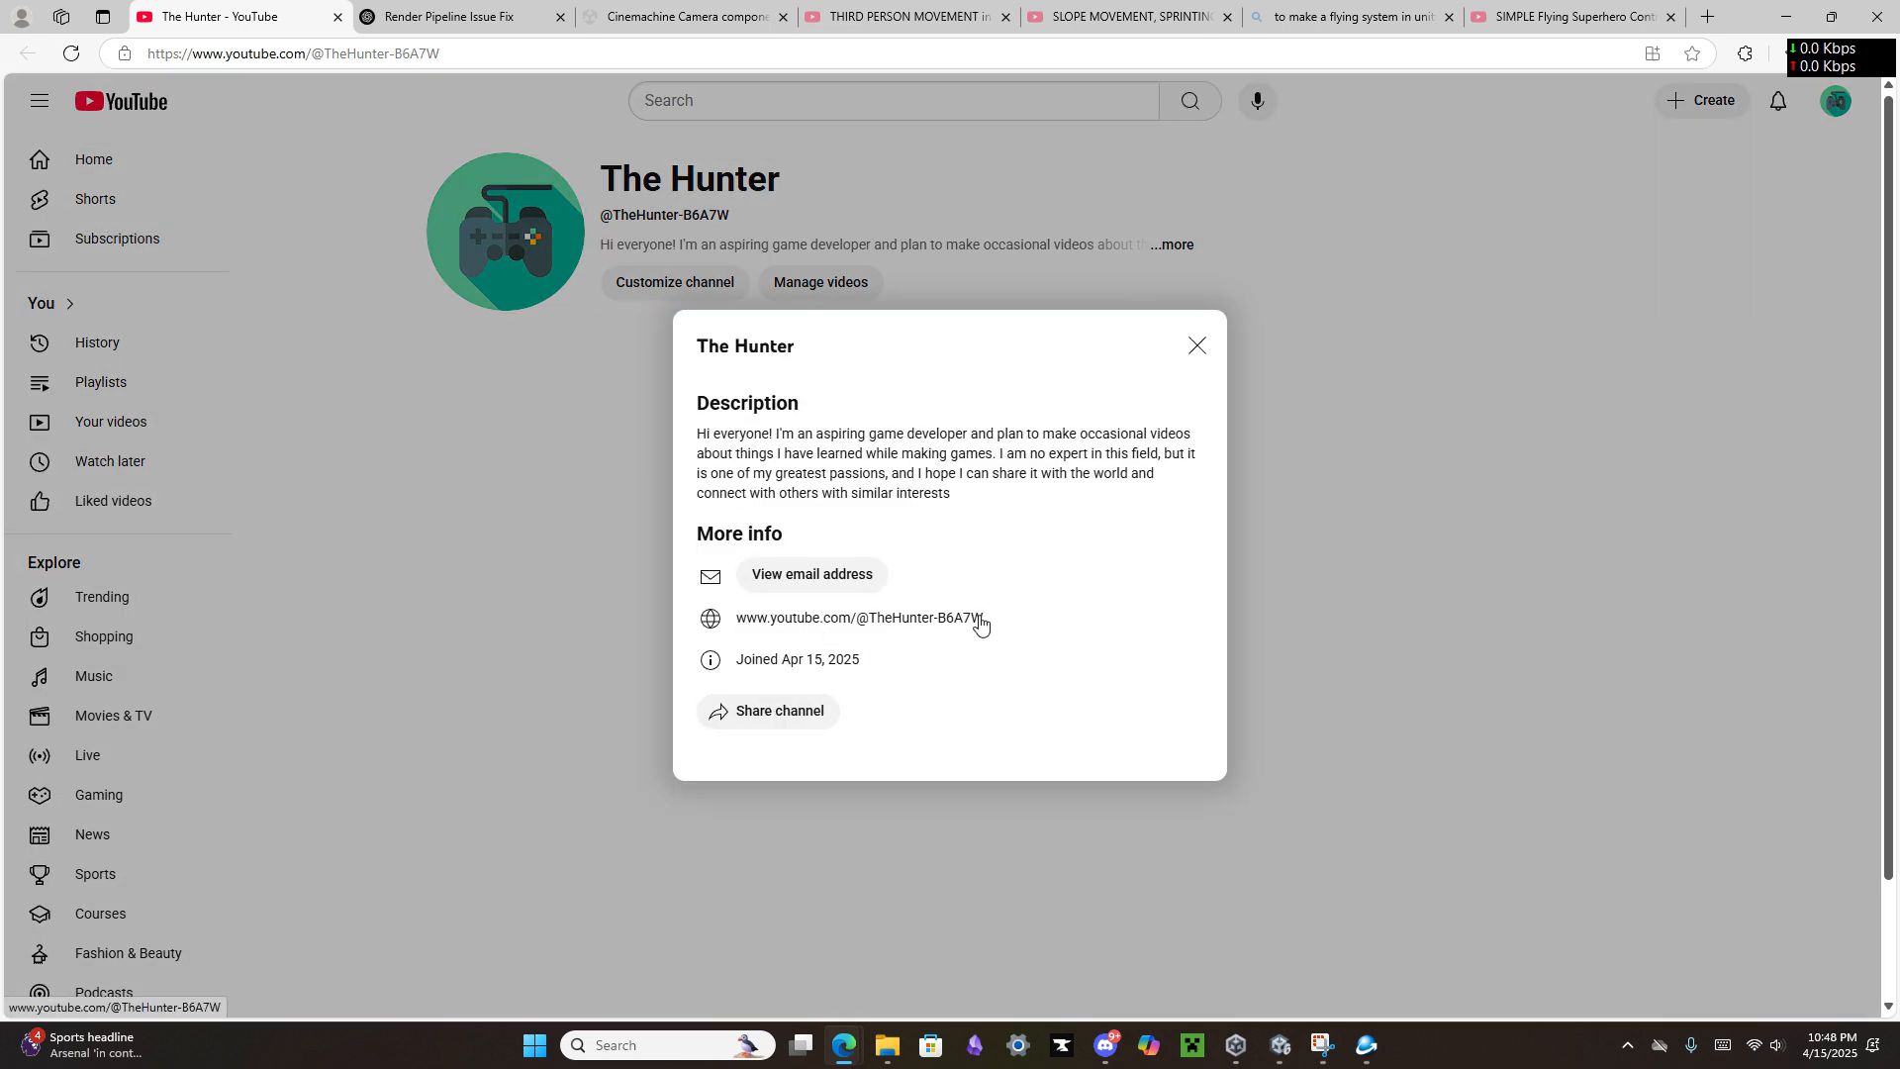
pyautogui.rightClick(951, 630)
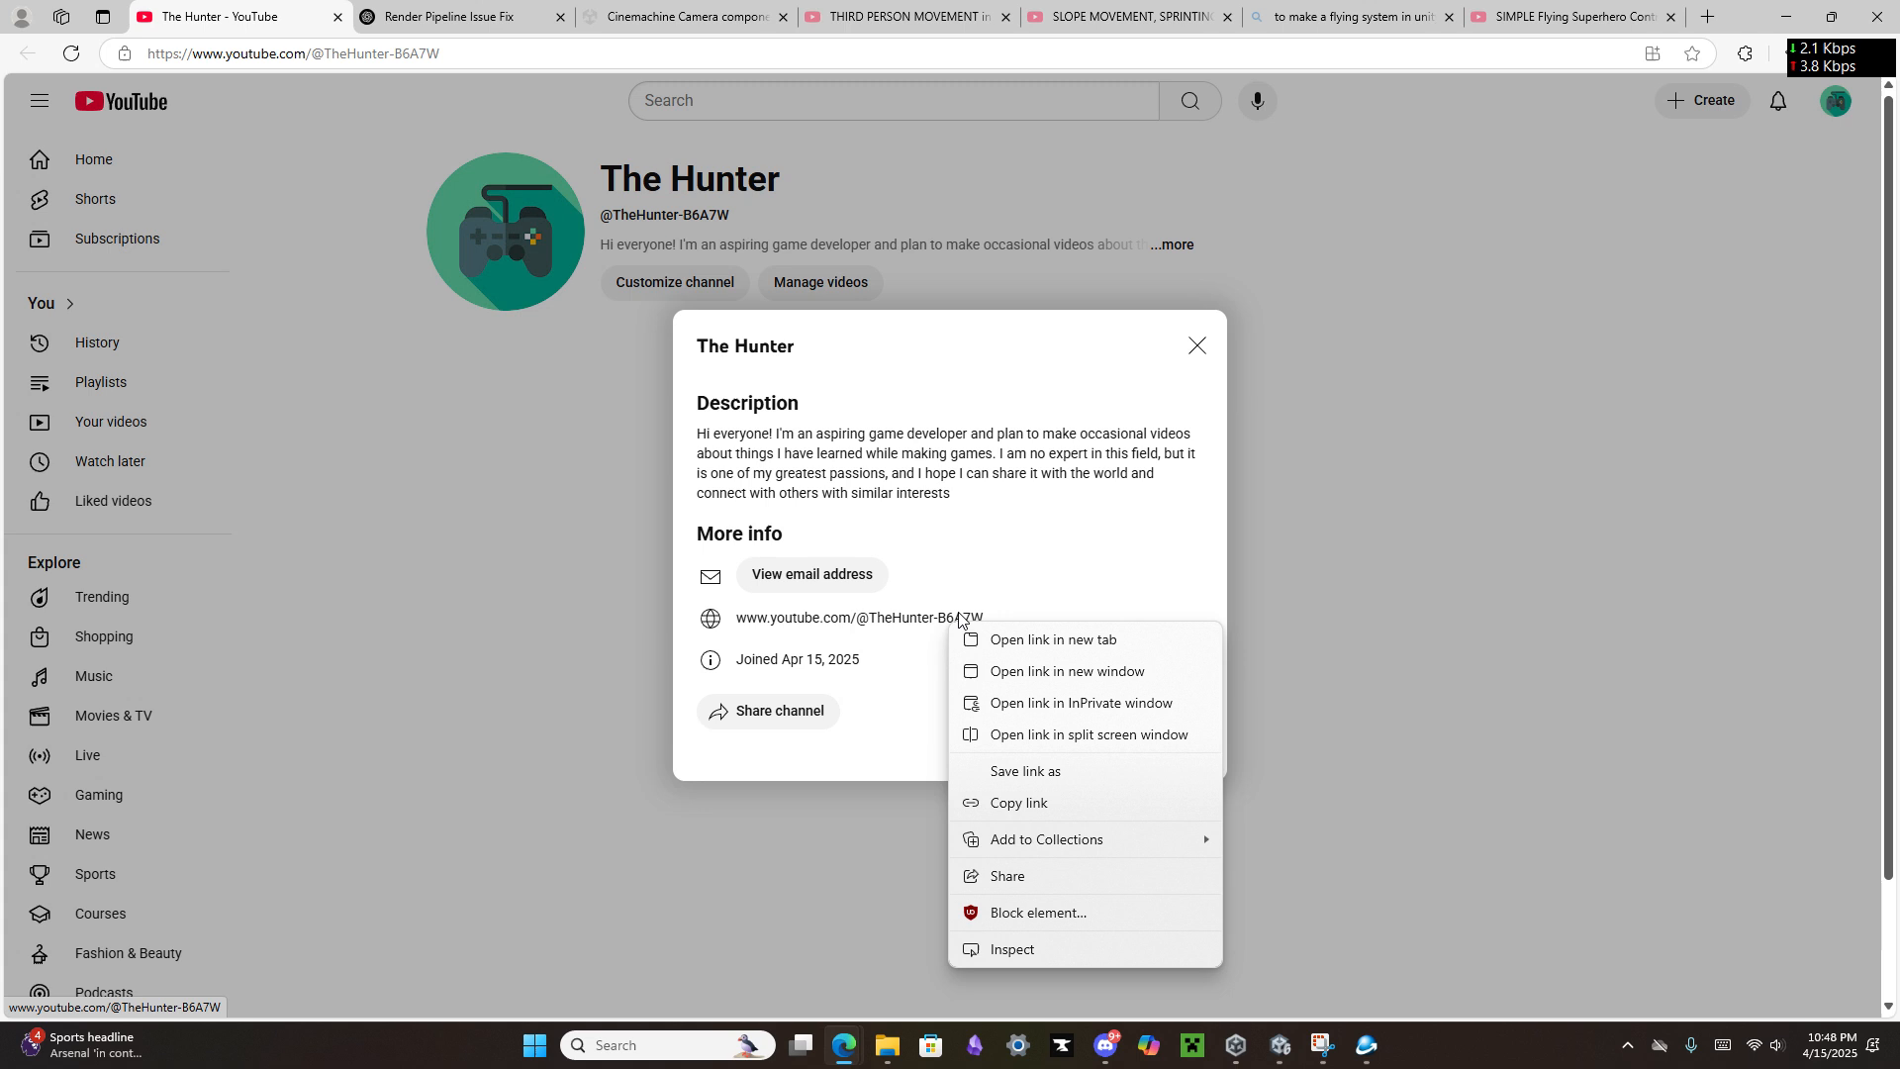
pyautogui.click(1027, 805)
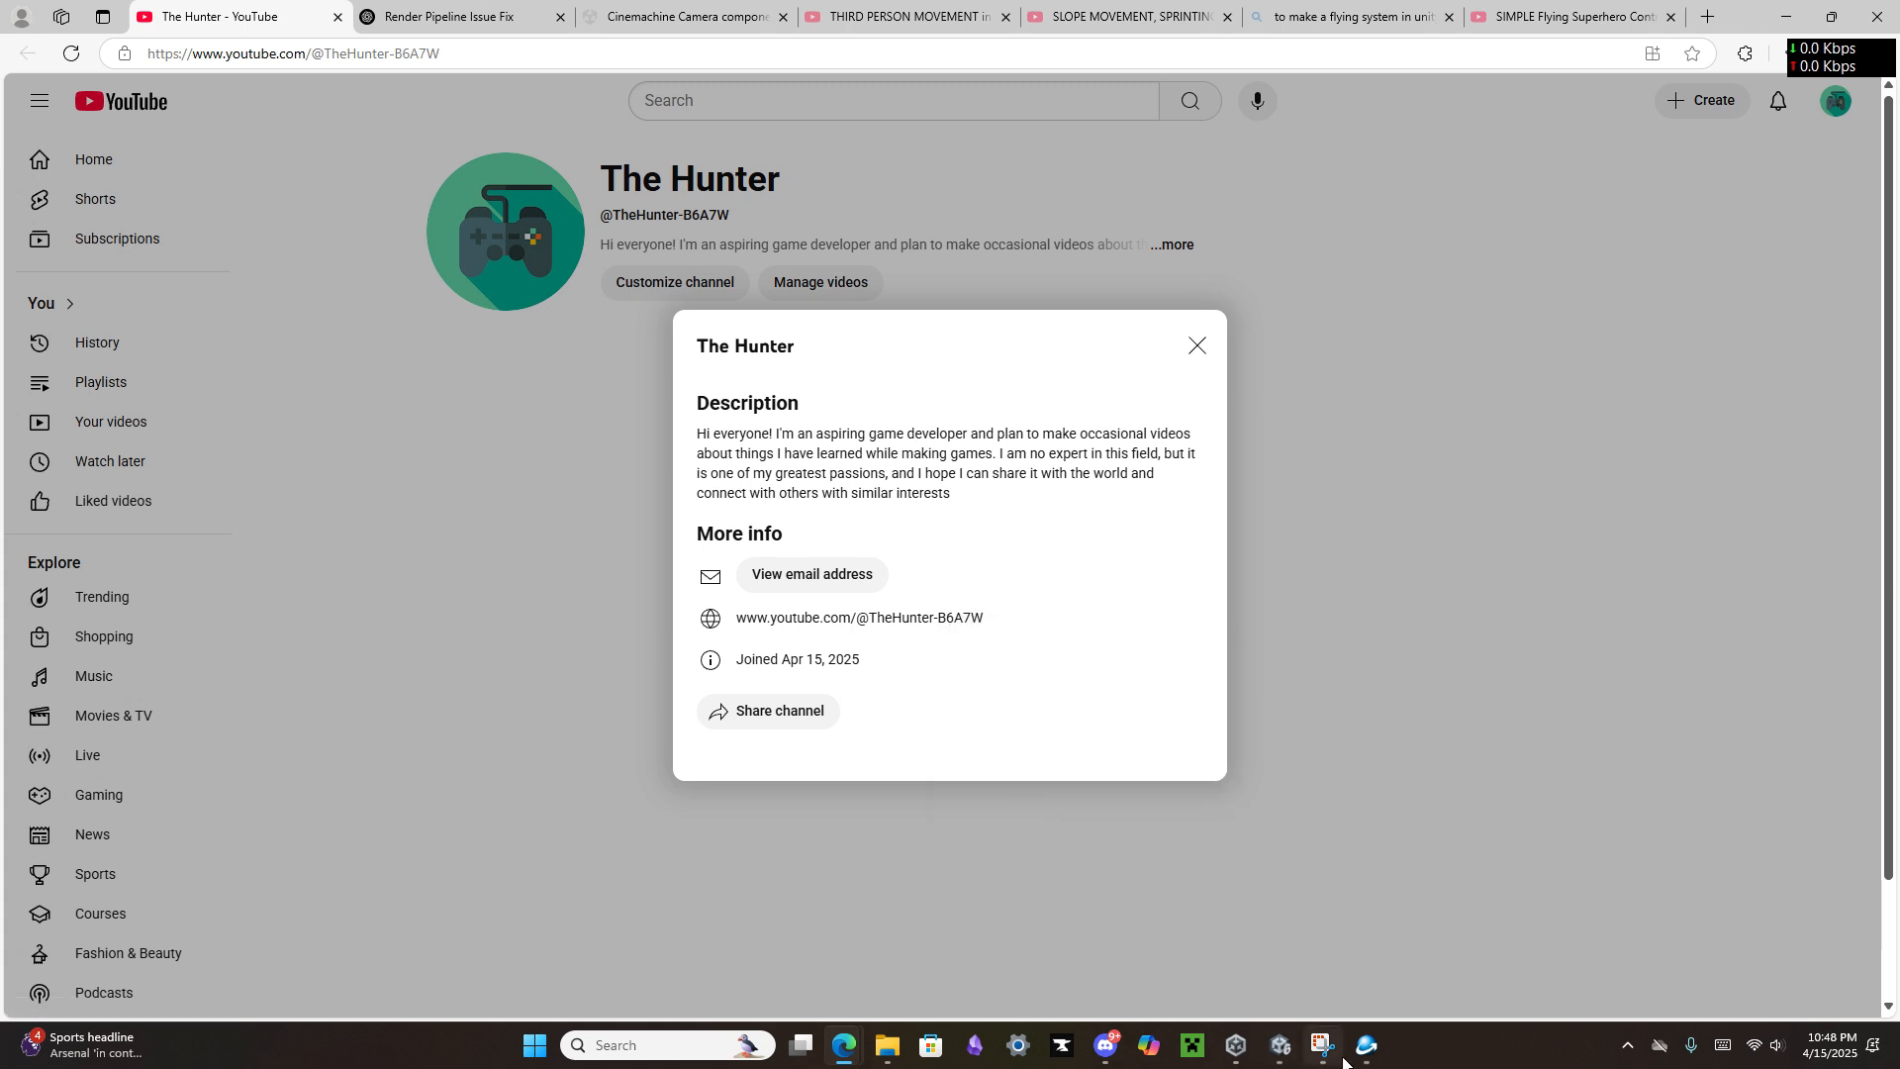
pyautogui.click(1366, 1045)
pyautogui.hotkey('ctrl', 'v')
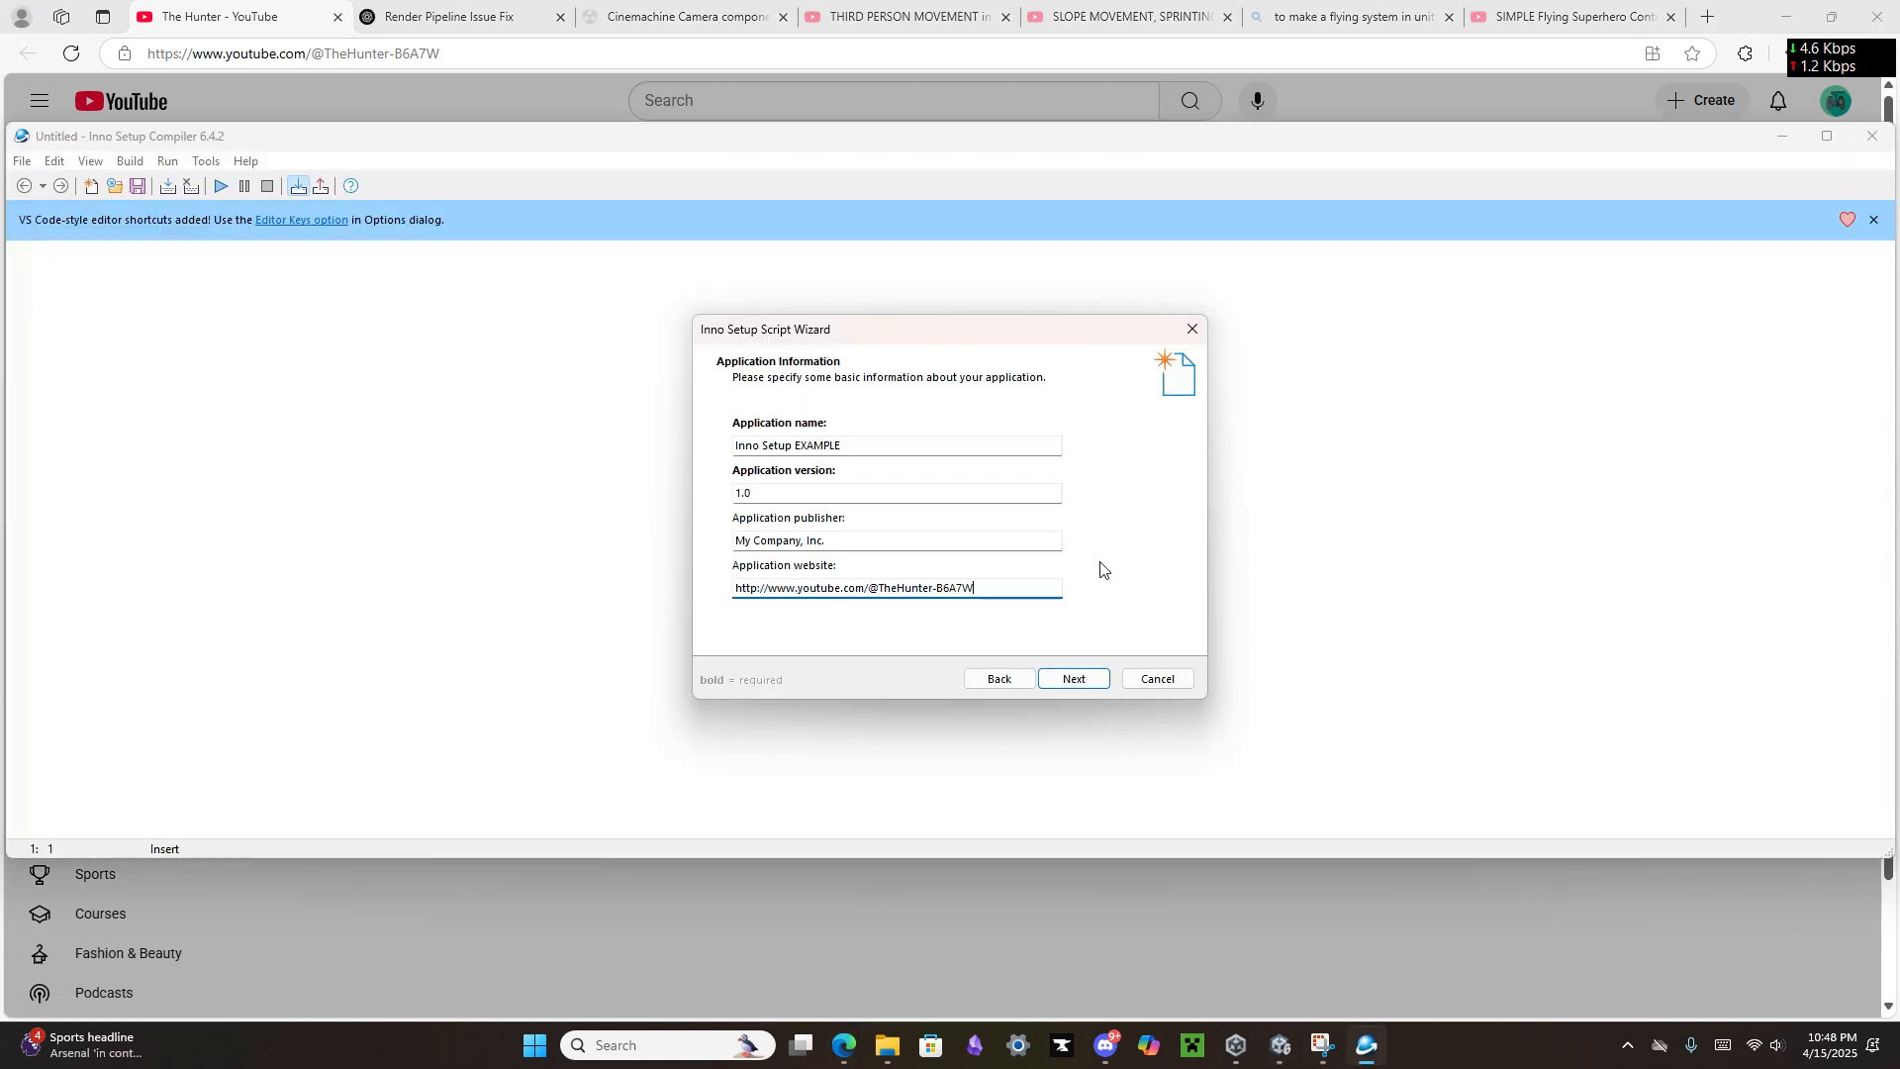
# Step: Accept the application information and the default Program Files folder settings, and start browsing for the application's main executable file
pyautogui.click(1075, 680)
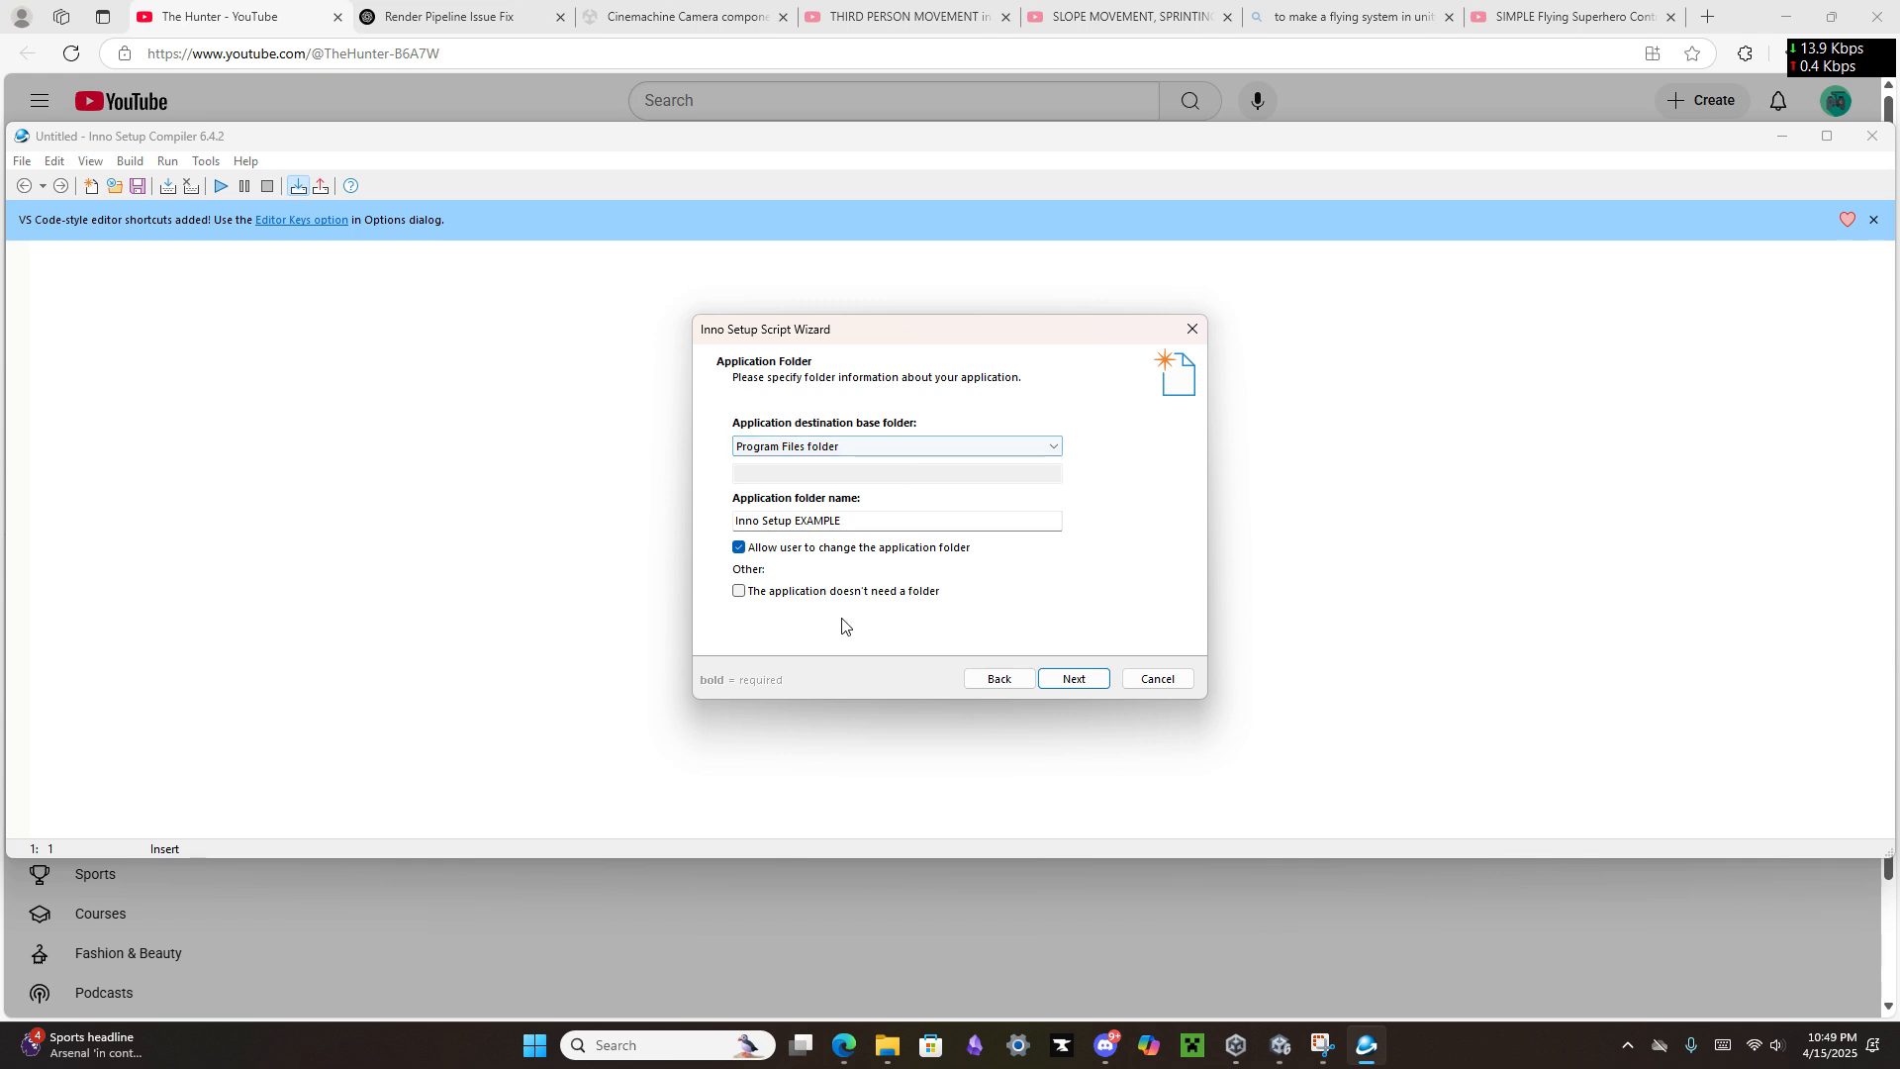
pyautogui.click(1069, 682)
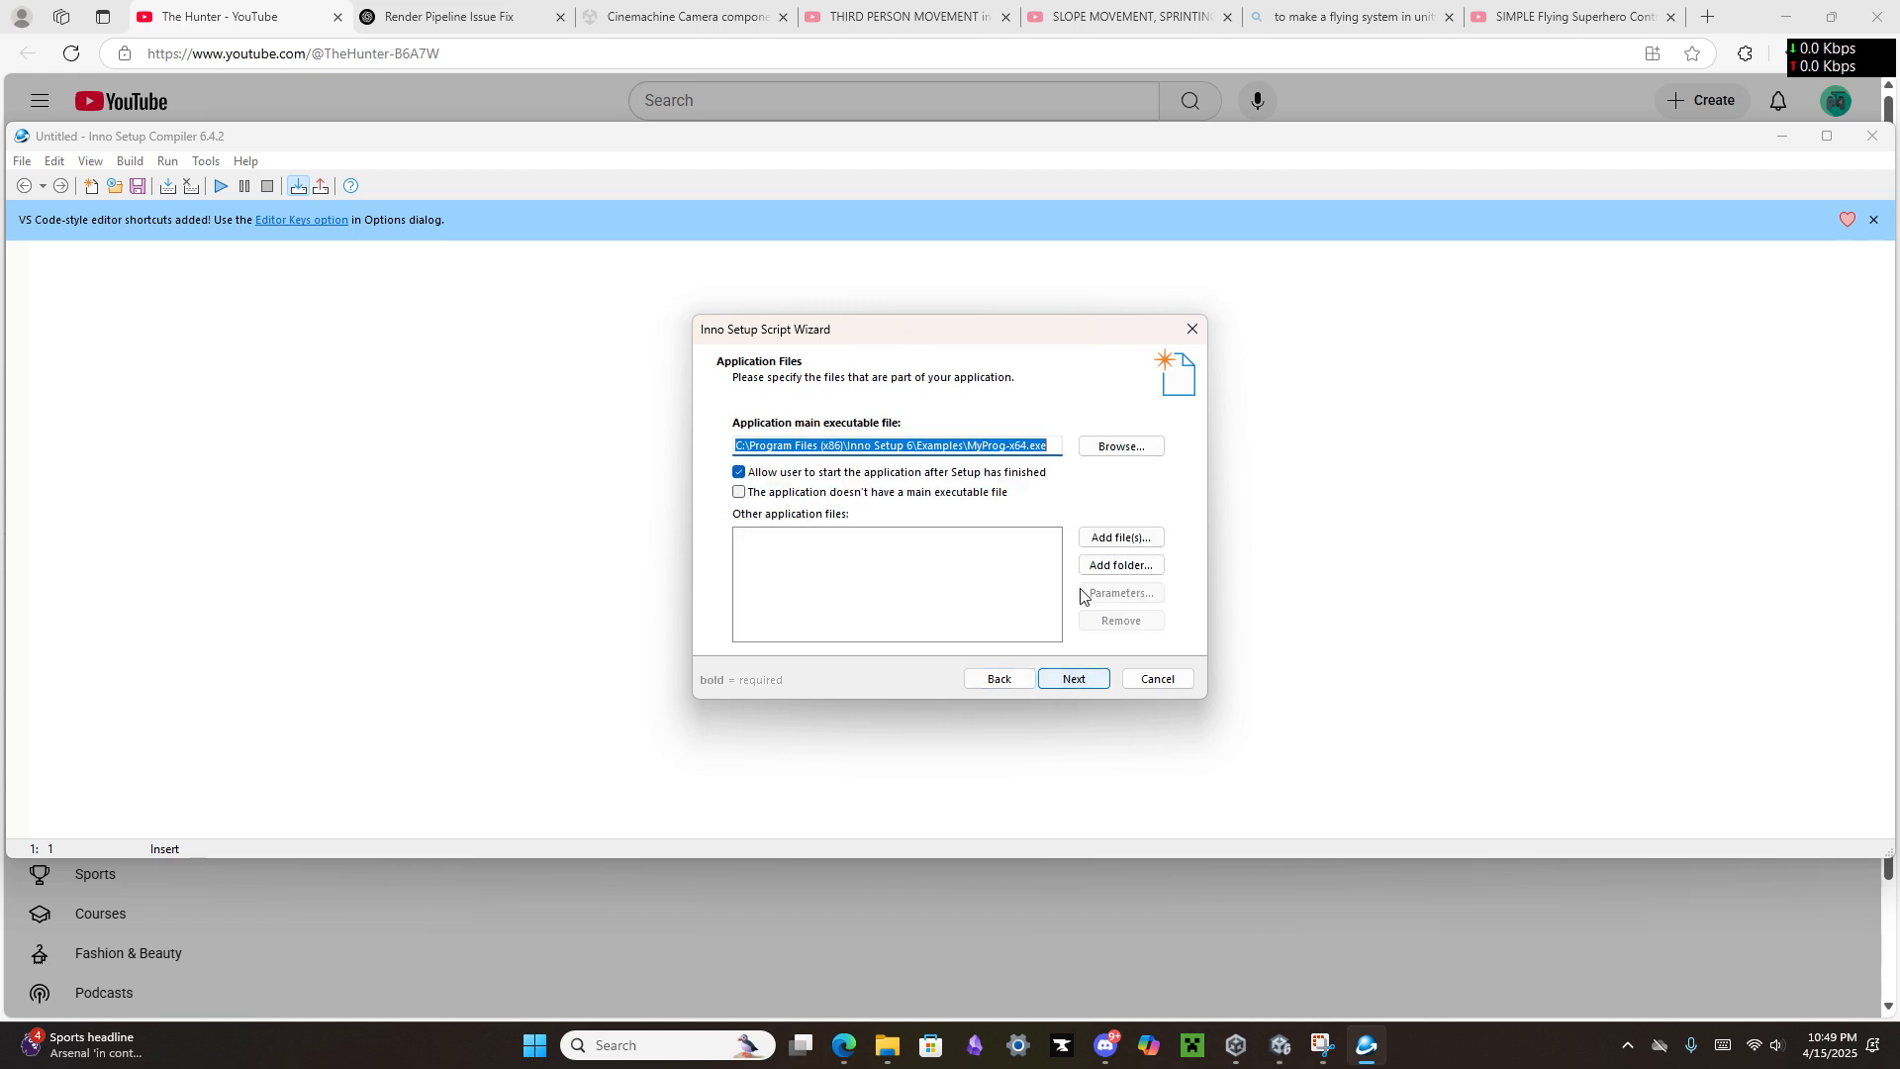
pyautogui.click(1113, 446)
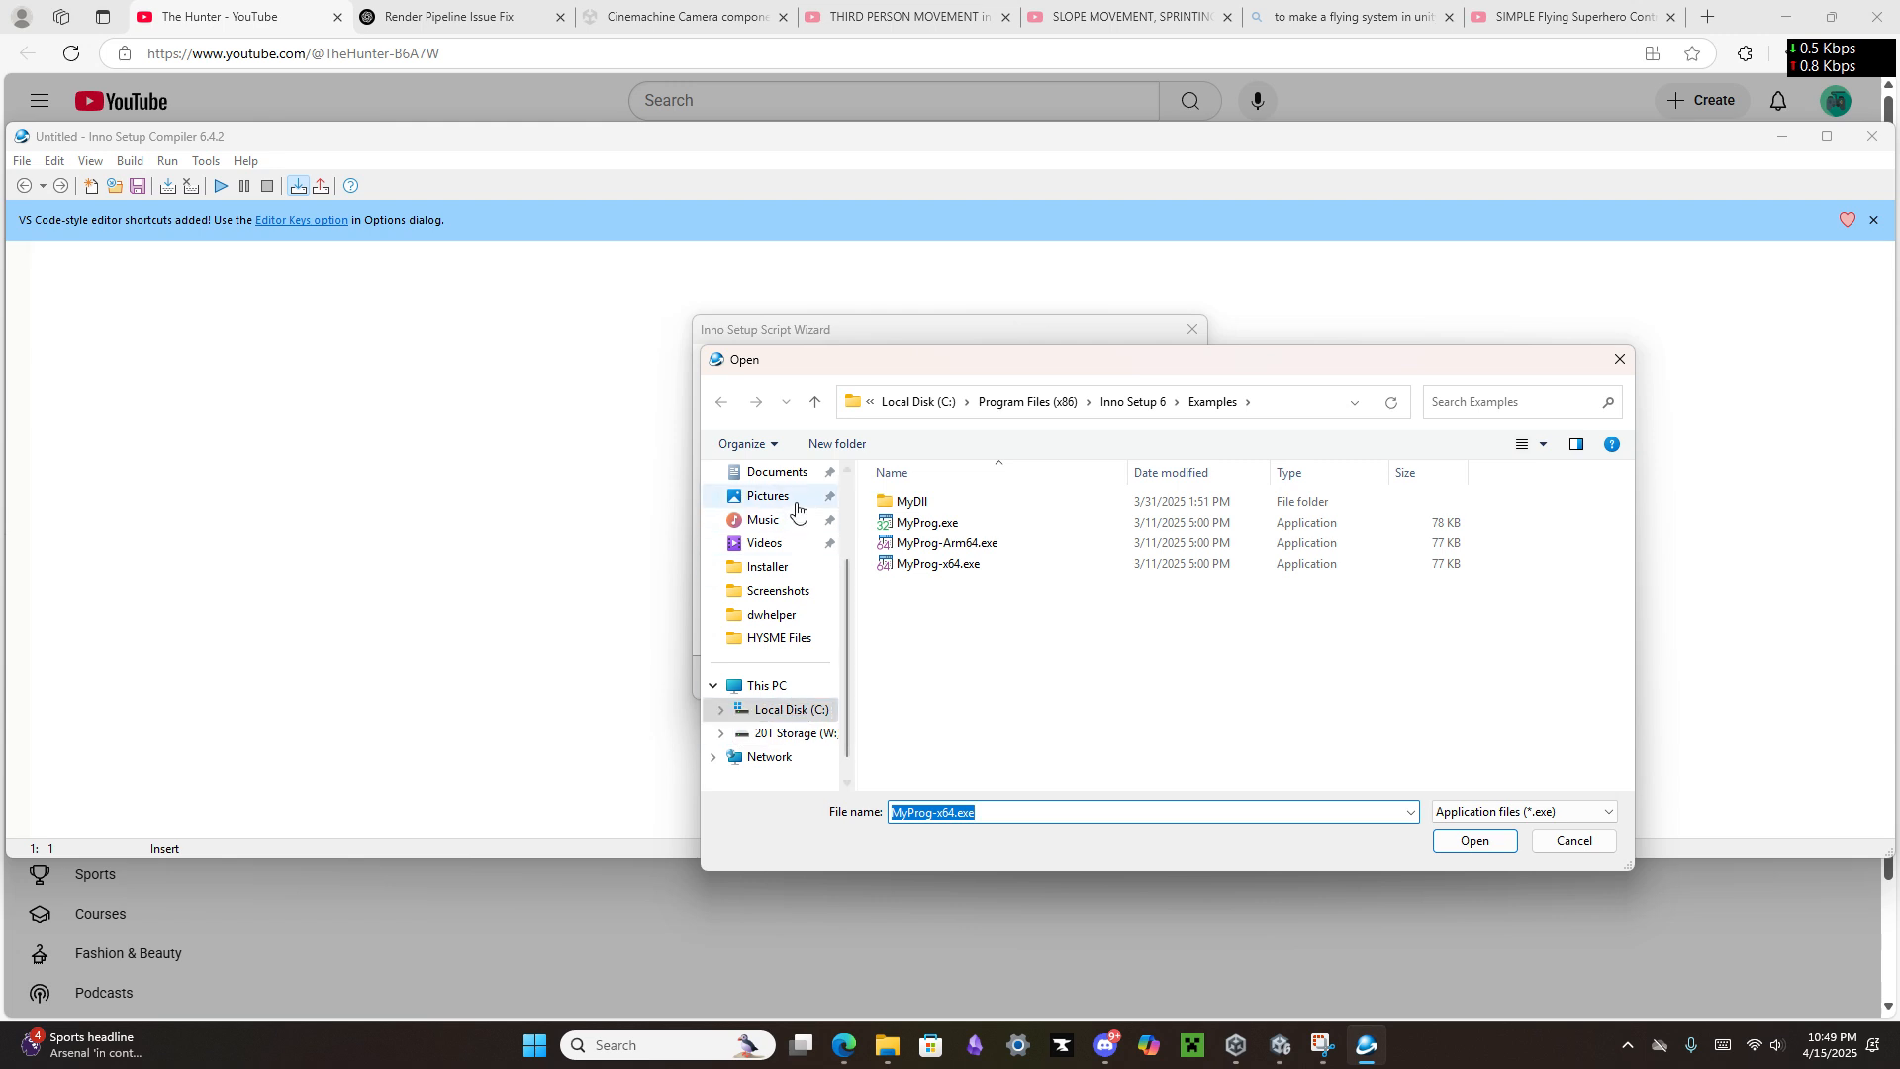
pyautogui.scroll(2, 798, 509)
pyautogui.click(782, 547)
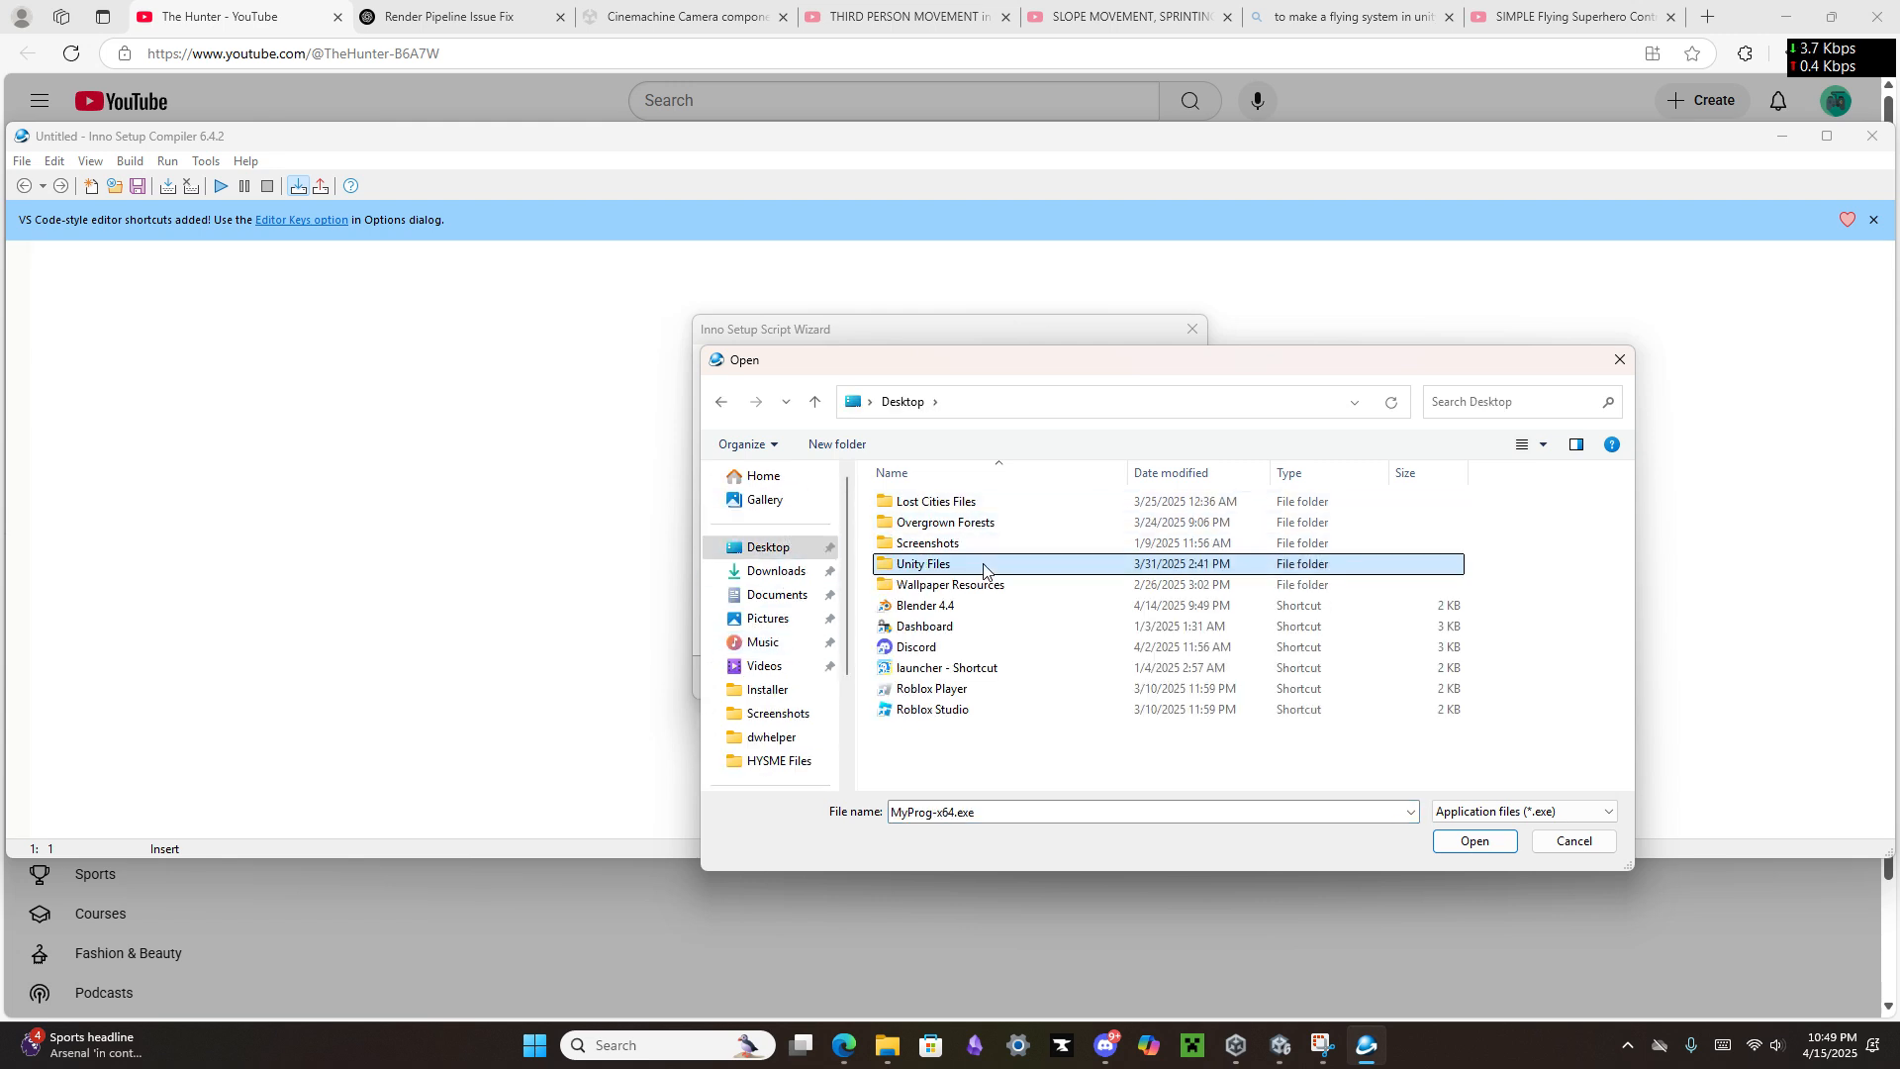
pyautogui.doubleClick(983, 571)
pyautogui.click(956, 526)
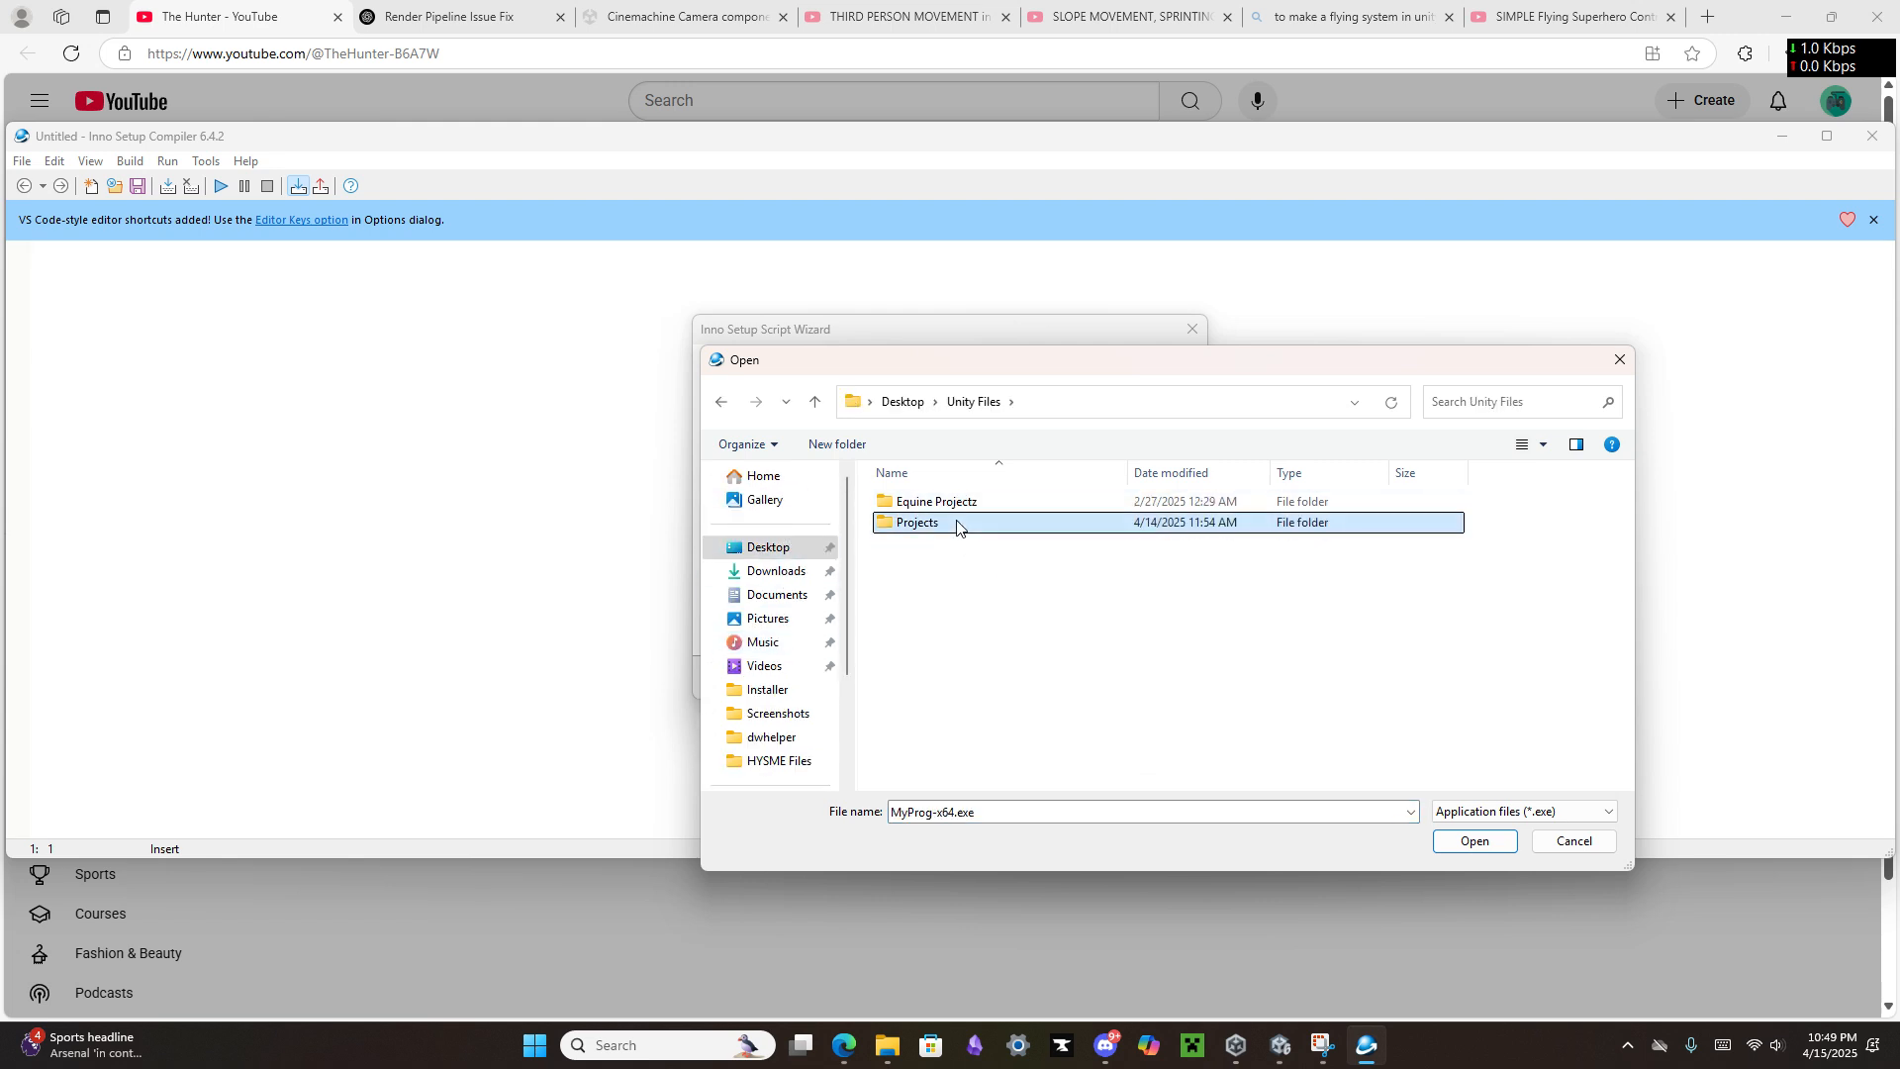
pyautogui.doubleClick(956, 527)
pyautogui.doubleClick(976, 520)
pyautogui.doubleClick(976, 505)
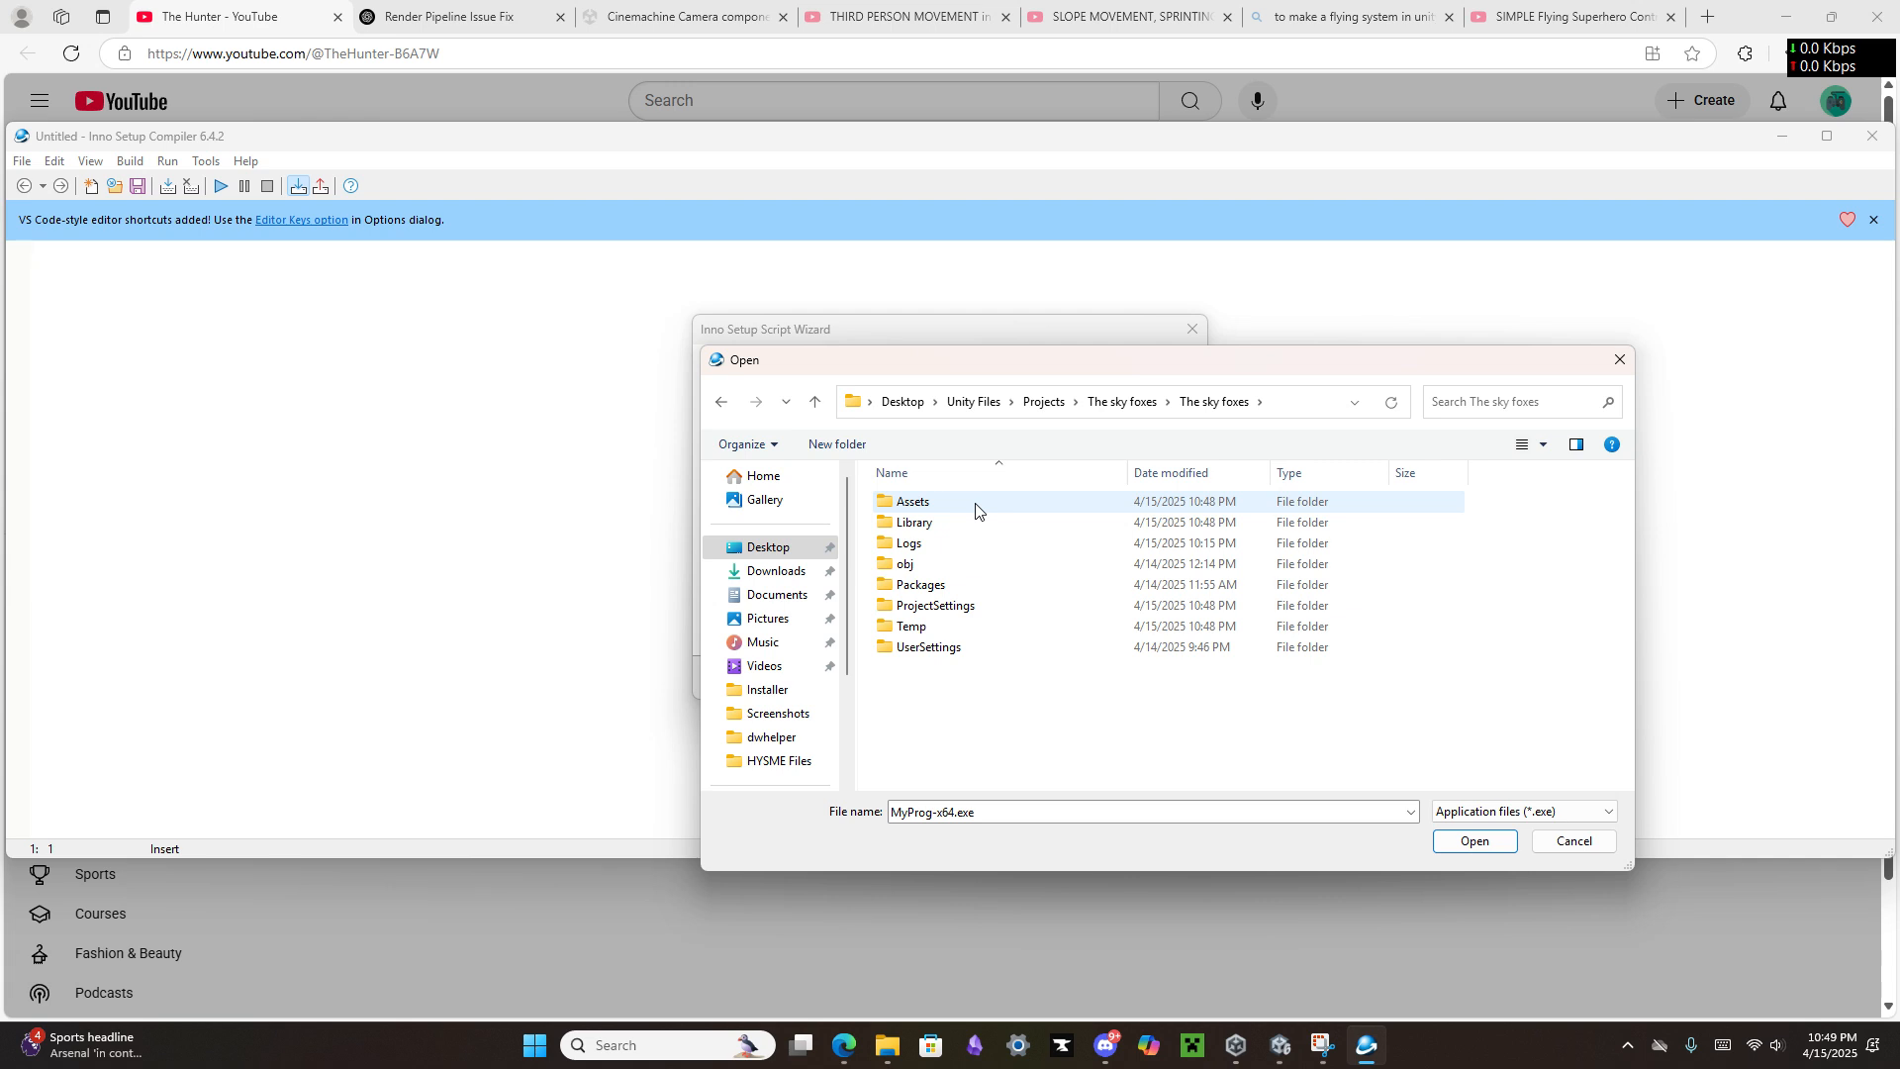
# Step: Choose The sky foxes.exe from Unity Files\Builds\The Sky Foxes\Inno Set Up EXAMPLE on the W: drive as the main executable
pyautogui.scroll(-3, 811, 594)
pyautogui.click(786, 709)
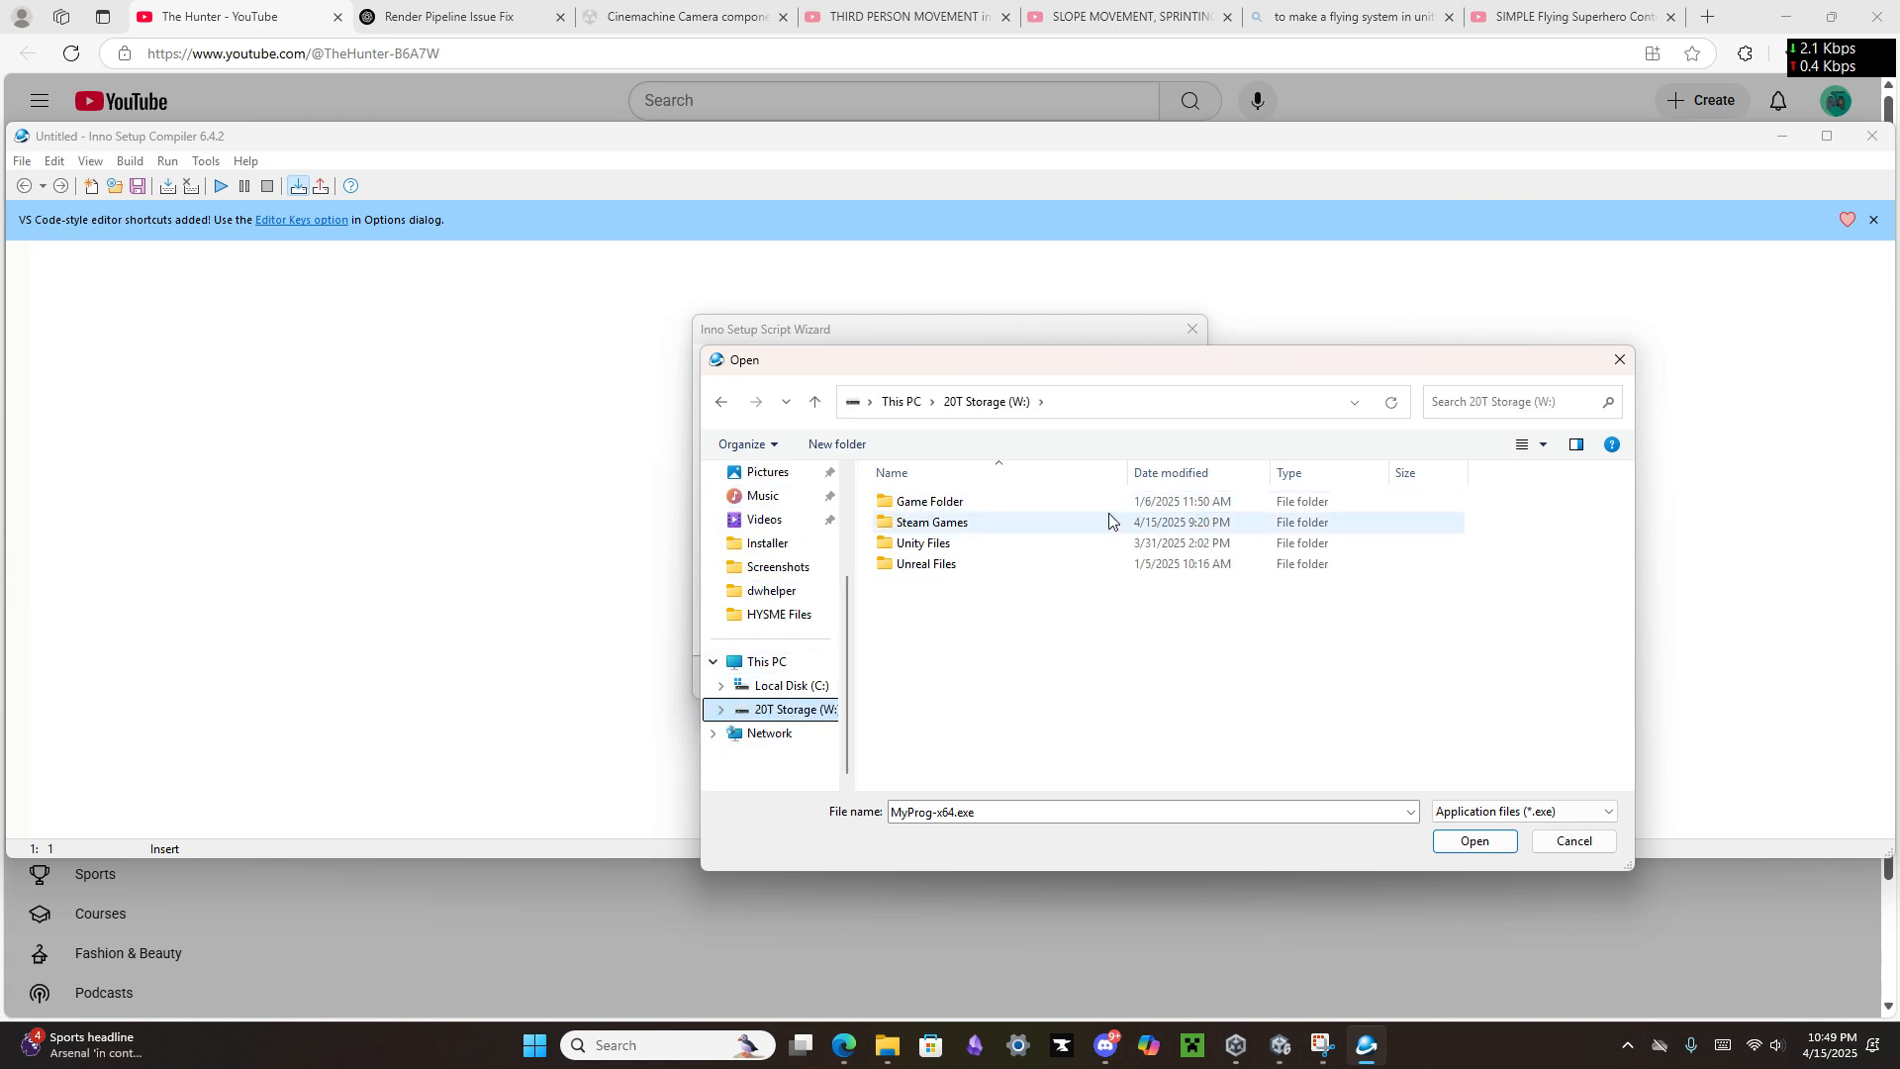
pyautogui.doubleClick(1069, 543)
pyautogui.doubleClick(995, 525)
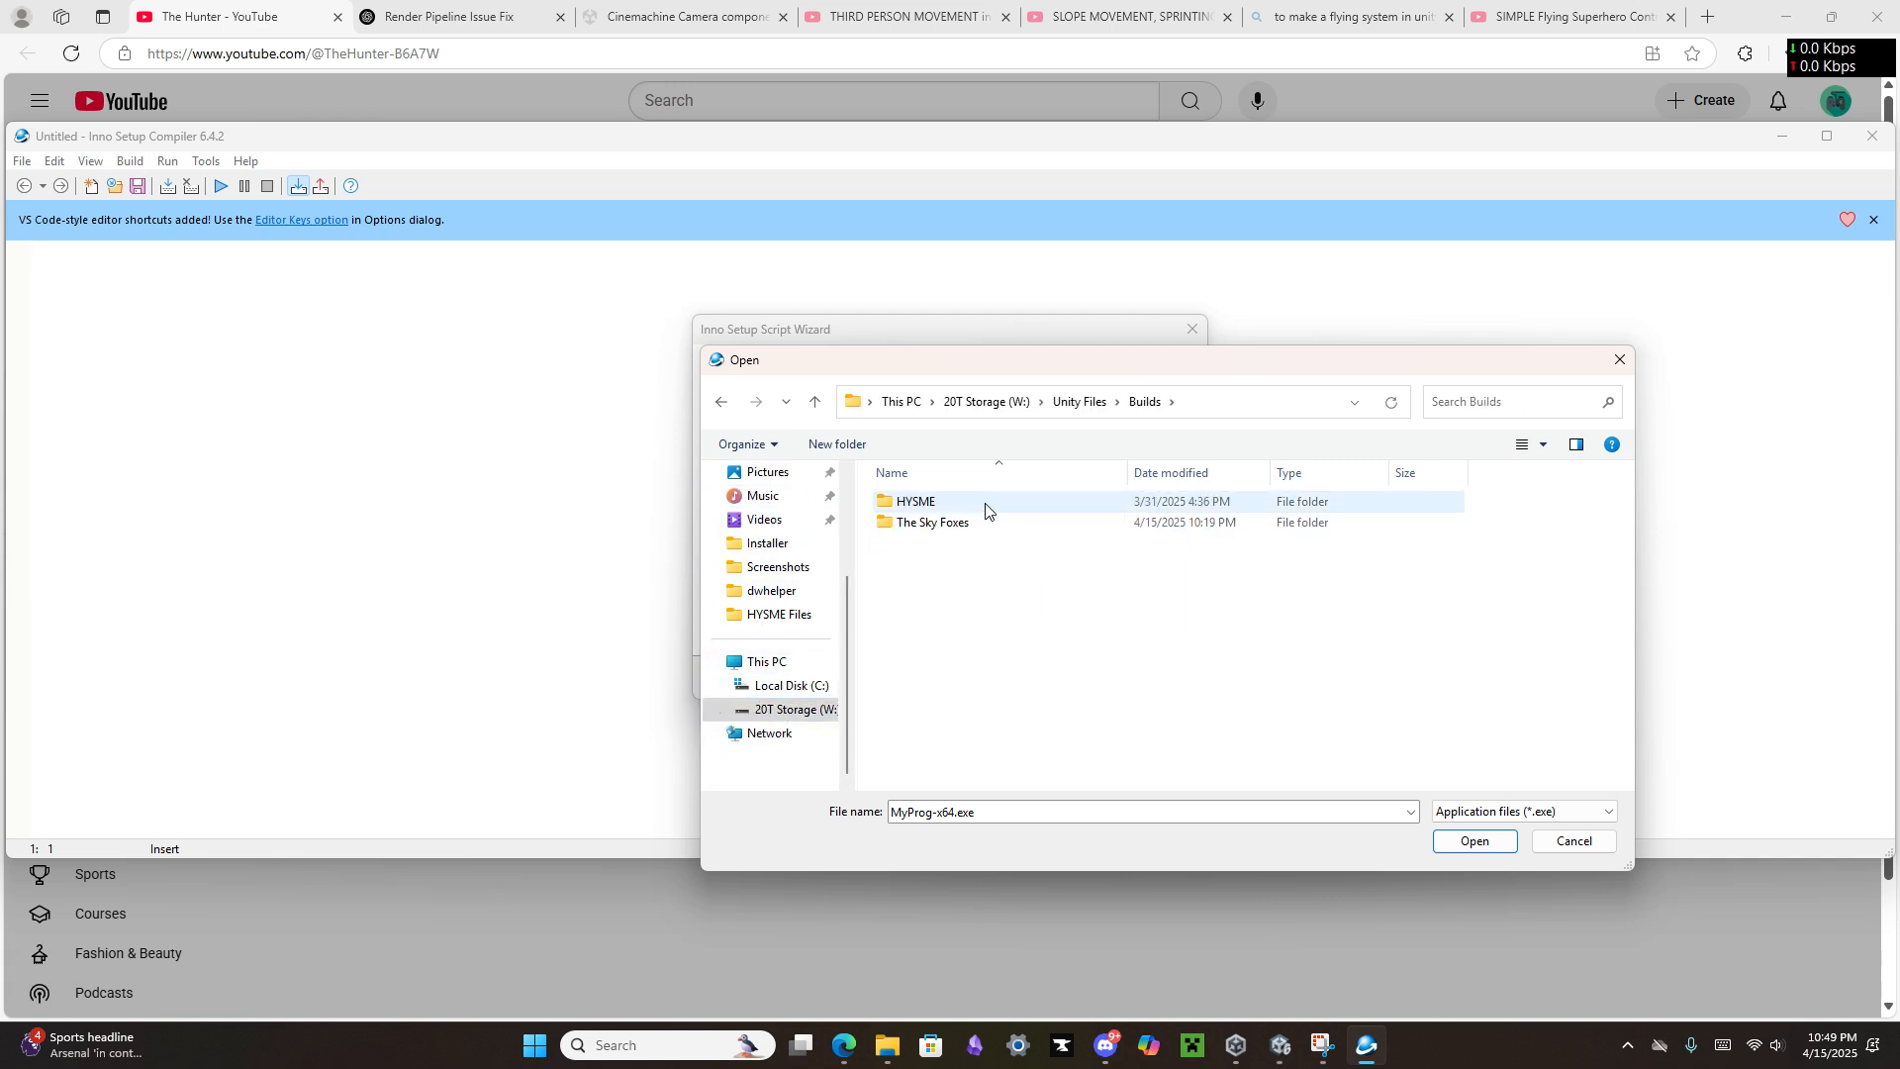
pyautogui.doubleClick(985, 523)
pyautogui.doubleClick(978, 502)
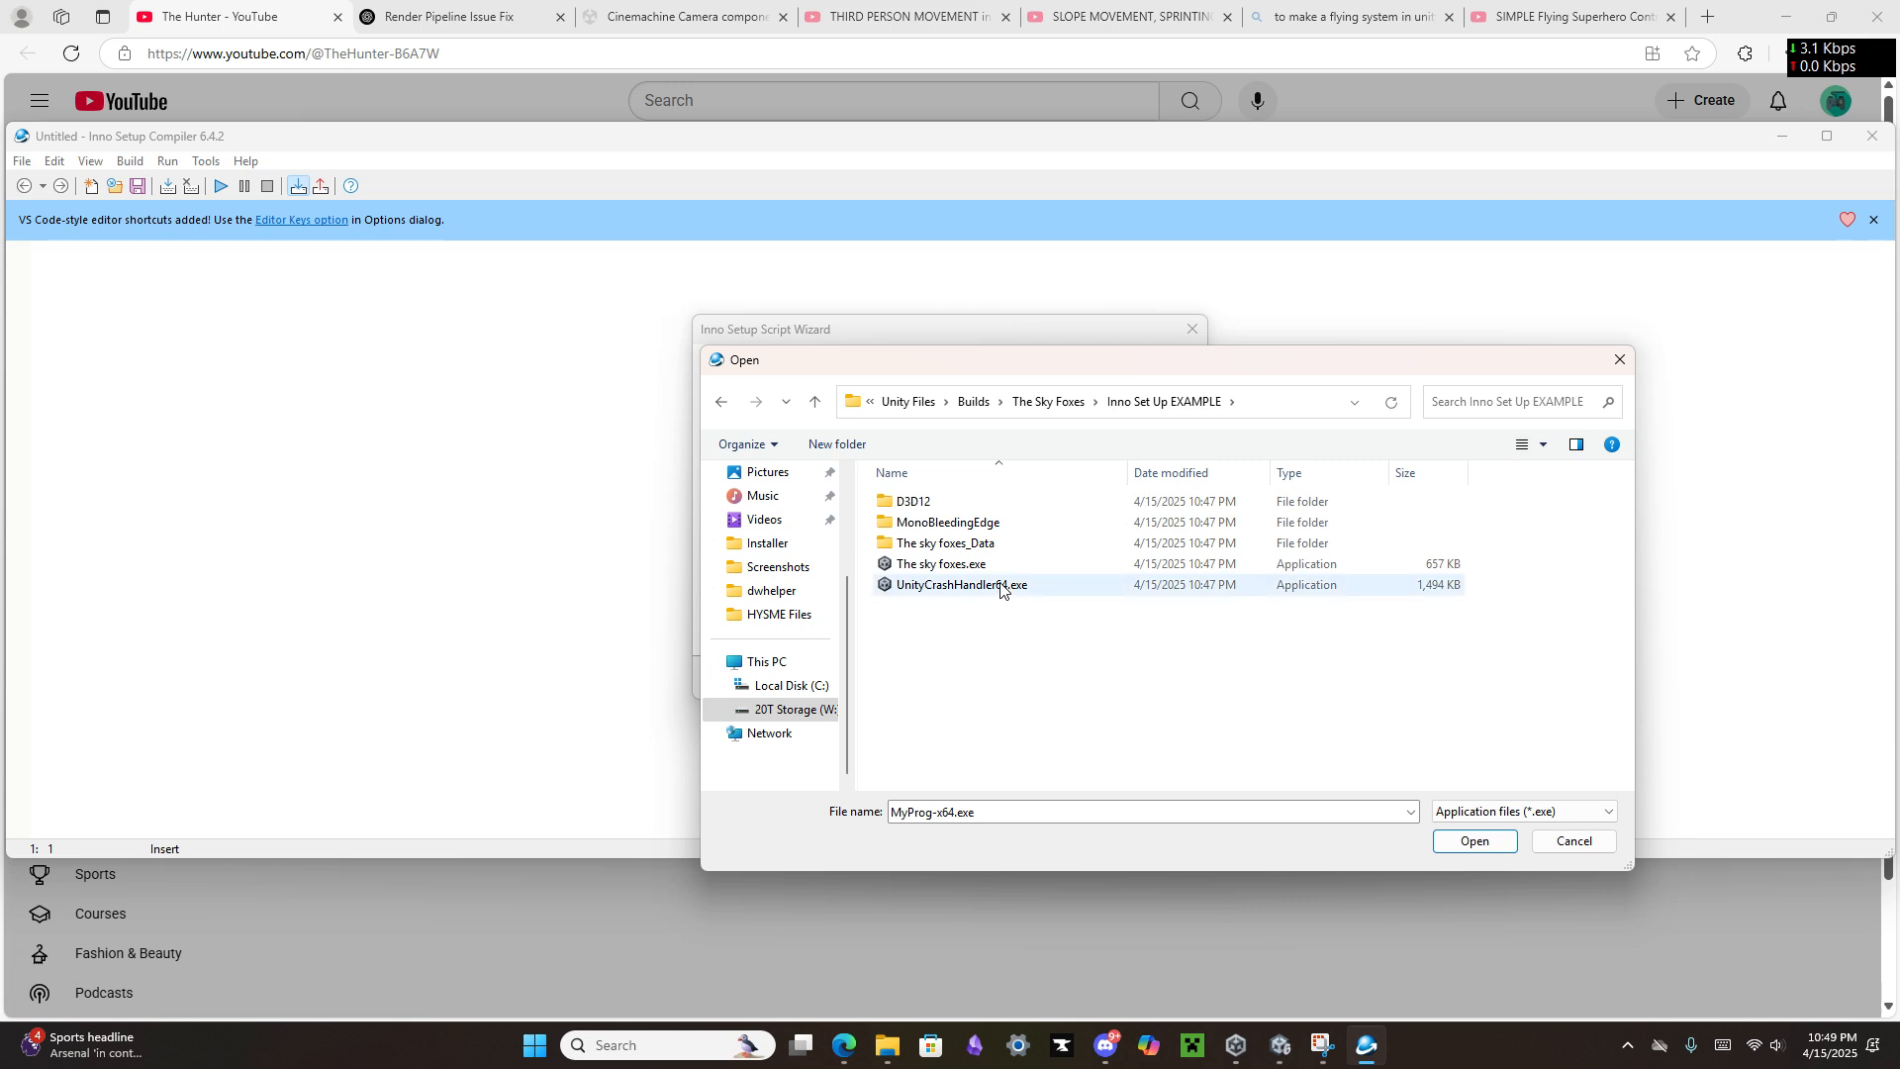
pyautogui.click(941, 564)
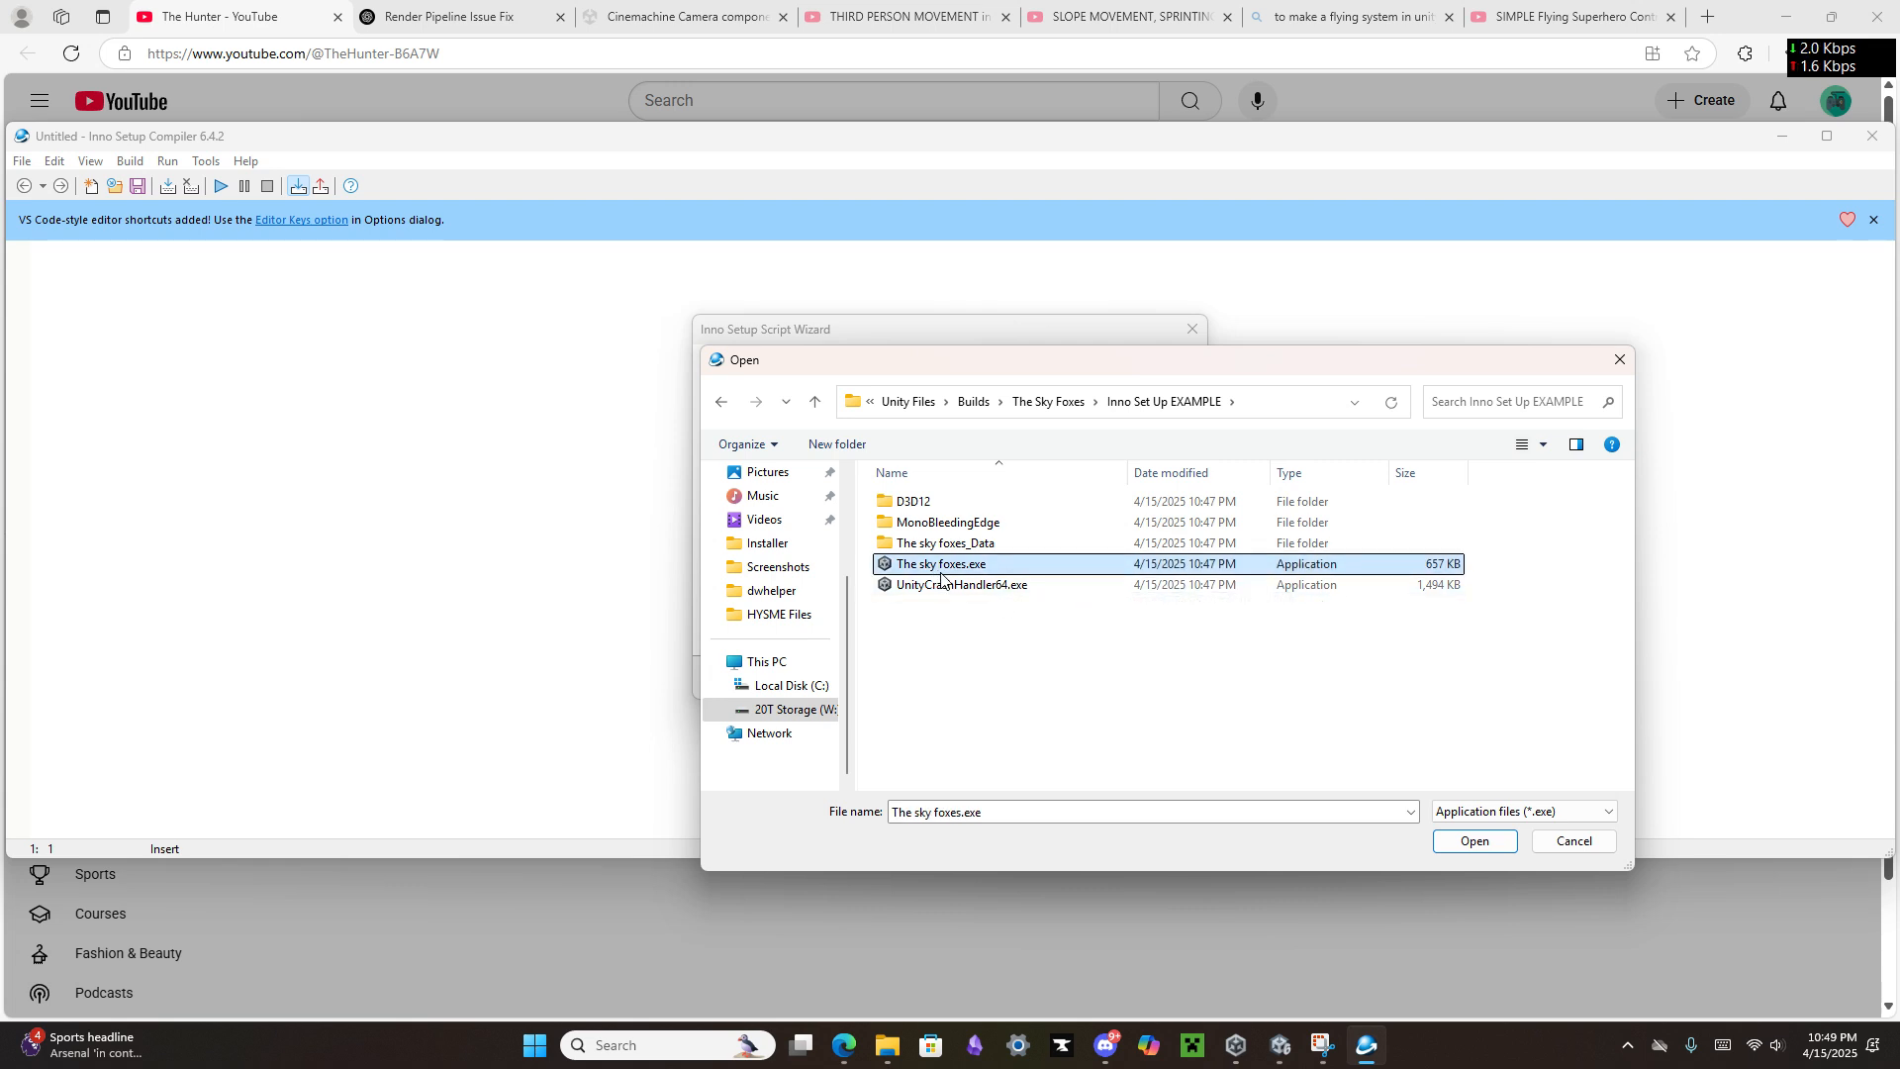
pyautogui.click(1495, 852)
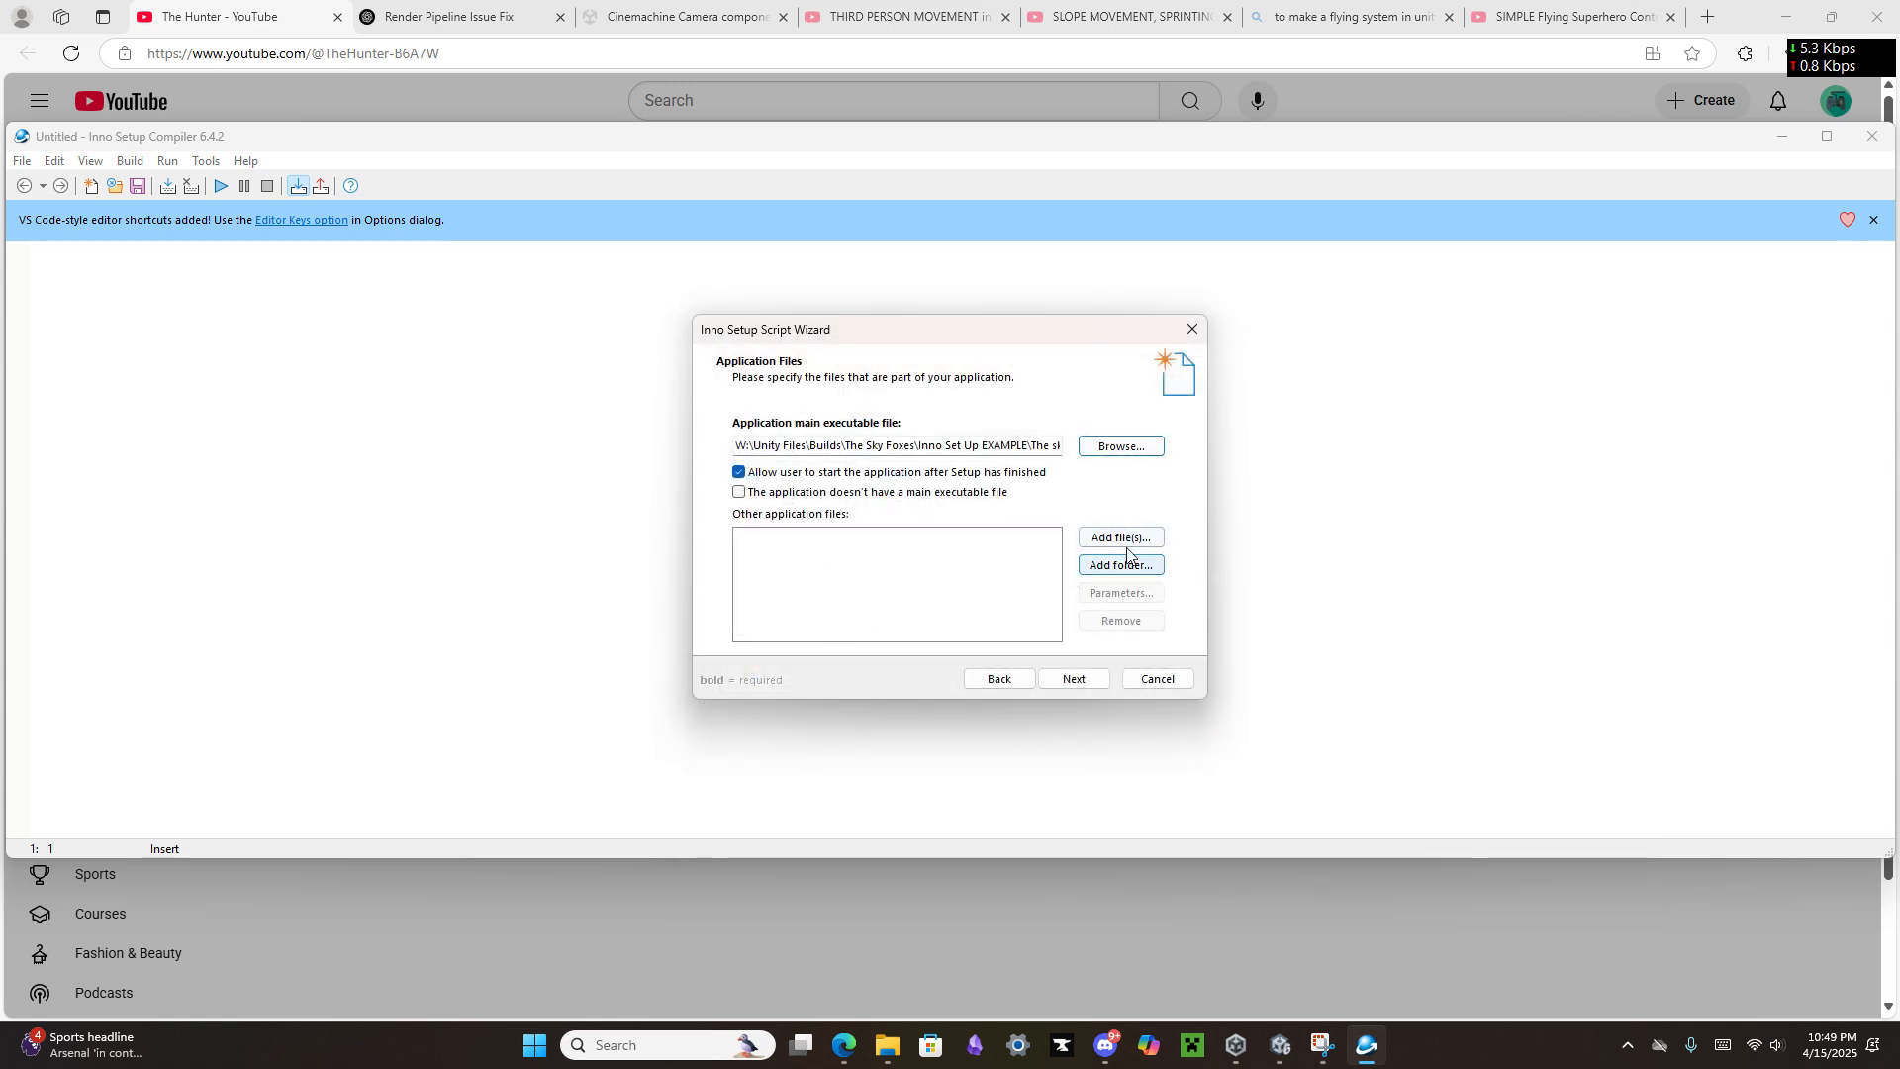
# Step: Switch to File Explorer and open the Inno Set Up EXAMPLE build folder
pyautogui.click(887, 1045)
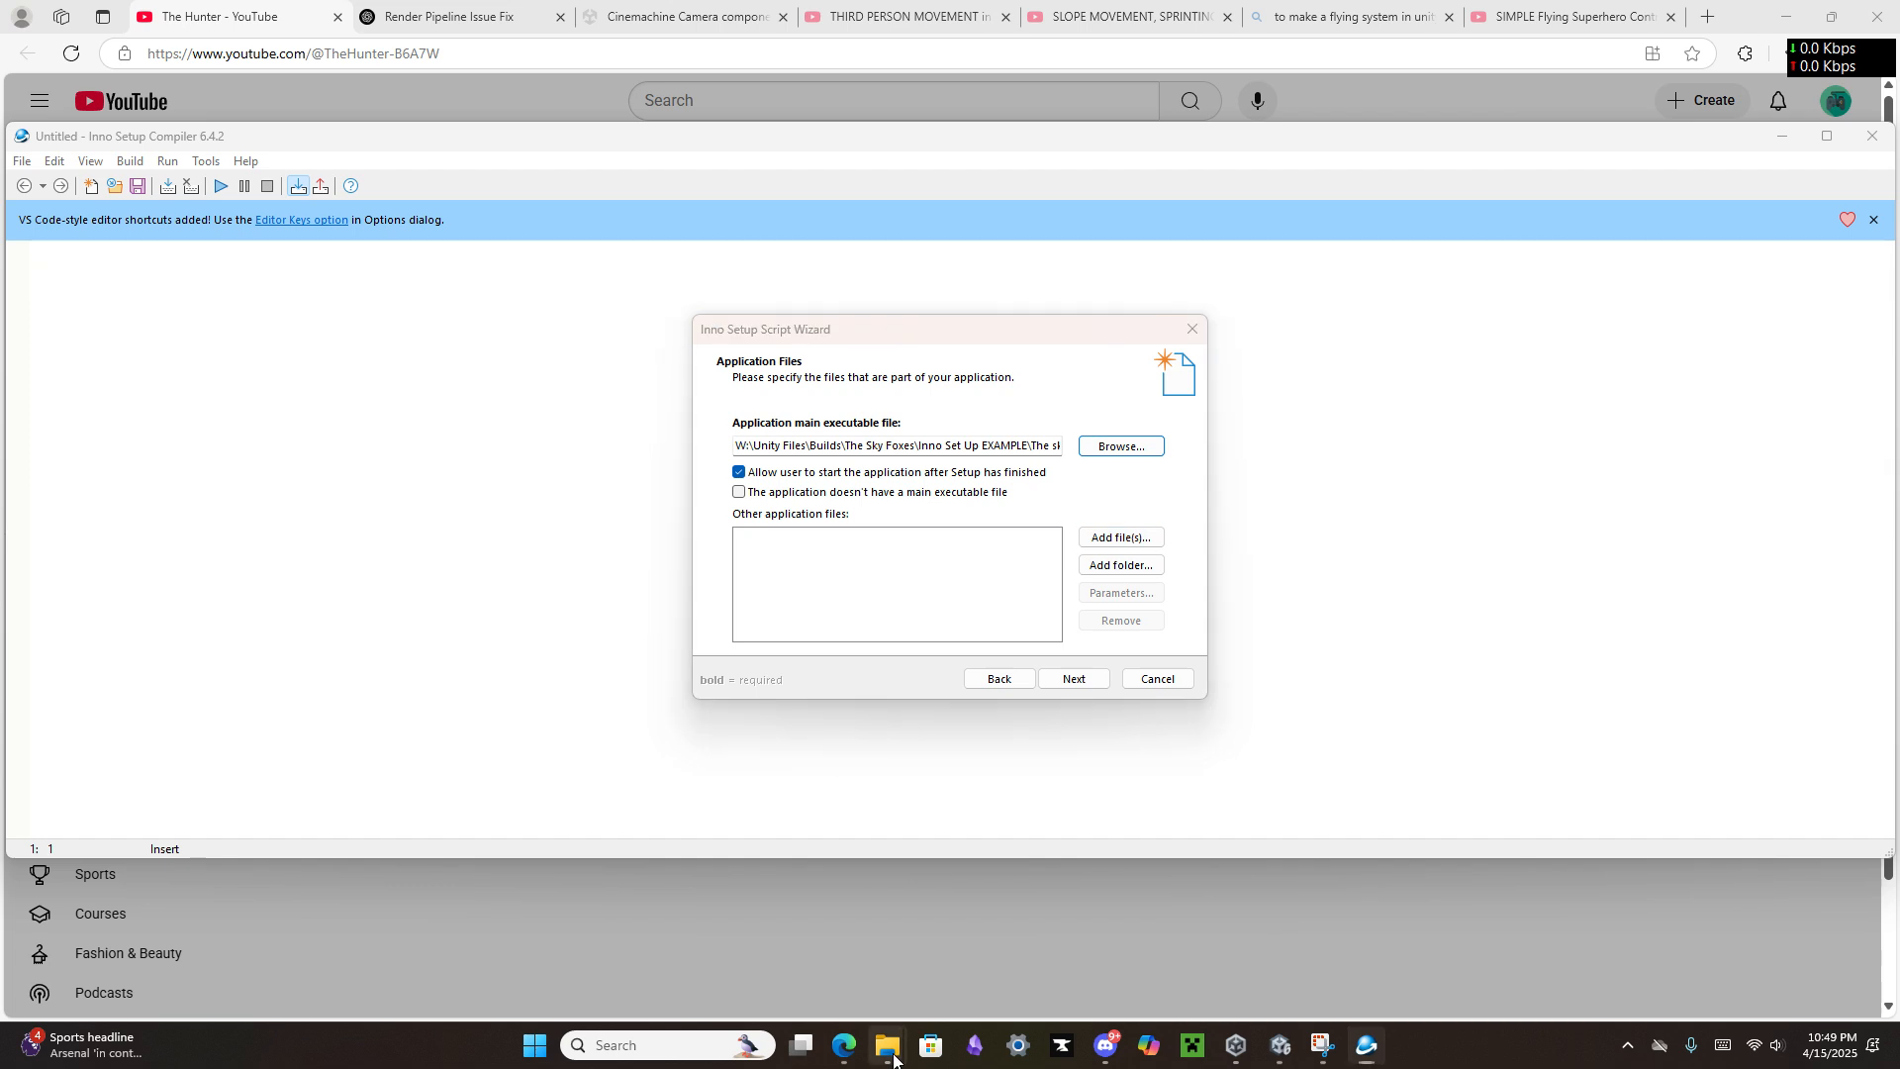
pyautogui.click(847, 950)
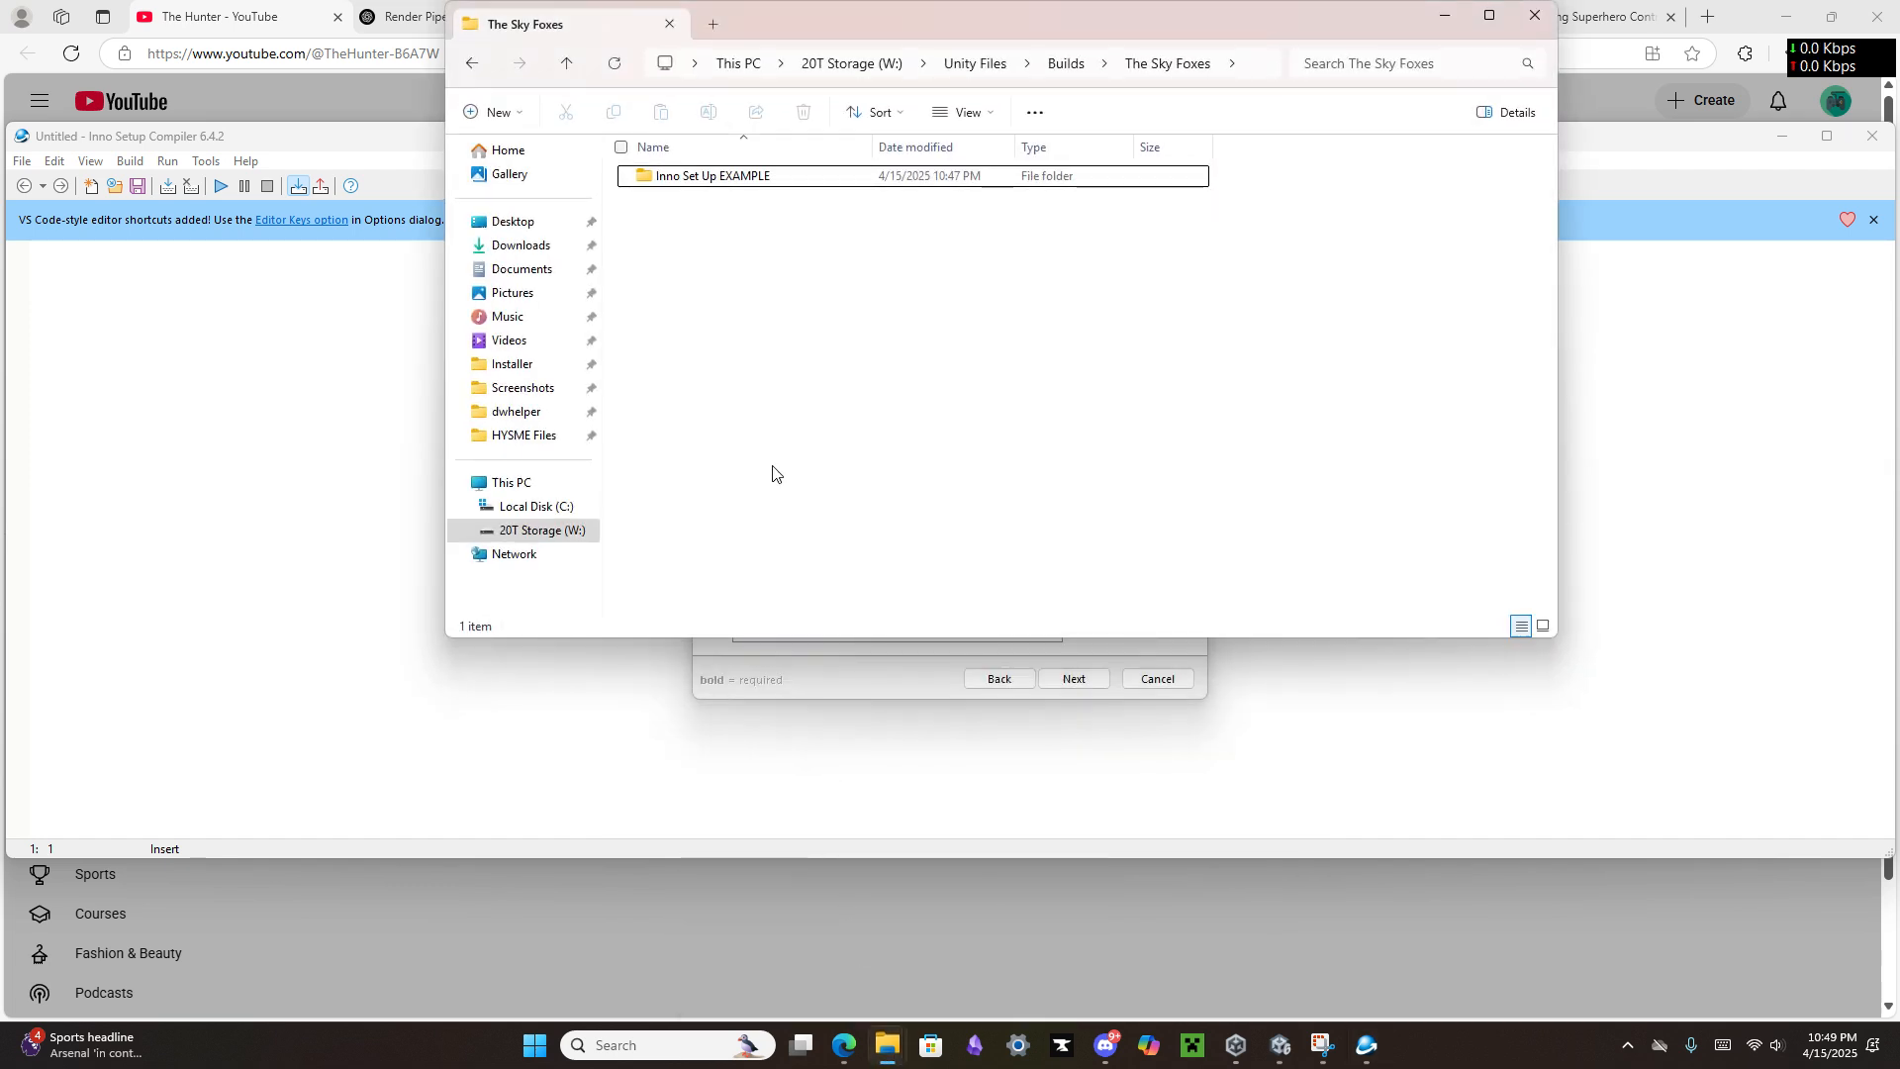
pyautogui.click(760, 186)
pyautogui.doubleClick(760, 186)
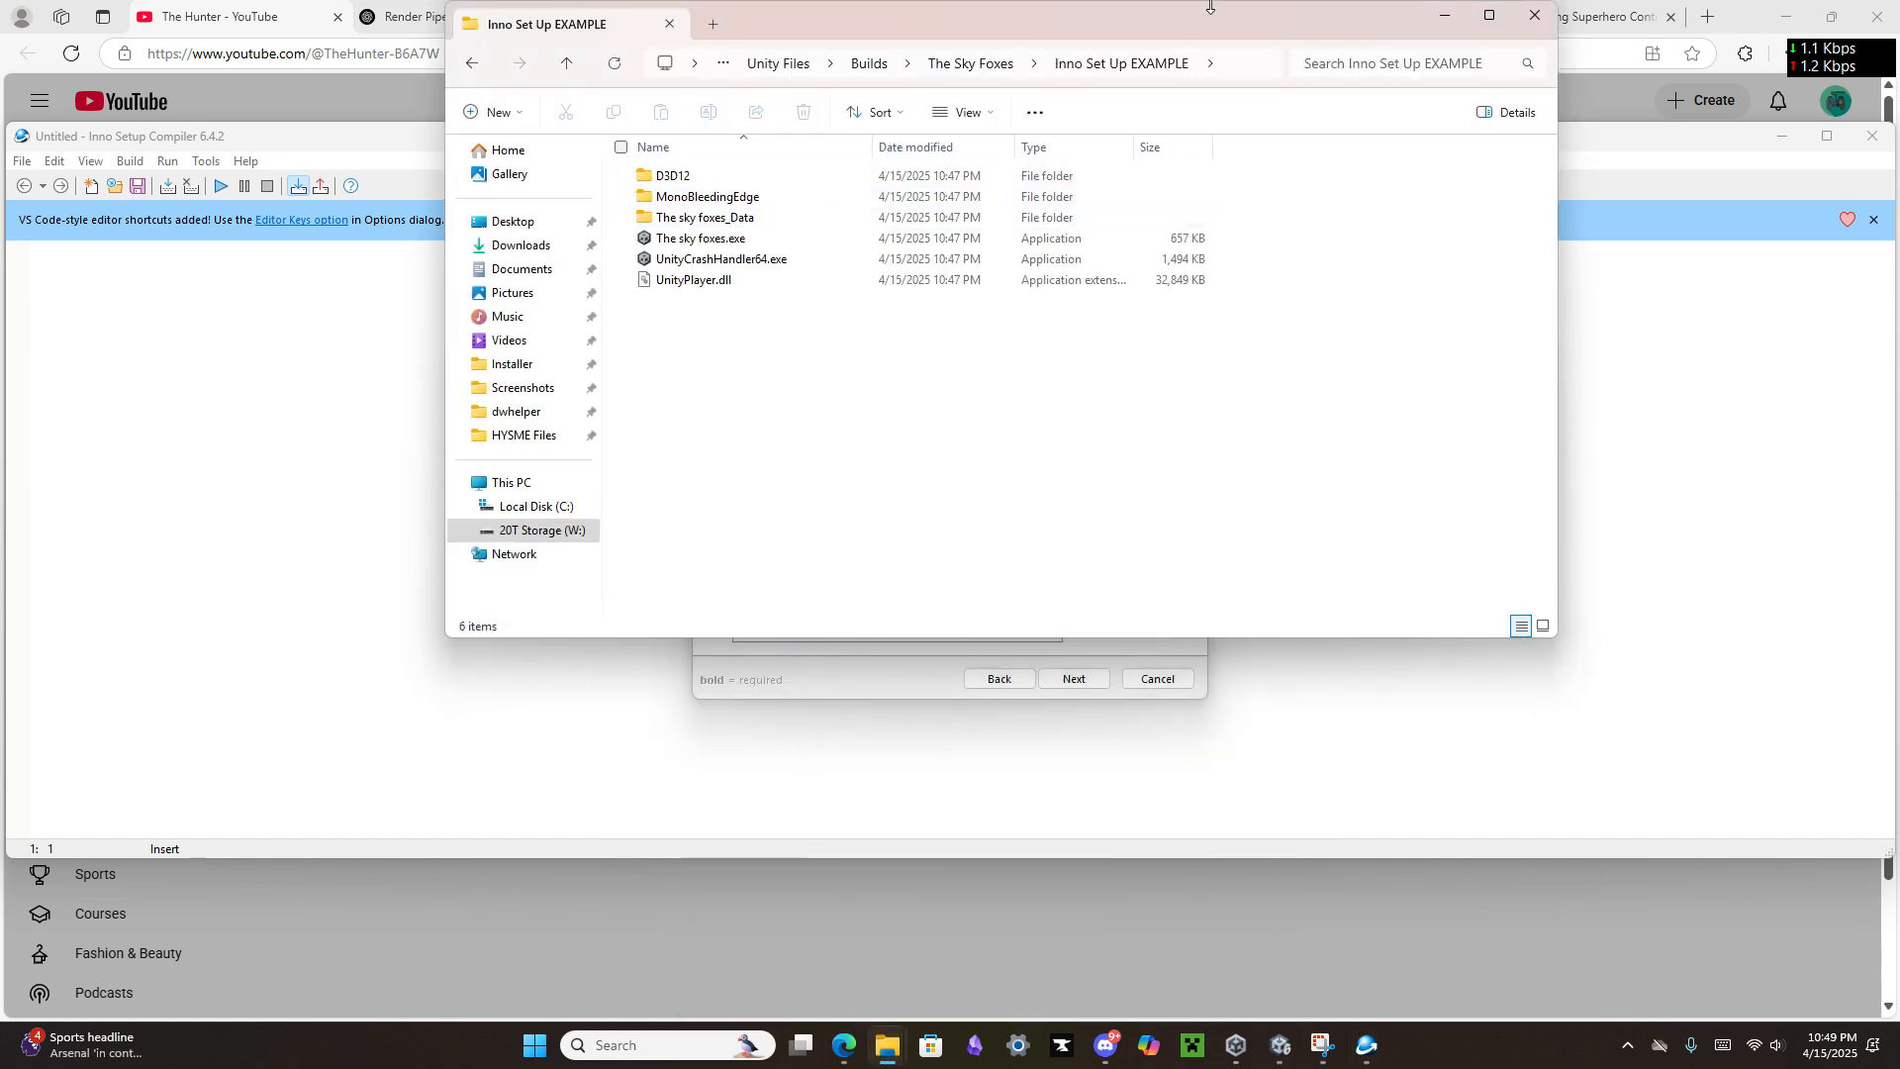
pyautogui.moveTo(1178, 29); pyautogui.dragTo(1209, 198)
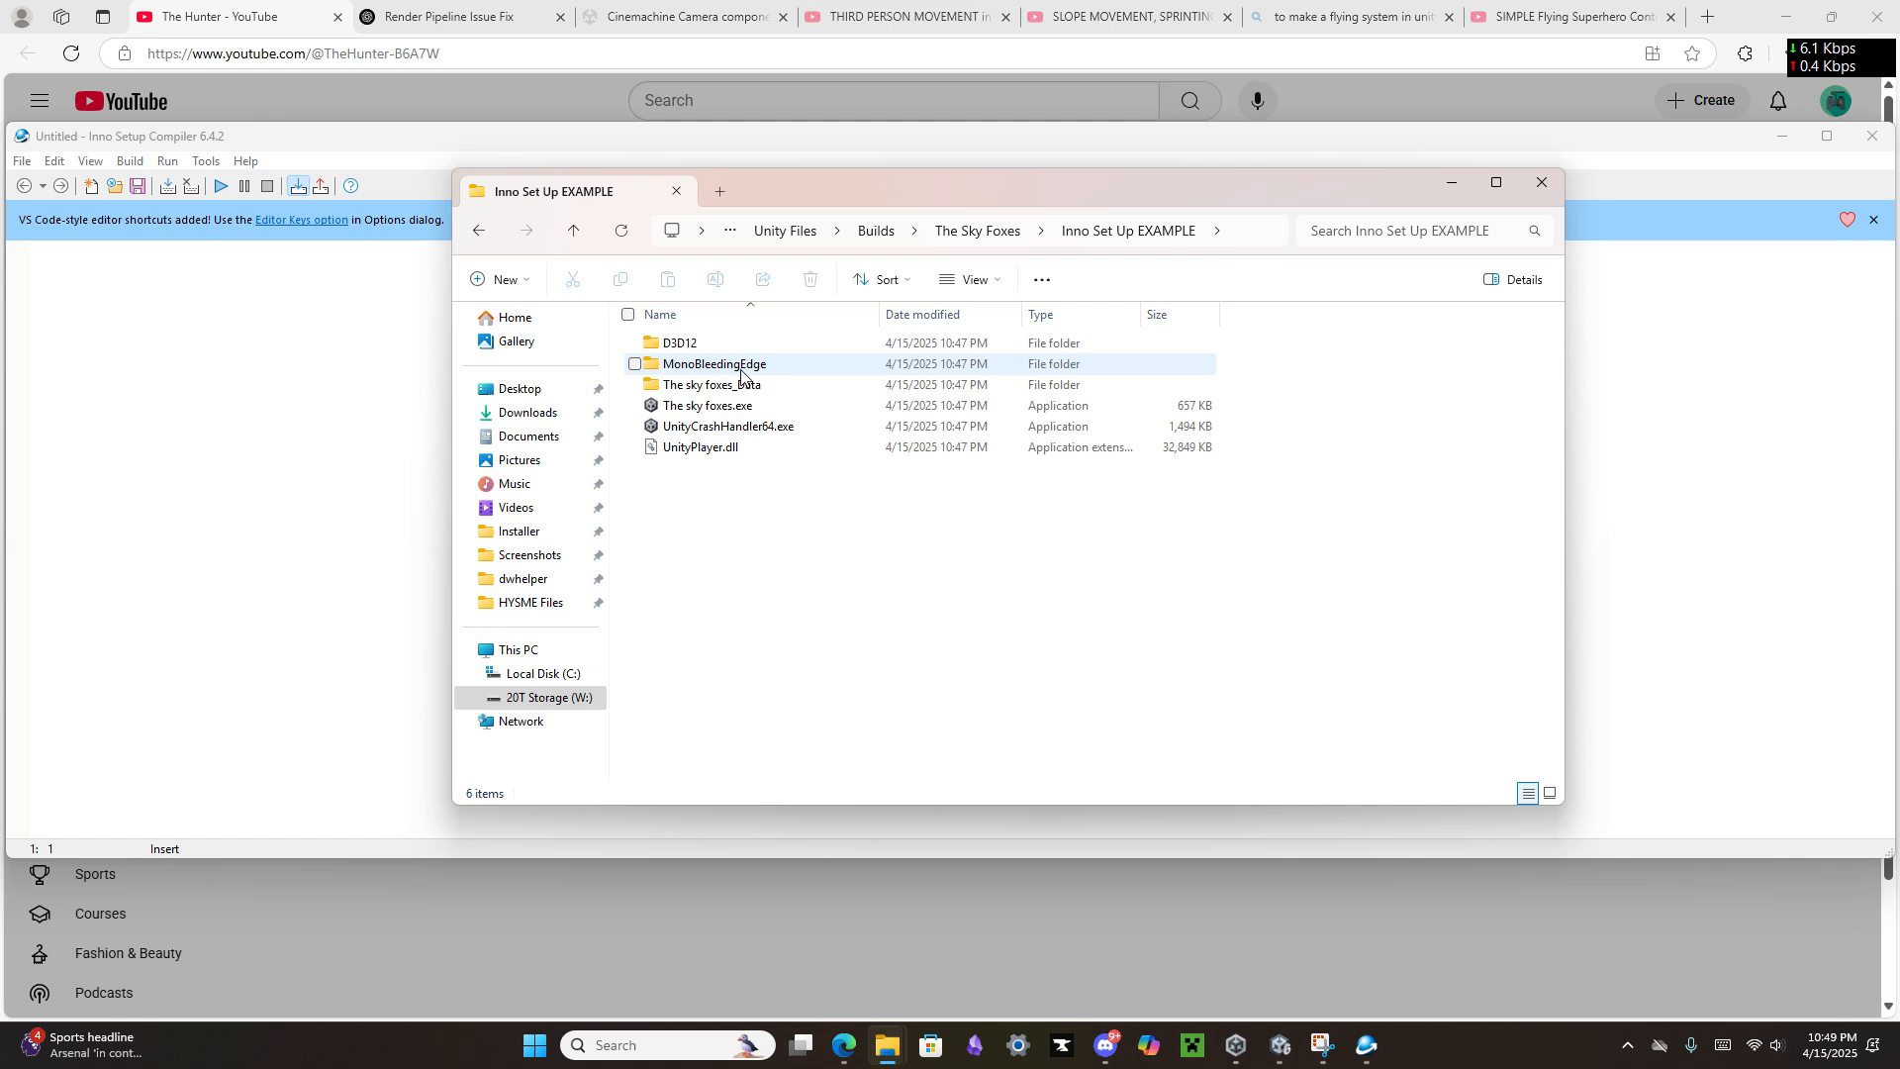
# Step: Create a new folder named data inside the Inno Set Up EXAMPLE build folder
pyautogui.rightClick(754, 477)
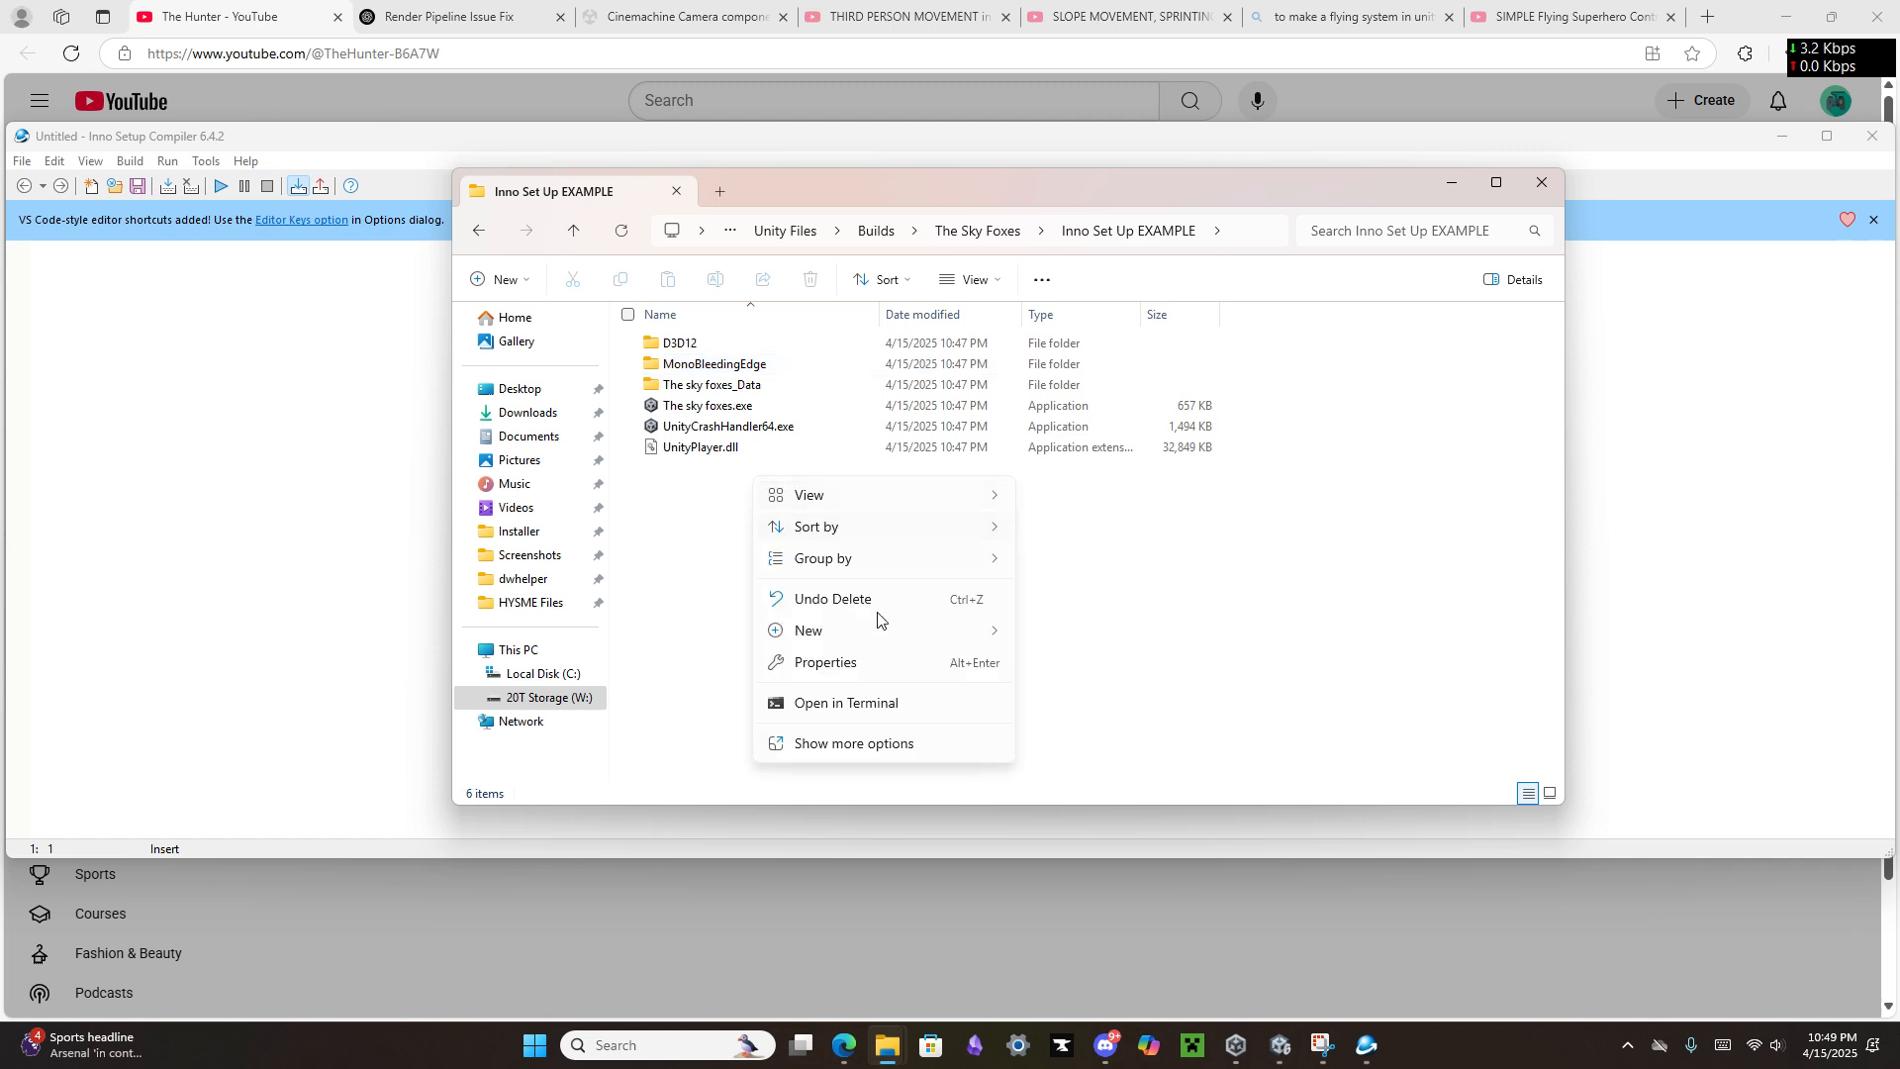
pyautogui.moveTo(980, 632)
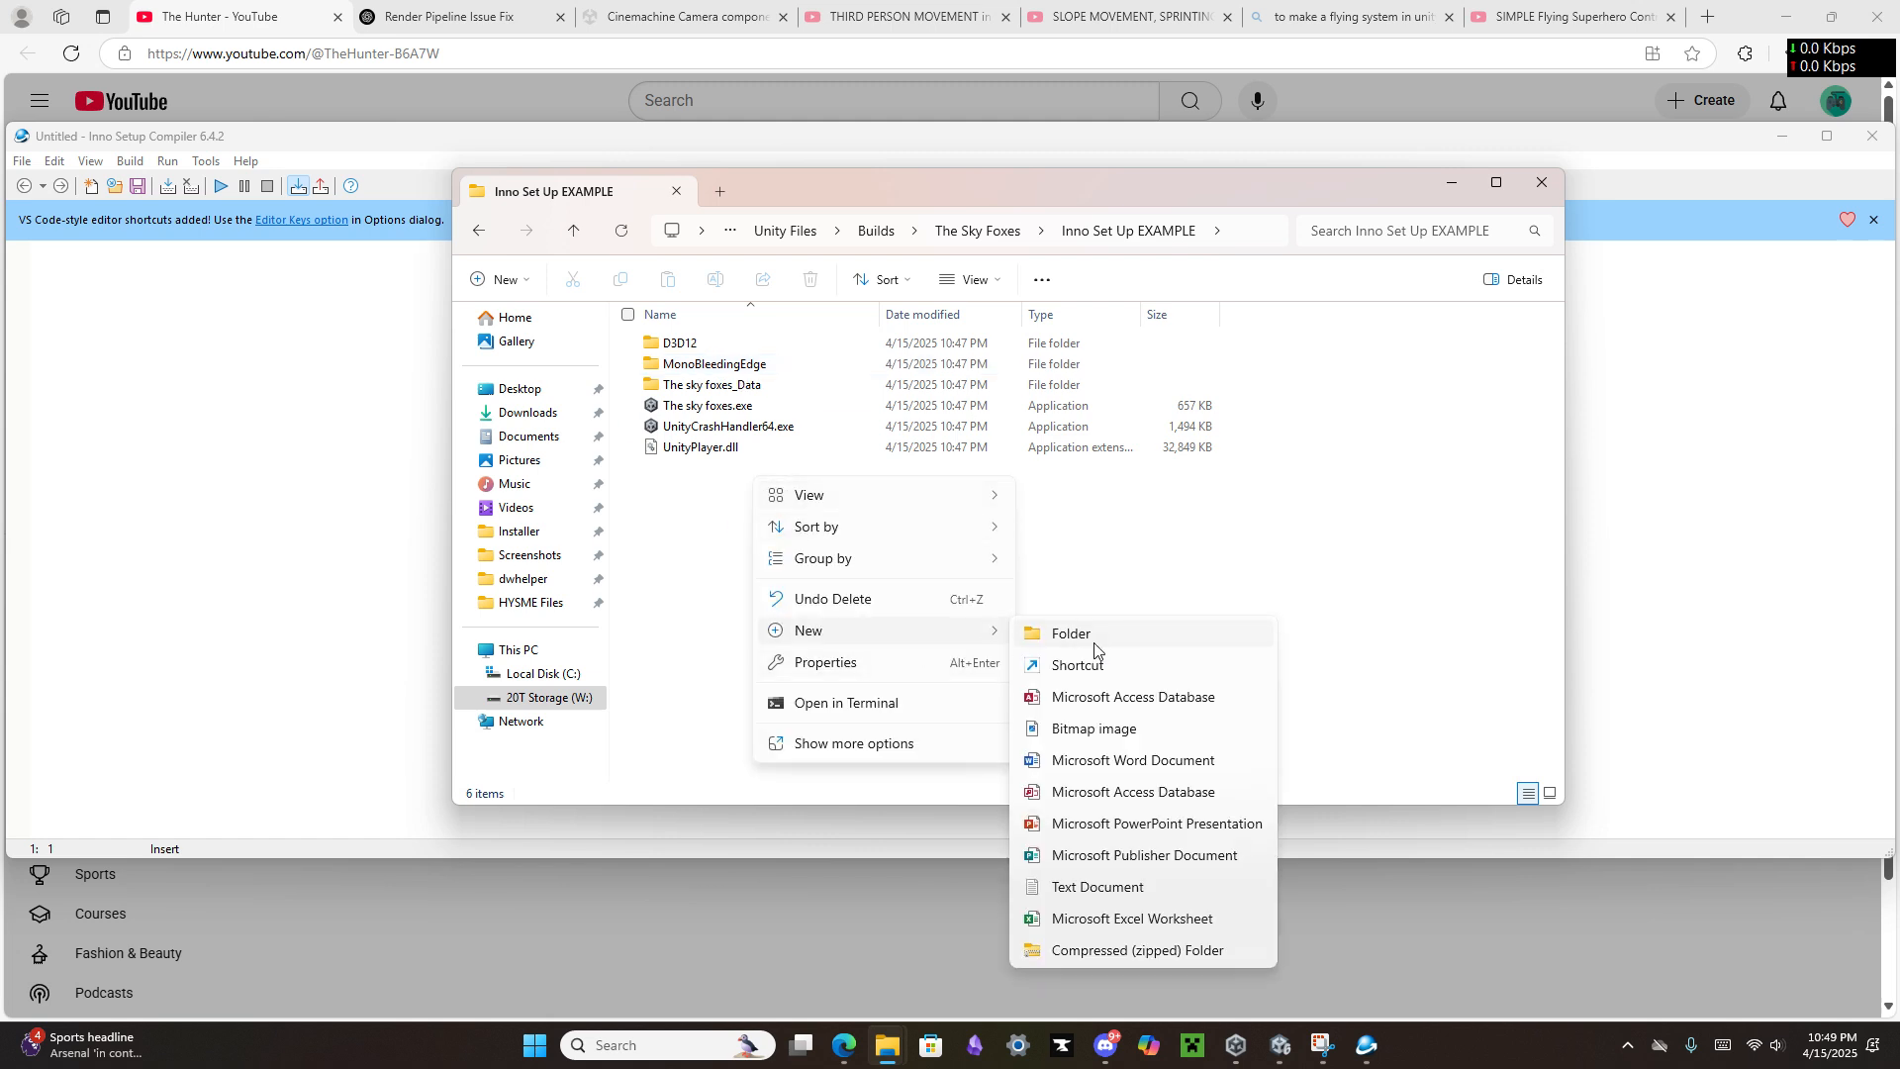
pyautogui.click(1095, 646)
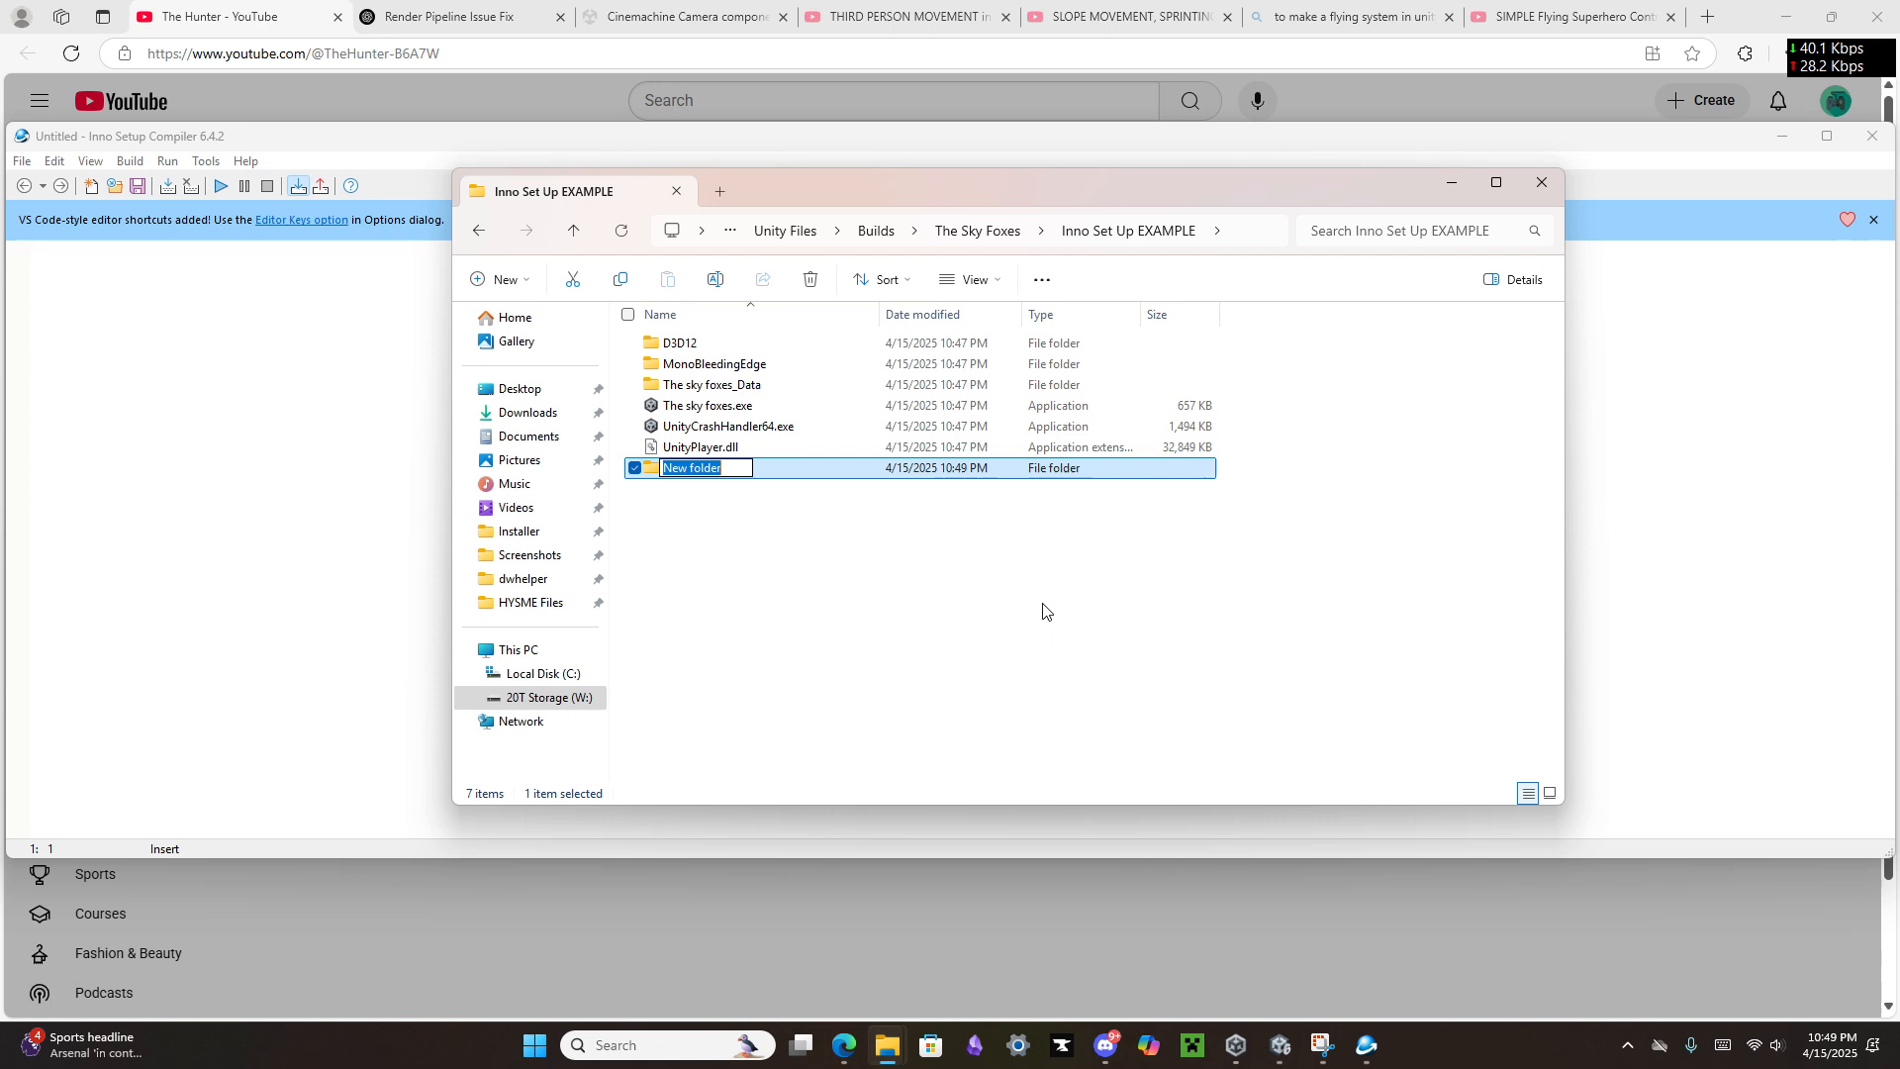
pyautogui.write('data')
pyautogui.press('Return')
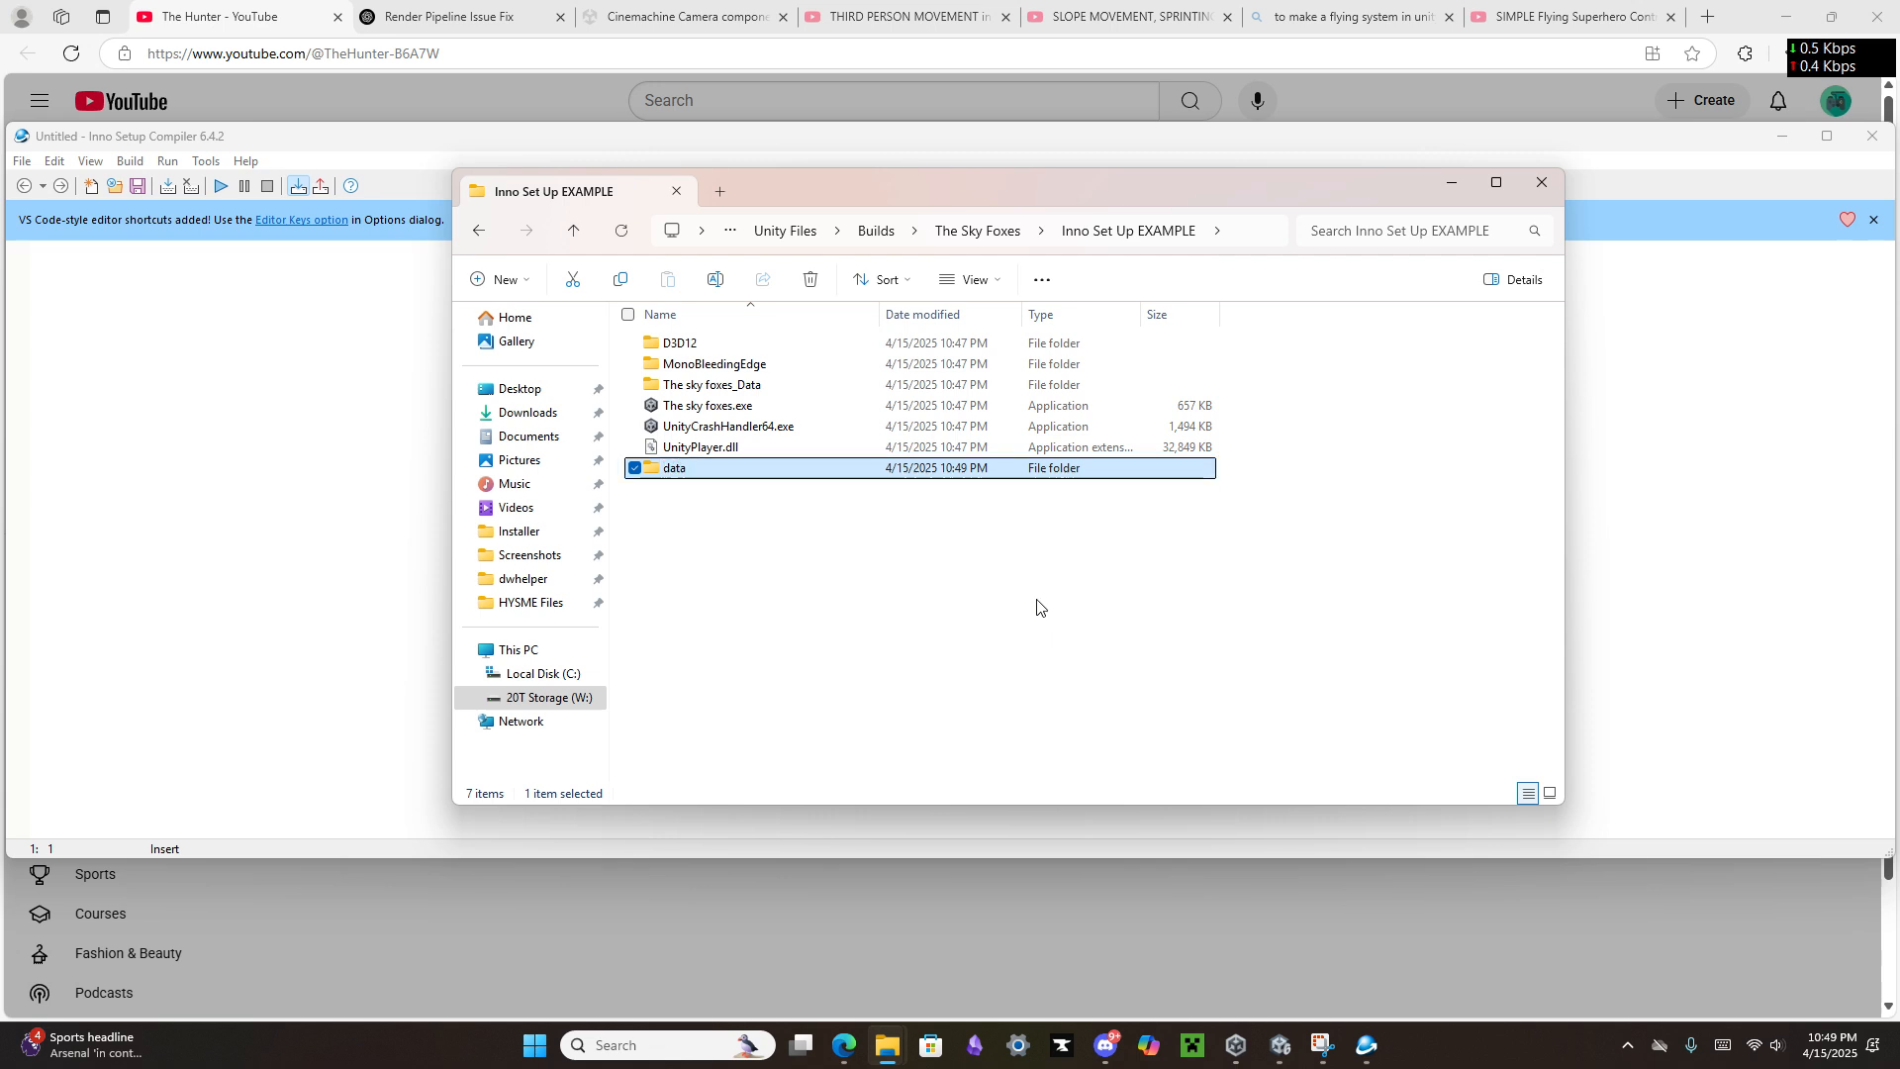
# Step: Copy the MonoBleedingEdge folder's name, move that folder into the data folder and open data to check it
pyautogui.click(709, 365)
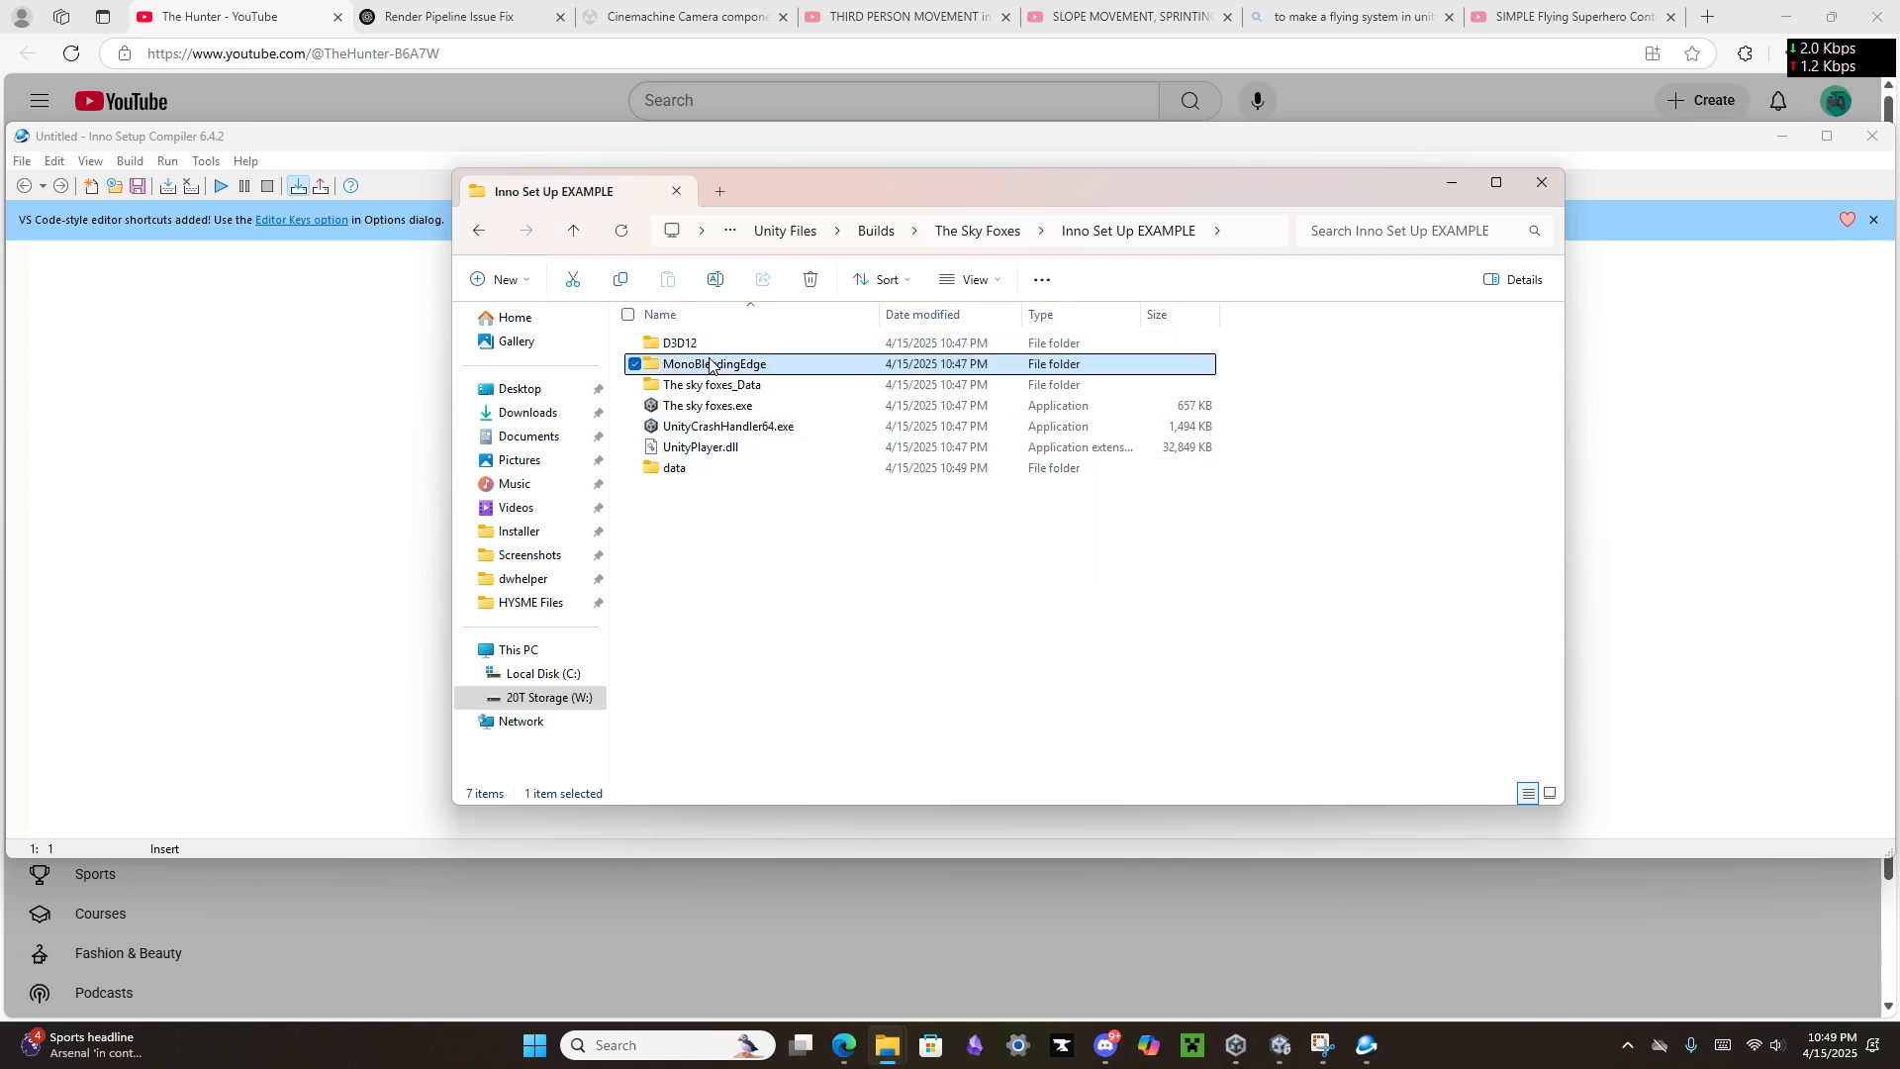
pyautogui.click(716, 547)
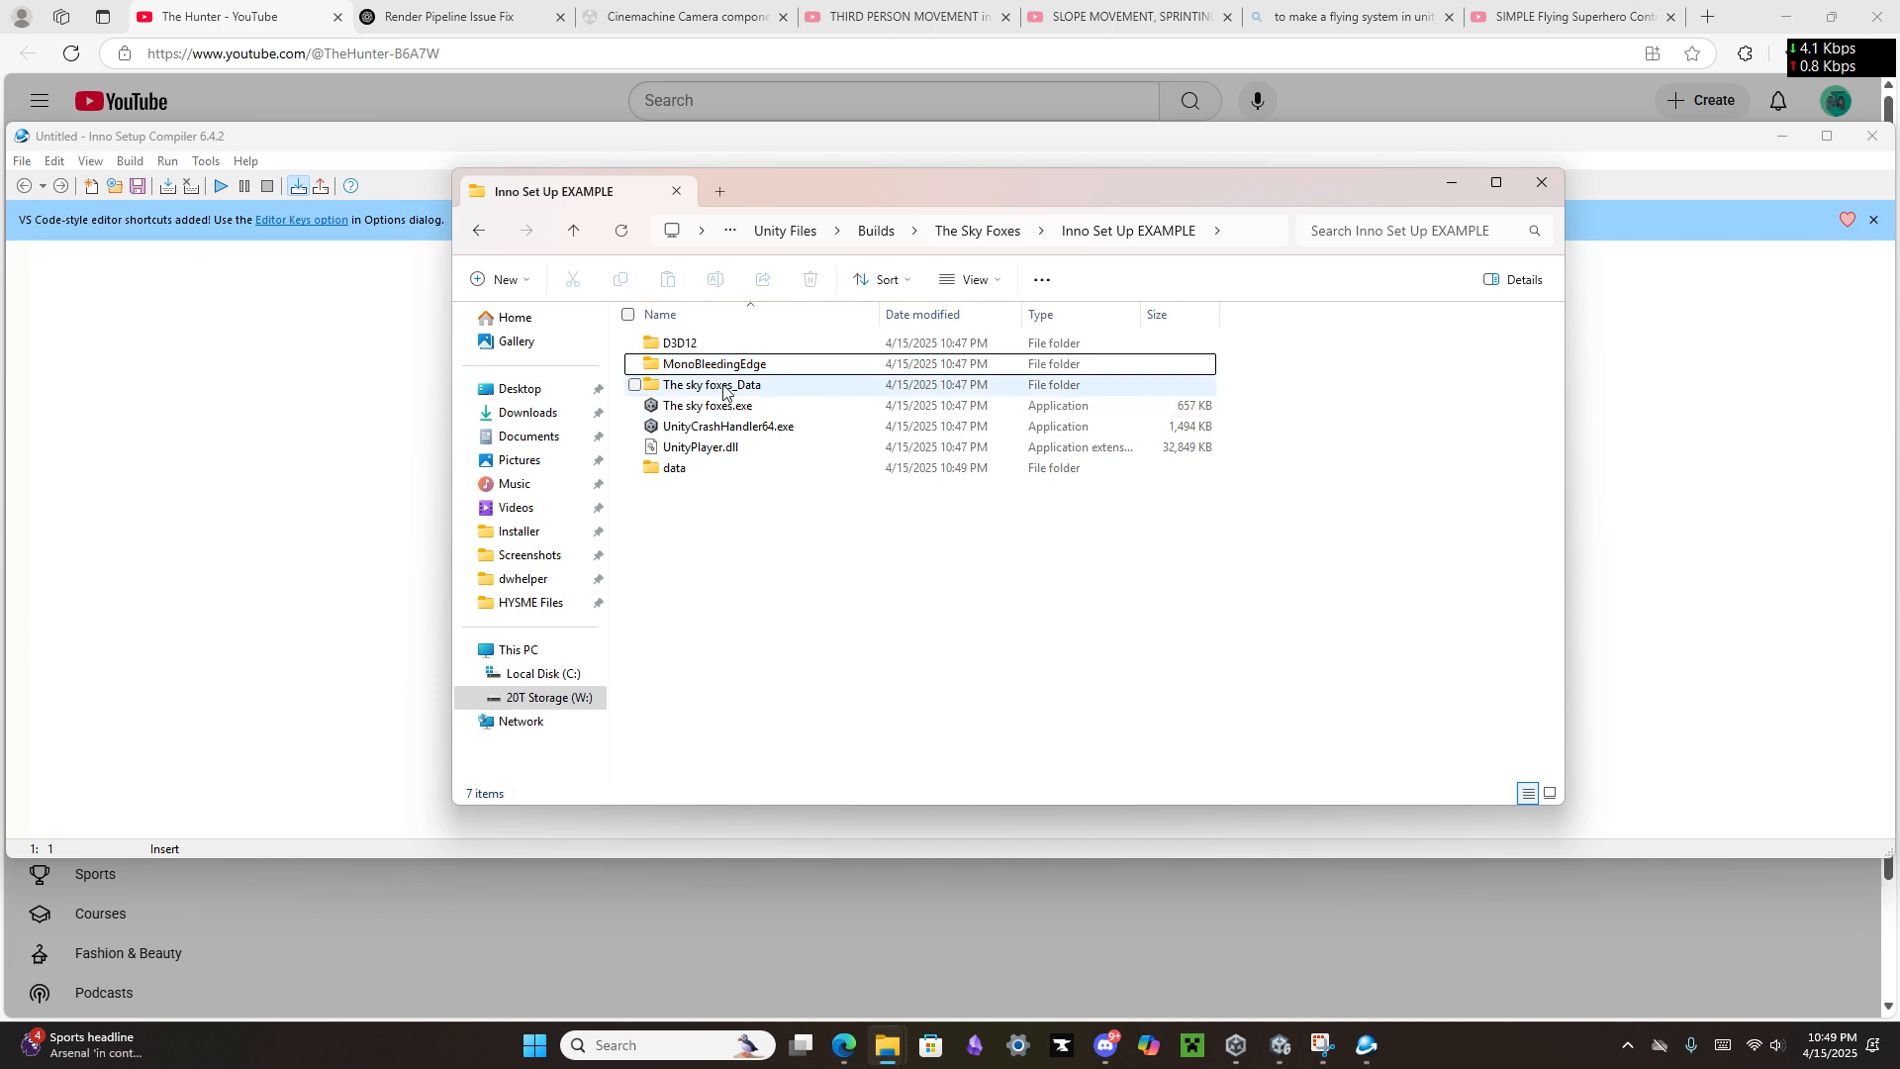
pyautogui.click(726, 367)
pyautogui.moveTo(719, 456); pyautogui.dragTo(714, 473)
pyautogui.click(696, 450)
pyautogui.doubleClick(696, 453)
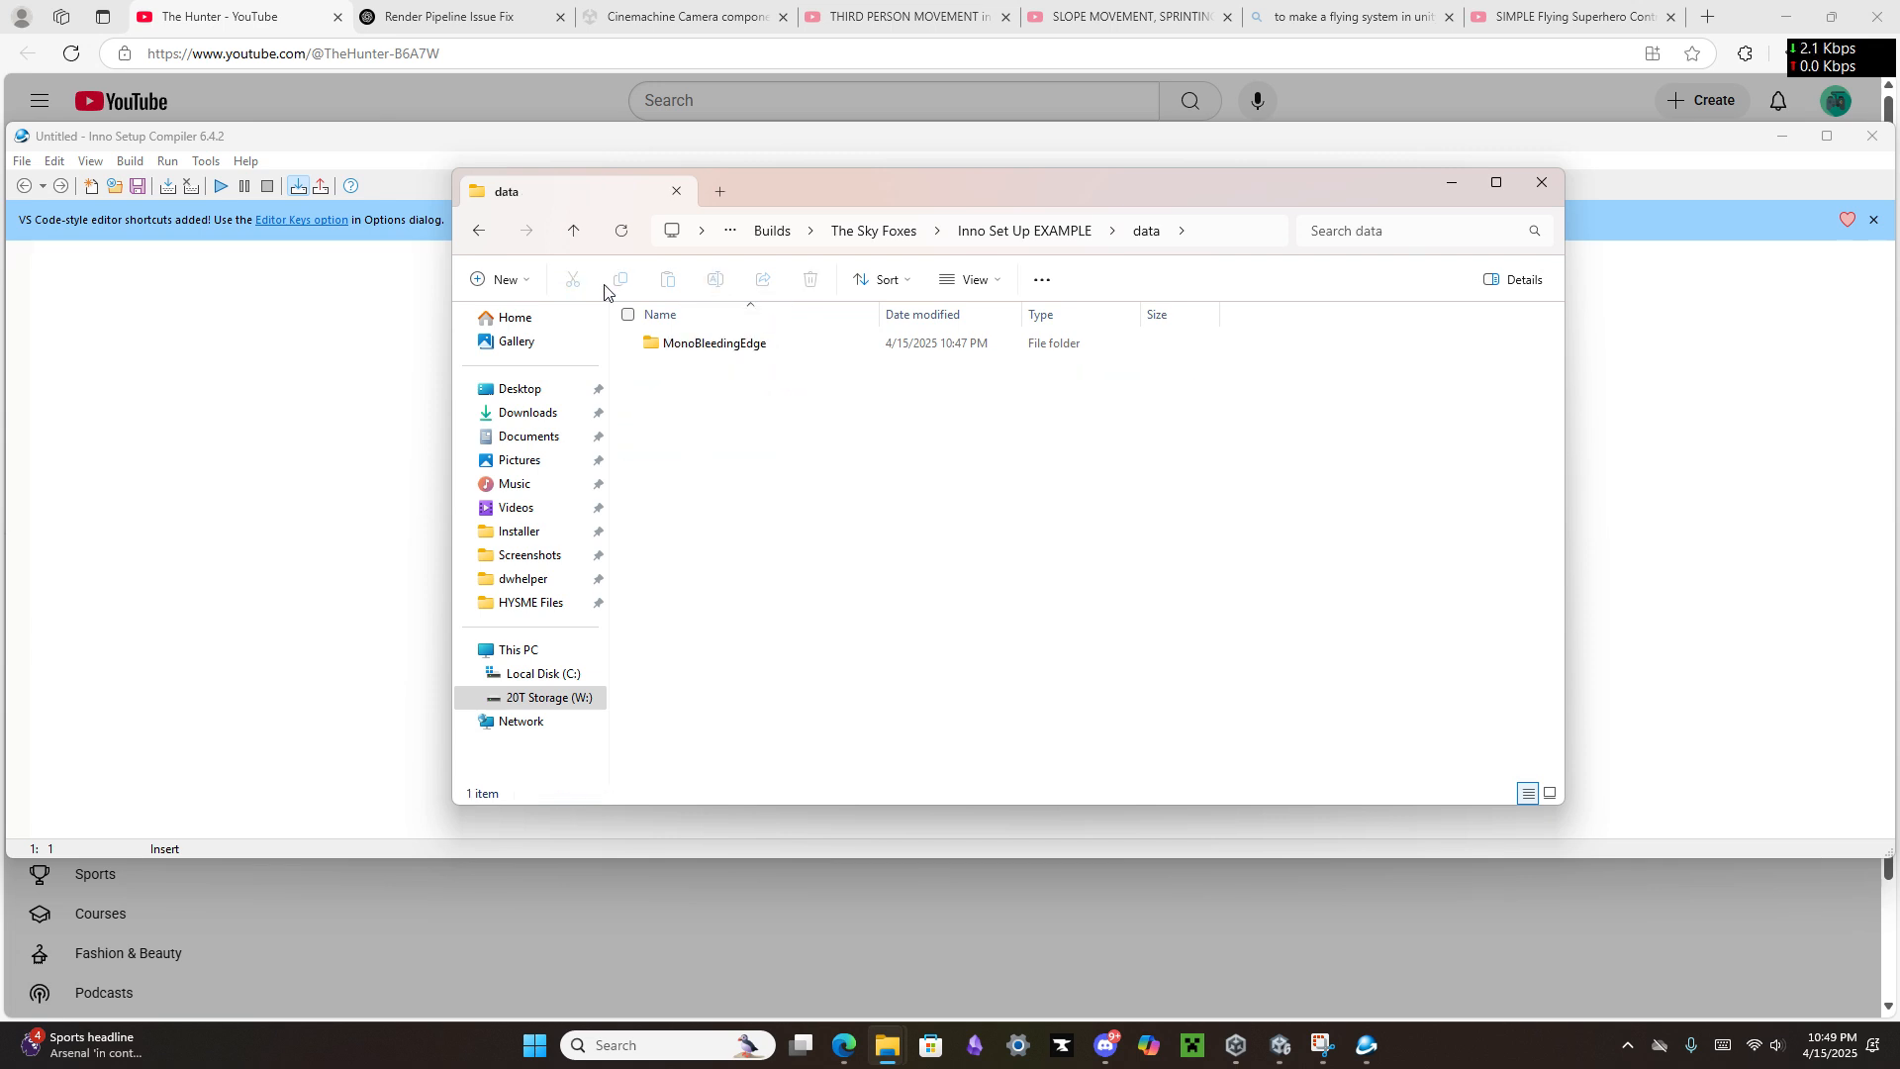
# Step: Return to the build folder and rename the data folder to MonoBleedingEdge
pyautogui.click(480, 231)
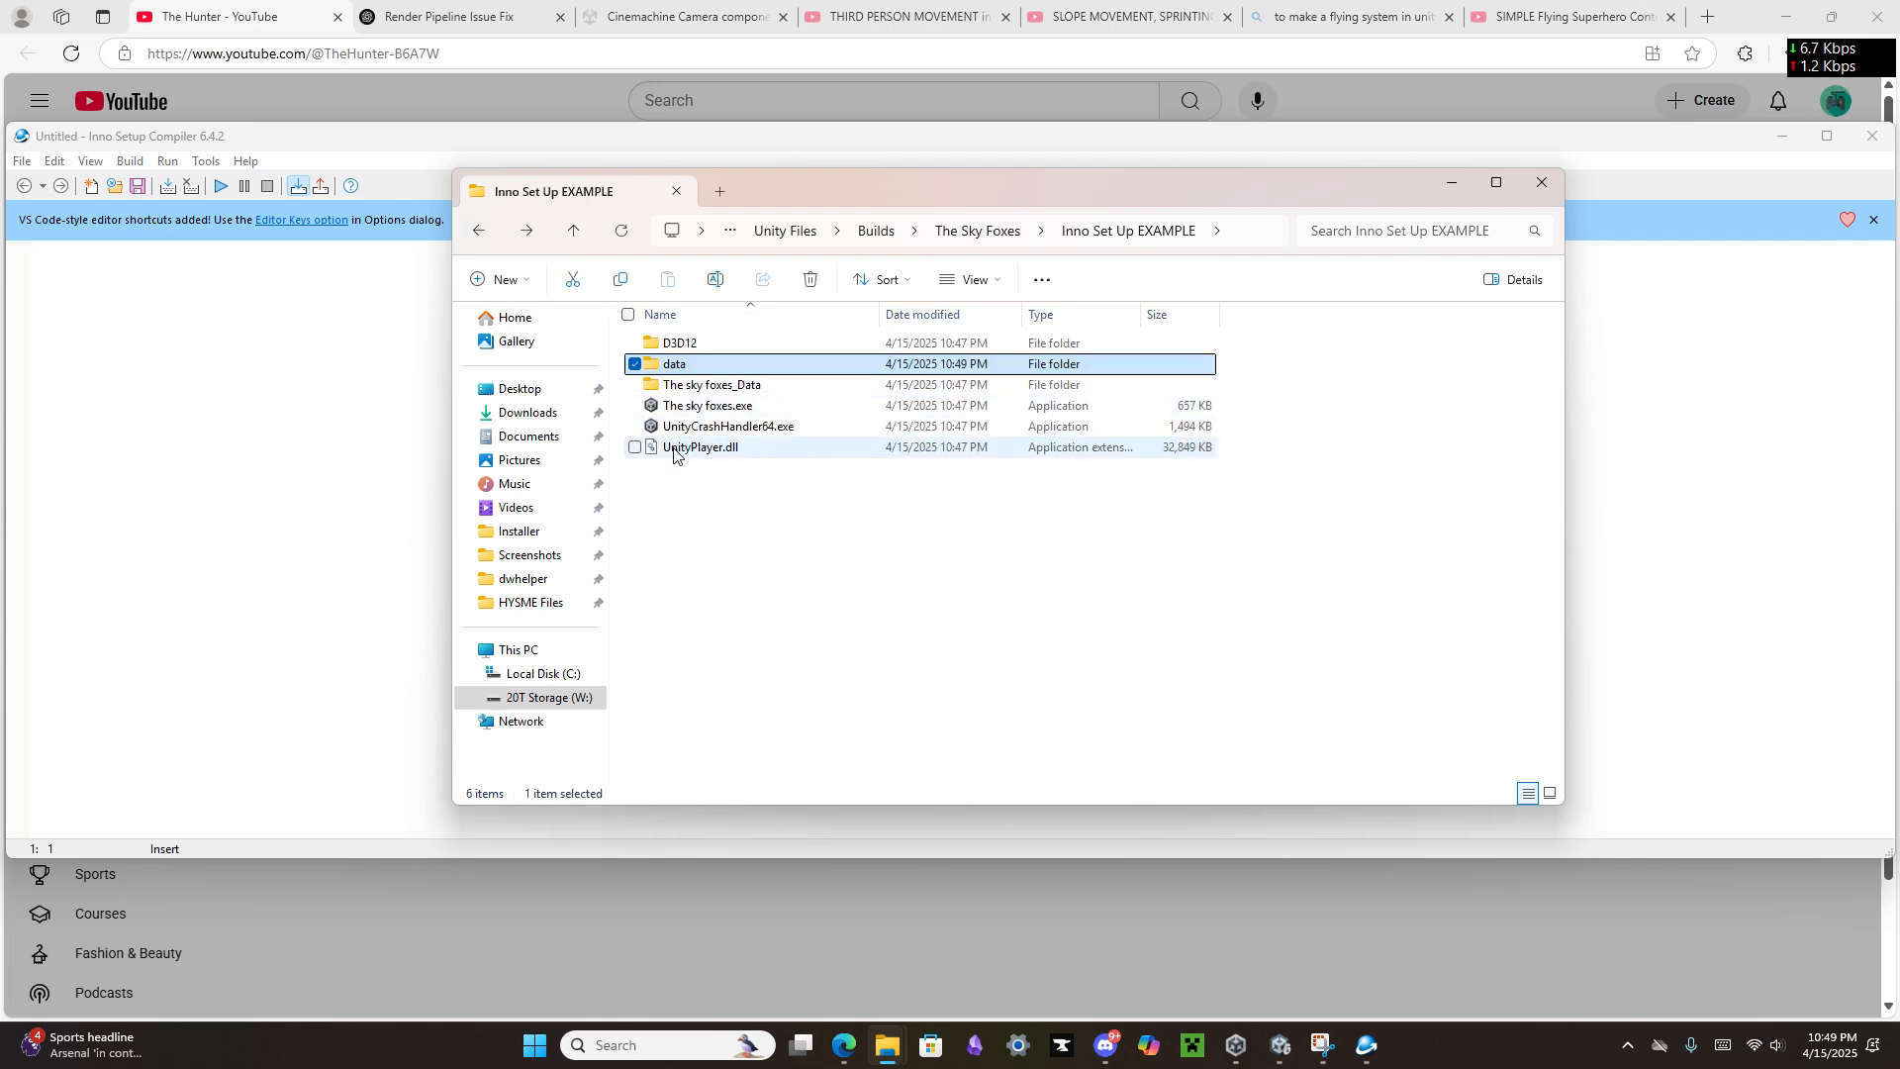
pyautogui.click(711, 366)
pyautogui.write('MonoBleedingEdge')
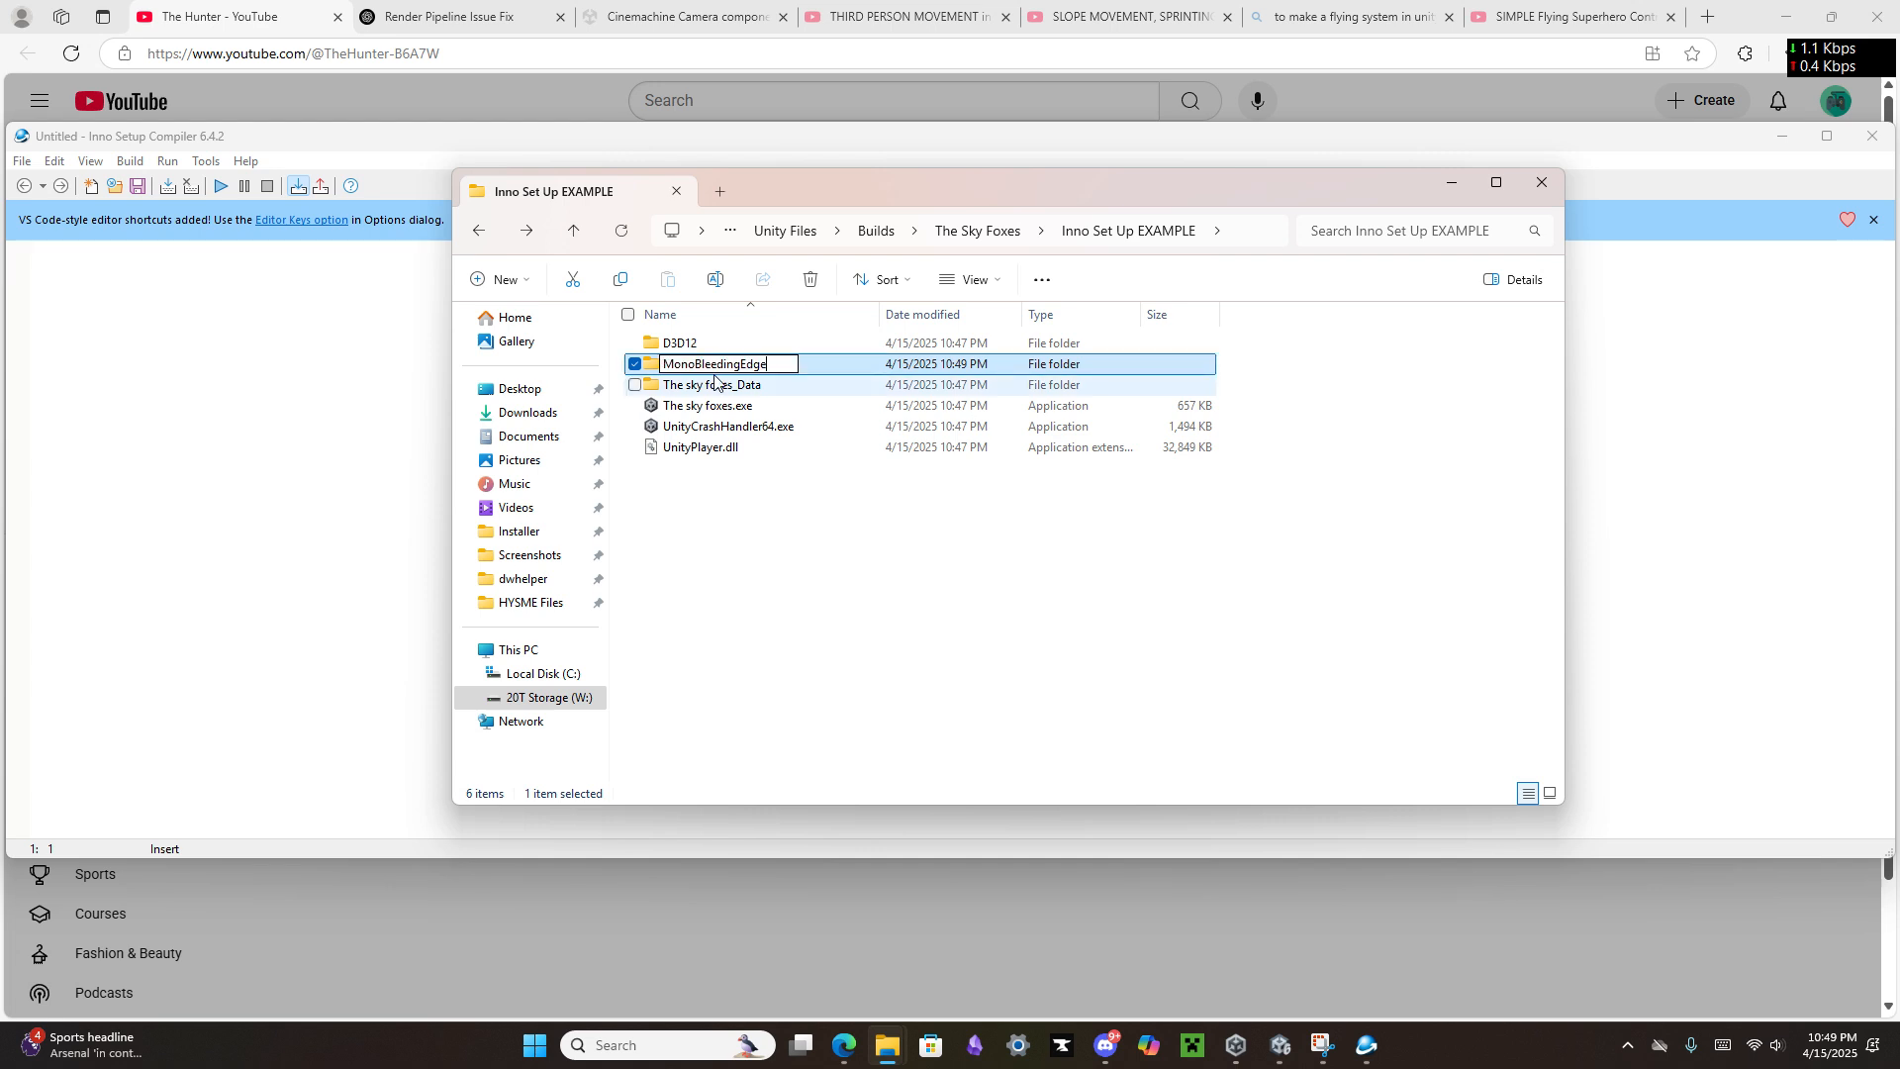
pyautogui.click(777, 522)
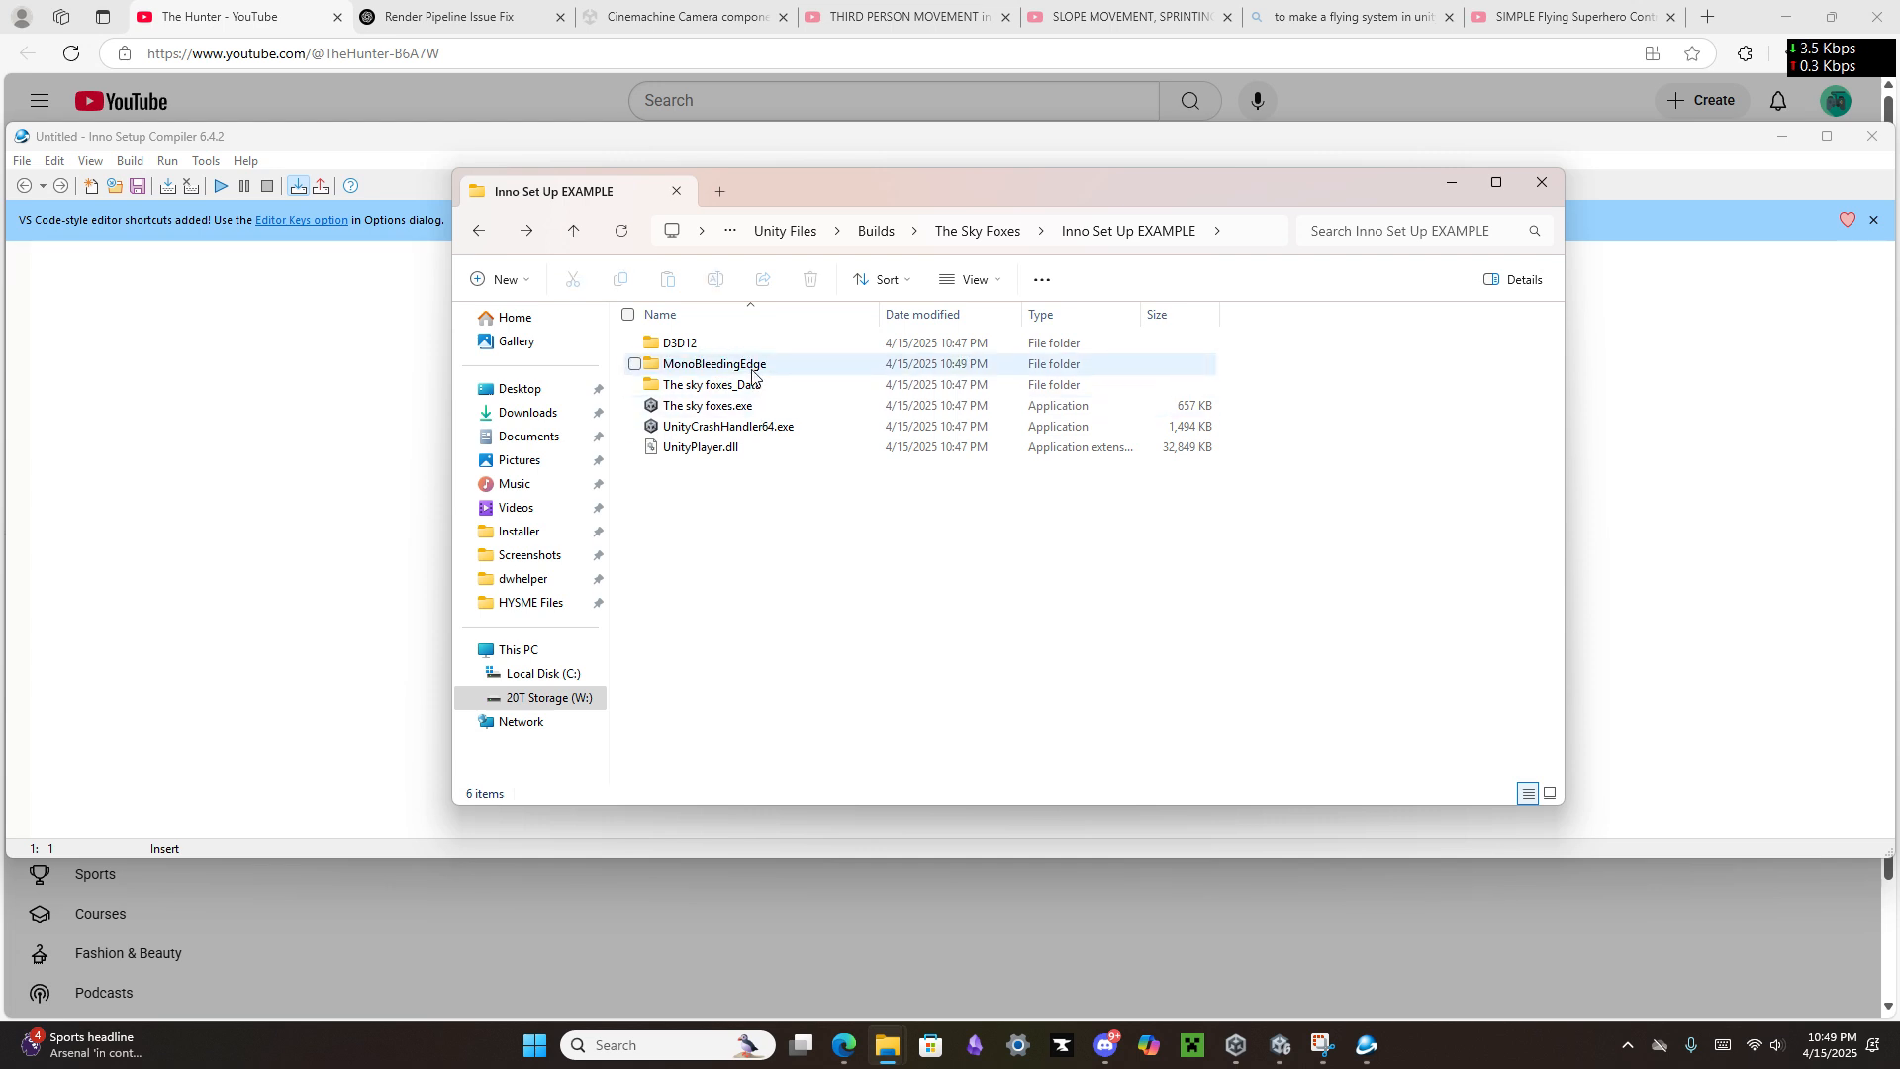
# Step: Create another folder named Data in the build folder and copy the name of the The sky foxes_Data folder
pyautogui.rightClick(762, 478)
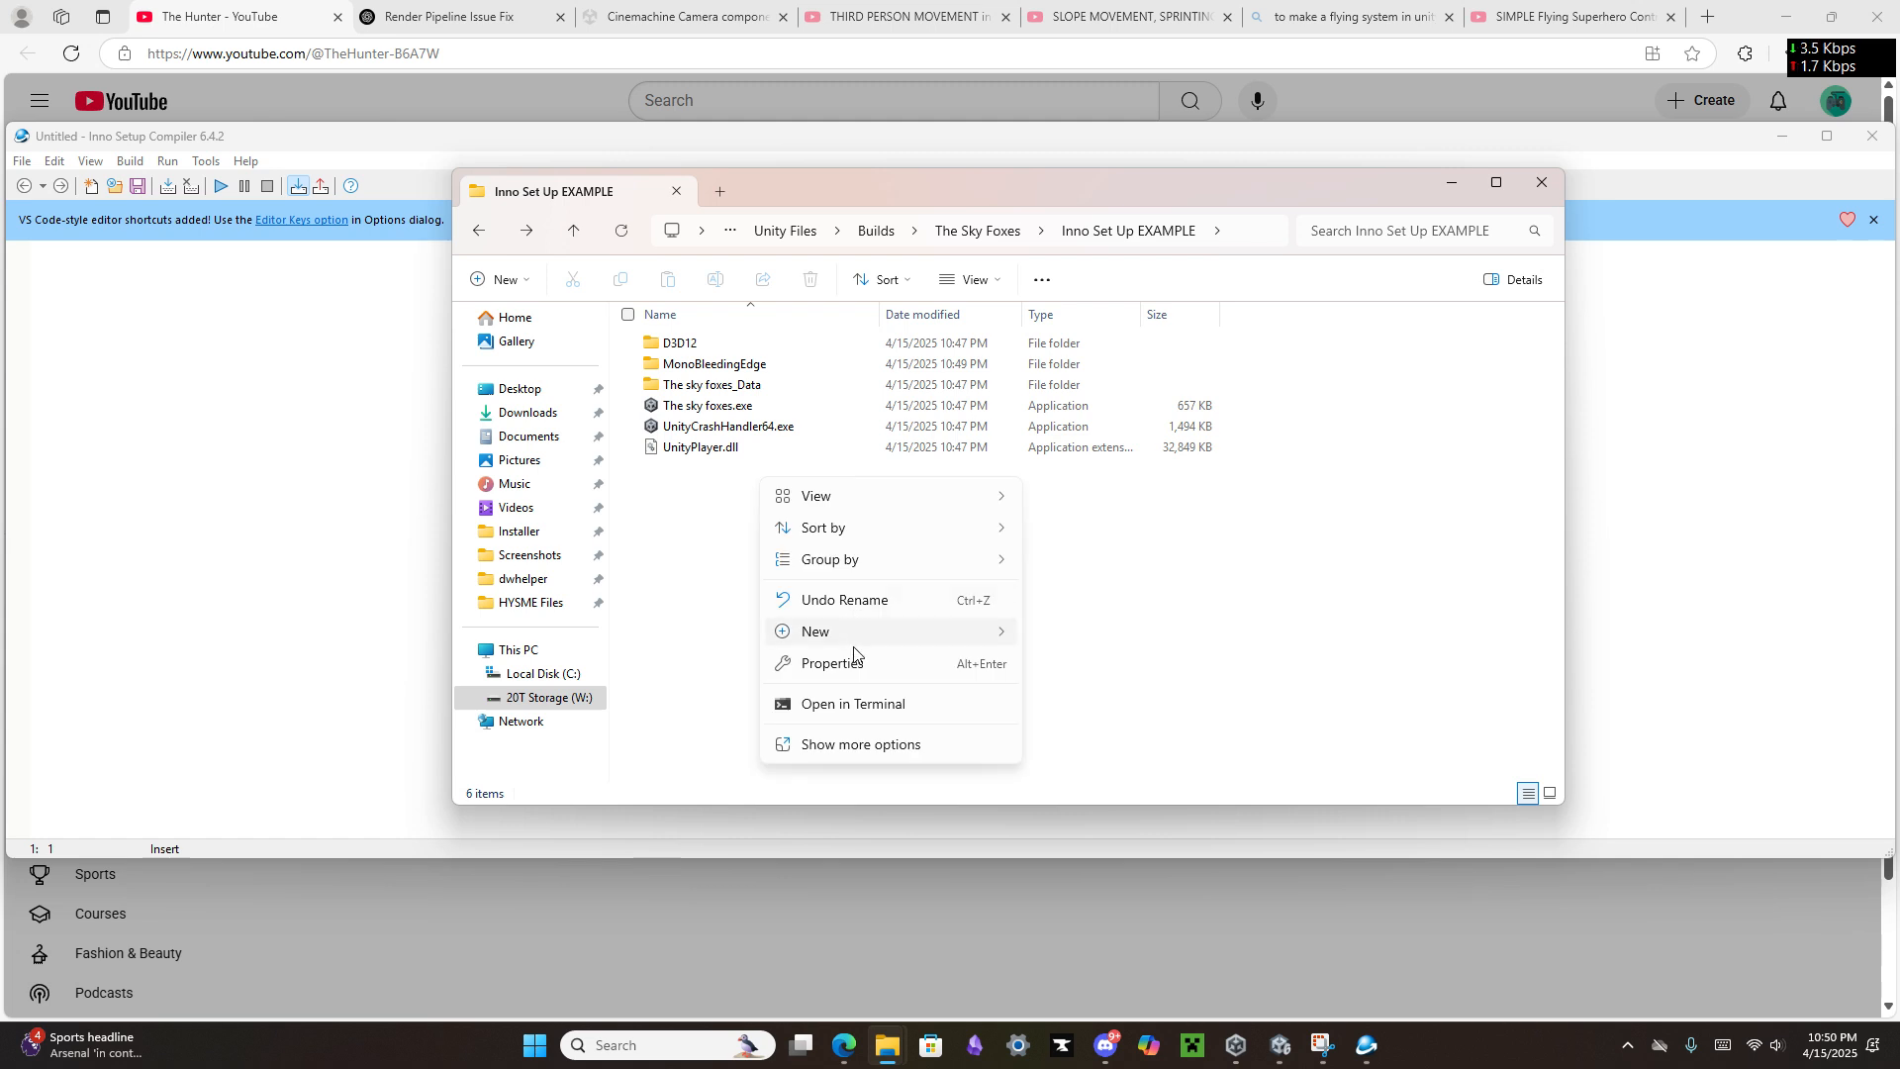
pyautogui.moveTo(854, 636)
pyautogui.click(1074, 627)
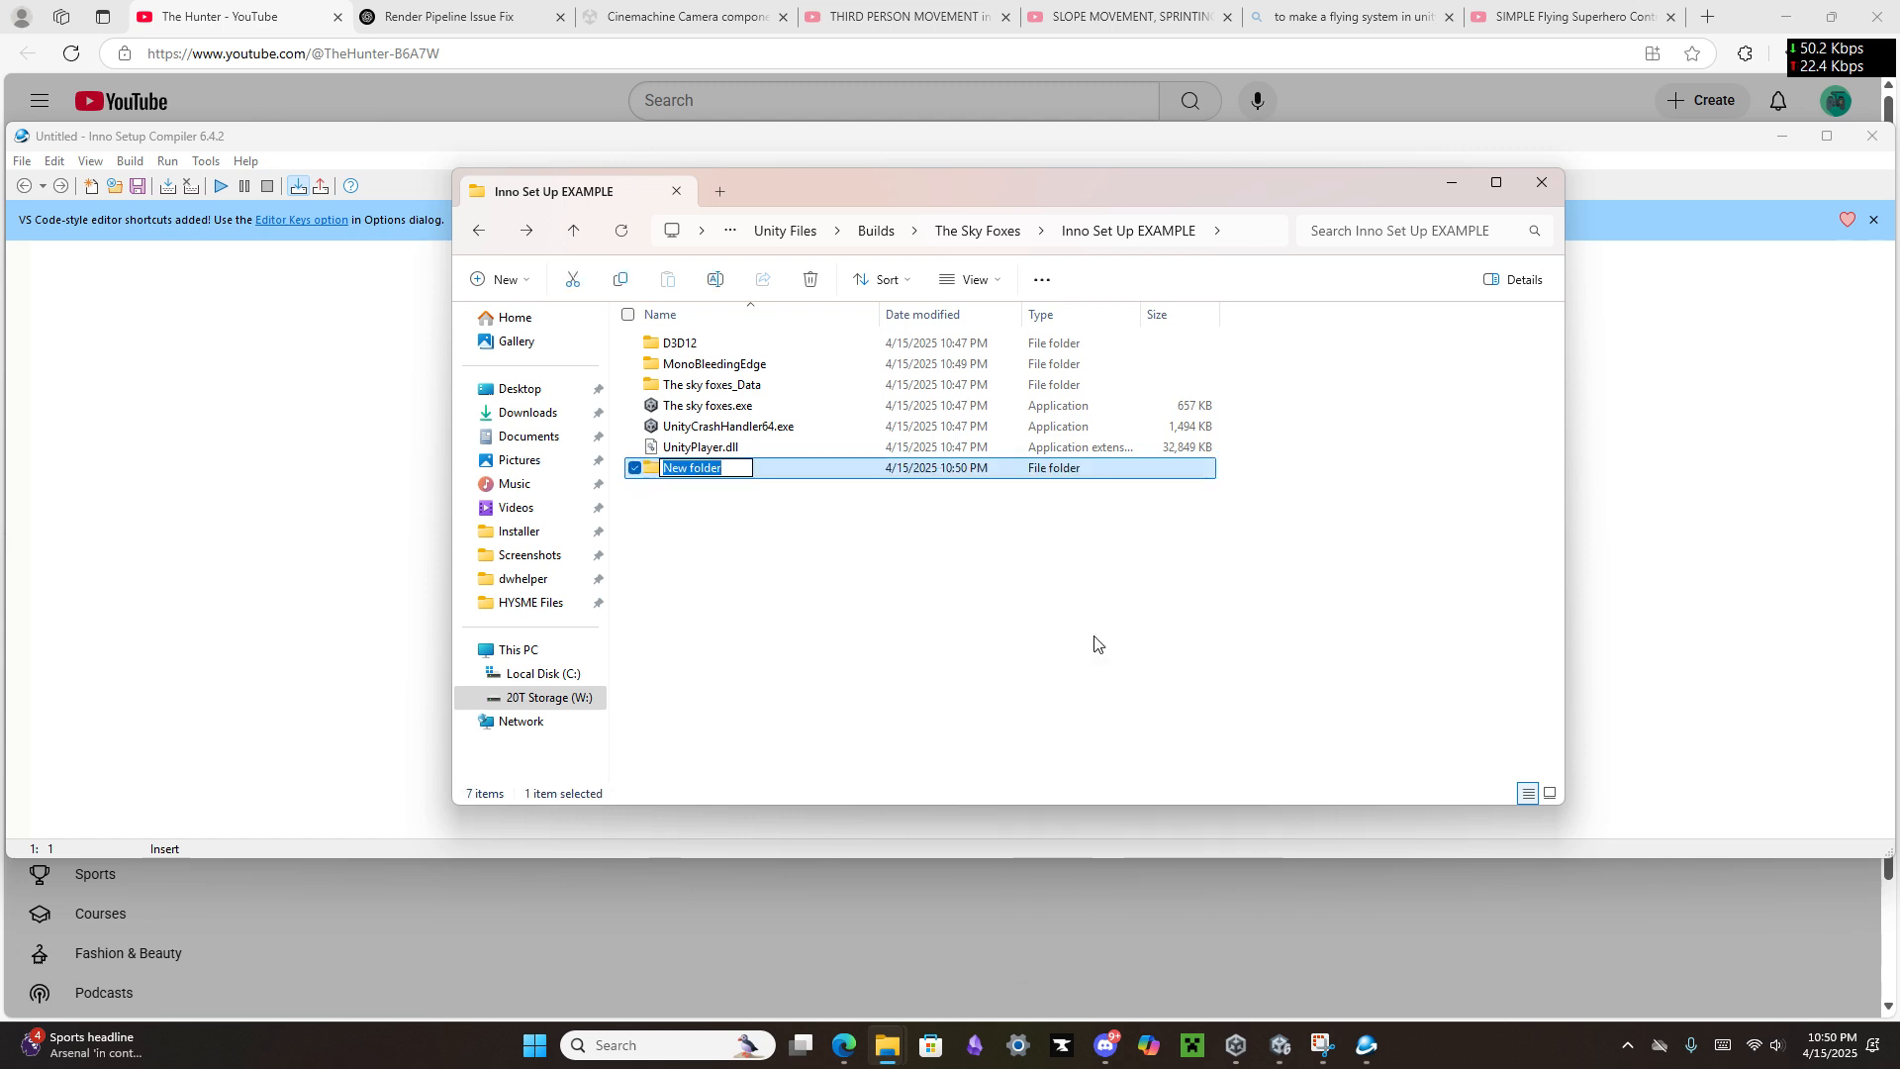
pyautogui.write('Data')
pyautogui.press('Return')
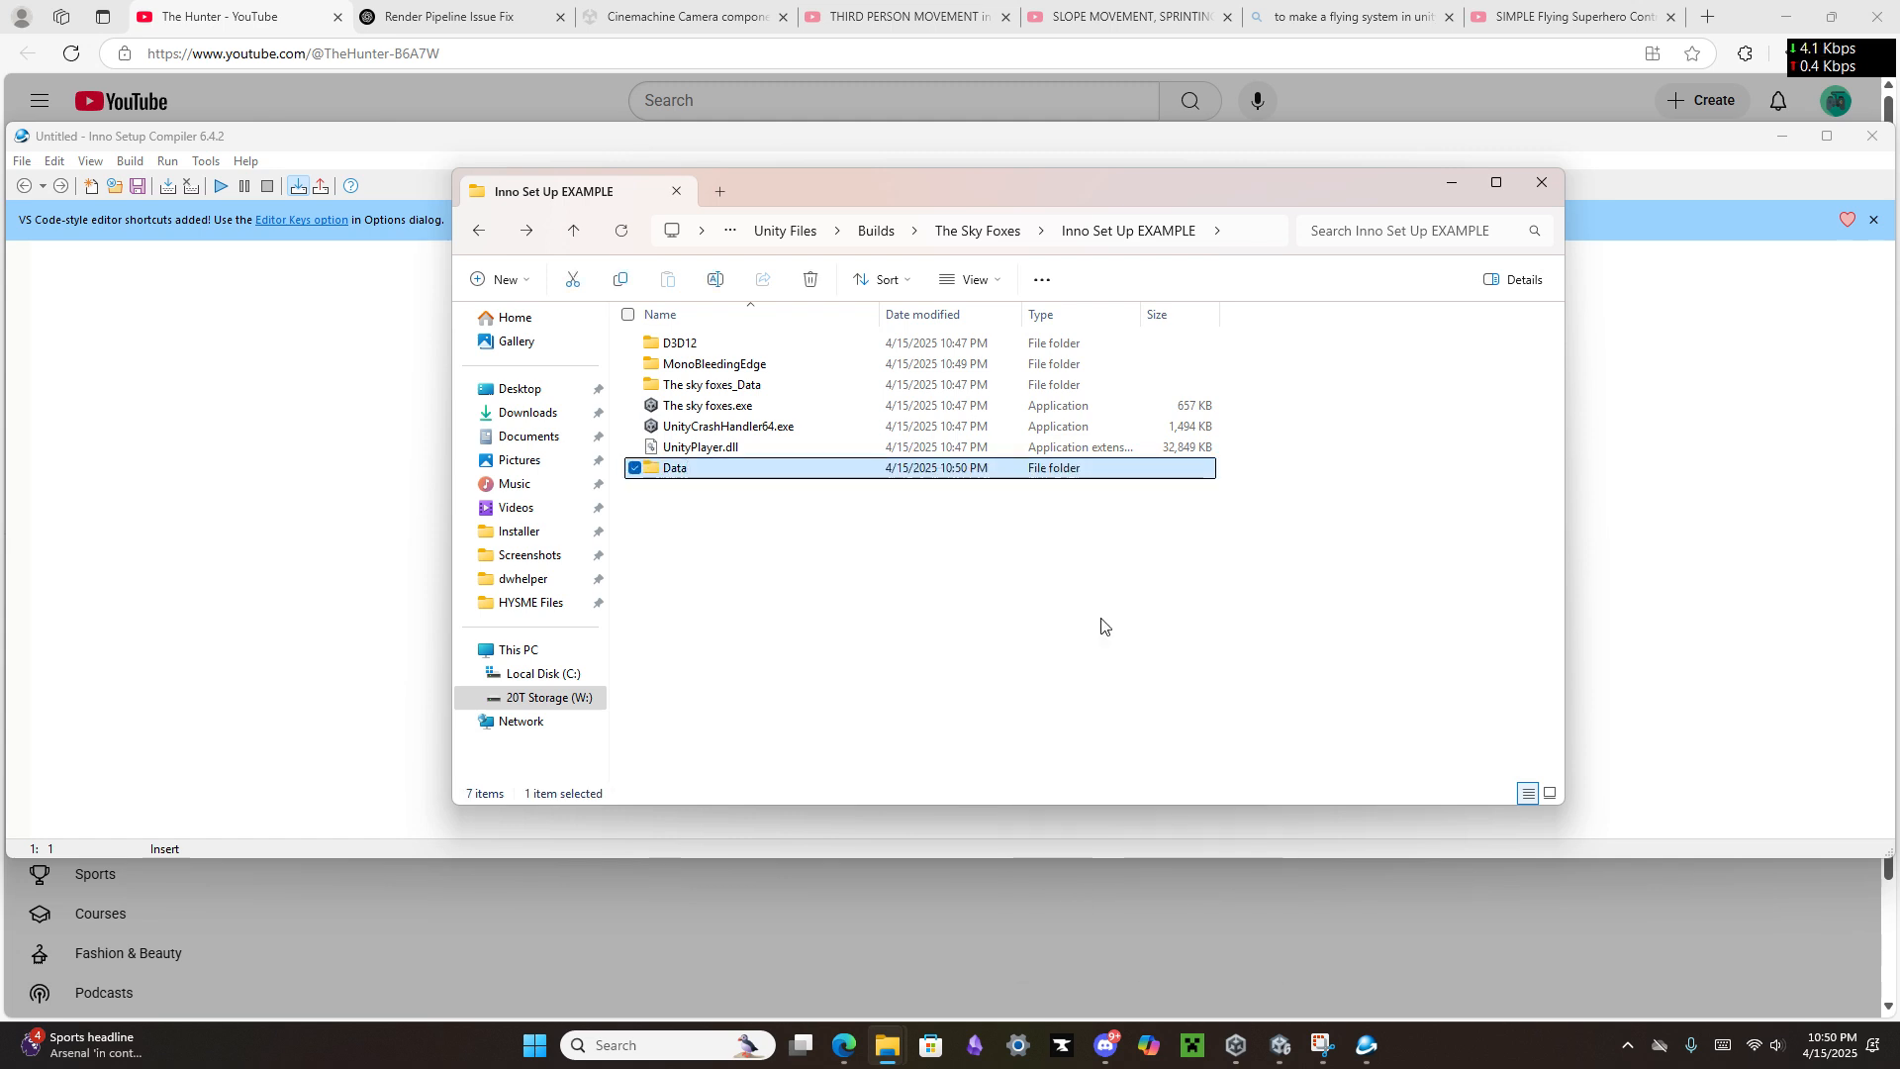
pyautogui.click(666, 385)
pyautogui.click(666, 384)
pyautogui.hotkey('ctrl', 'c')
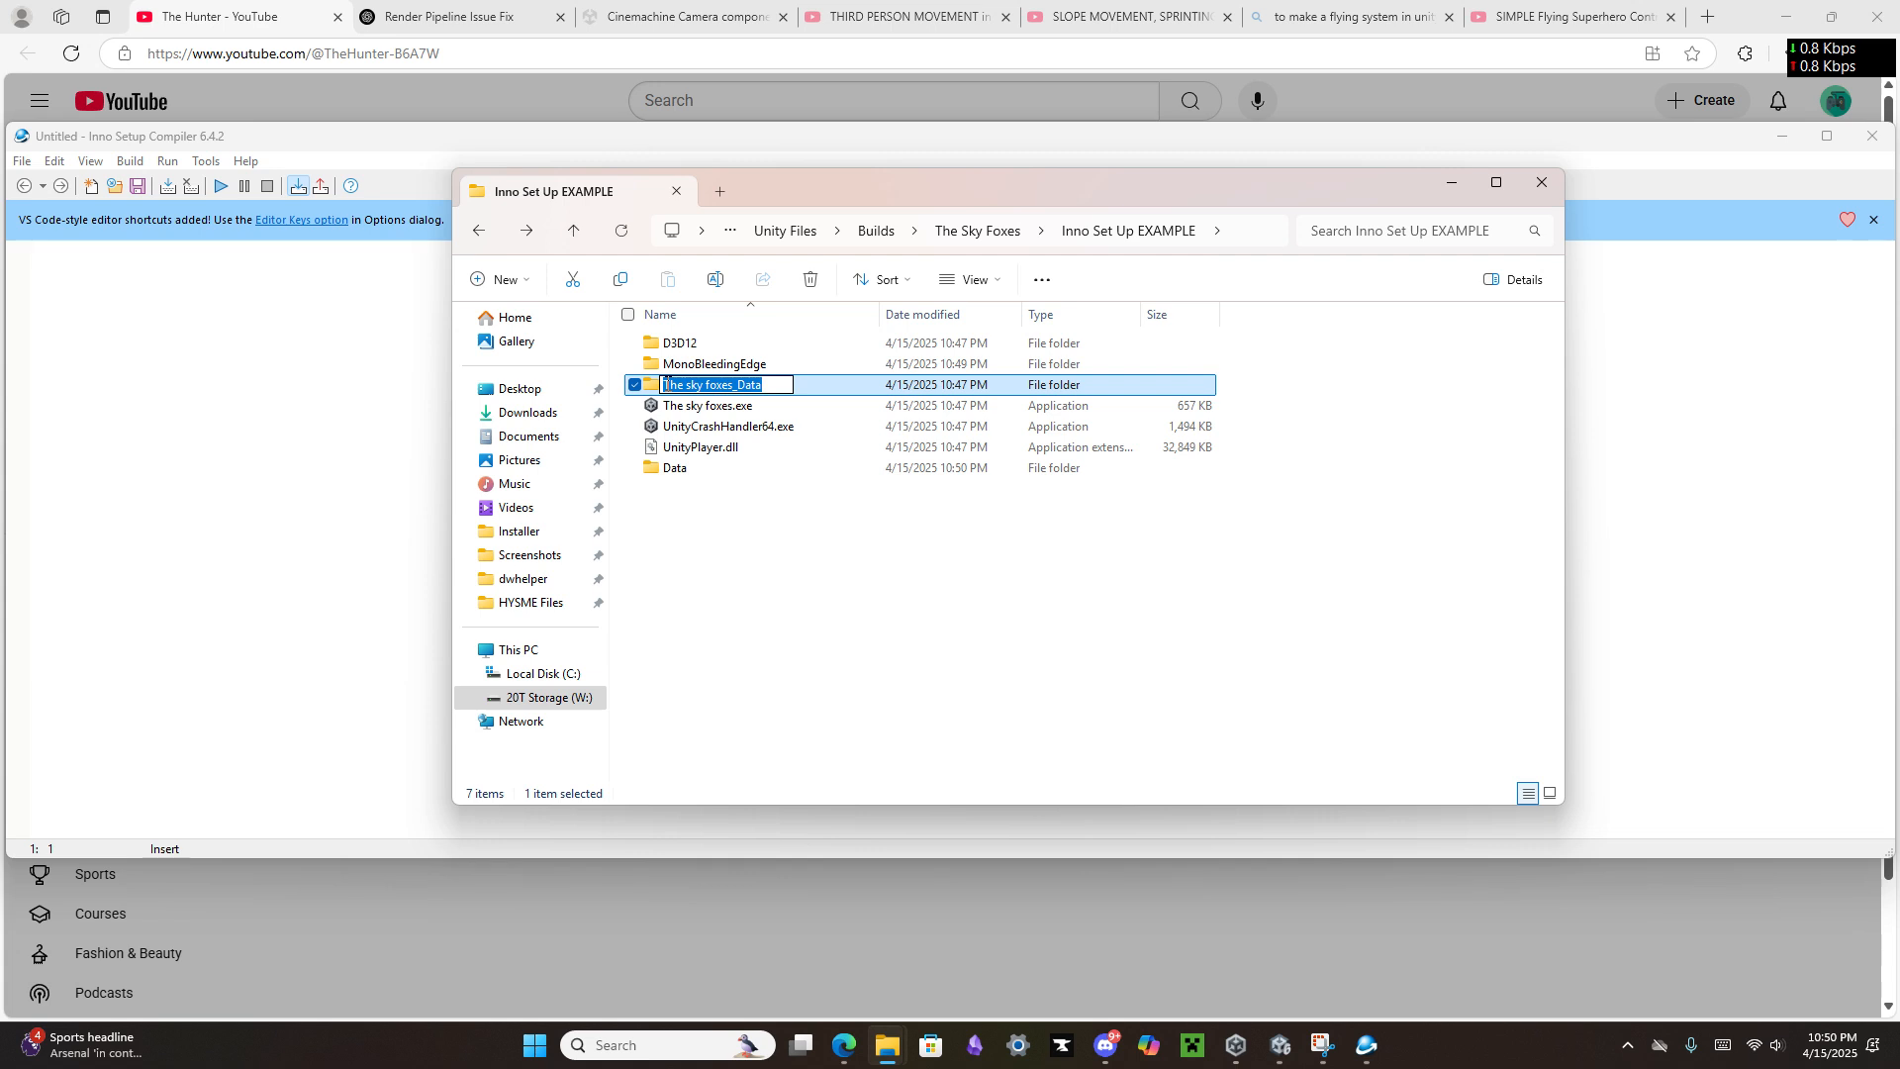
# Step: Try to rename the Data folder to The sky foxes_Data without merging the two folders
pyautogui.click(715, 468)
pyautogui.click(715, 468)
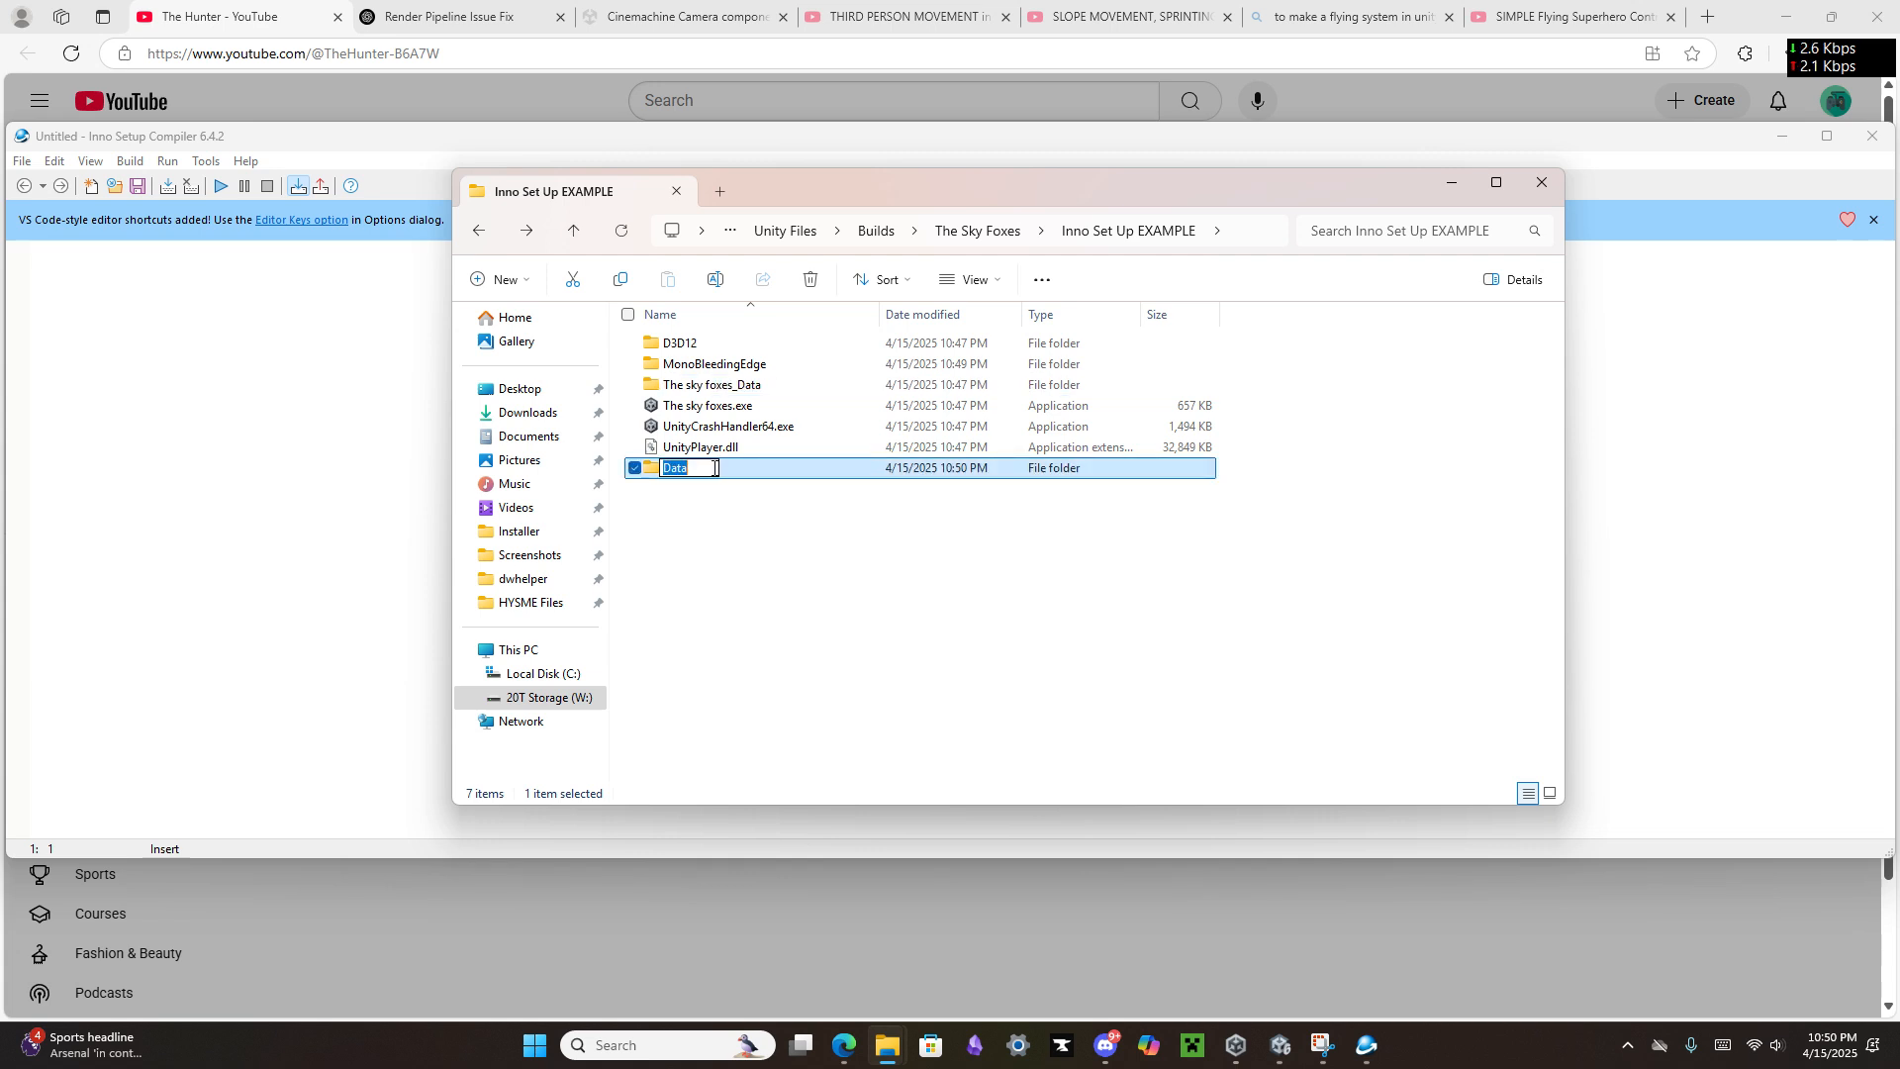
pyautogui.hotkey('ctrl', 'v')
pyautogui.press('Return')
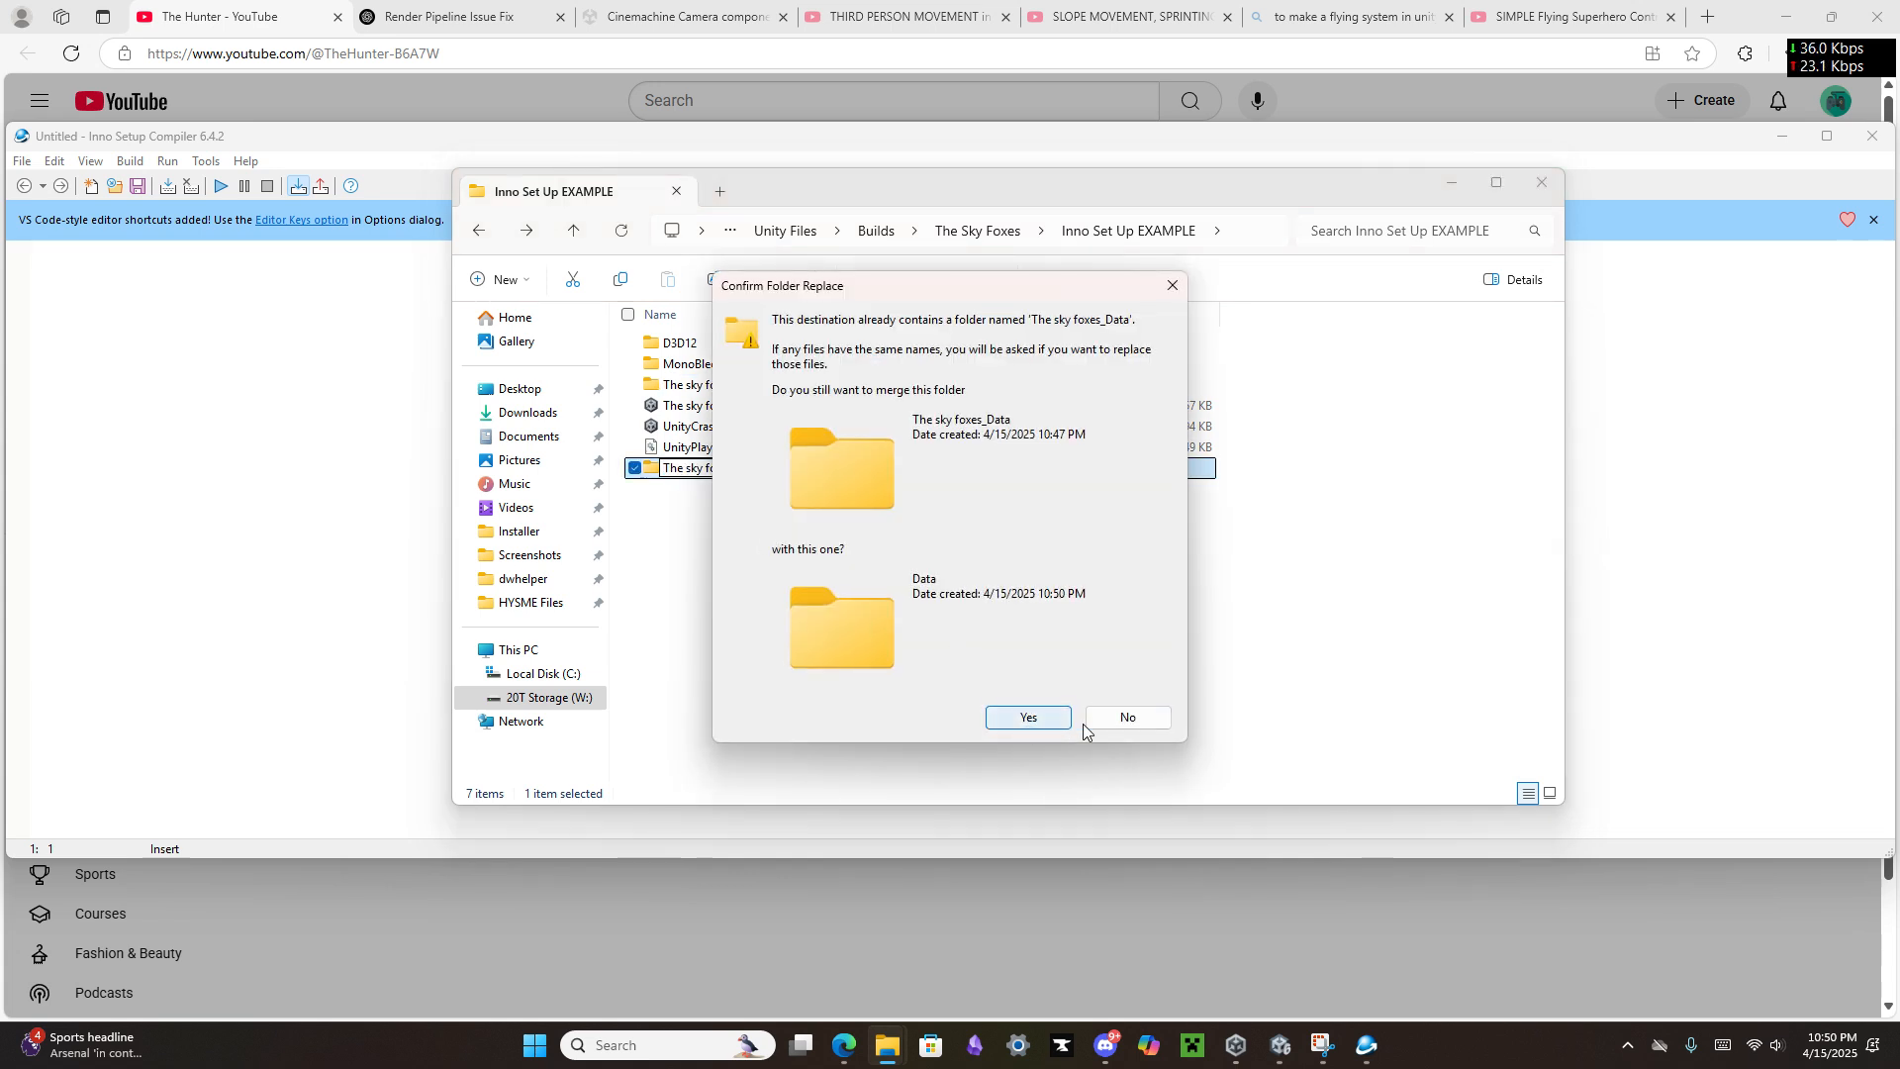
pyautogui.click(1131, 722)
# Step: Check inside the The sky foxes_Data folder, return to the build folder and move it into the Data folder
pyautogui.click(711, 390)
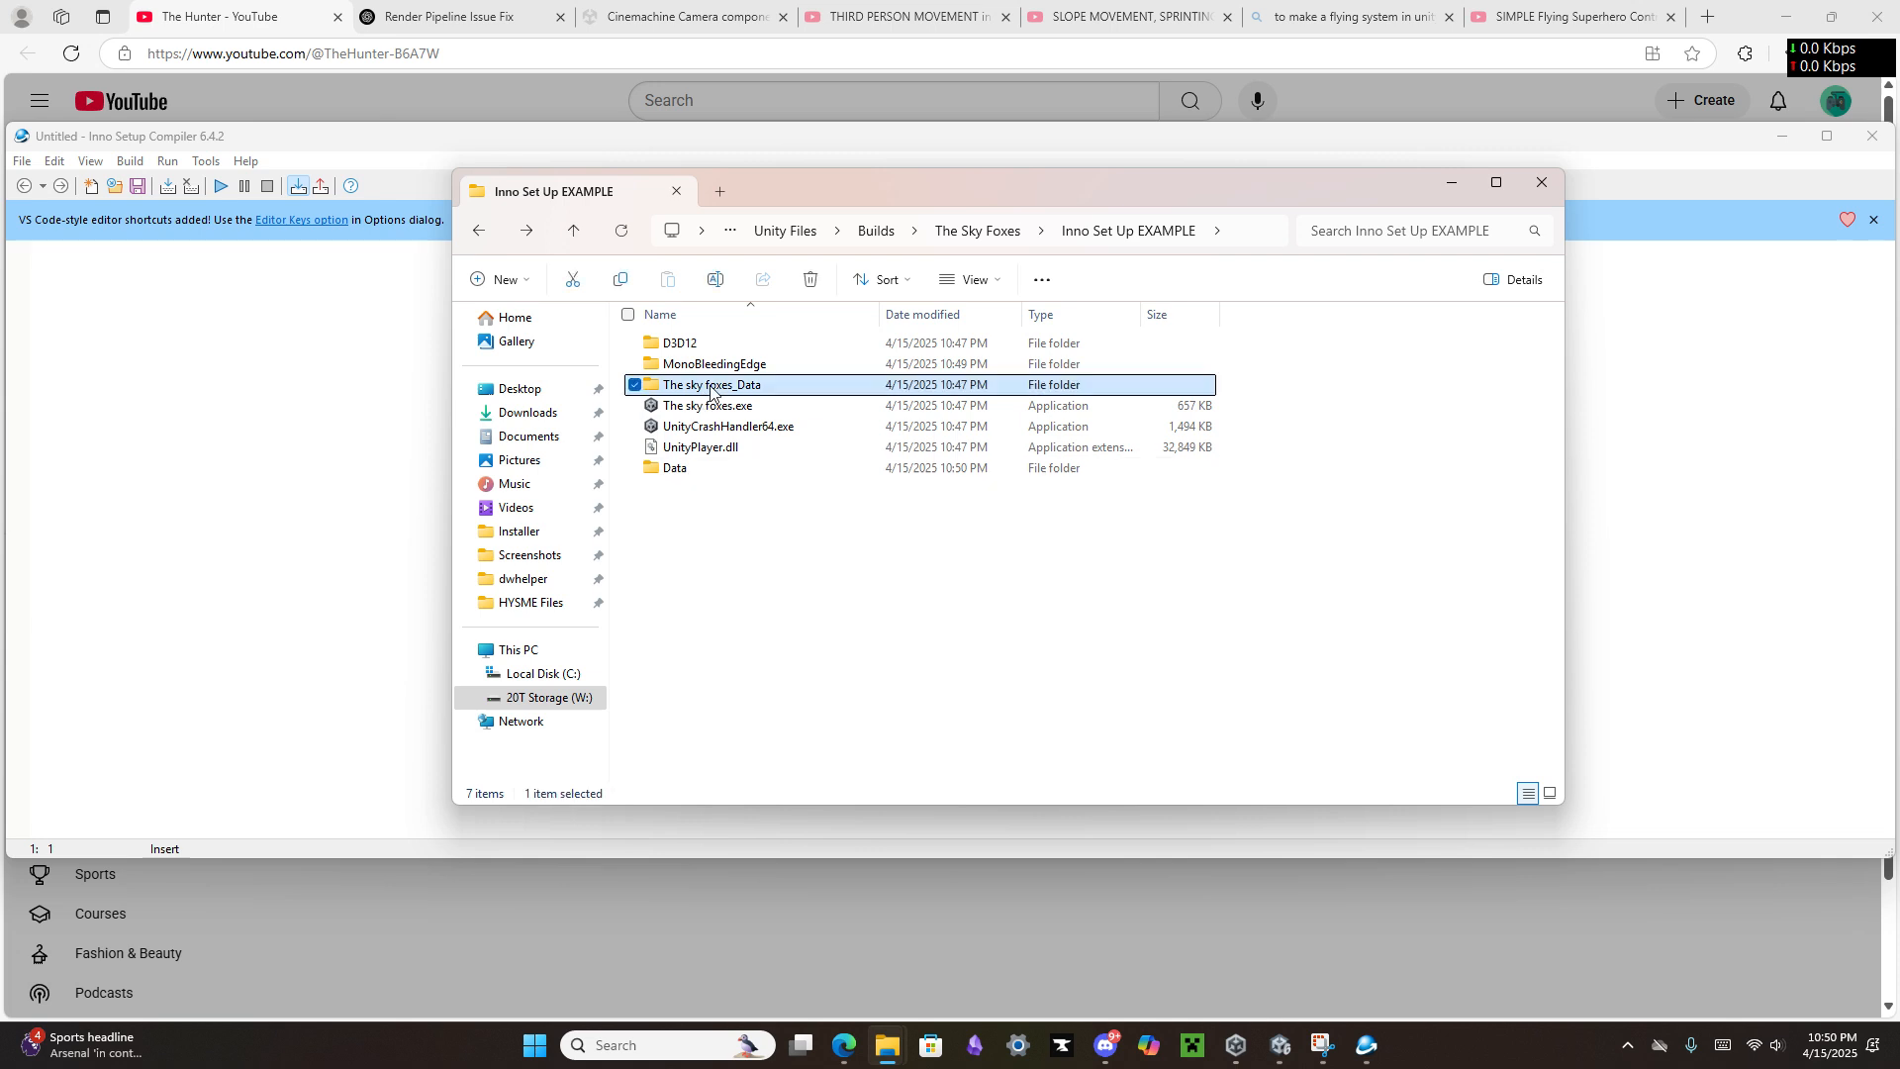
pyautogui.doubleClick(711, 390)
pyautogui.hotkey('alt', 'Left')
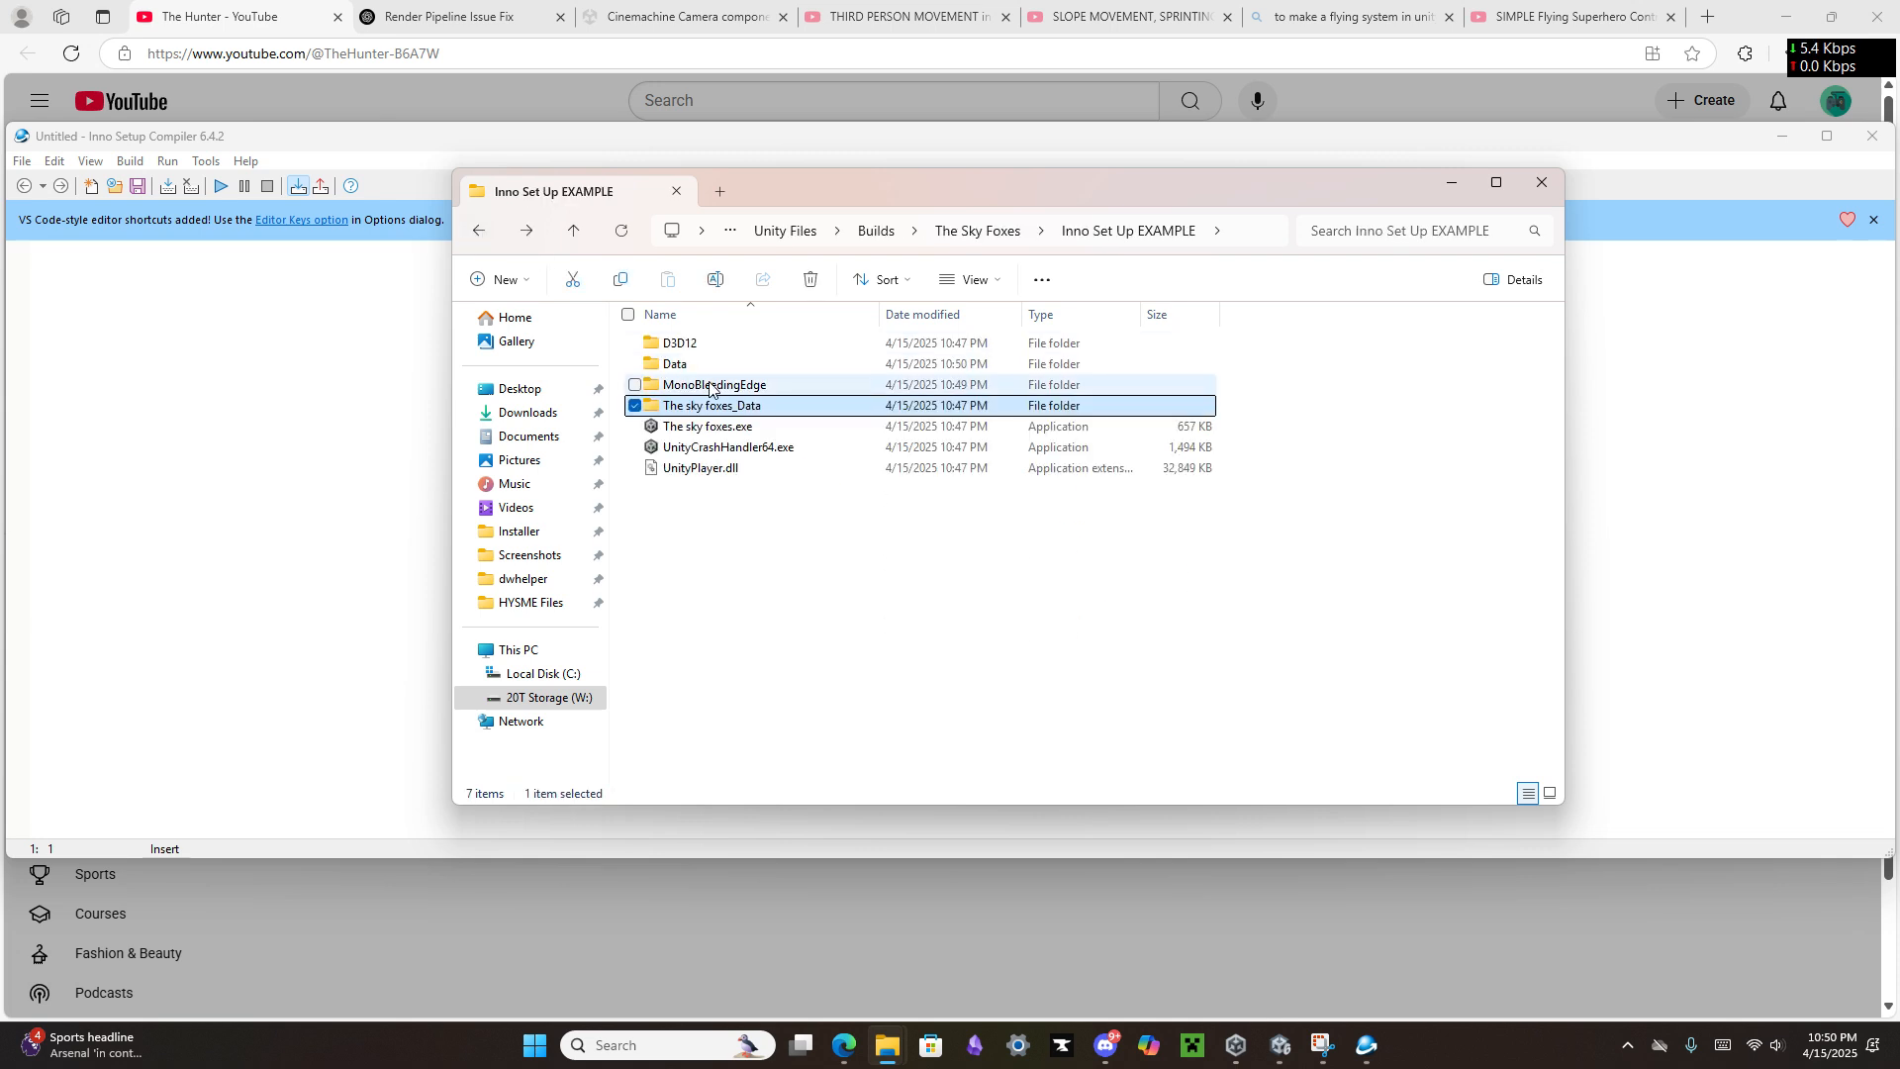
pyautogui.moveTo(715, 404); pyautogui.dragTo(731, 367)
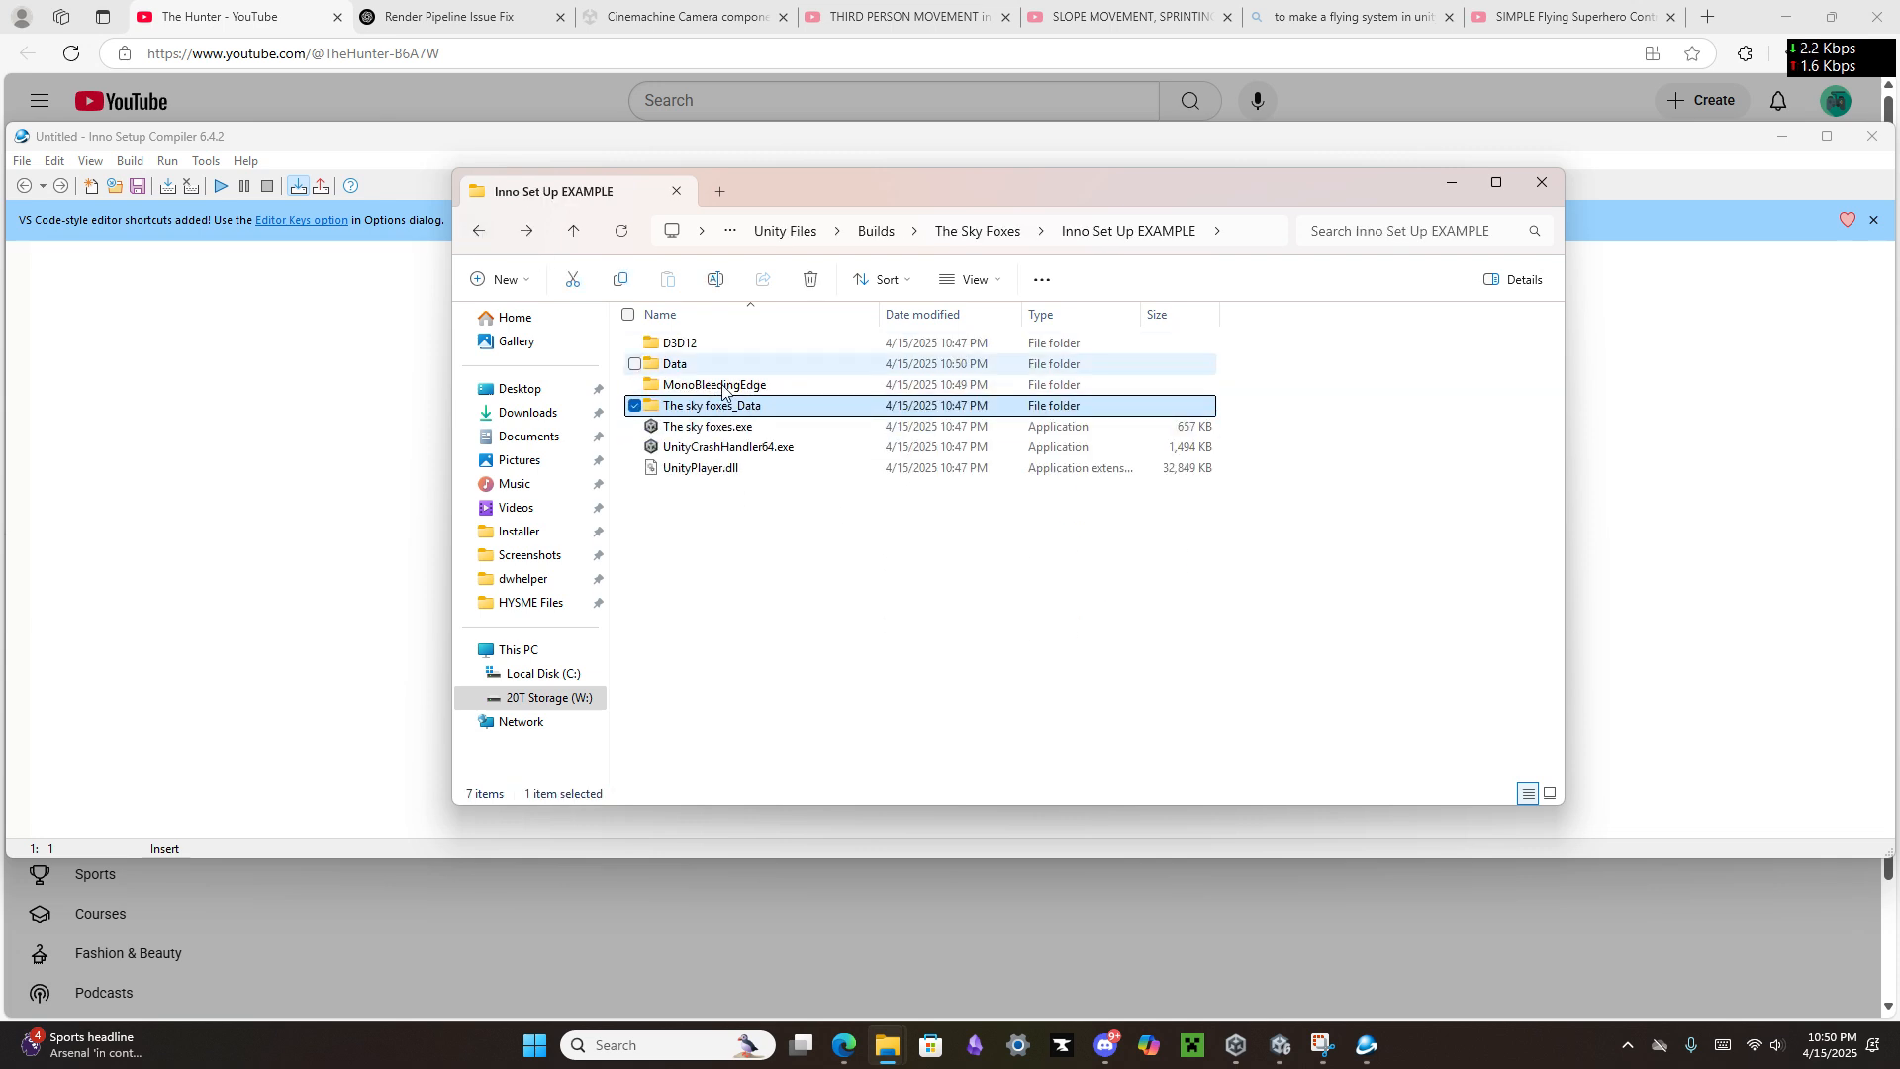
# Step: Rename the Data folder to The sky foxes_Data
pyautogui.click(701, 367)
pyautogui.press('F2')
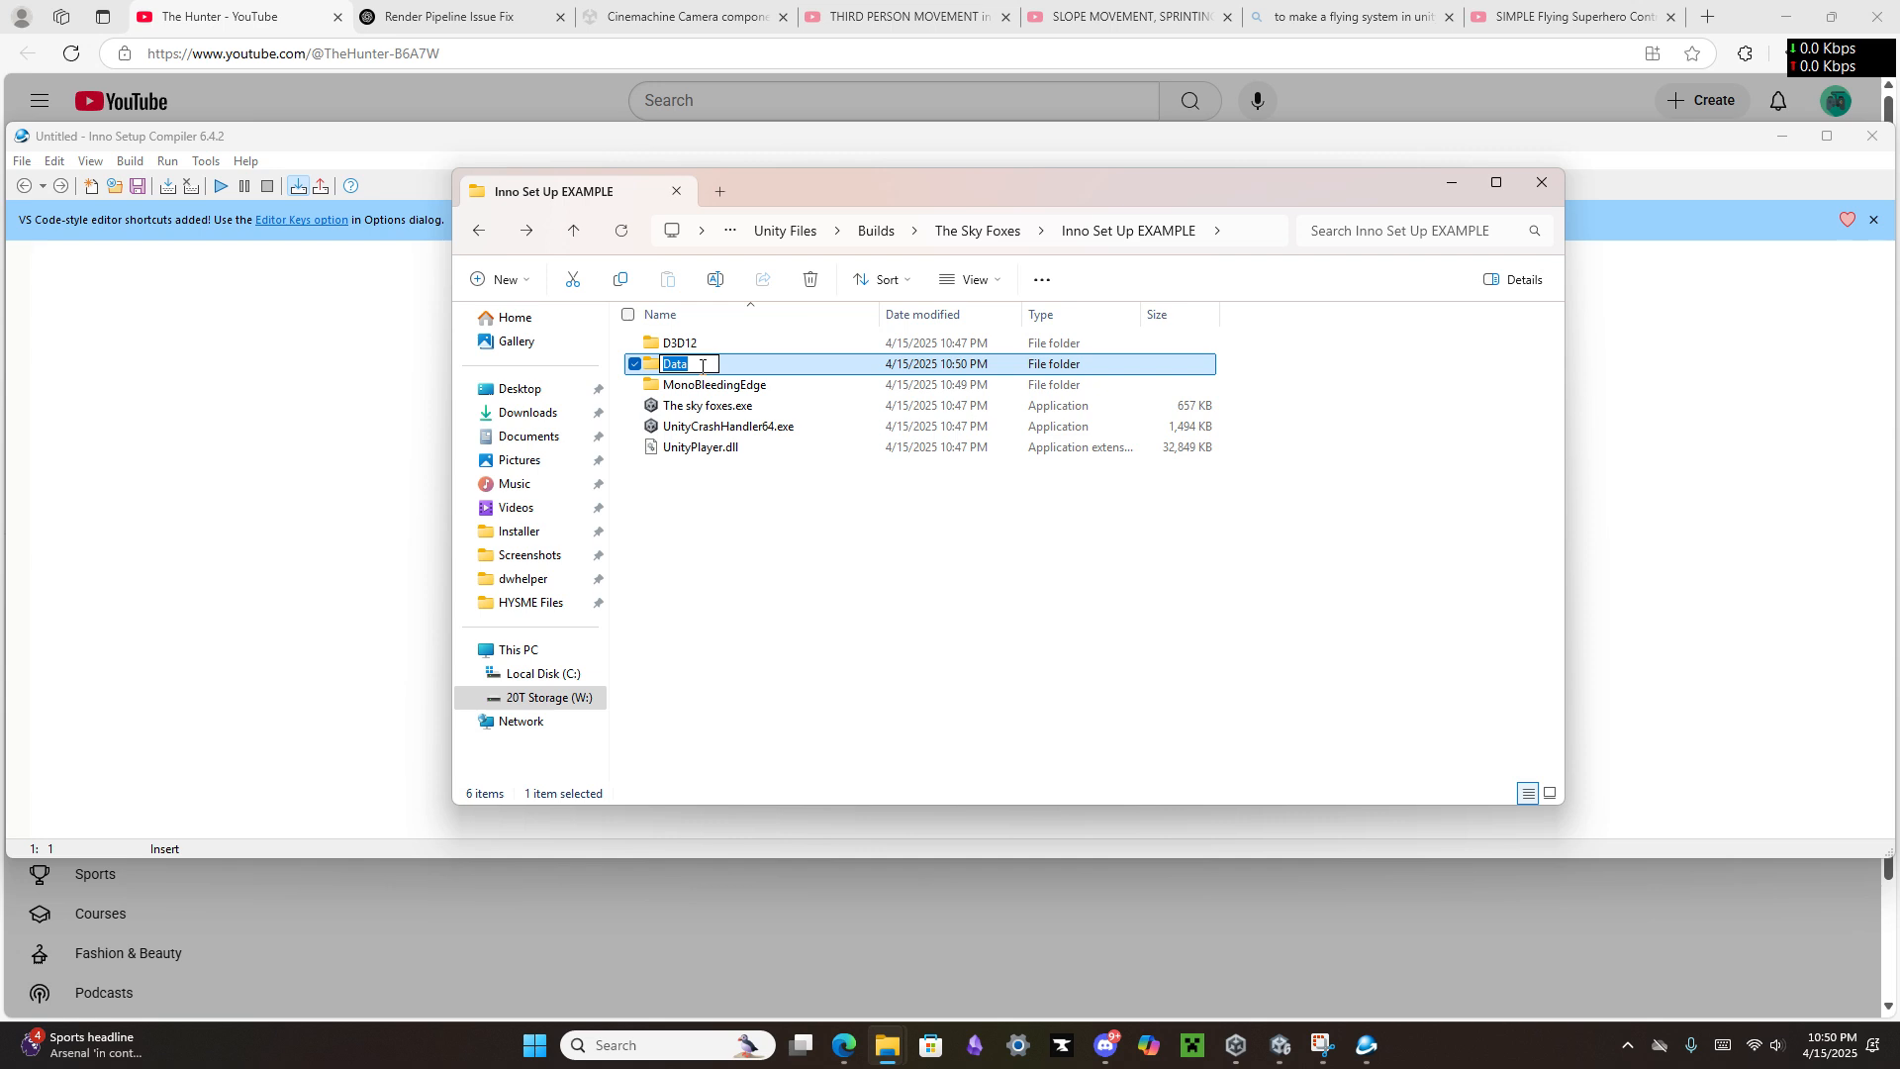
pyautogui.hotkey('ctrl', 'v')
pyautogui.click(782, 541)
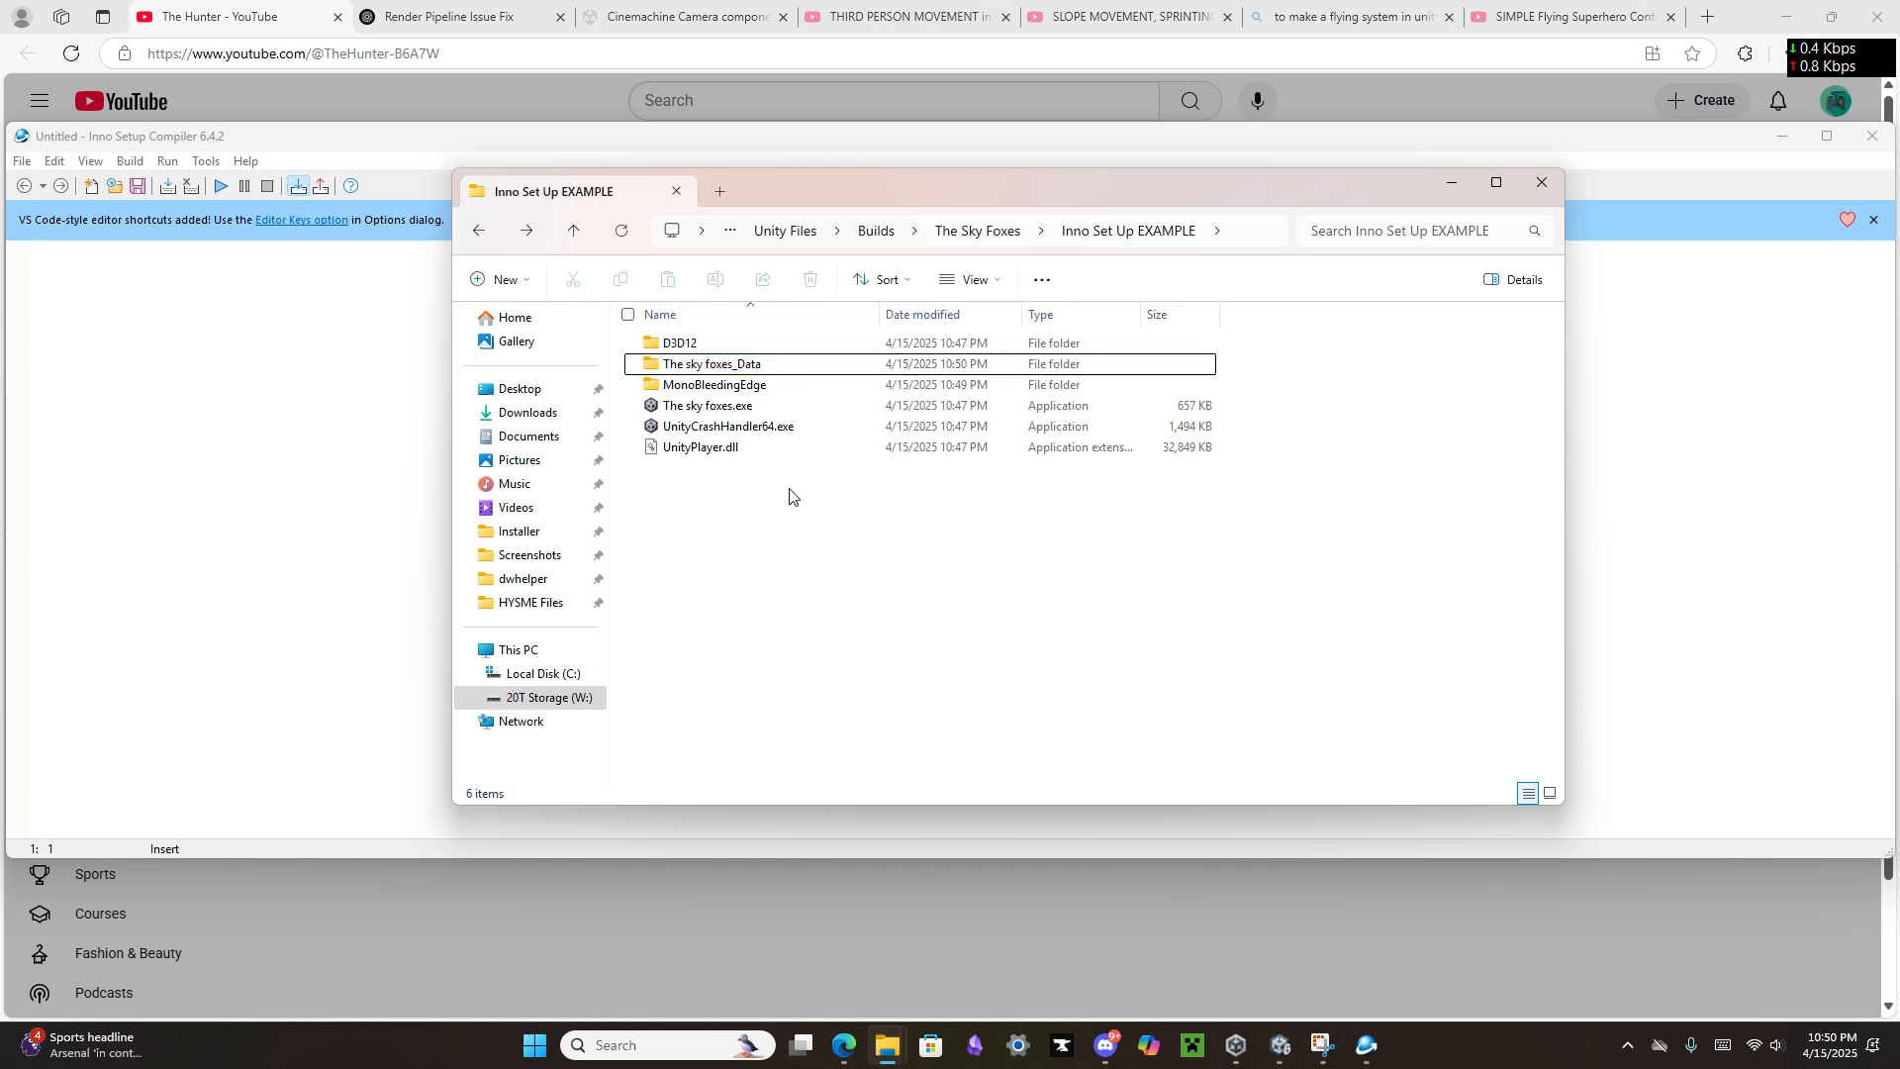
# Step: Close the build folder window and add the outer MonoBleedingEdge folder from Inno Set Up EXAMPLE to the application files, including its subfolders
pyautogui.click(1536, 188)
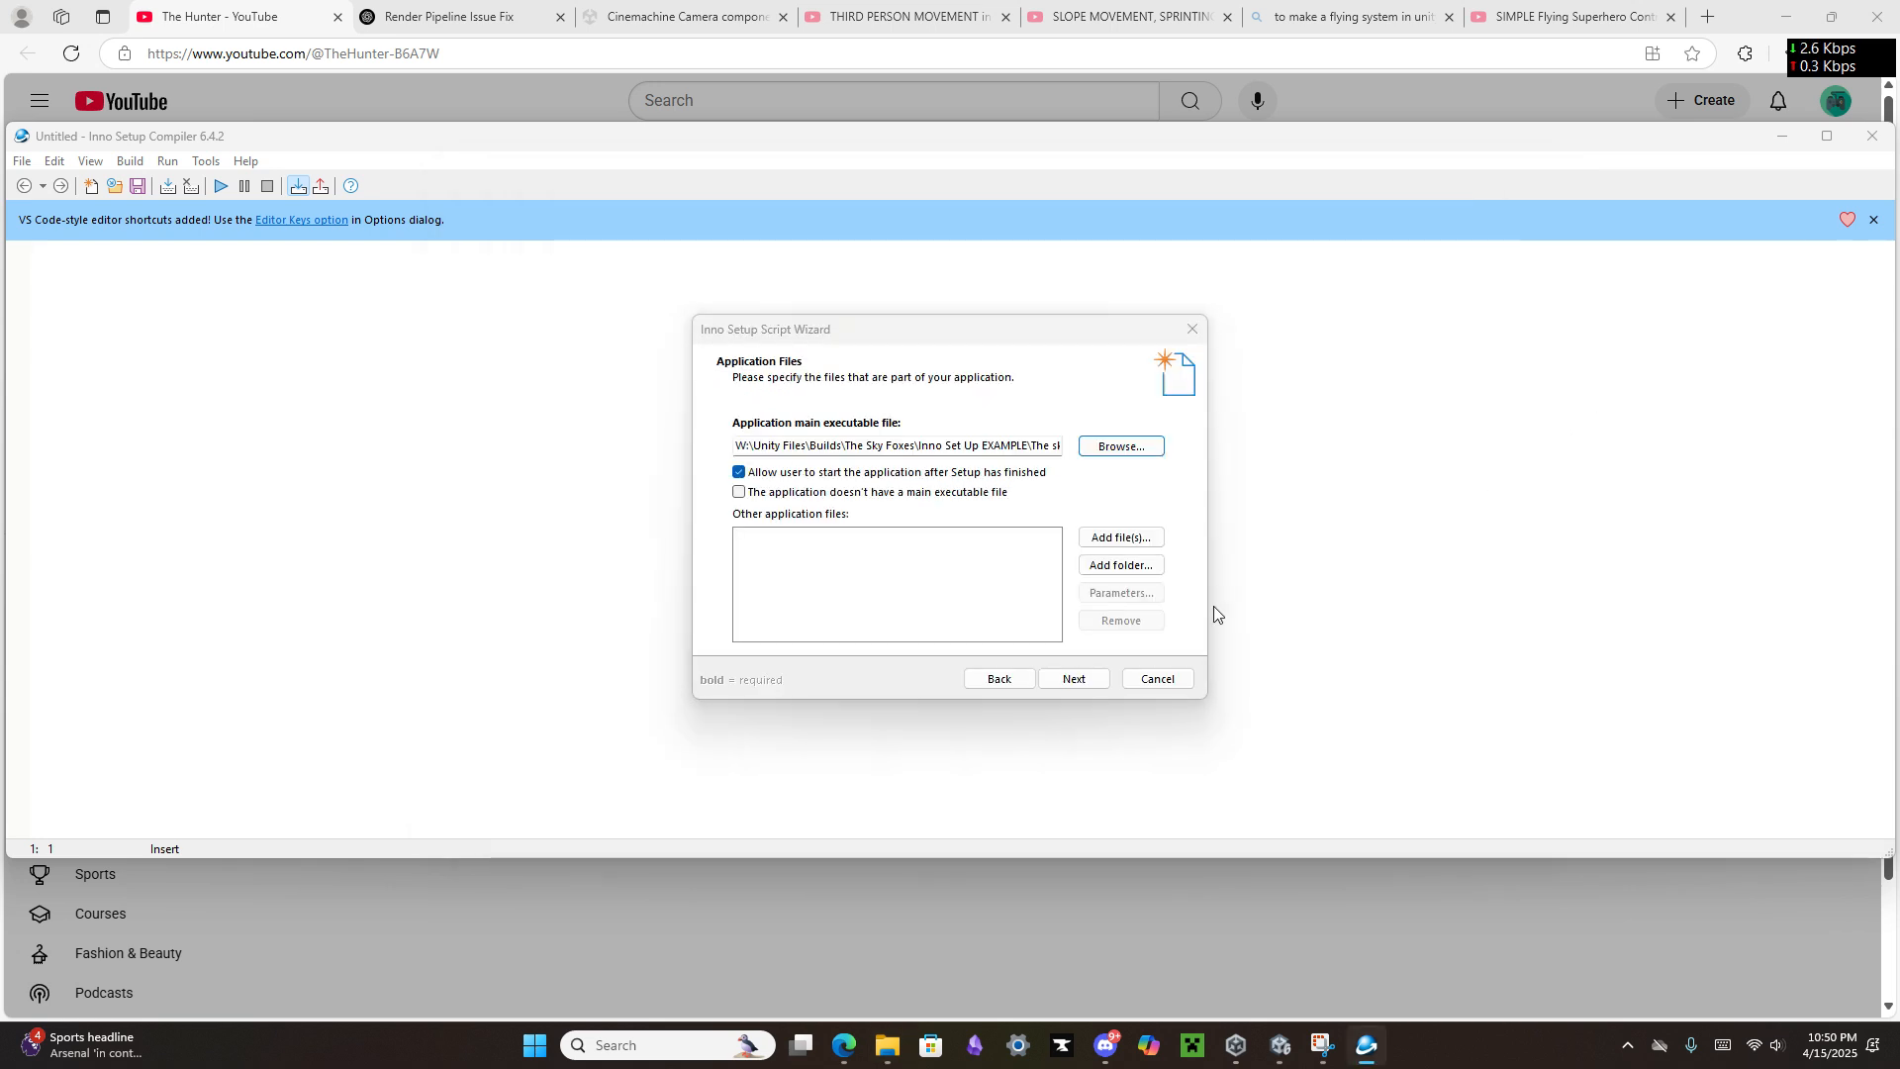
pyautogui.click(1106, 564)
pyautogui.scroll(-1, 1025, 592)
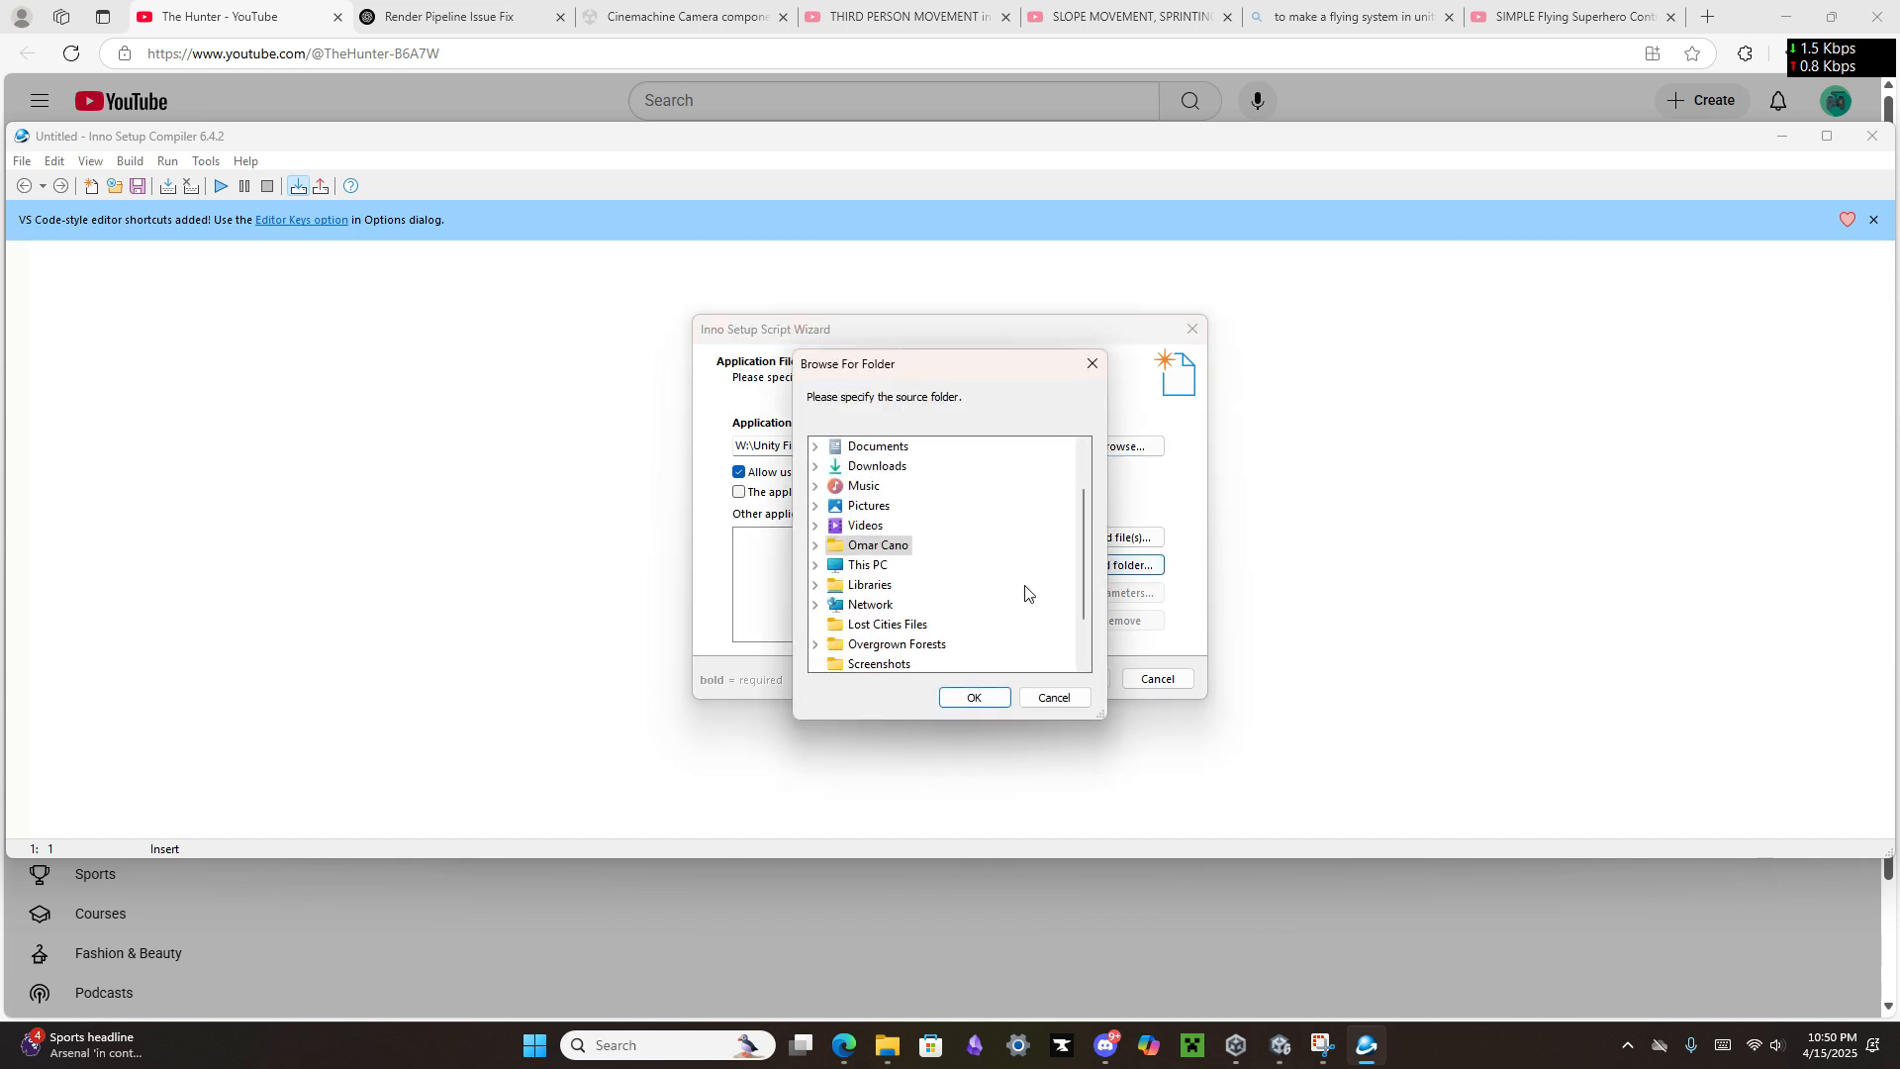
pyautogui.click(815, 565)
pyautogui.click(834, 603)
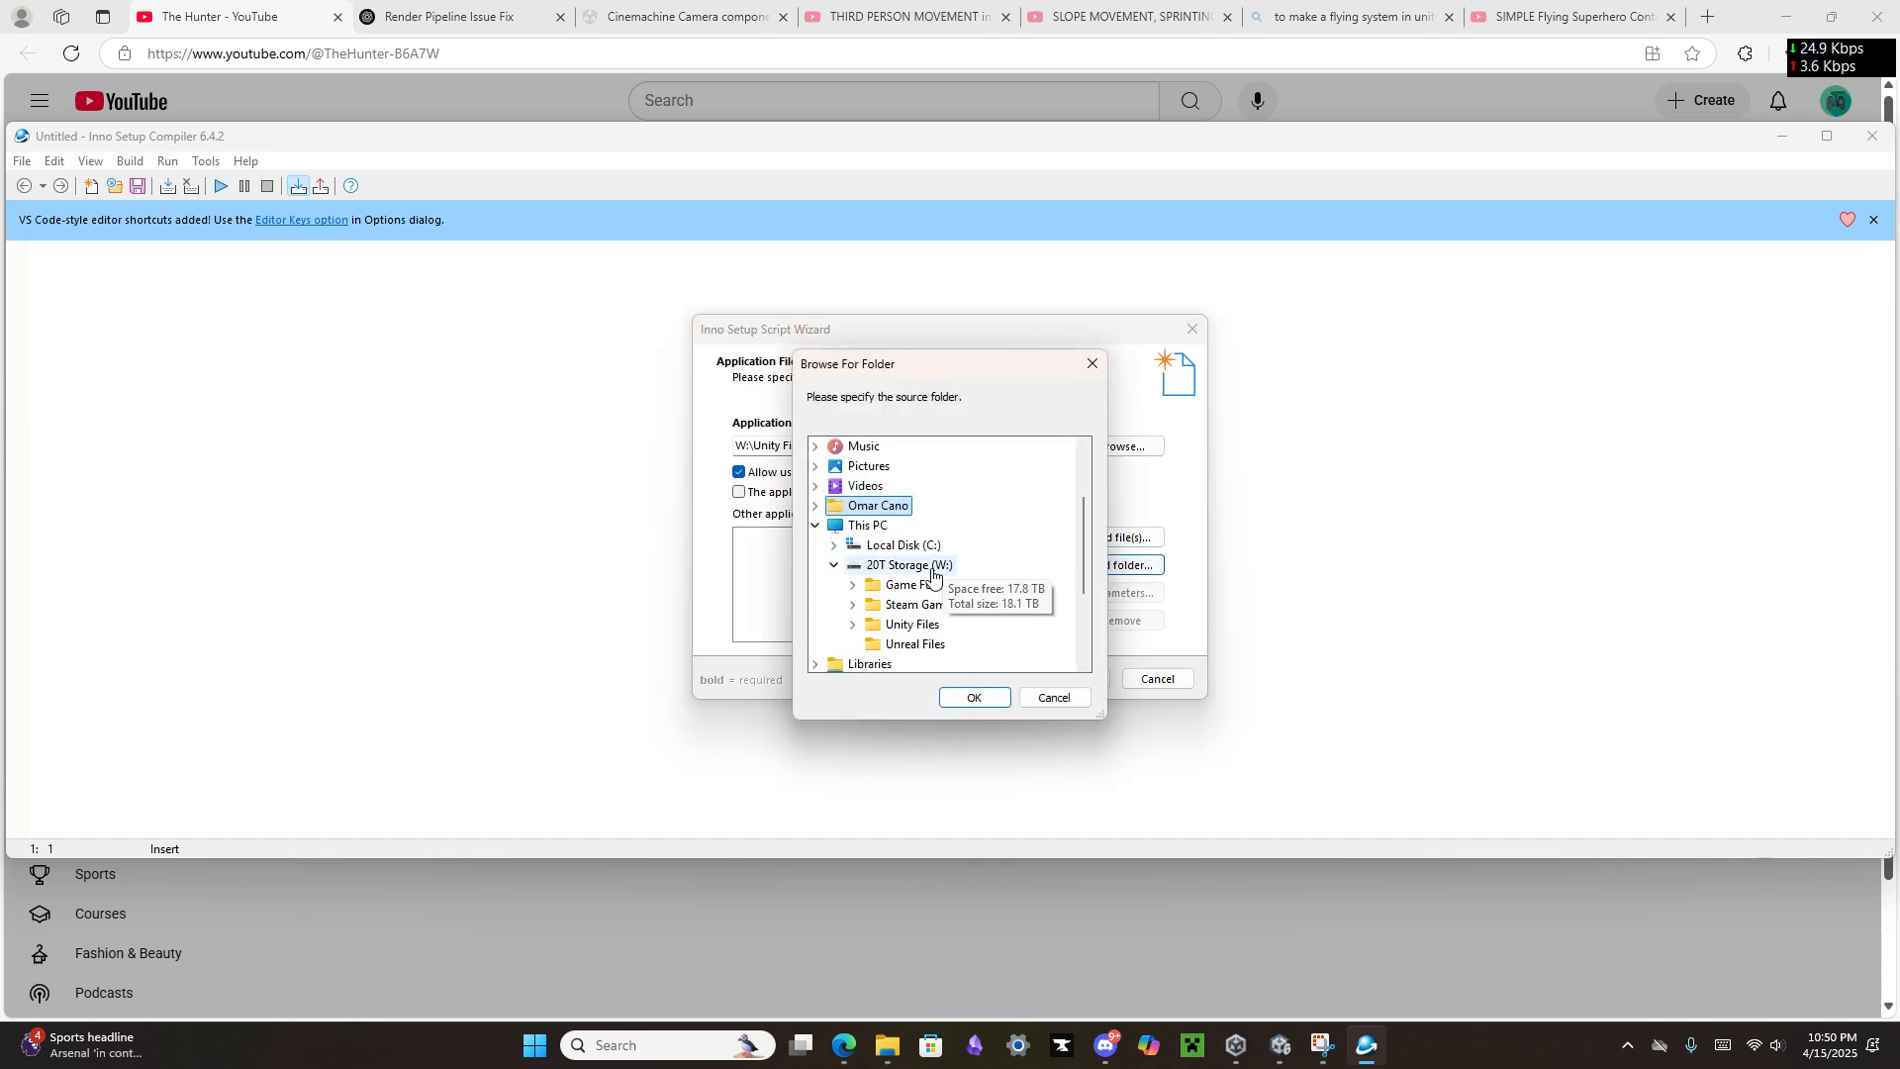
pyautogui.scroll(-1, 932, 575)
pyautogui.click(853, 565)
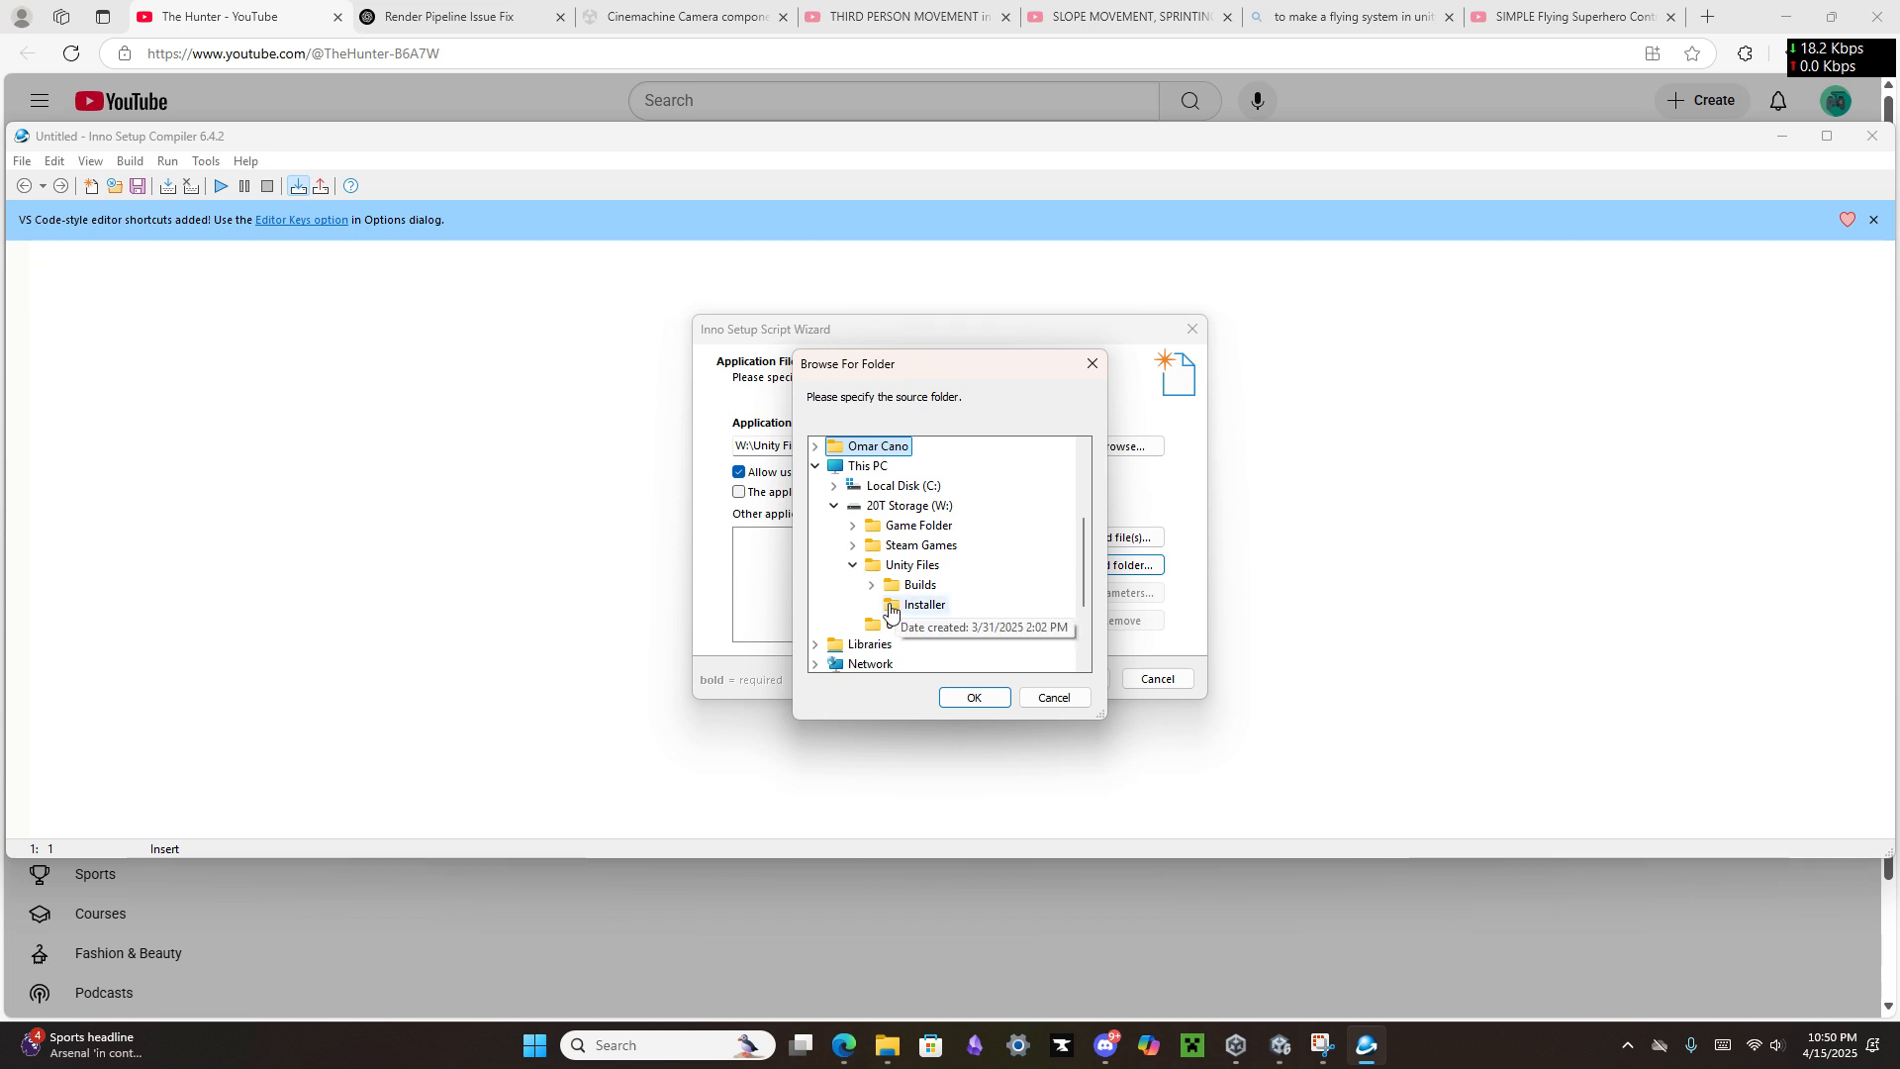
pyautogui.click(871, 585)
pyautogui.scroll(-1, 896, 569)
pyautogui.click(890, 565)
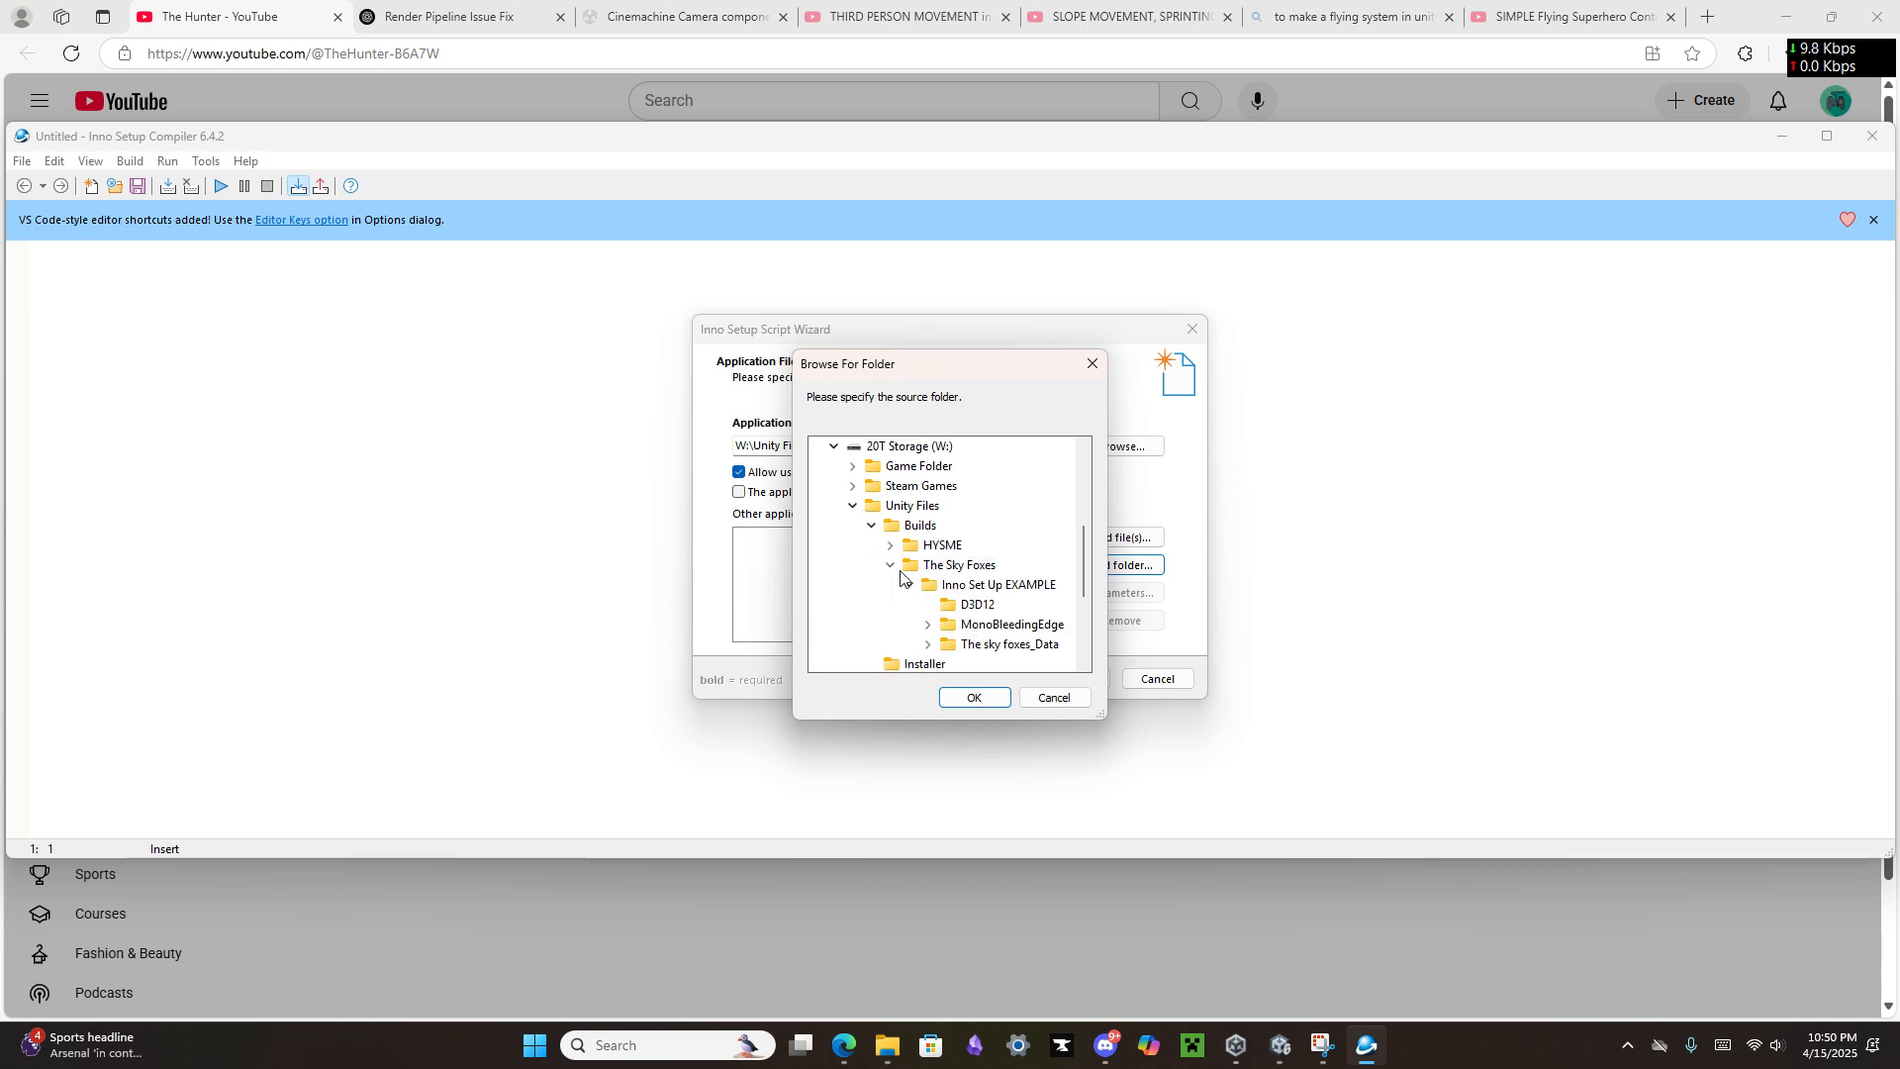
pyautogui.click(928, 624)
pyautogui.scroll(-1, 927, 625)
pyautogui.click(946, 585)
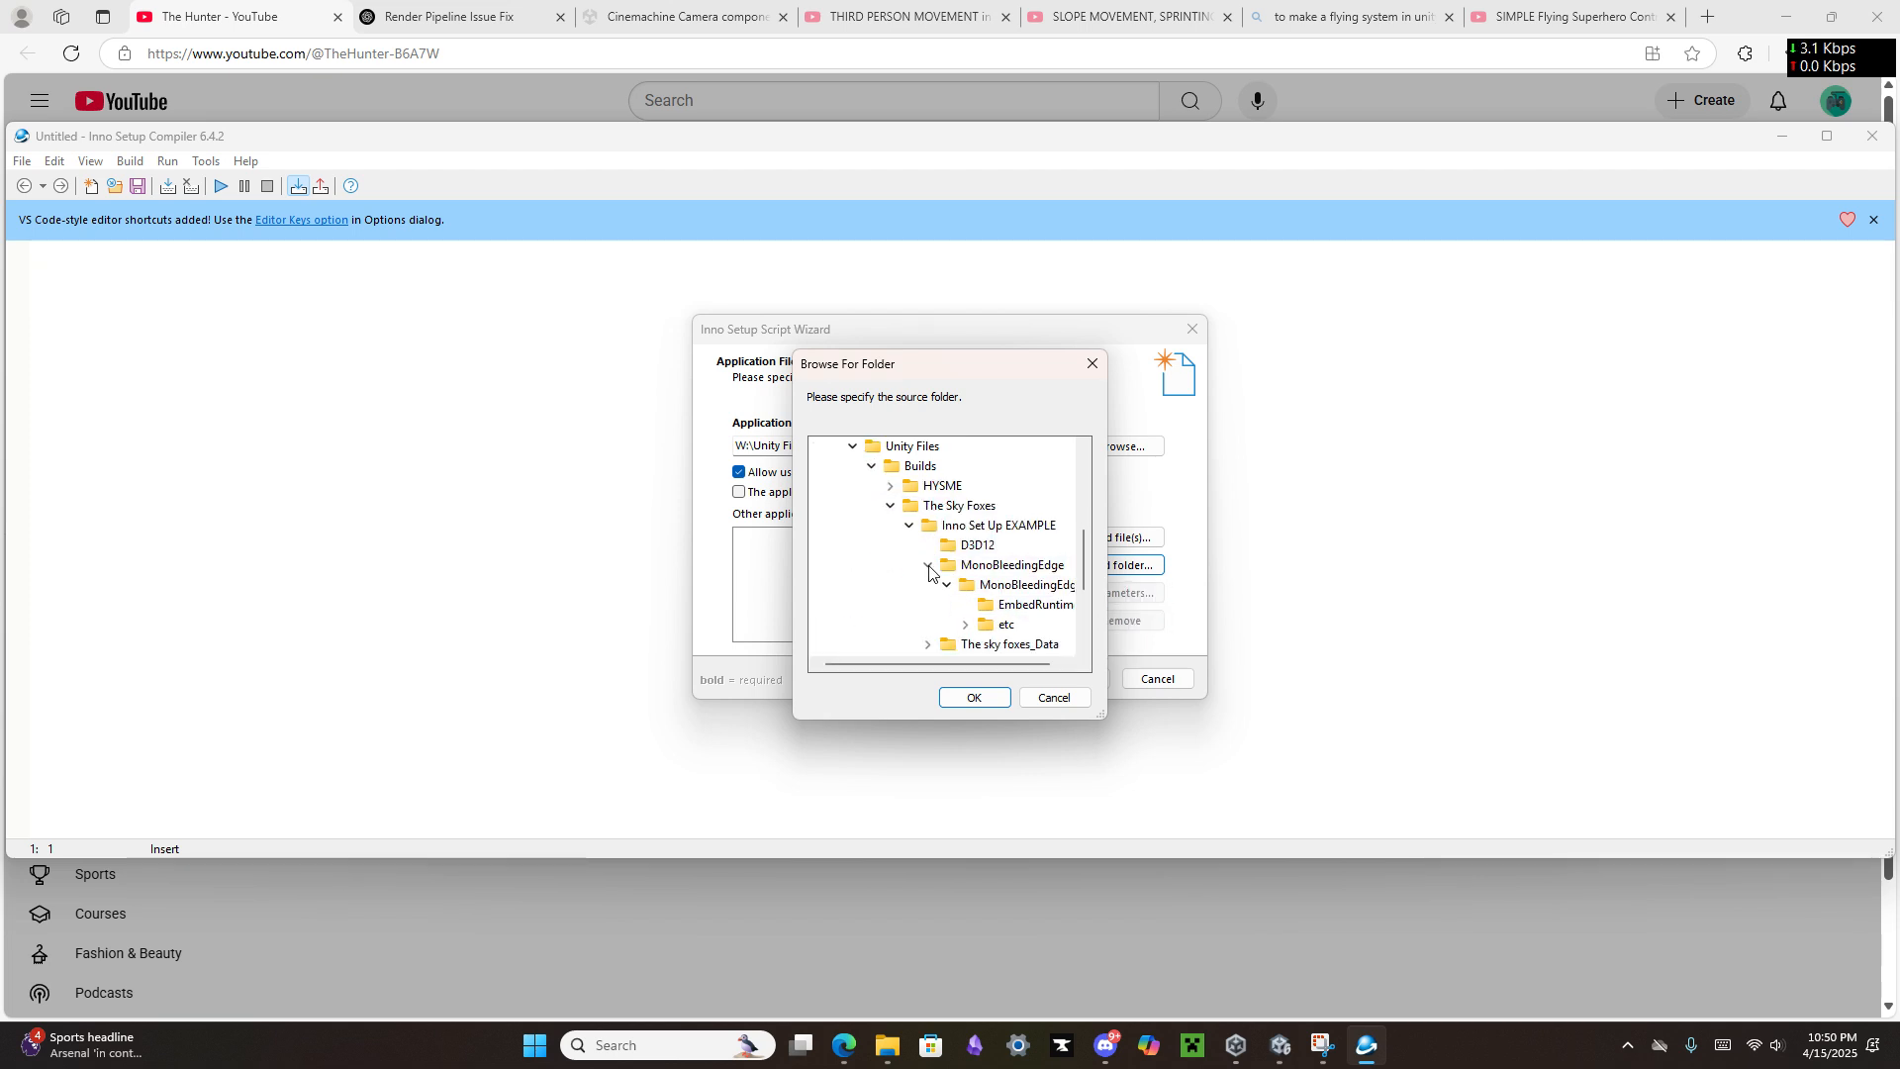
pyautogui.click(987, 571)
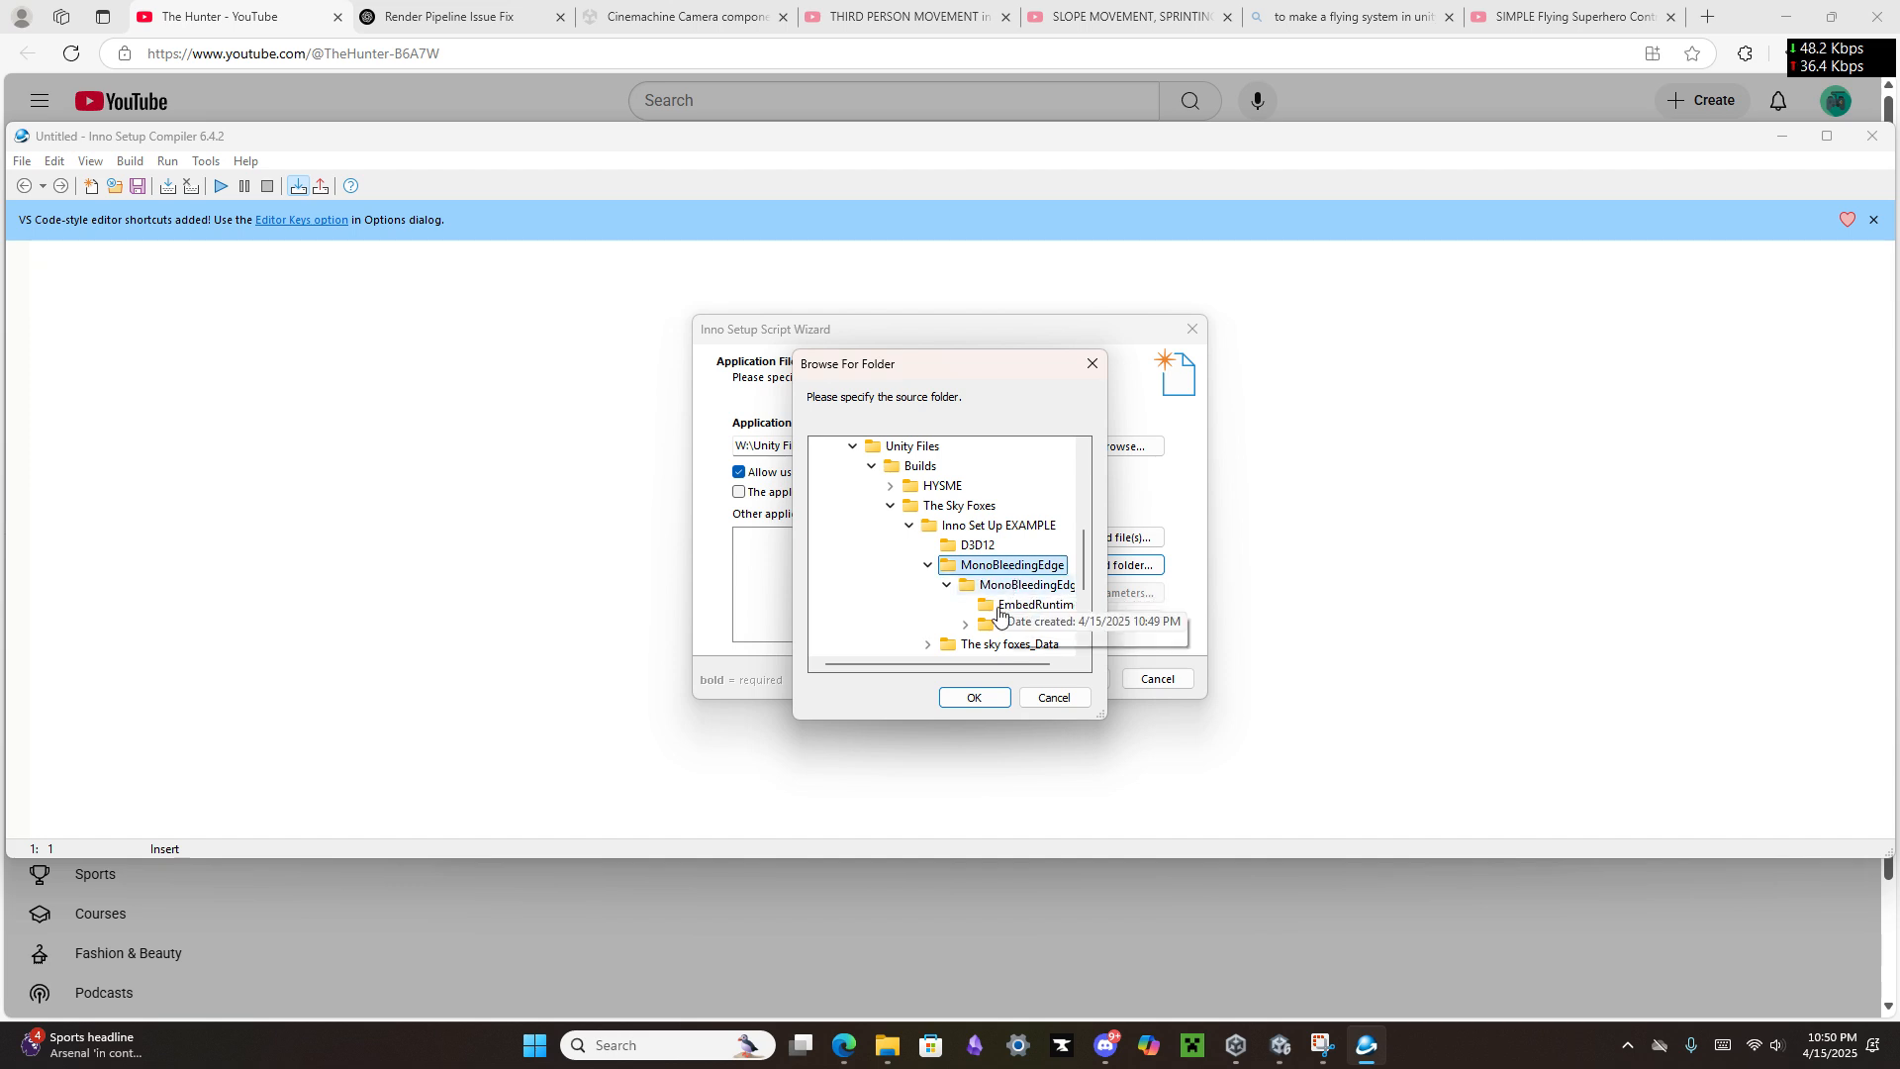
pyautogui.click(974, 697)
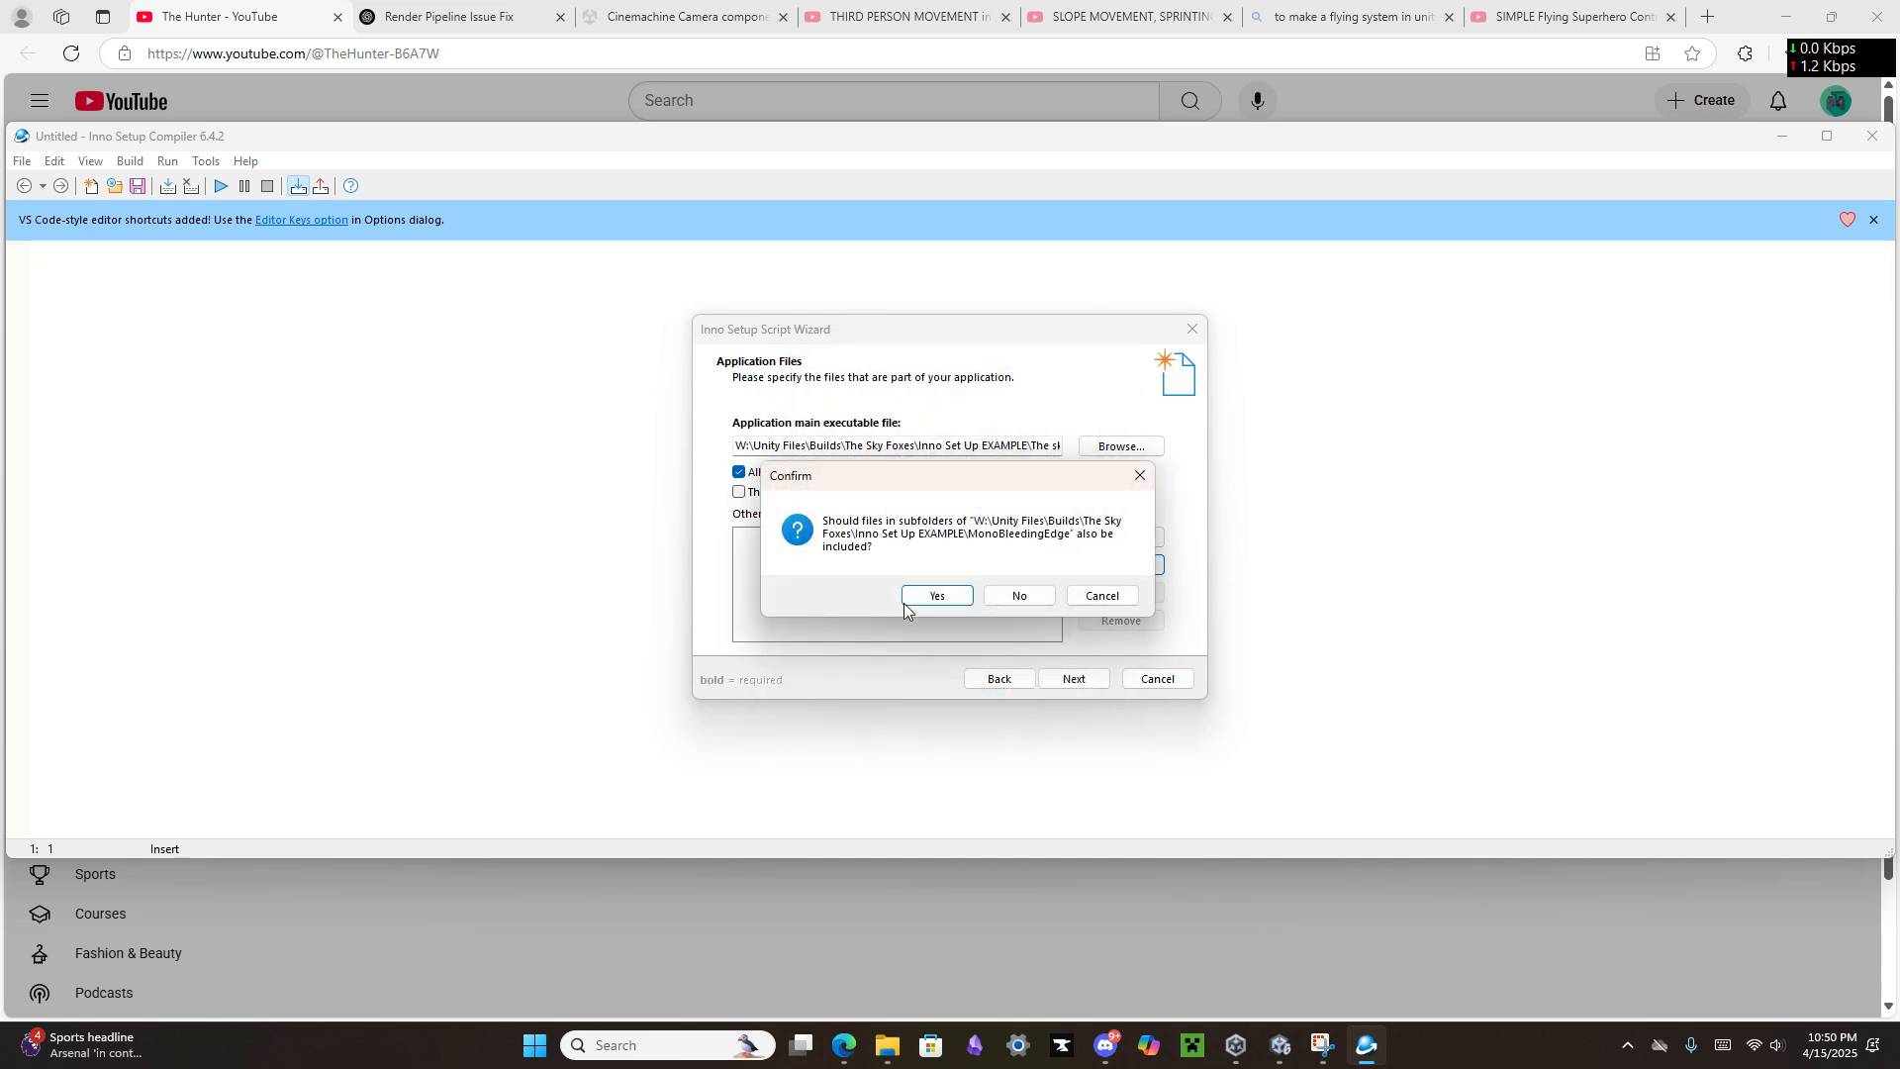
pyautogui.click(936, 597)
# Step: Add the outer The sky foxes_Data folder from Inno Set Up EXAMPLE to the application files, including its subfolders
pyautogui.click(1114, 566)
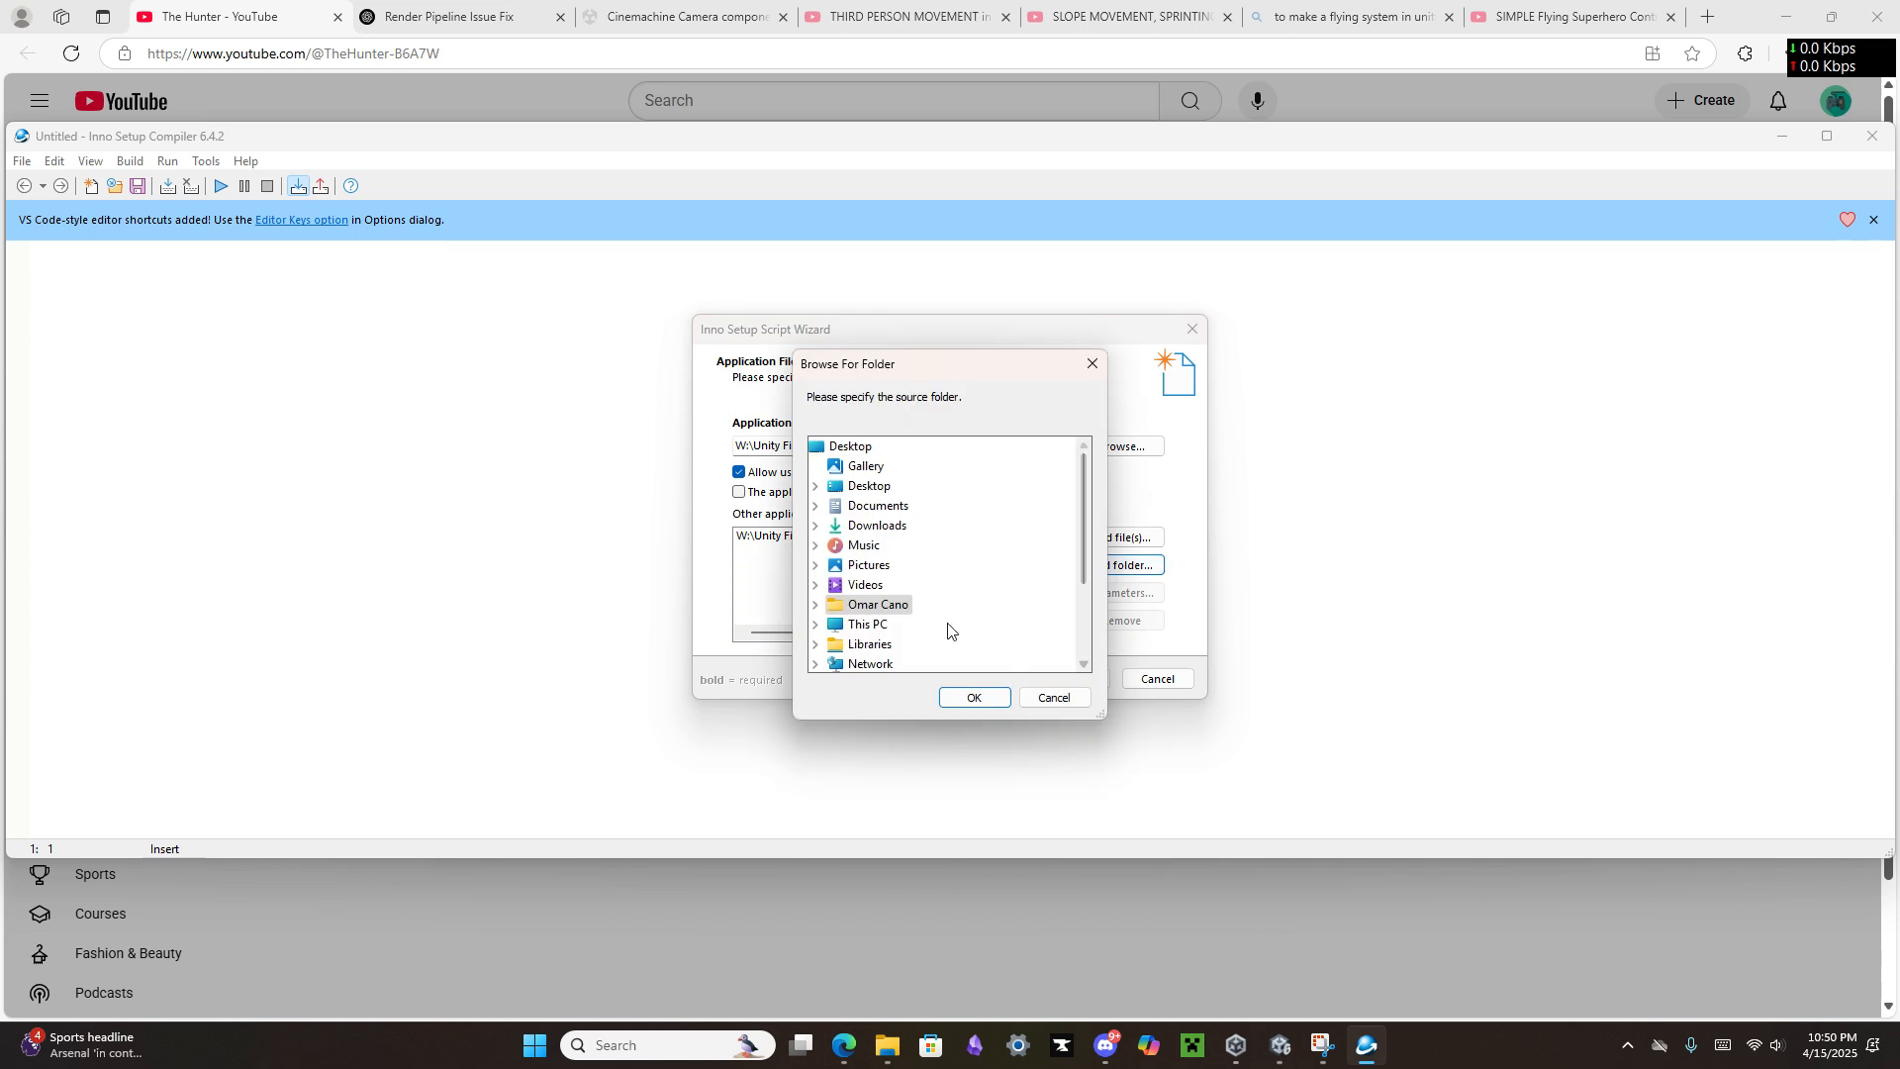
pyautogui.scroll(-1, 949, 631)
pyautogui.click(820, 567)
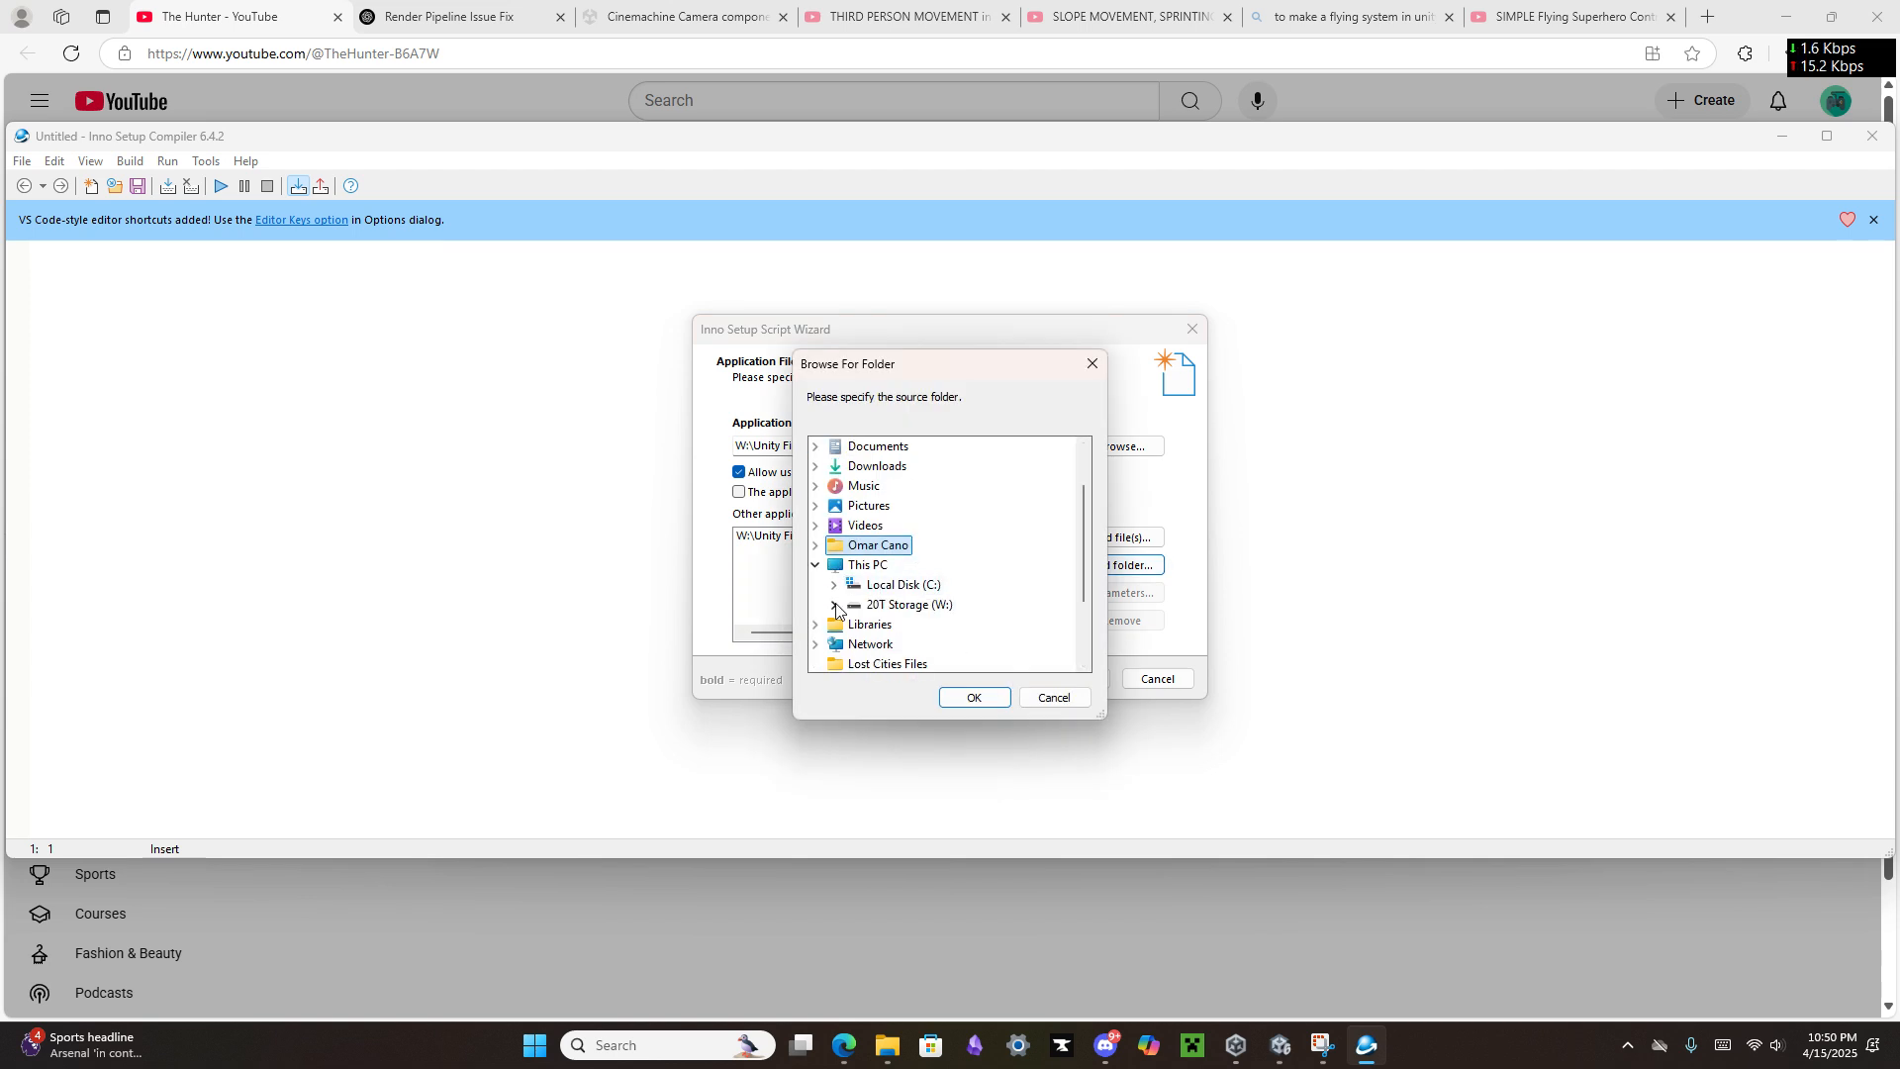
pyautogui.click(835, 604)
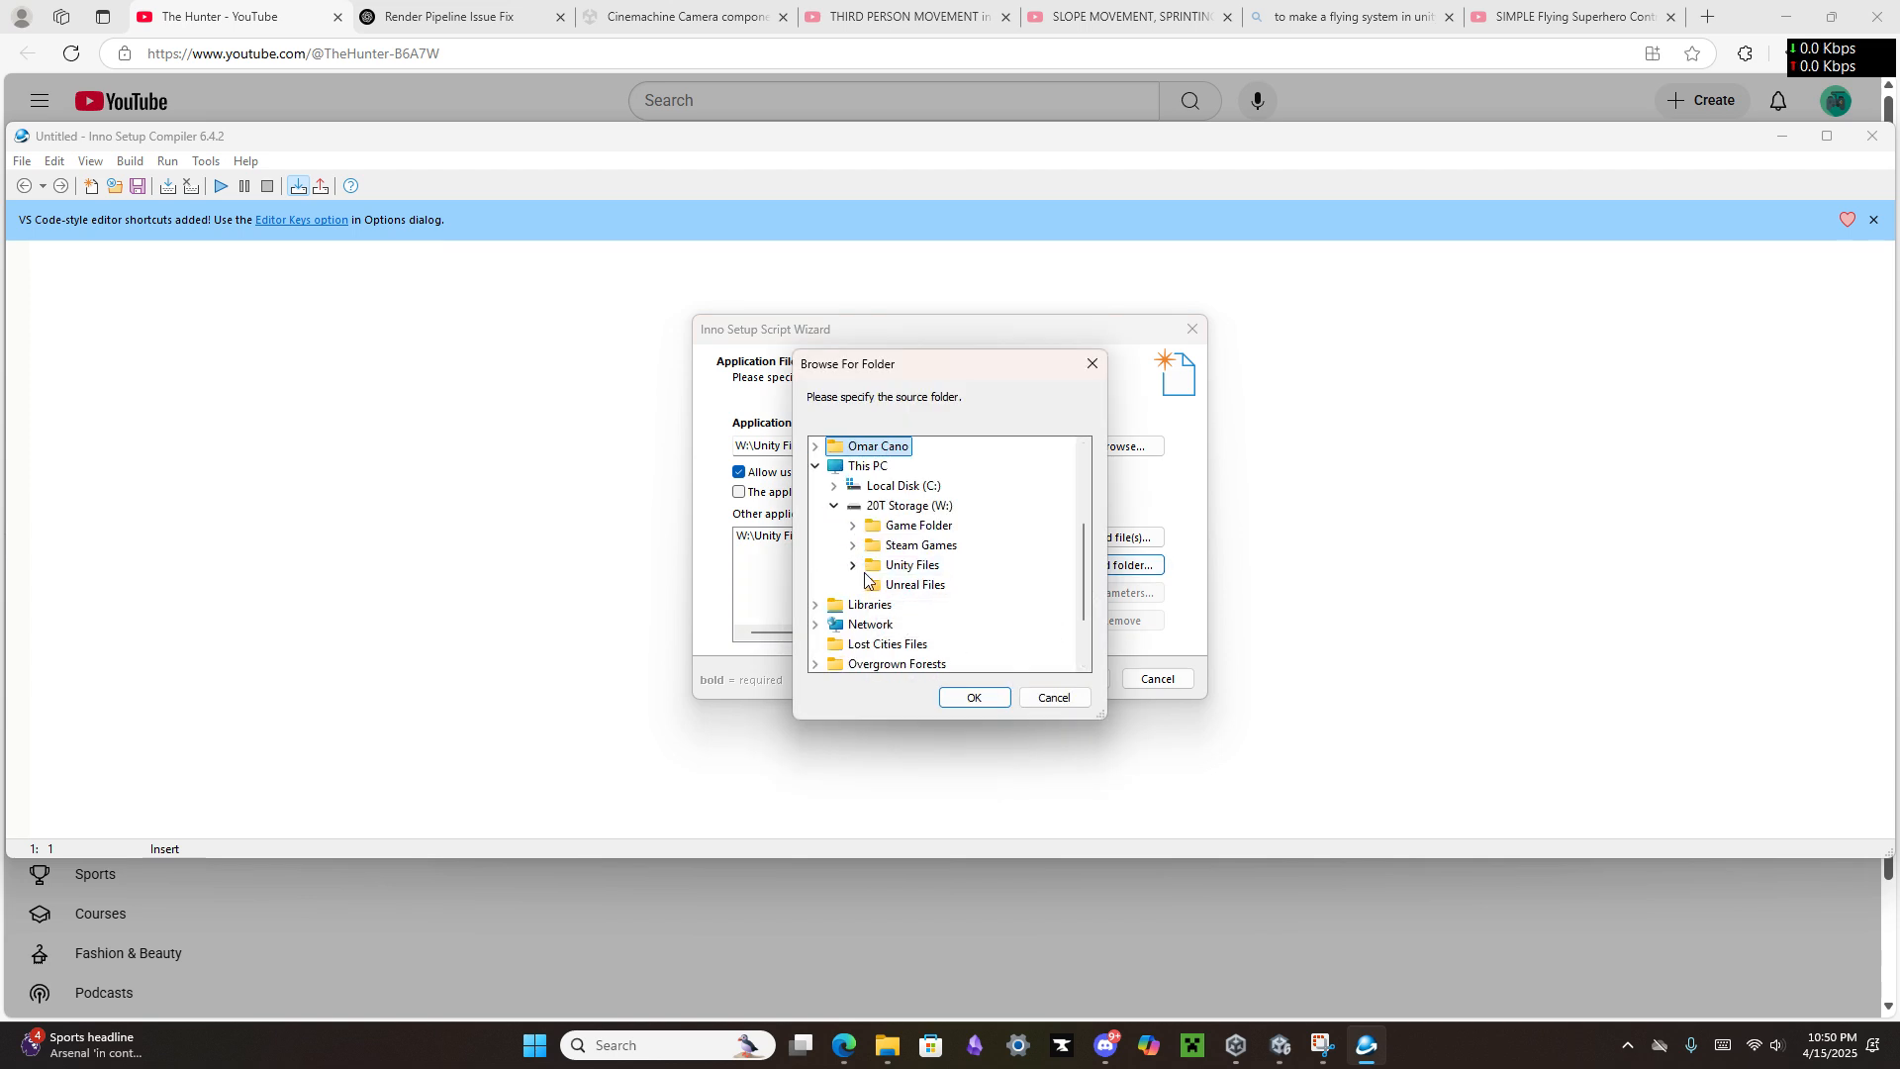
pyautogui.doubleClick(940, 573)
pyautogui.click(871, 526)
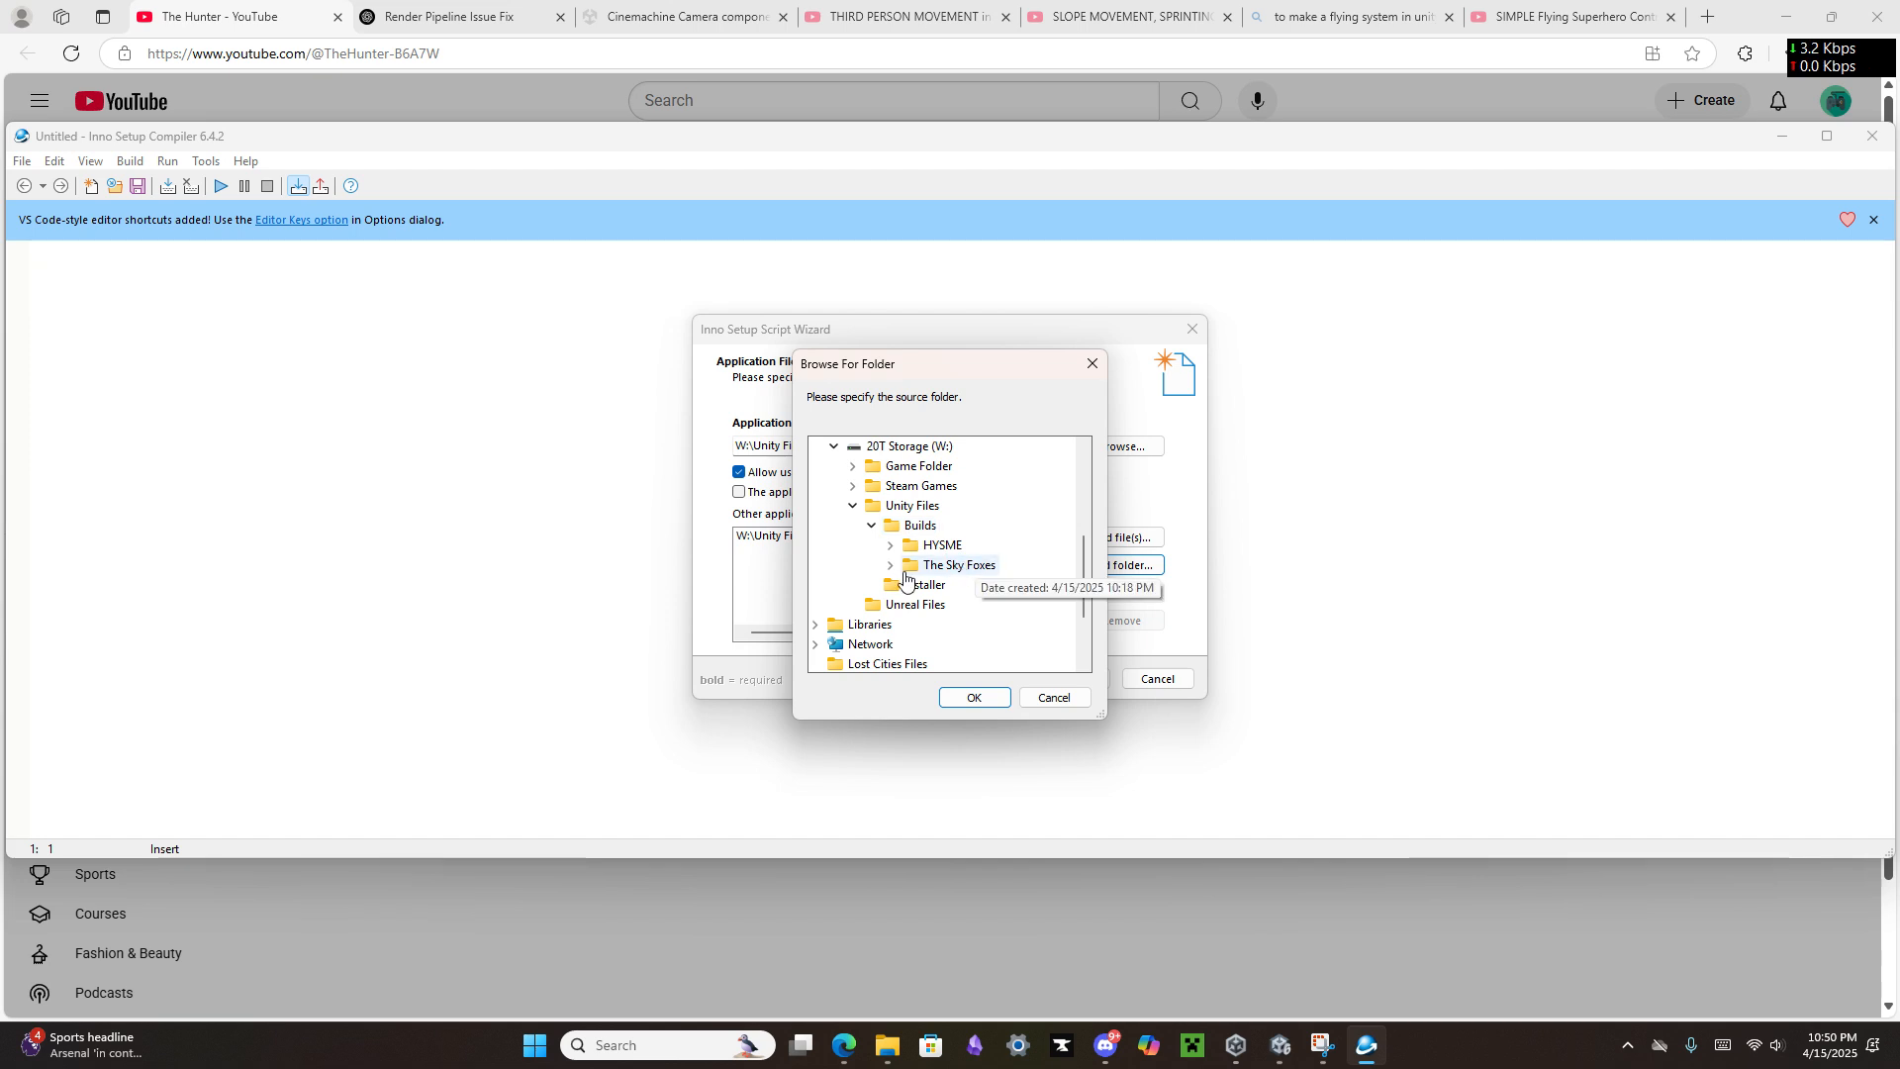
pyautogui.click(887, 570)
pyautogui.click(885, 578)
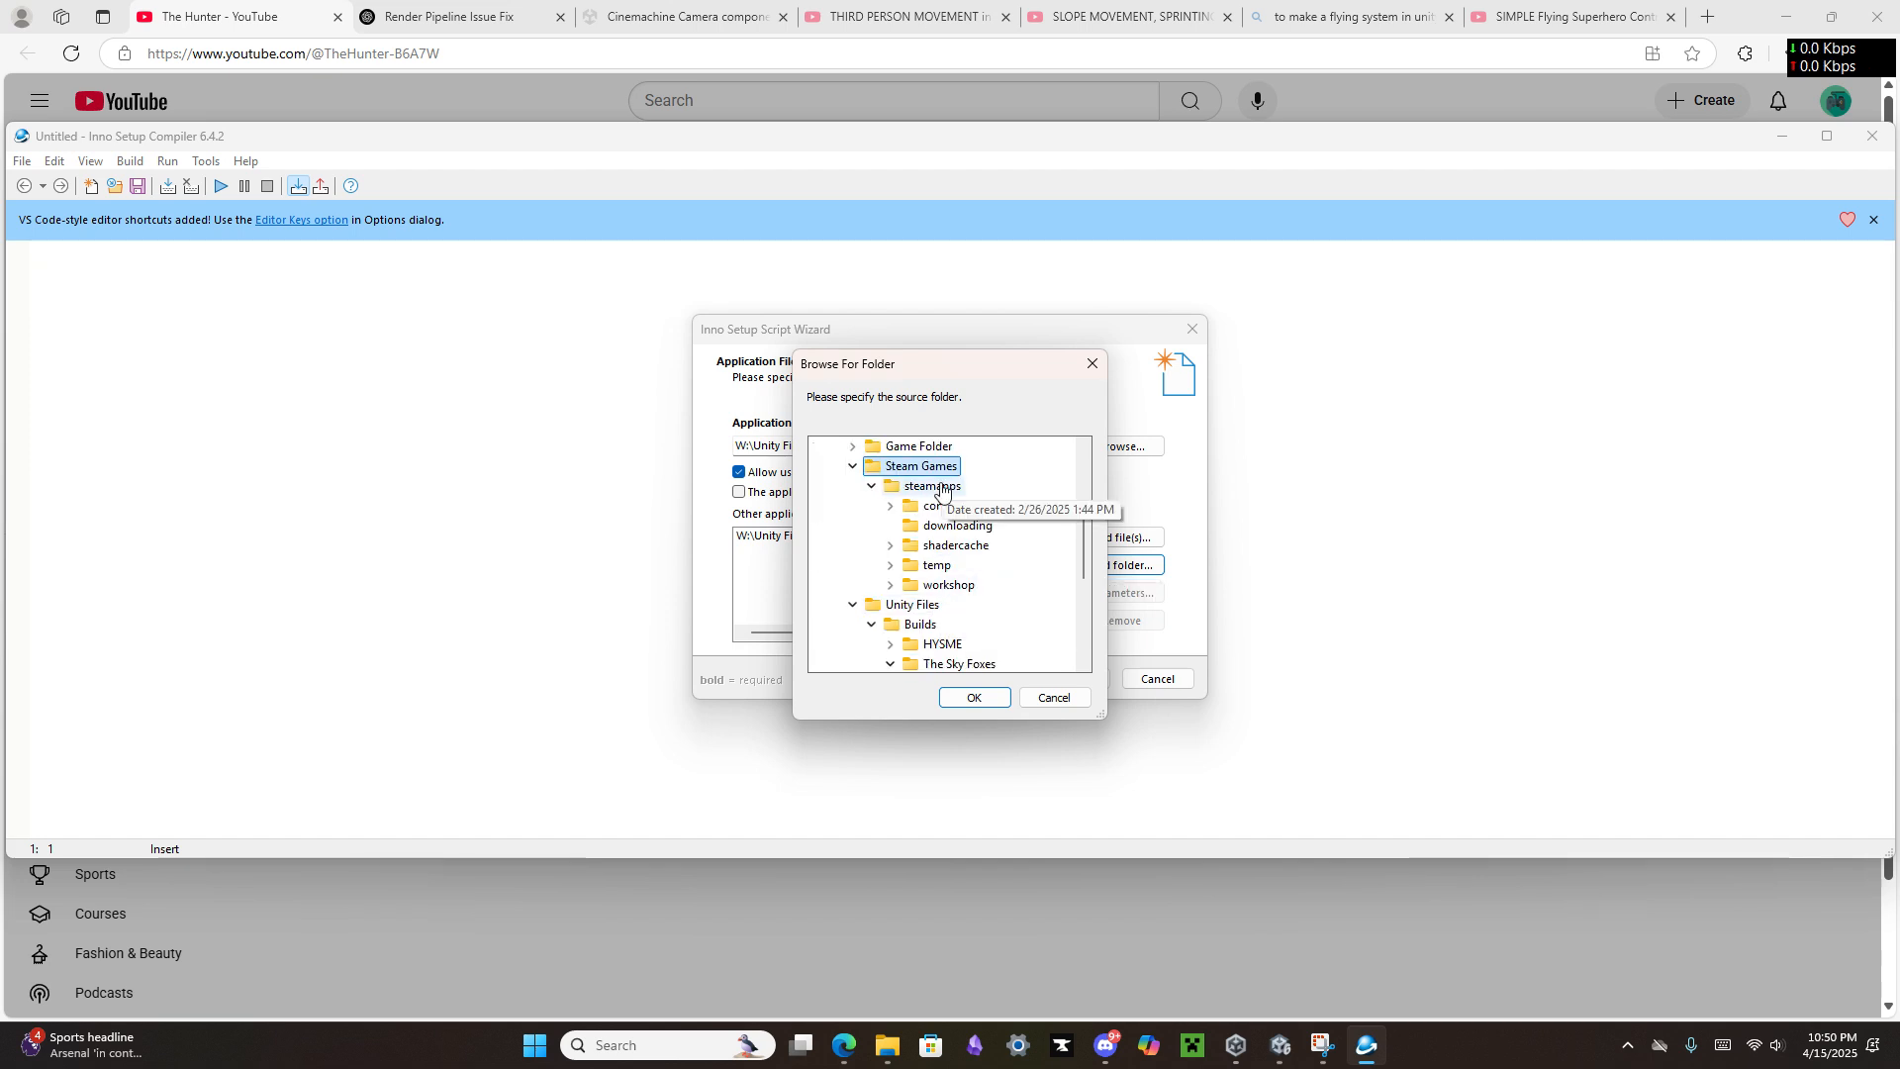
pyautogui.scroll(2, 938, 555)
pyautogui.click(852, 584)
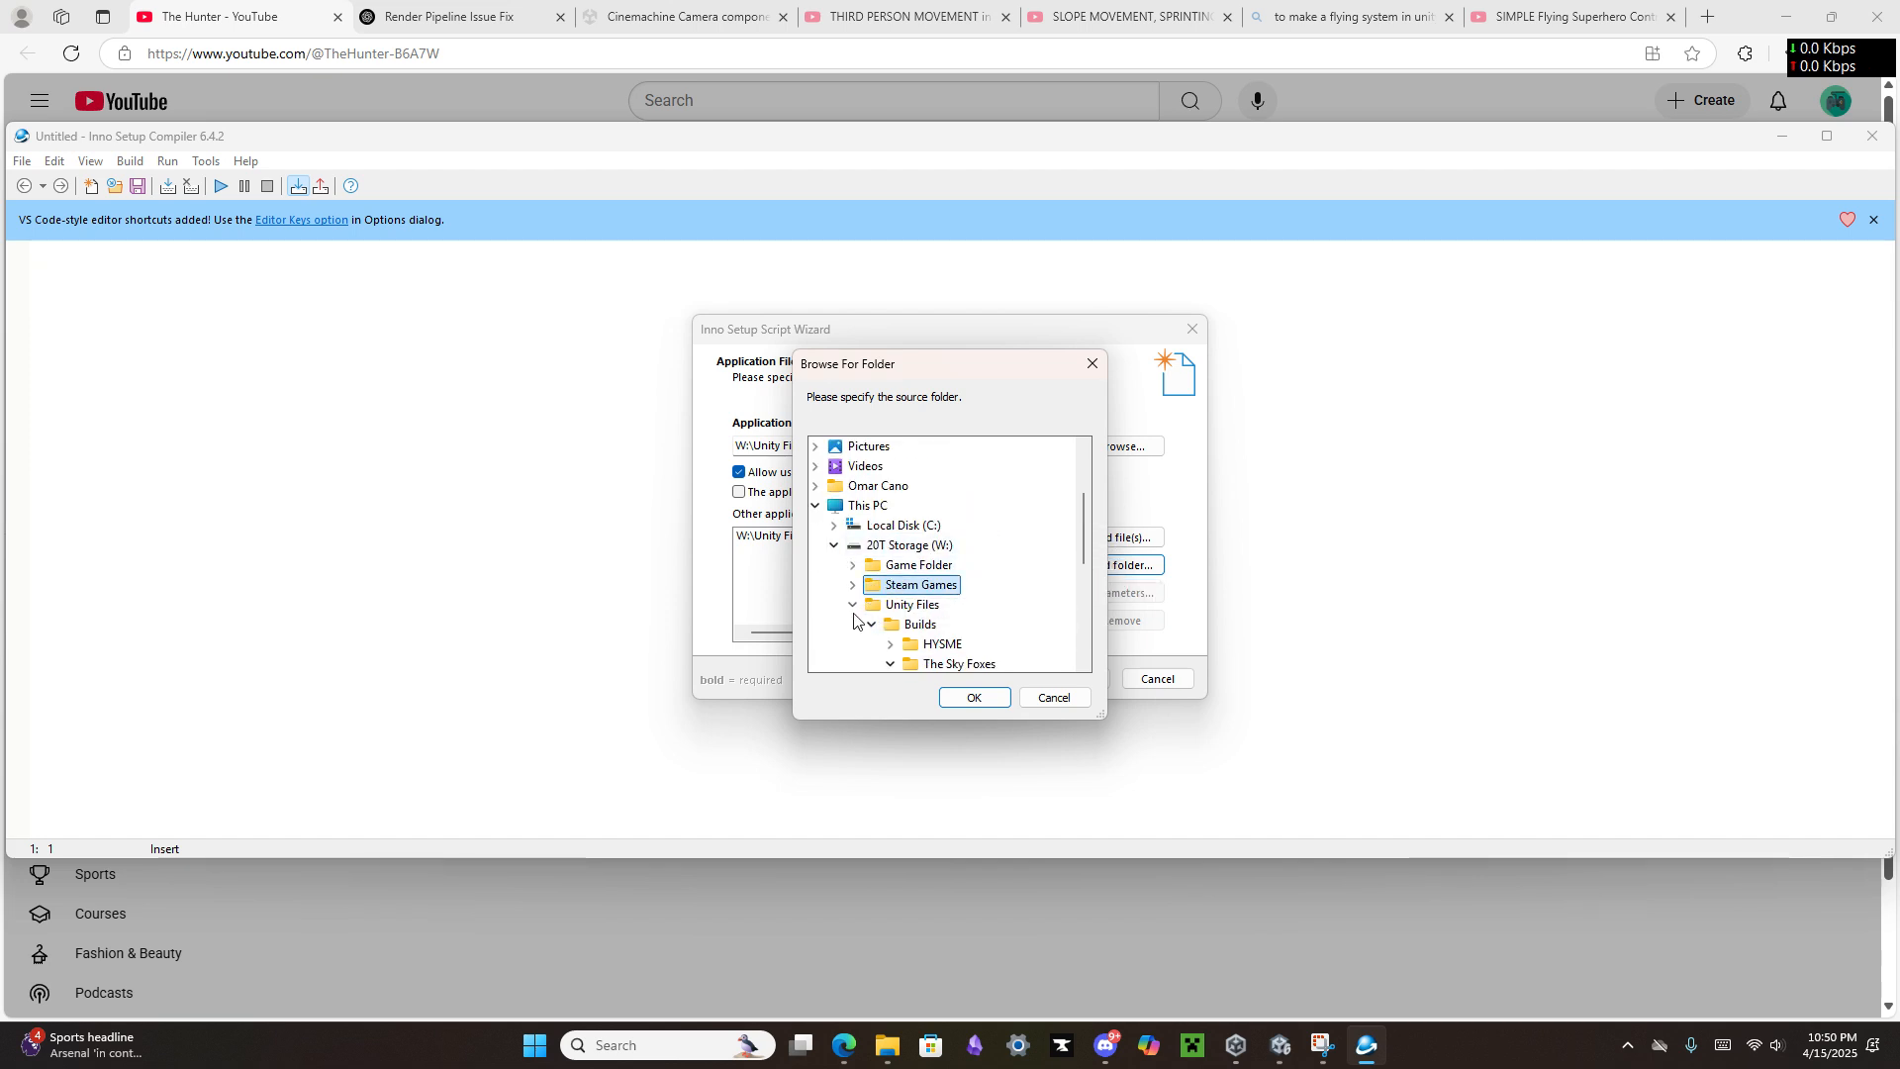
pyautogui.scroll(-3, 859, 611)
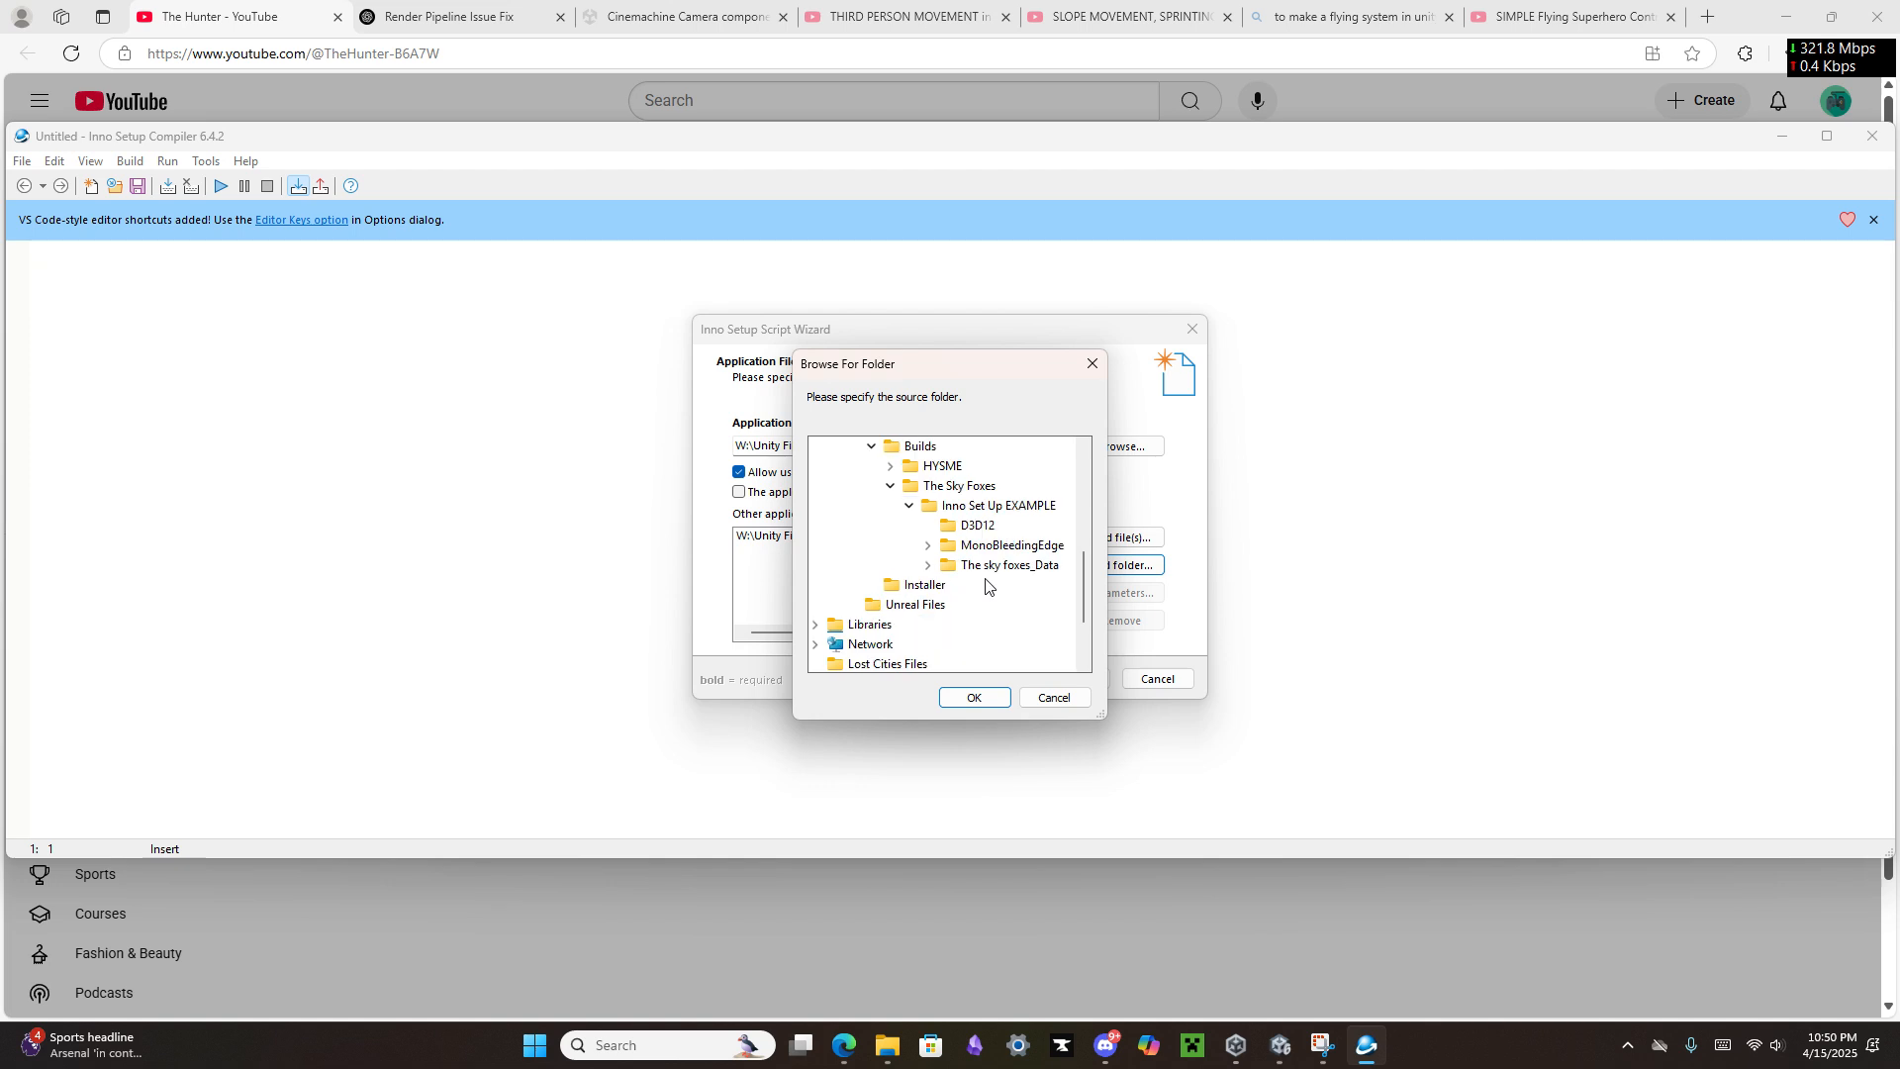
pyautogui.doubleClick(942, 565)
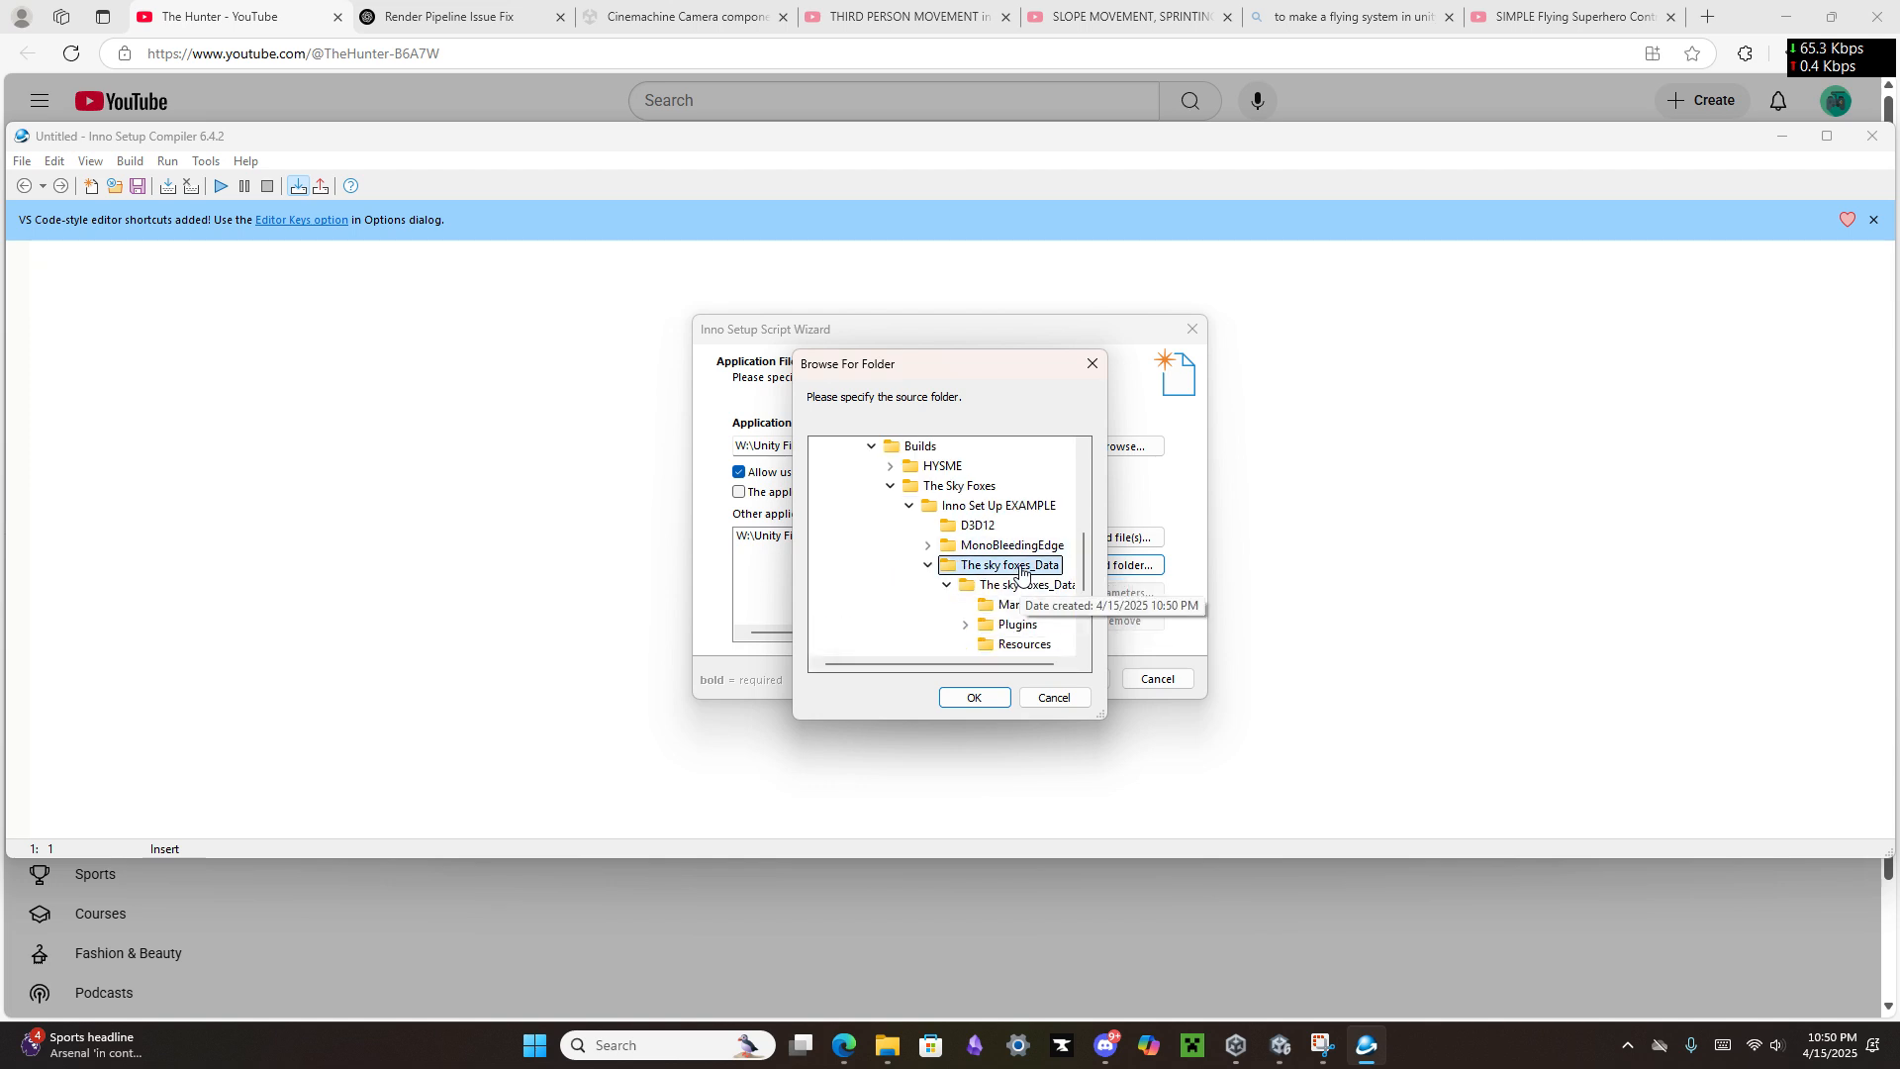
pyautogui.click(987, 698)
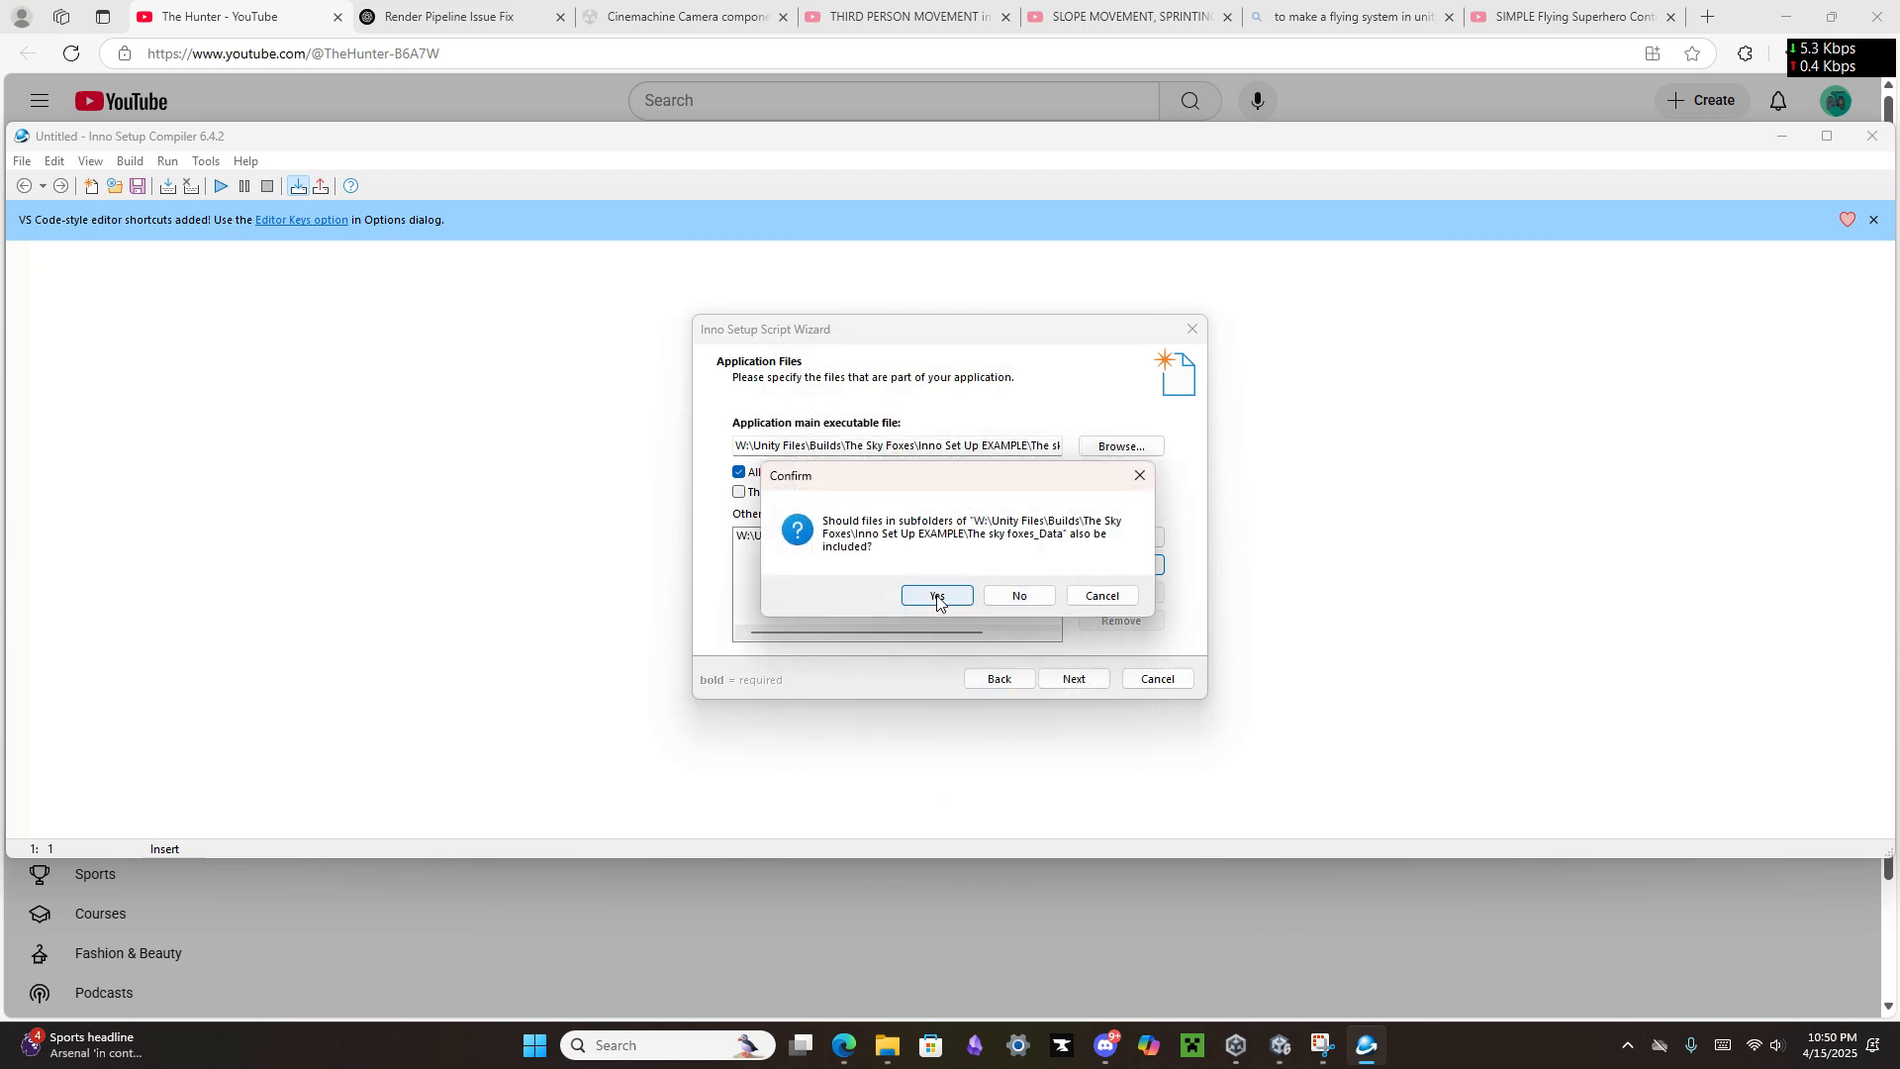
pyautogui.click(938, 597)
# Step: Add UnityPlayer.dll from the Inno Set Up EXAMPLE folder to the other application files
pyautogui.click(1110, 538)
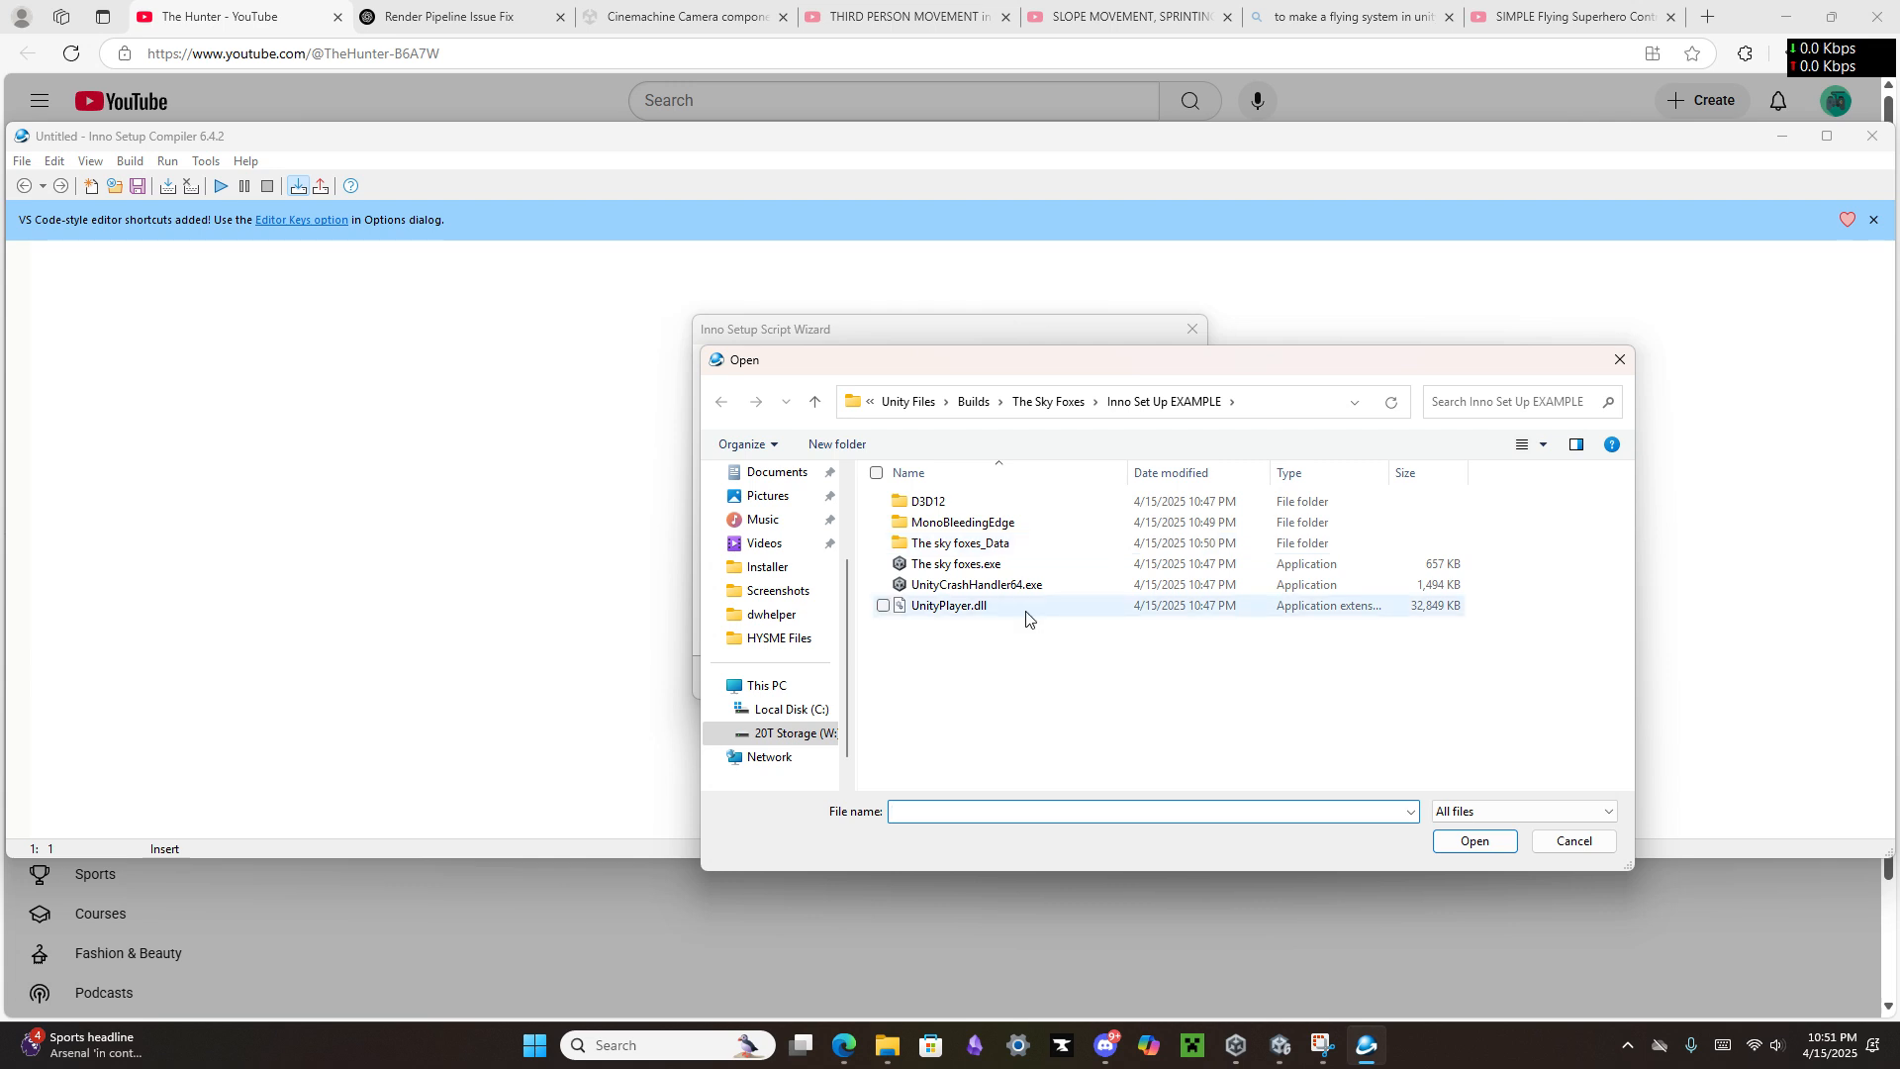
pyautogui.click(1019, 607)
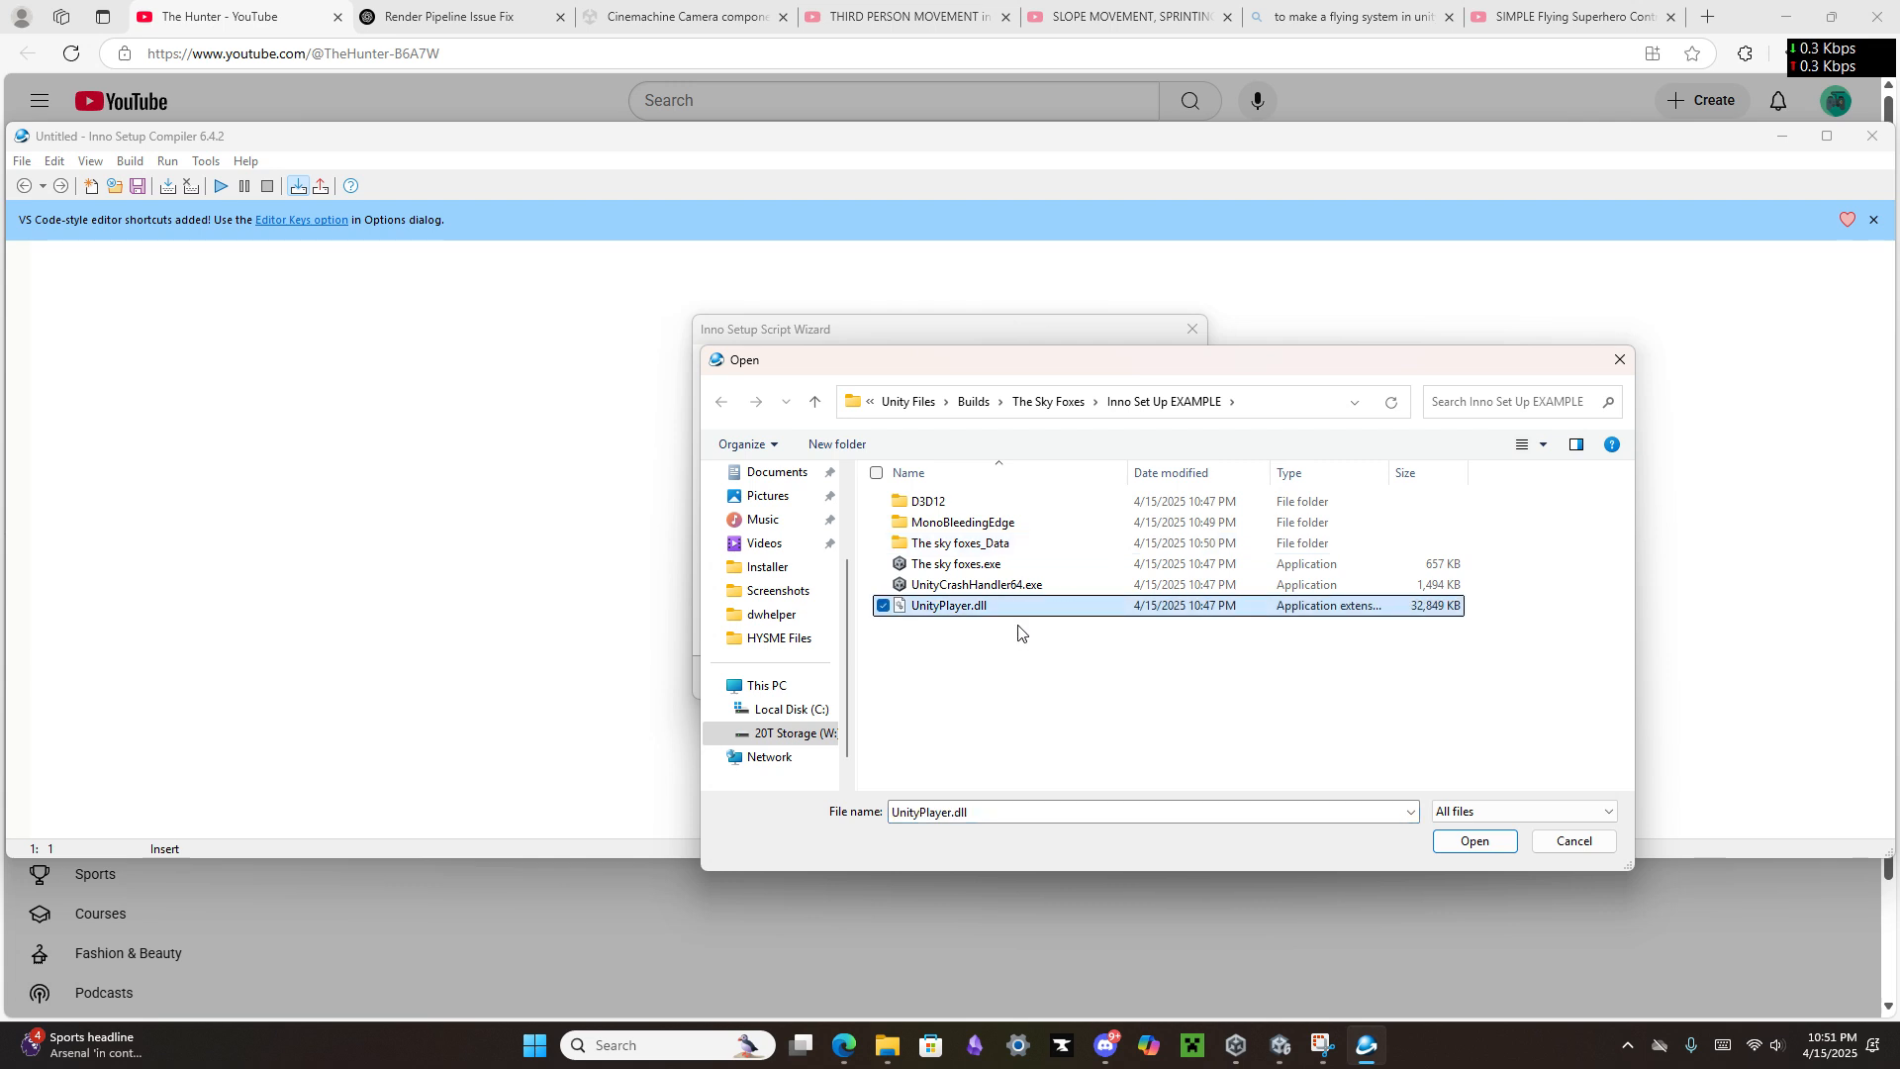
pyautogui.click(1475, 841)
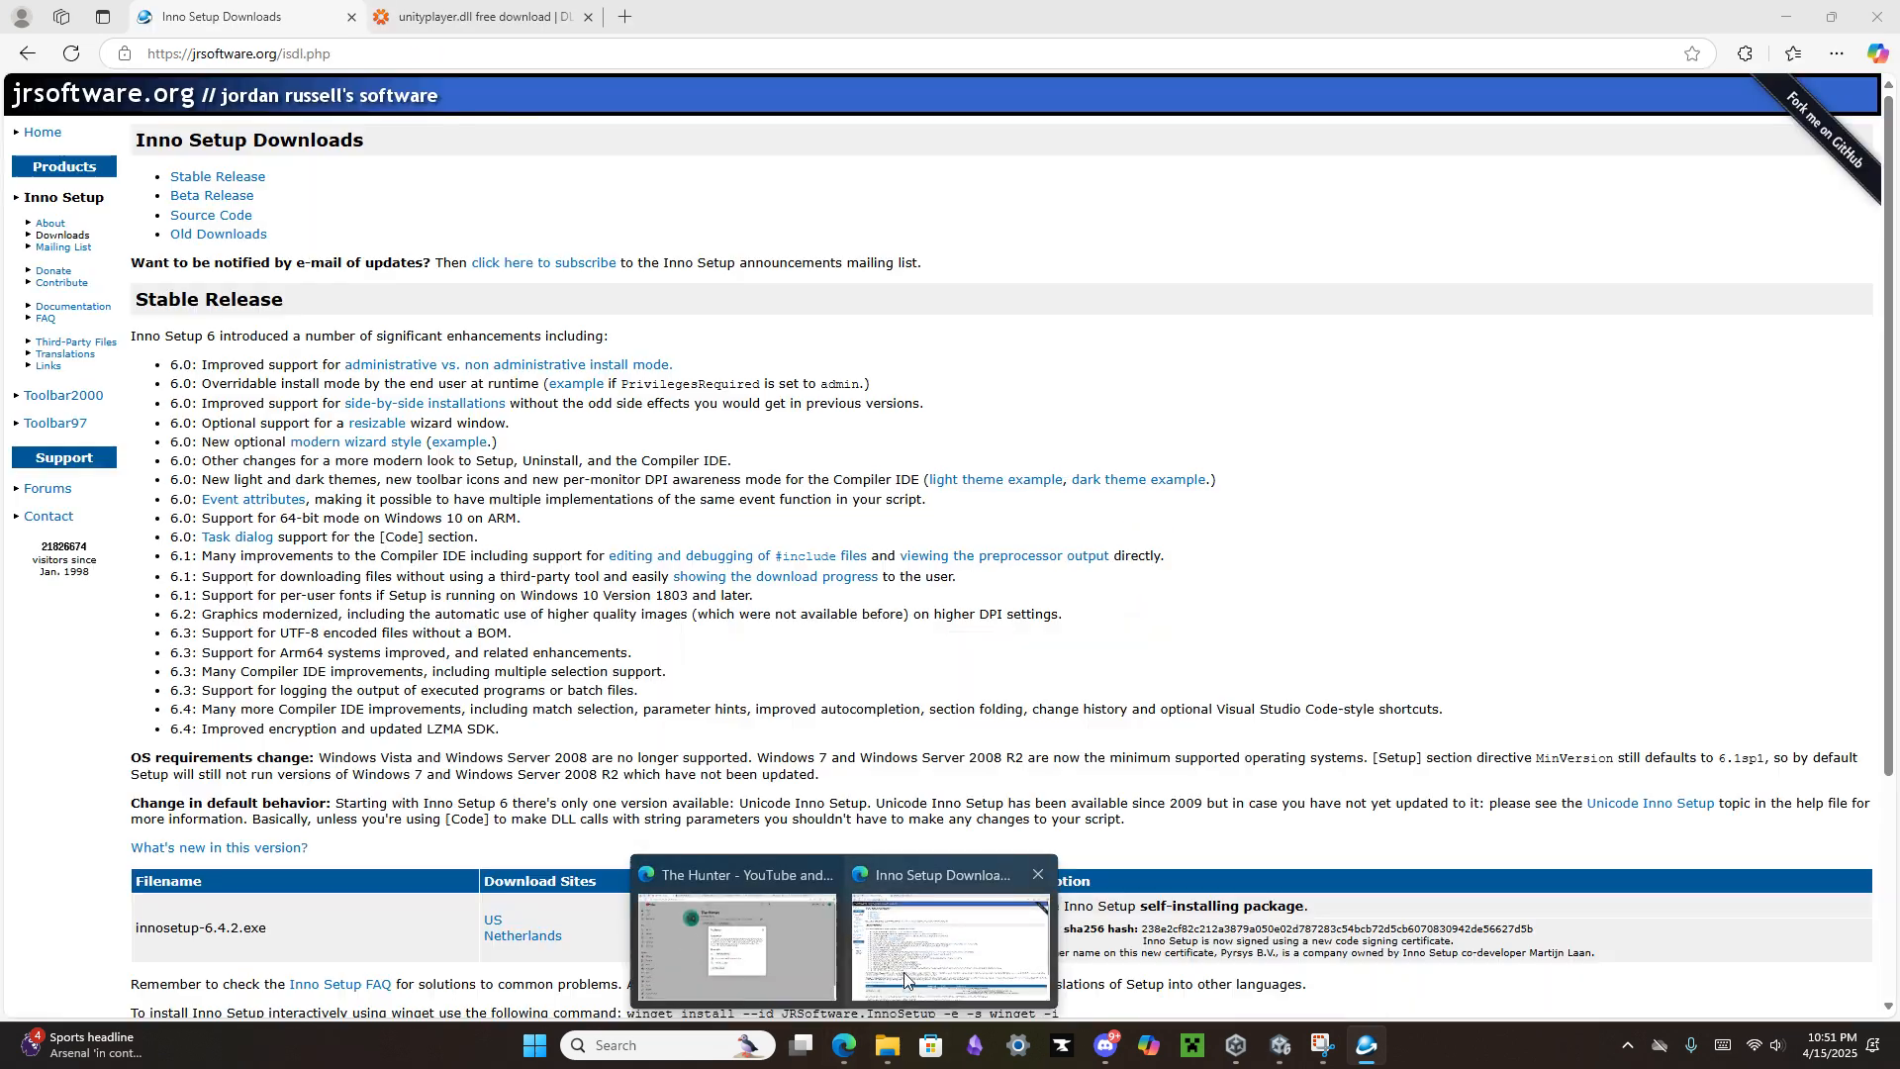
# Step: Switch to the browser and review the unityplayer.dll versions offered for download on DLL-files.com
pyautogui.click(940, 980)
pyautogui.click(484, 13)
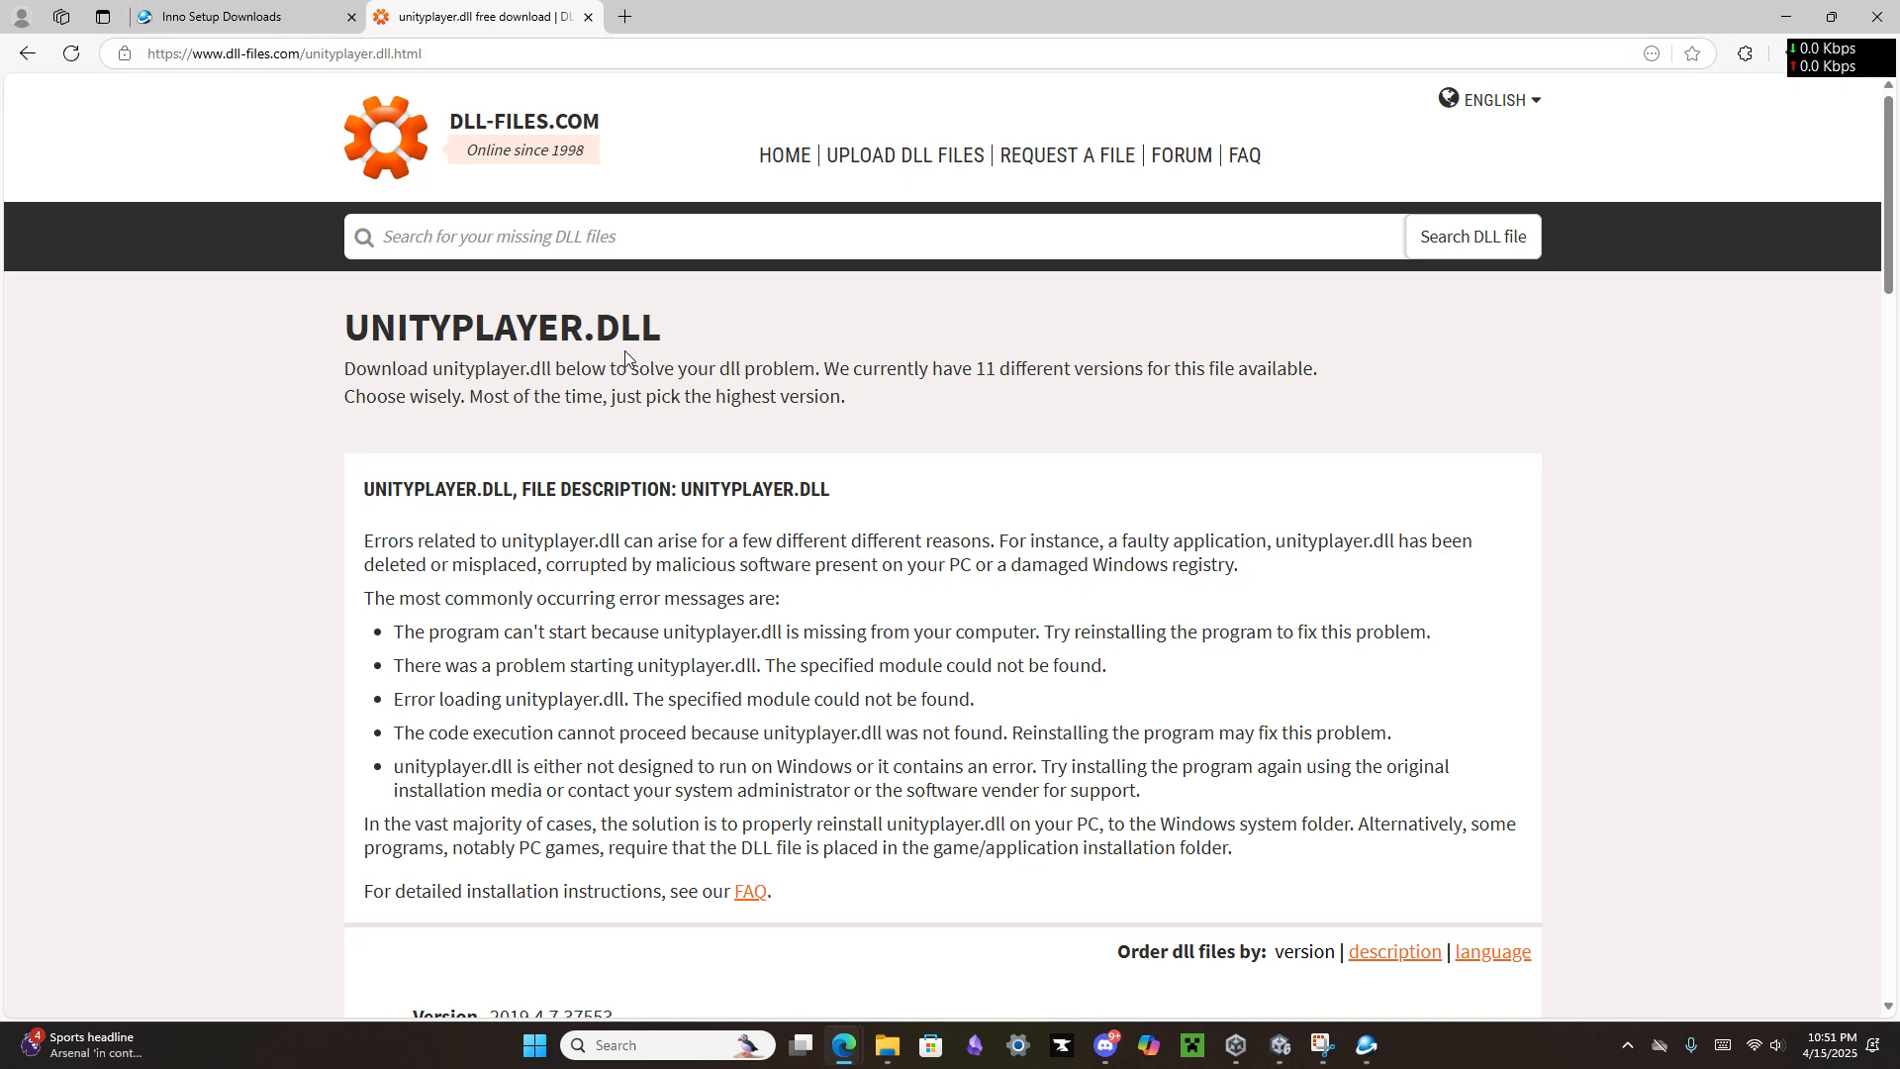
pyautogui.scroll(-3, 787, 594)
pyautogui.scroll(3, 852, 593)
pyautogui.scroll(-5, 841, 549)
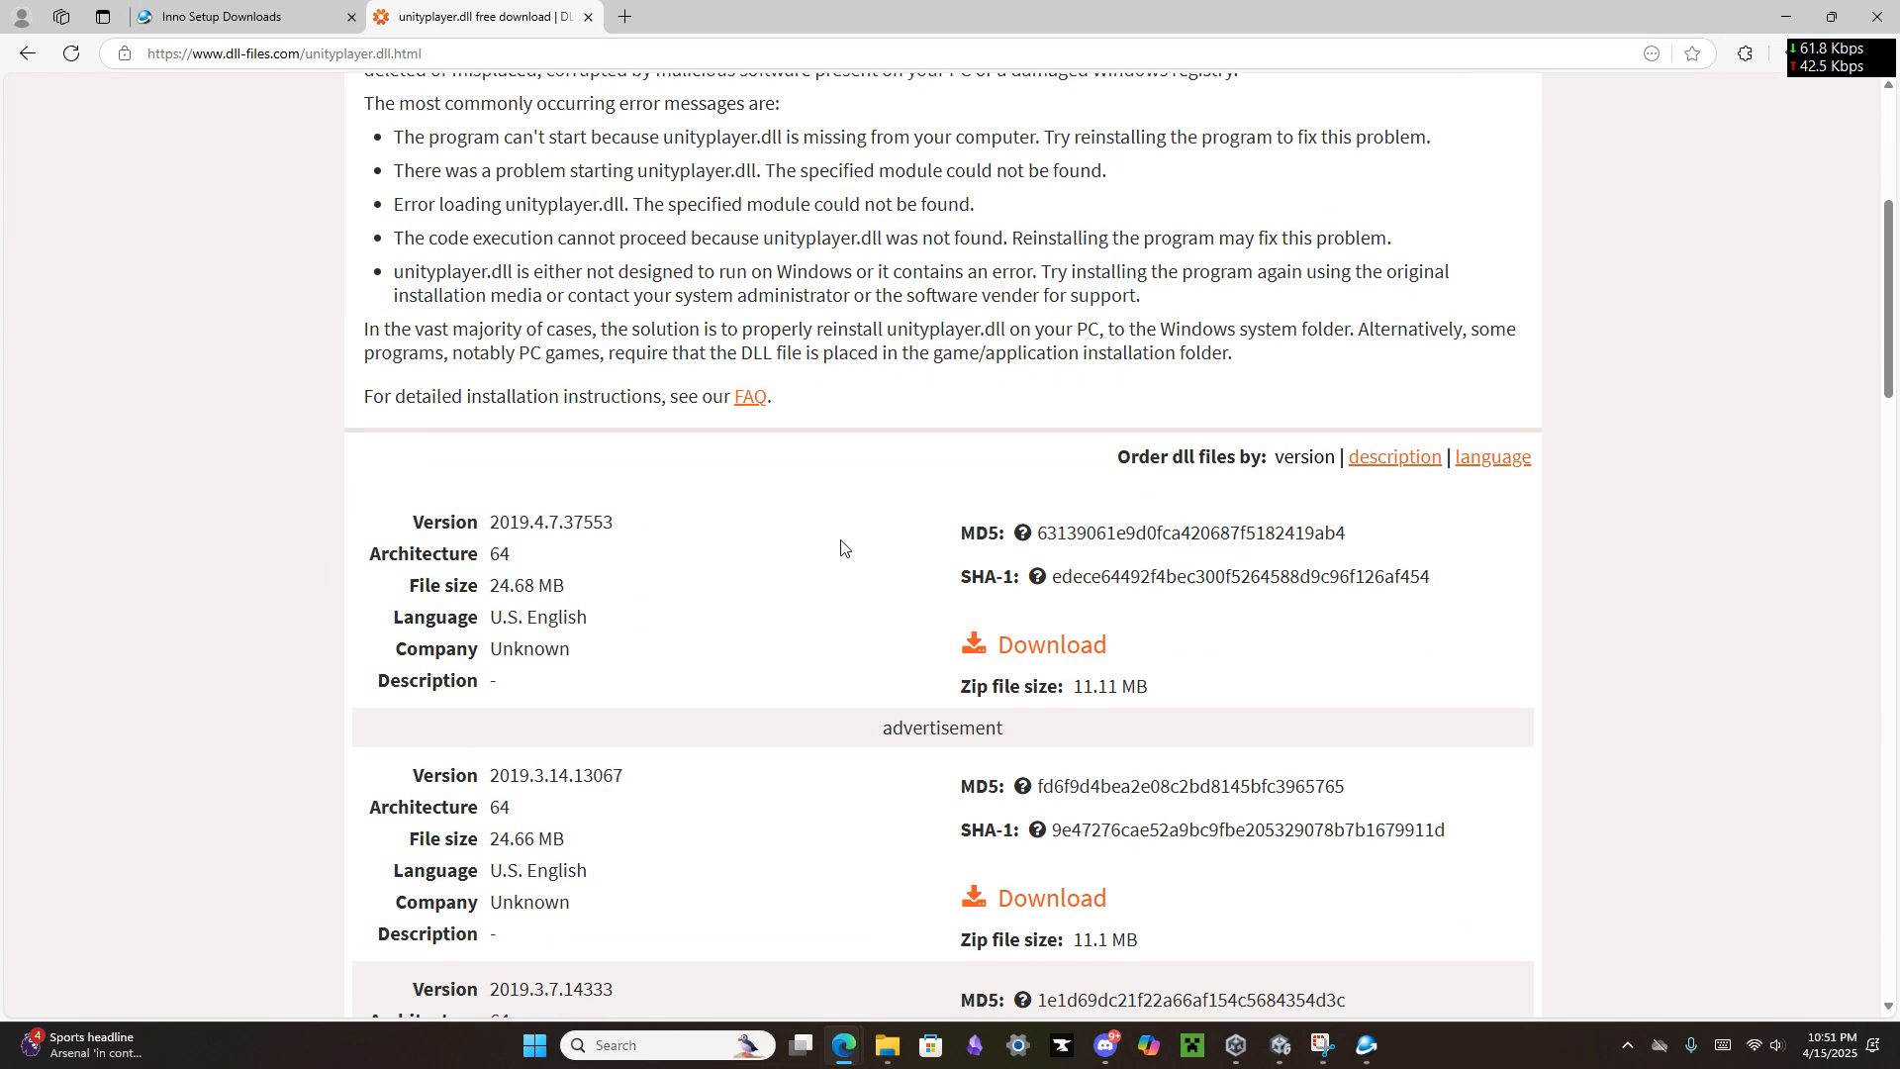
pyautogui.scroll(-1, 760, 861)
pyautogui.scroll(6, 761, 866)
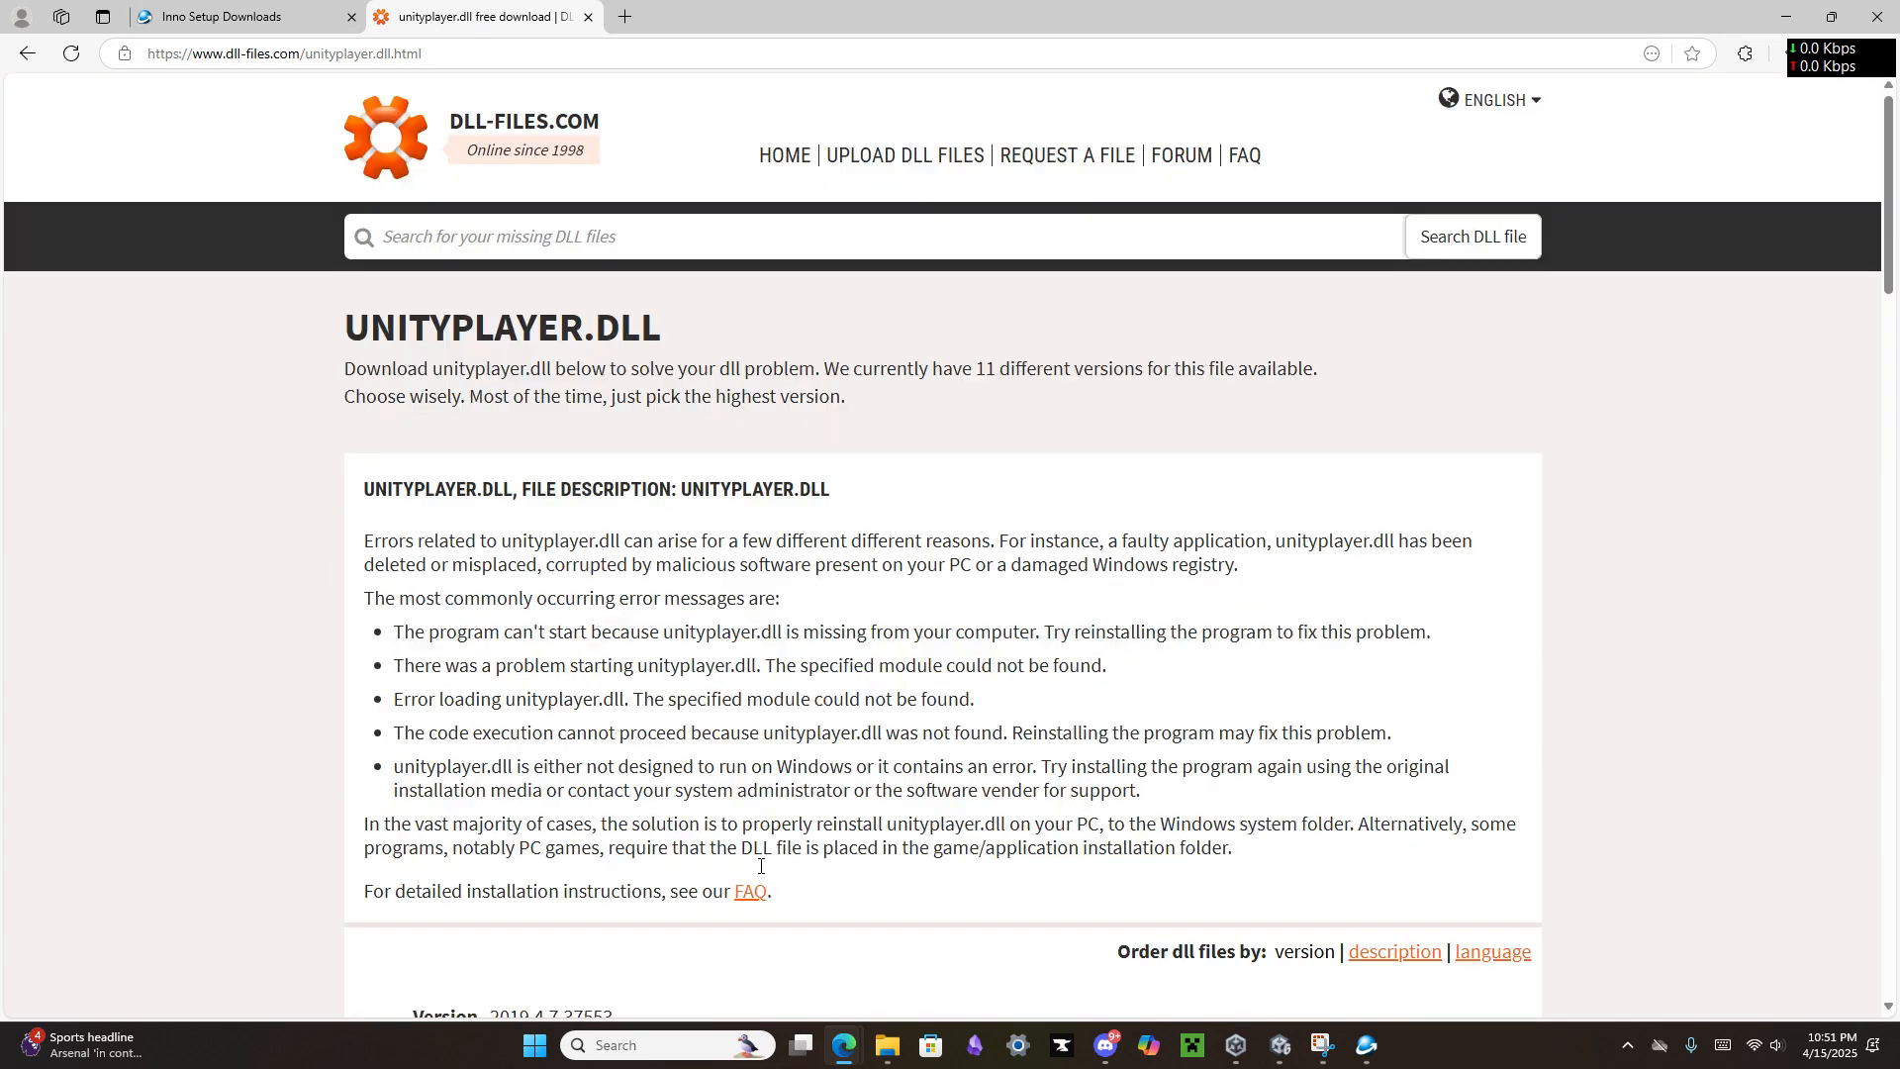
# Step: Compare the Inno Setup Downloads page with the unityplayer.dll page and return to the Inno Setup Script Wizard
pyautogui.click(291, 6)
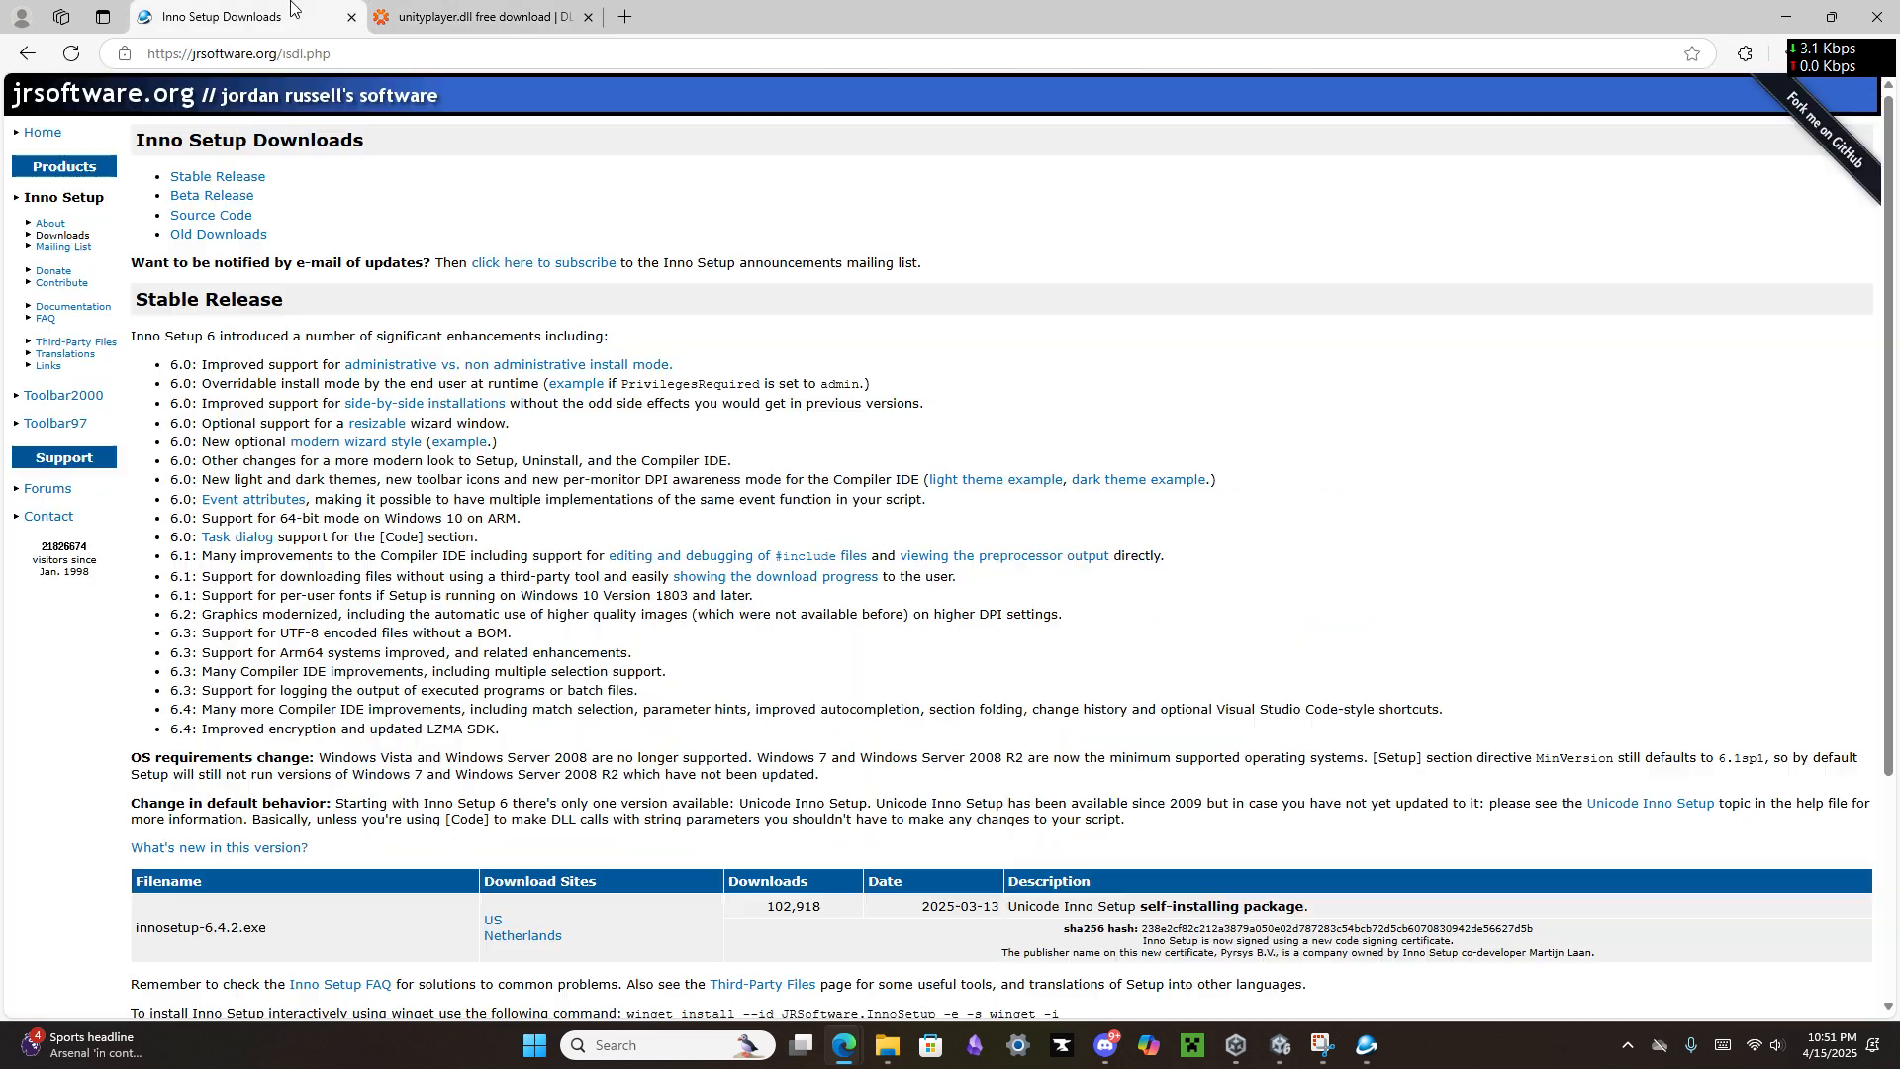
pyautogui.click(473, 8)
pyautogui.click(315, 12)
pyautogui.click(462, 13)
pyautogui.click(334, 25)
pyautogui.click(1367, 1046)
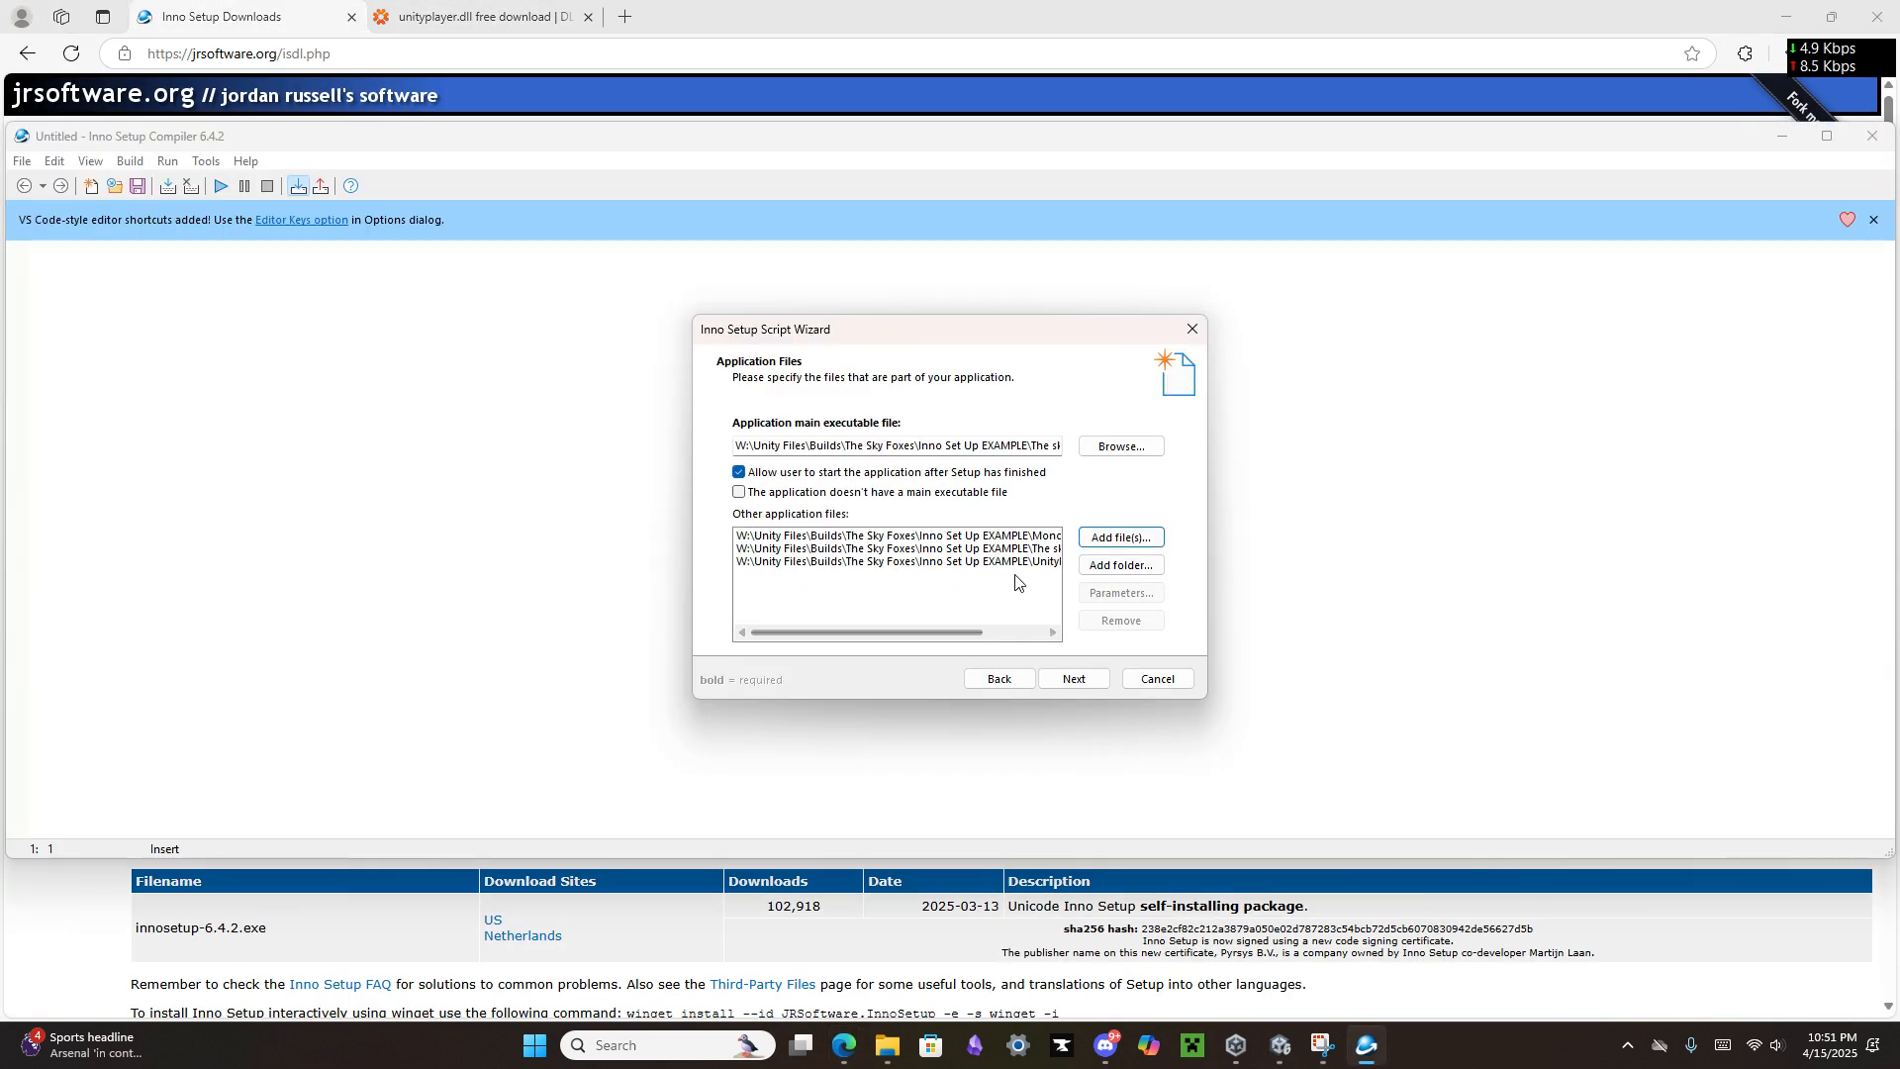
# Step: Accept the default file association, shortcuts, documentation, administrative install mode, registry and English language settings, proceeding to Compiler Settings
pyautogui.click(1067, 683)
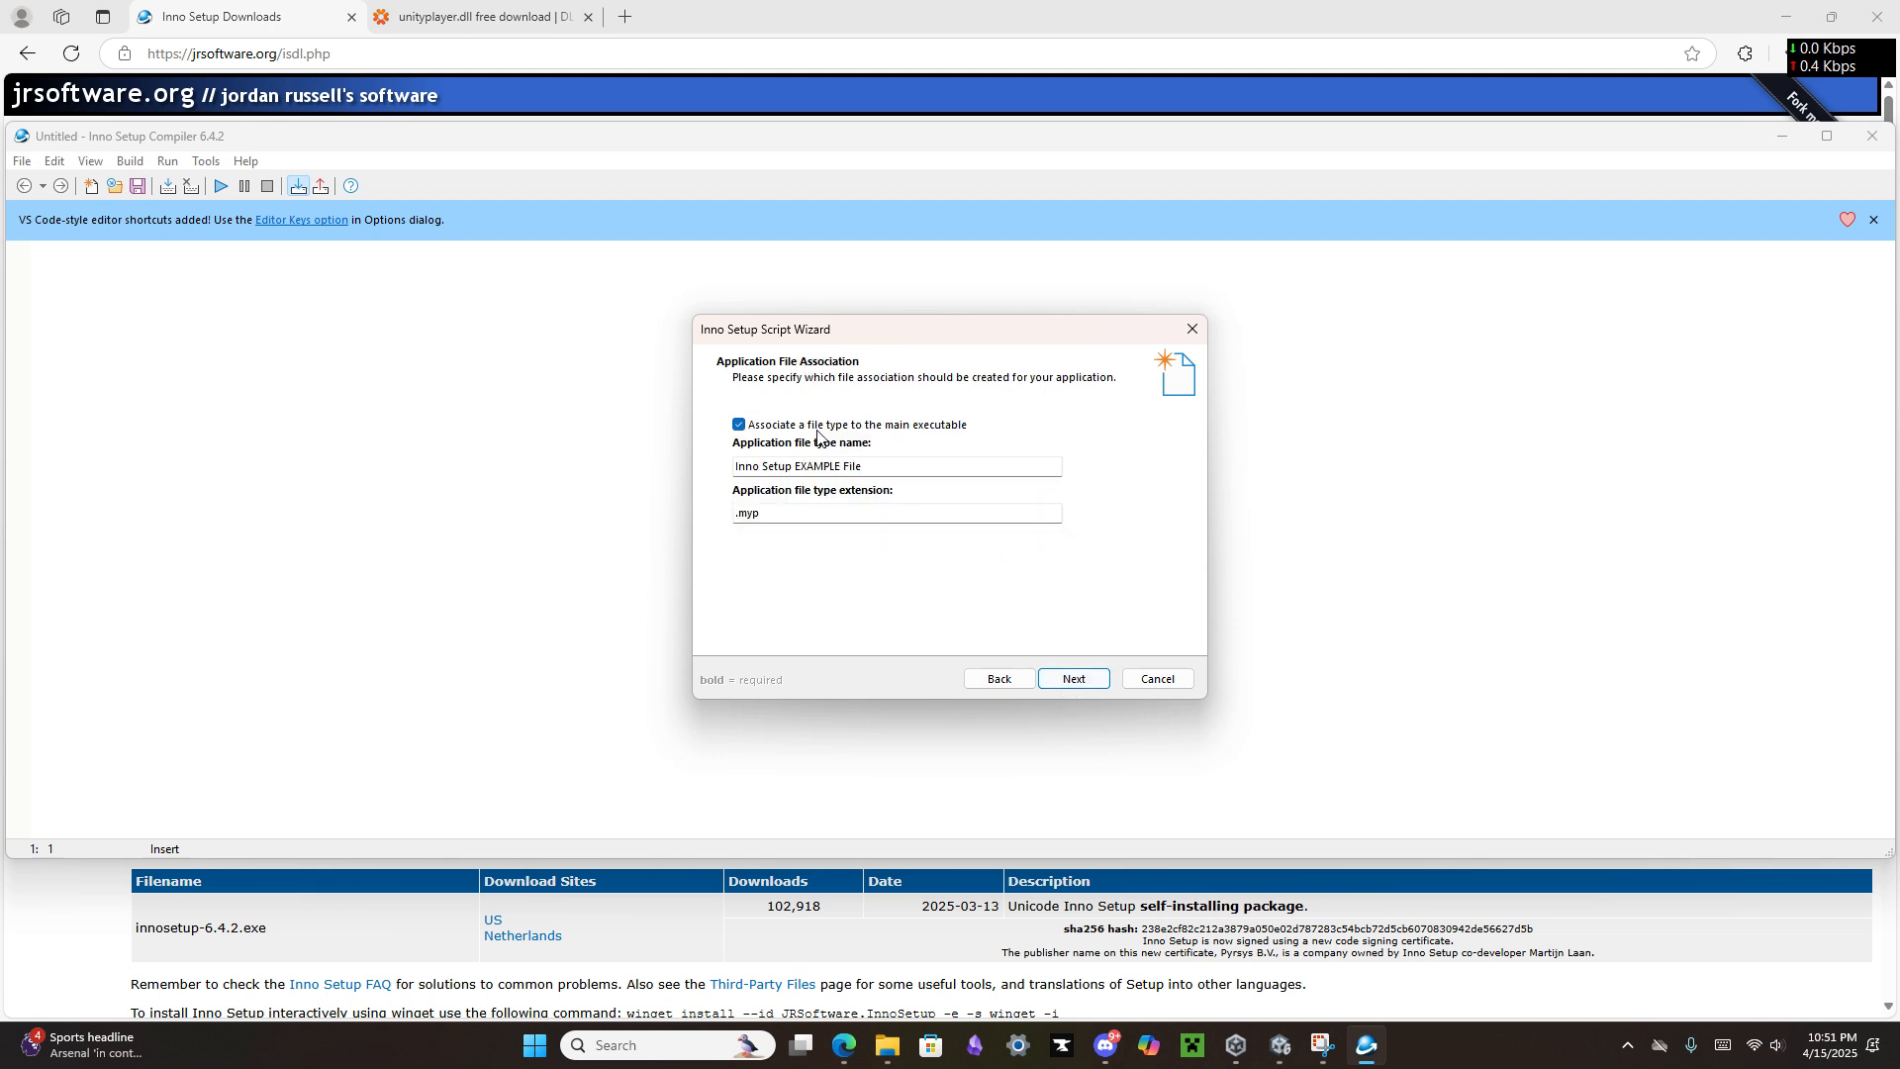
pyautogui.click(1072, 683)
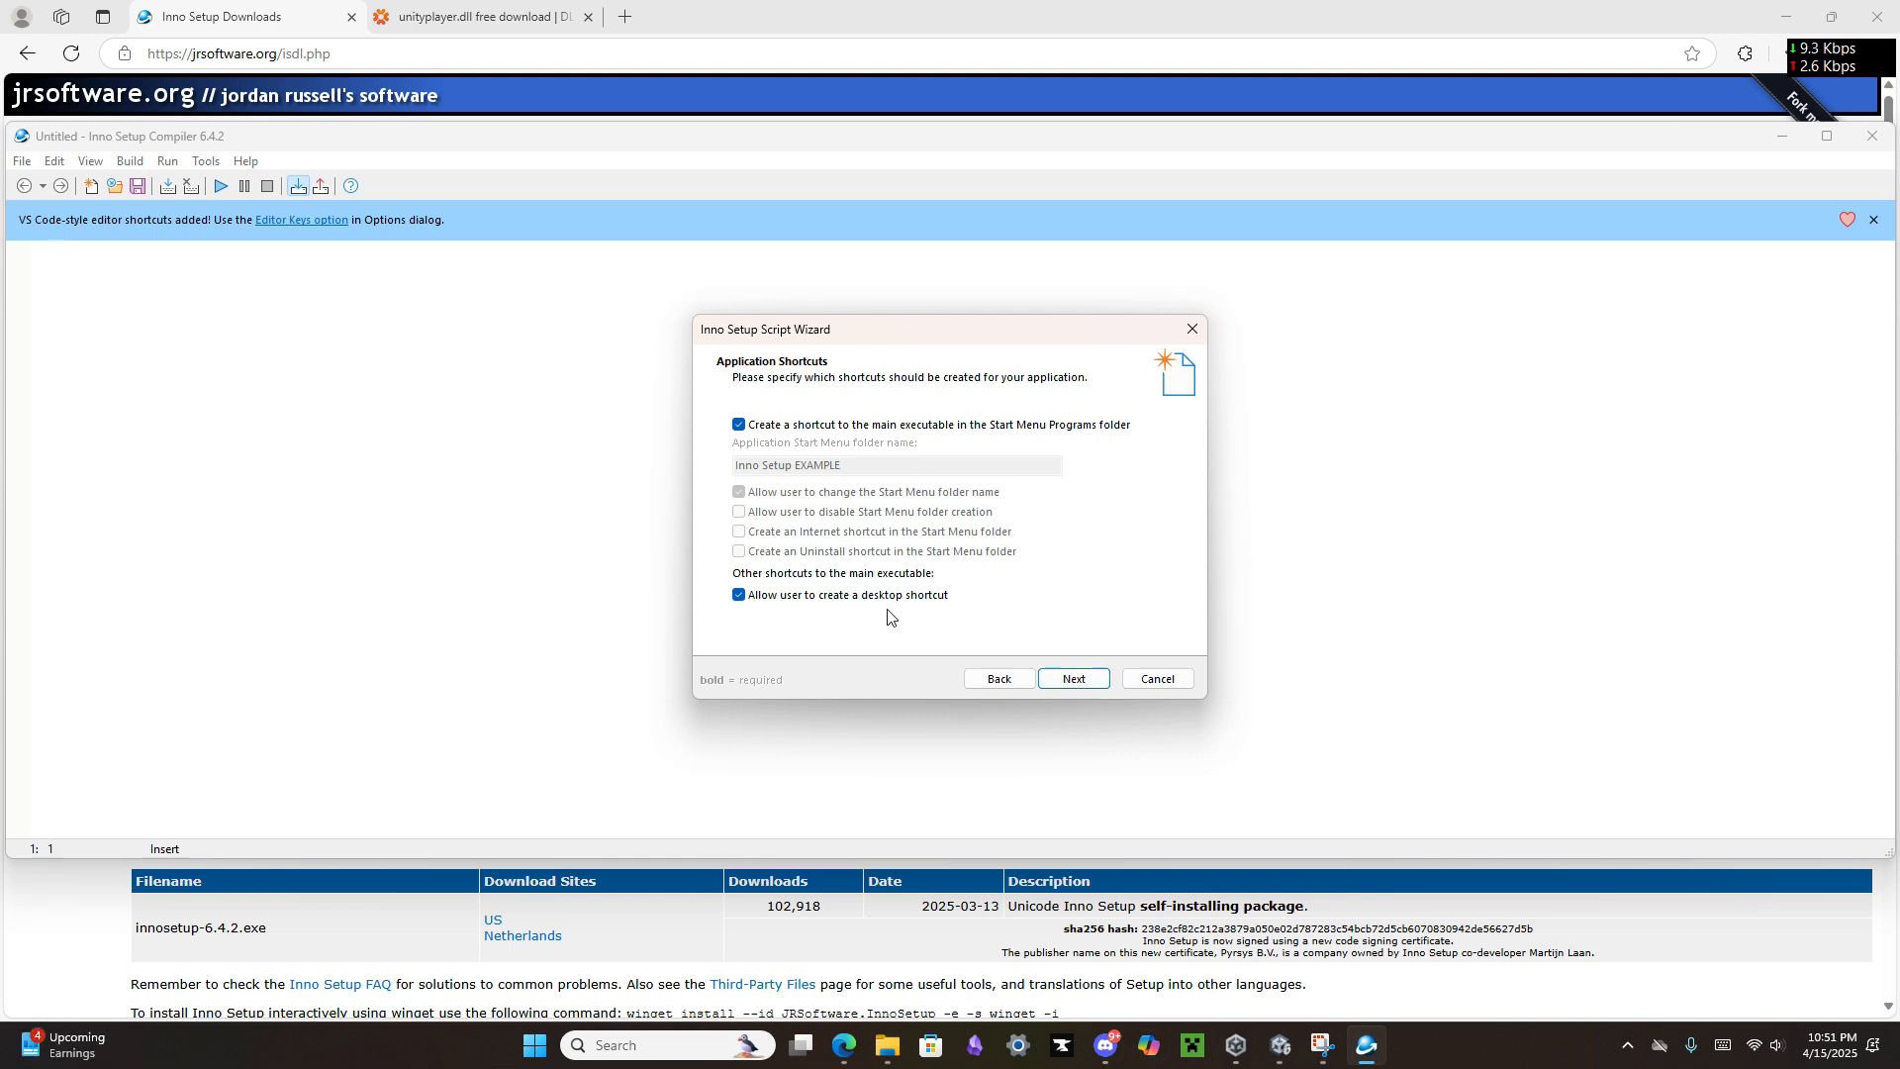
pyautogui.click(1060, 686)
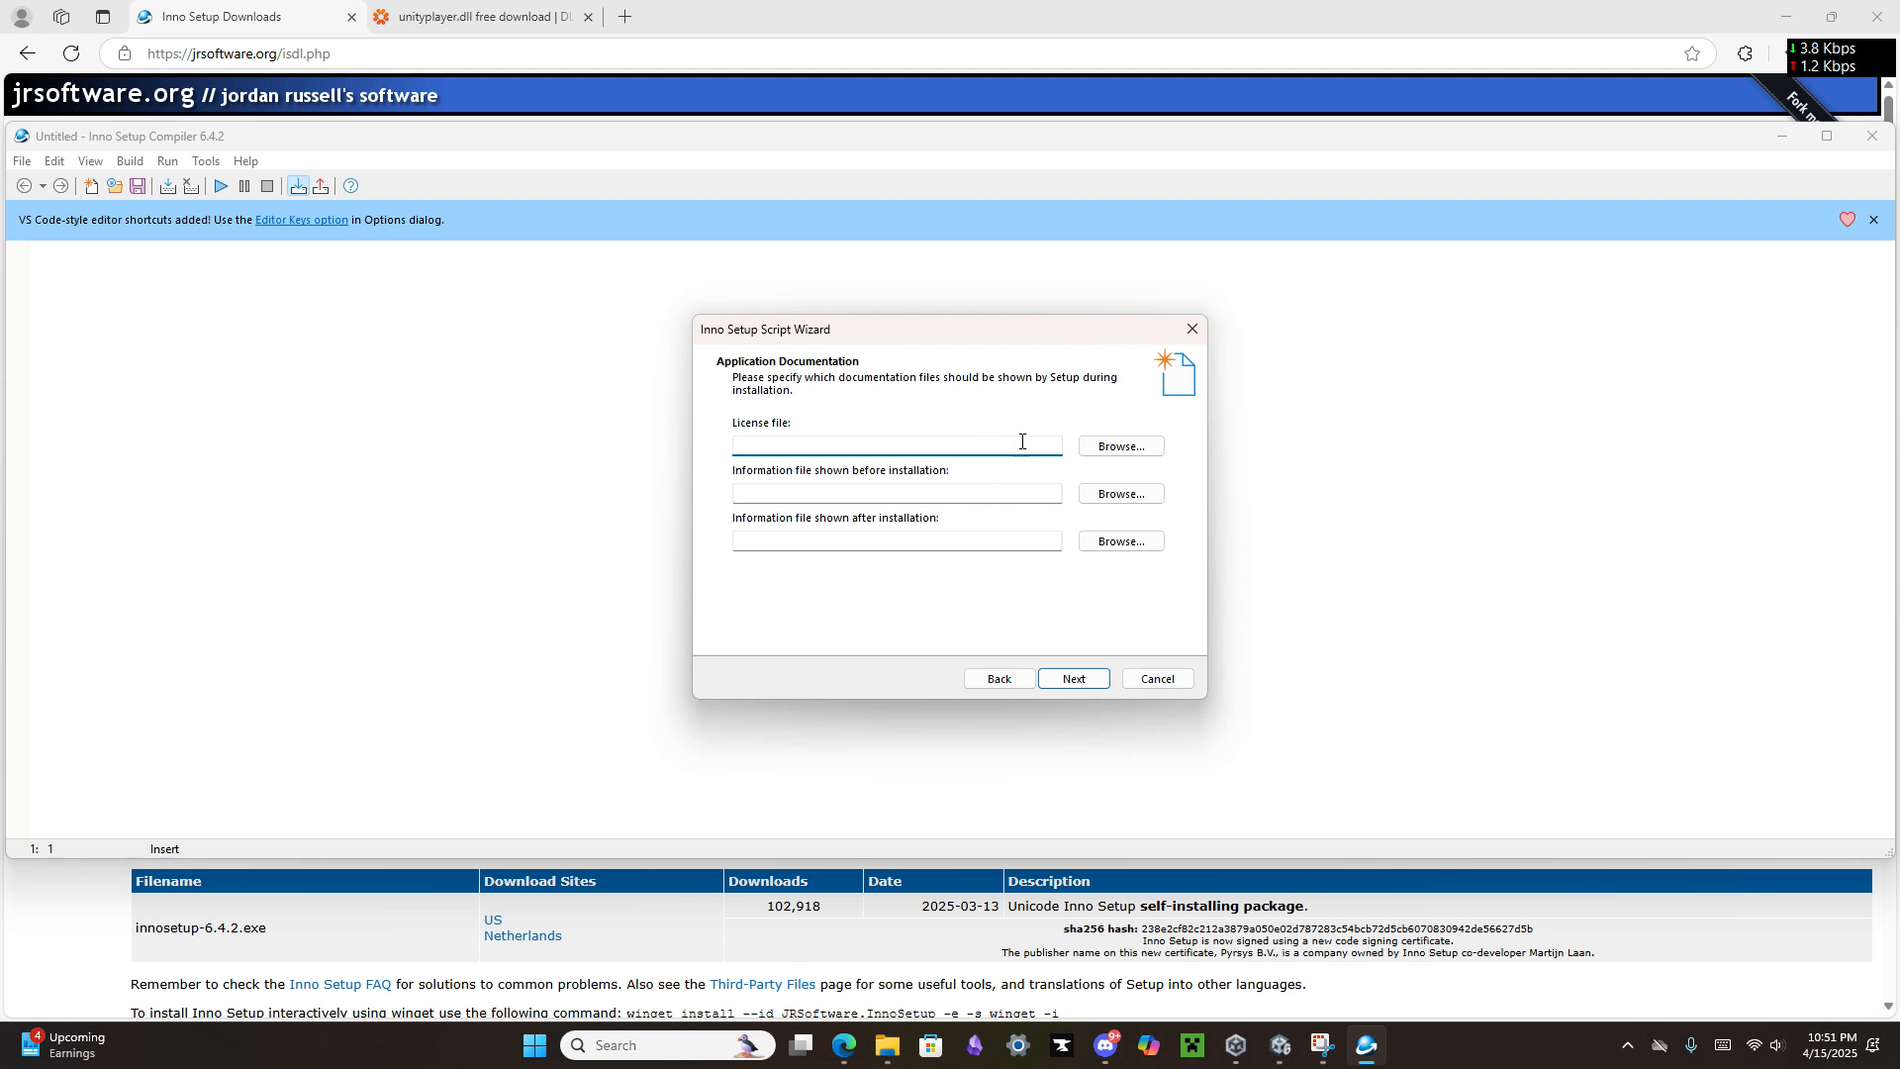
pyautogui.click(1079, 678)
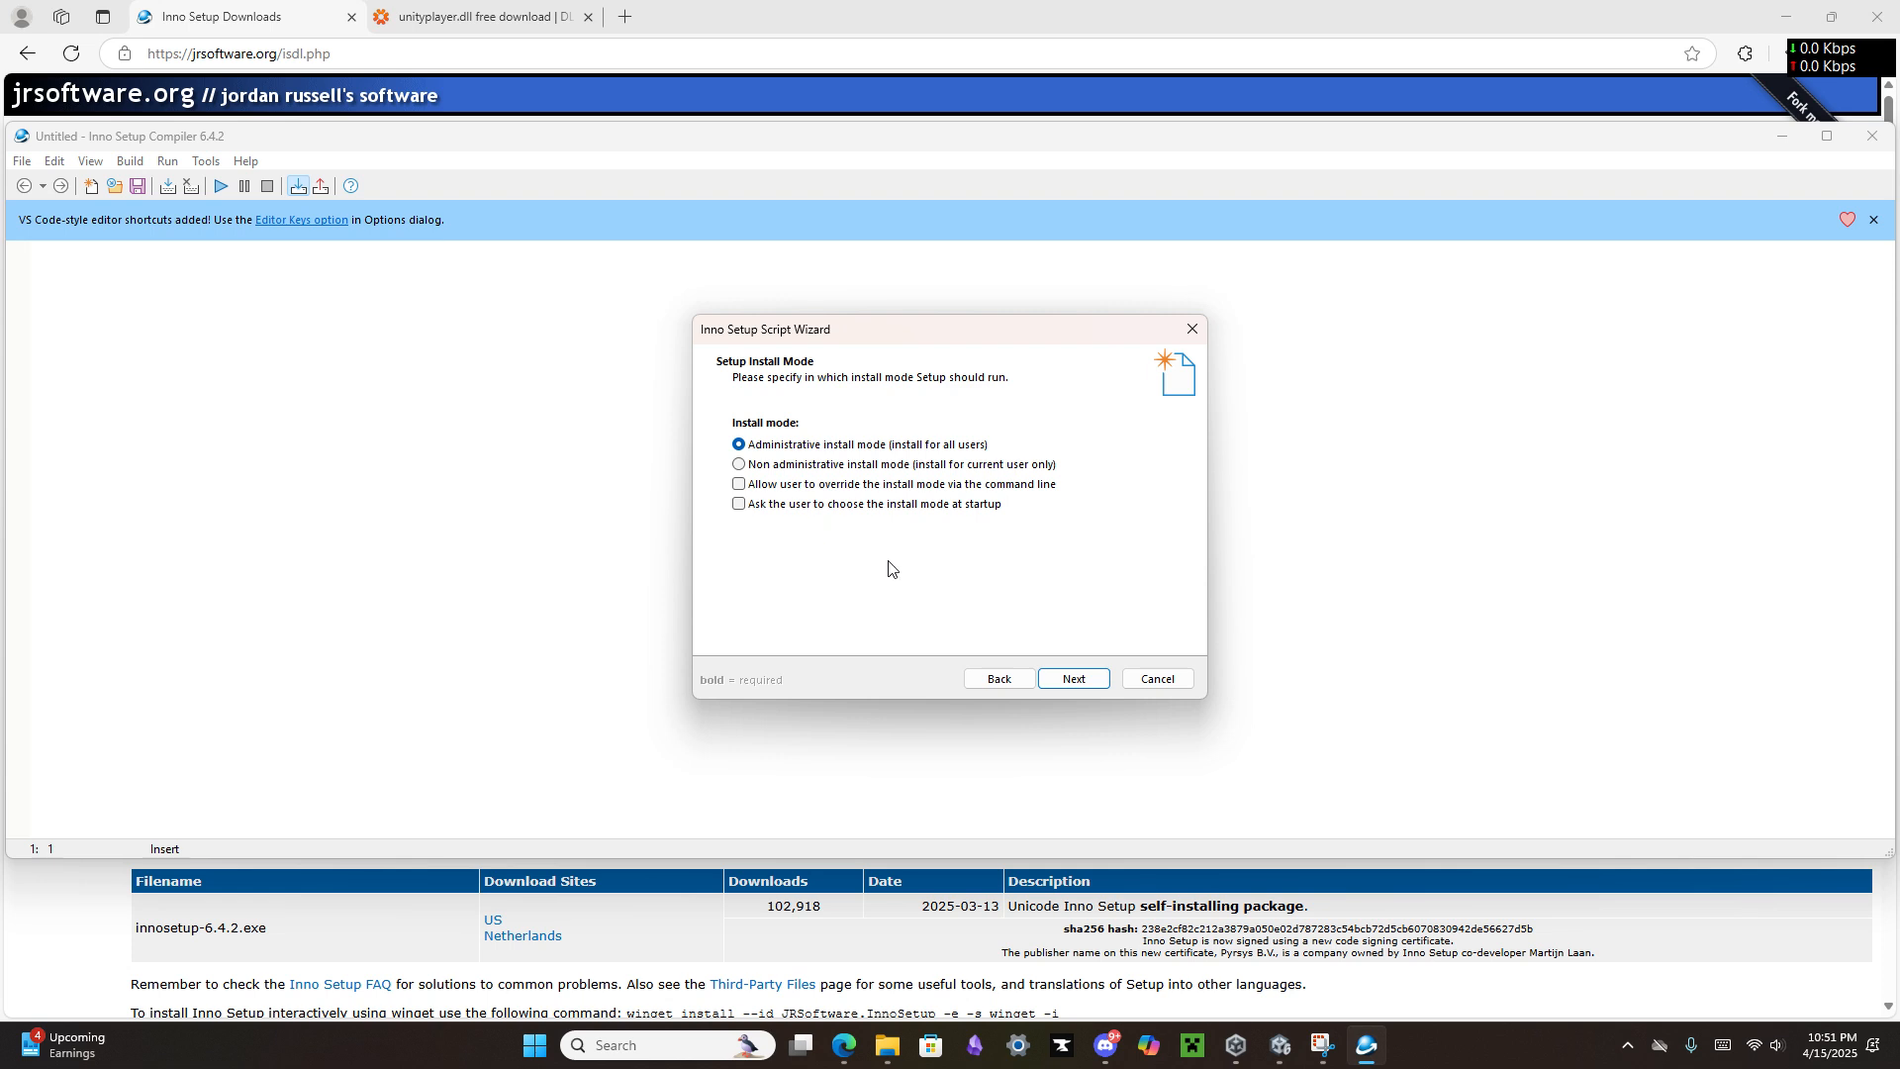
pyautogui.click(1072, 679)
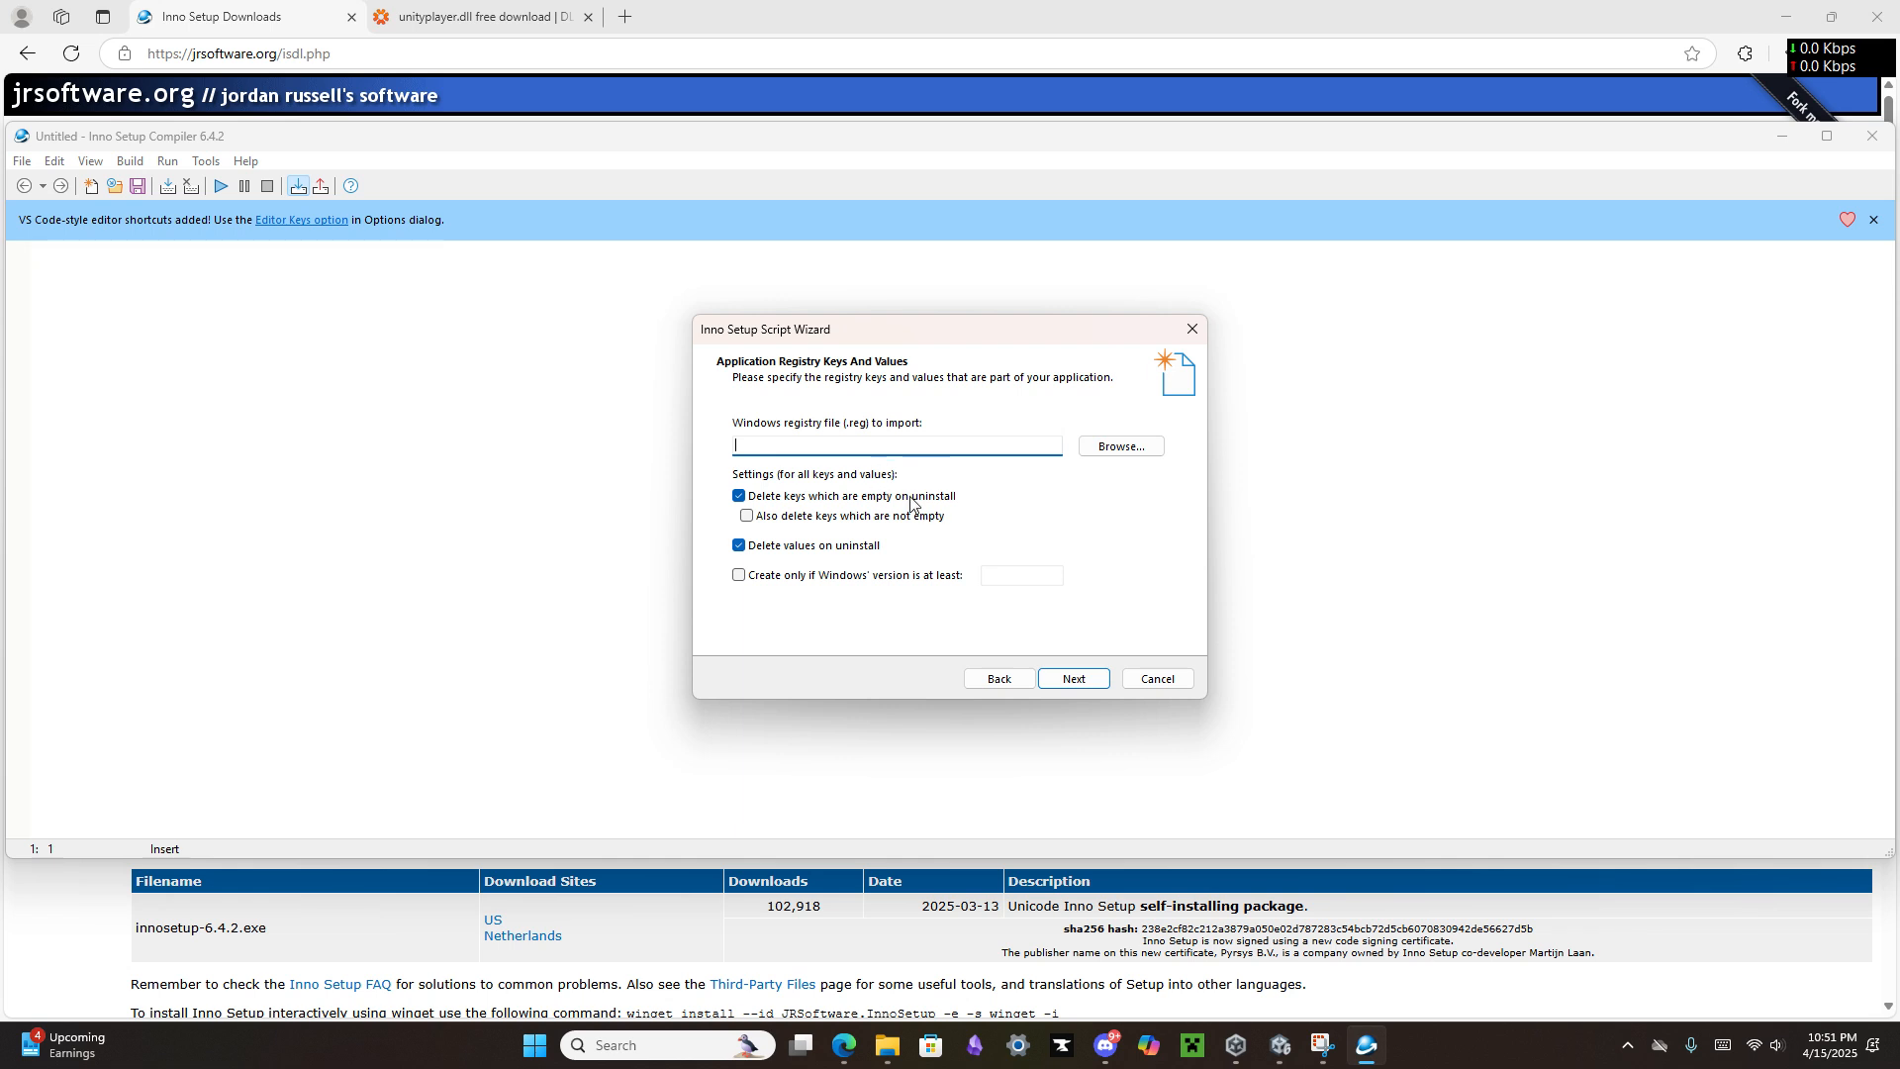
pyautogui.click(1081, 687)
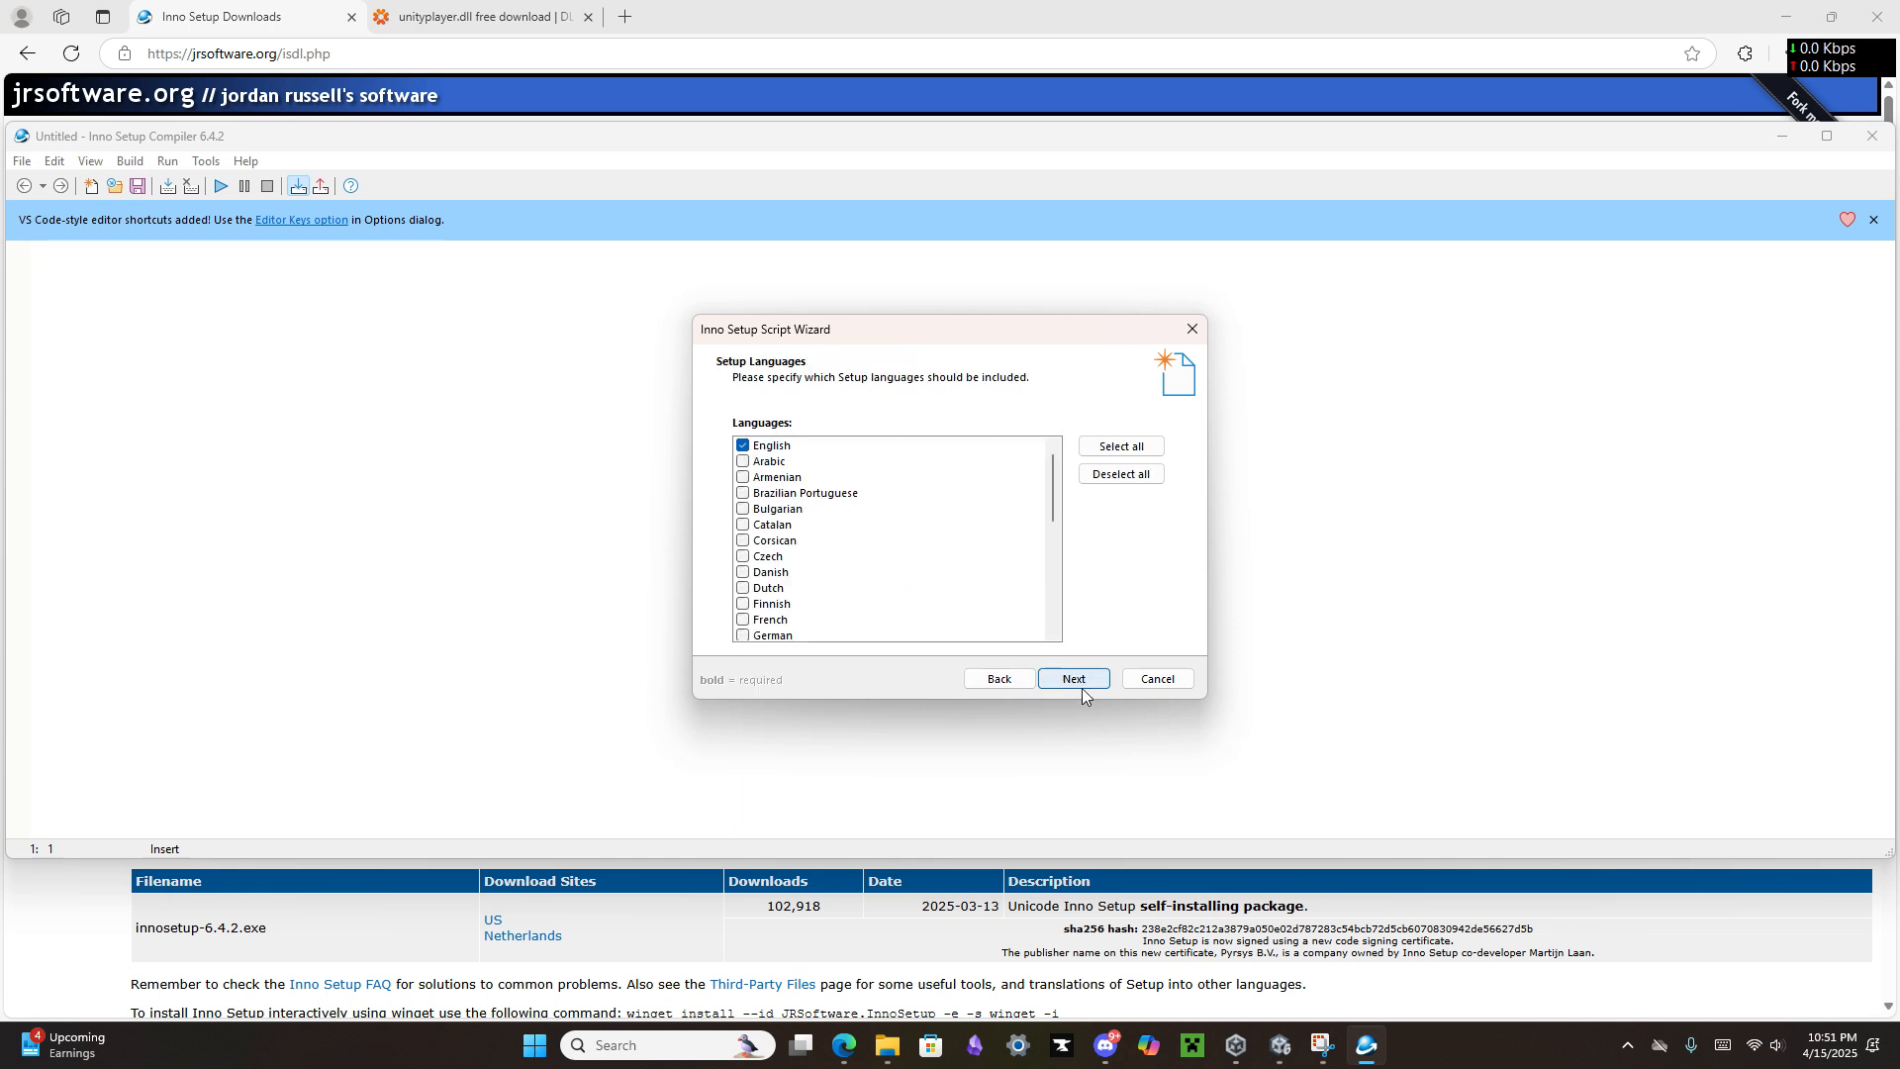
pyautogui.click(1092, 680)
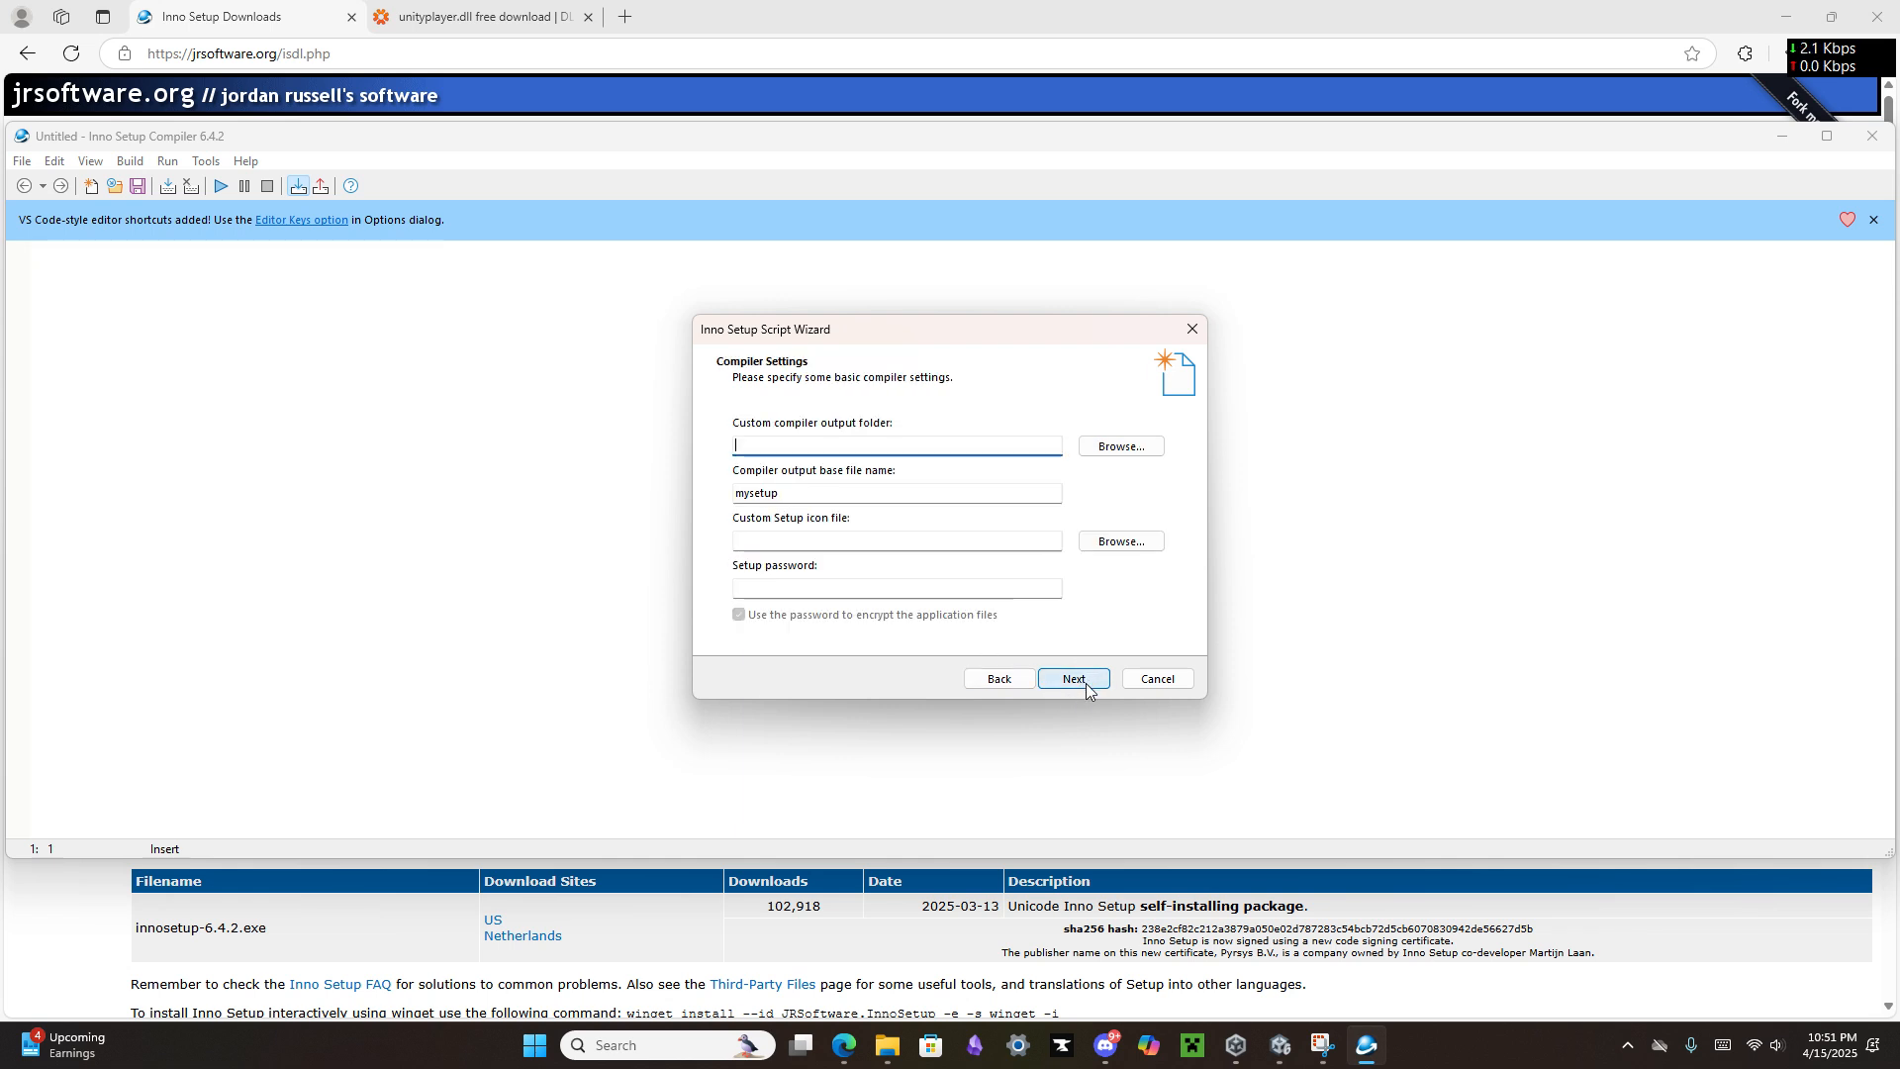
# Step: Set the custom compiler output folder to the Installer folder inside Unity Files on the W: drive
pyautogui.click(1122, 446)
pyautogui.scroll(-1, 904, 581)
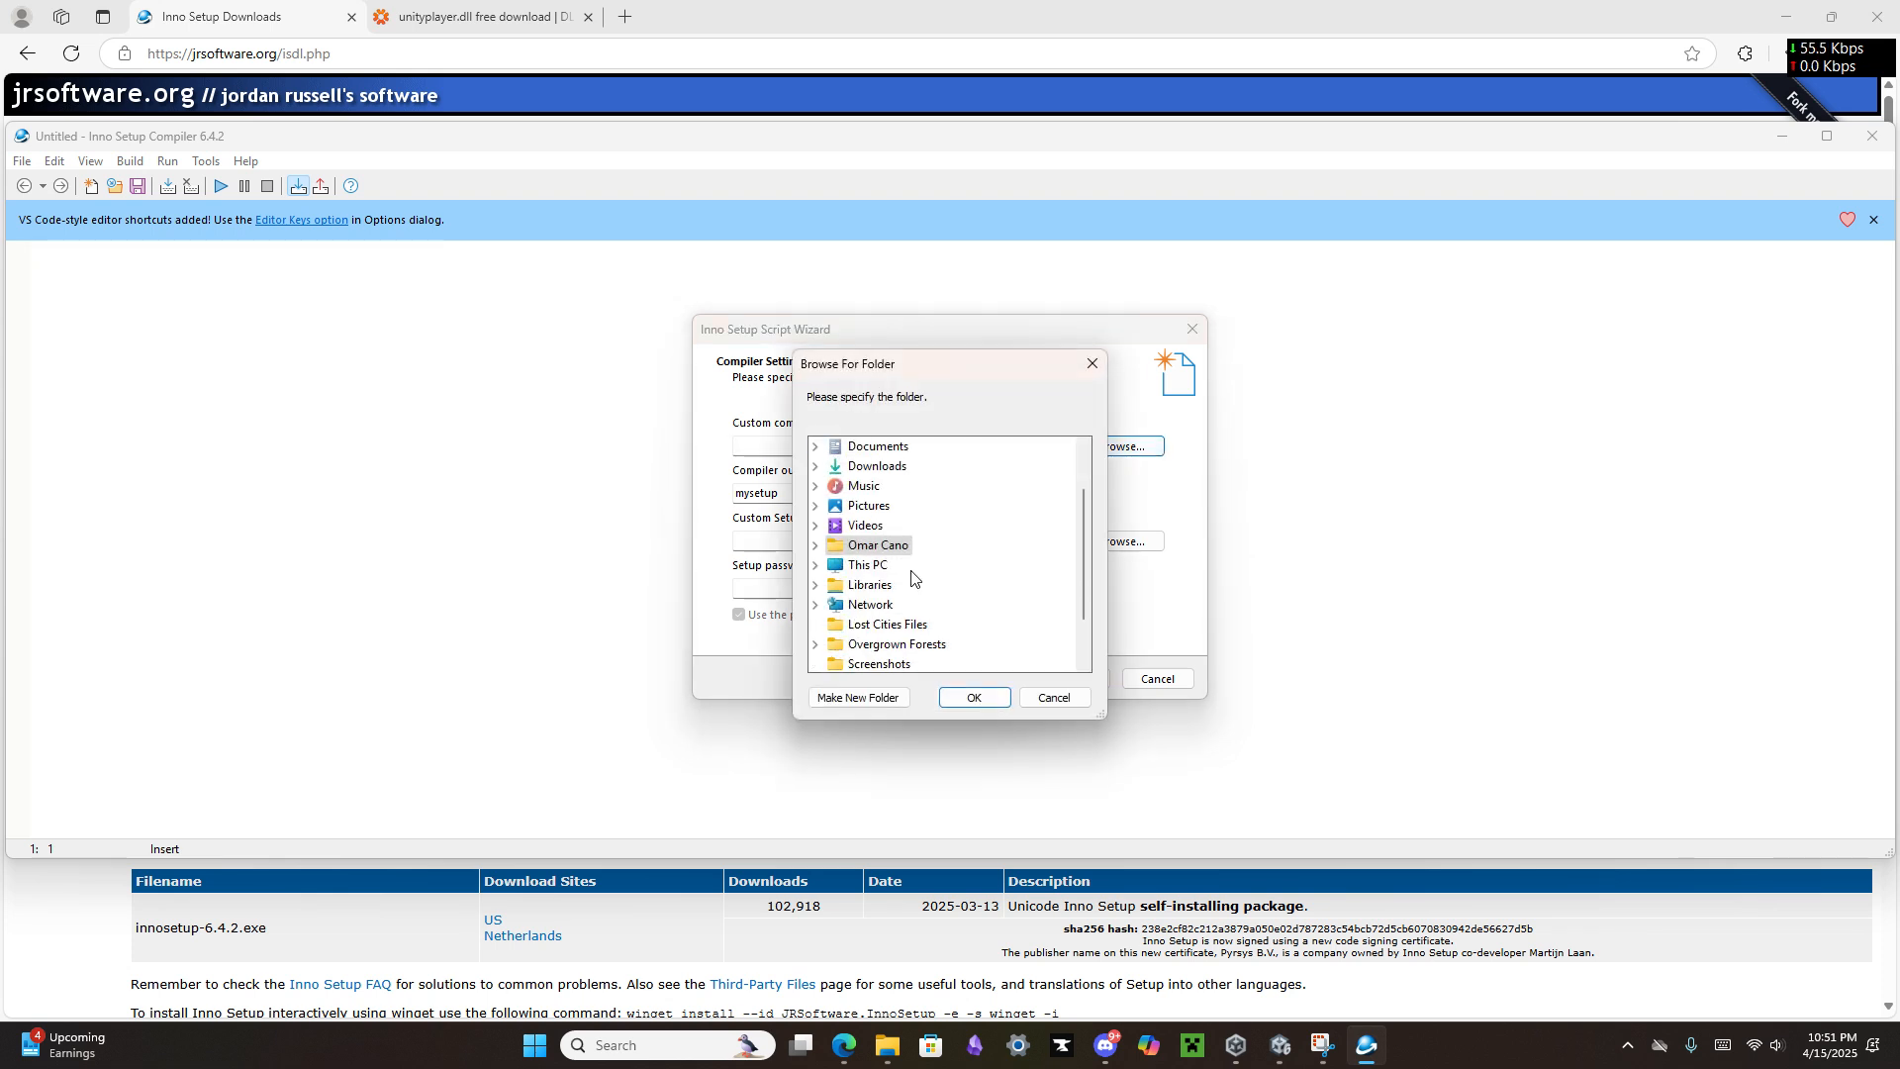
pyautogui.click(815, 565)
pyautogui.scroll(-2, 919, 634)
pyautogui.click(906, 505)
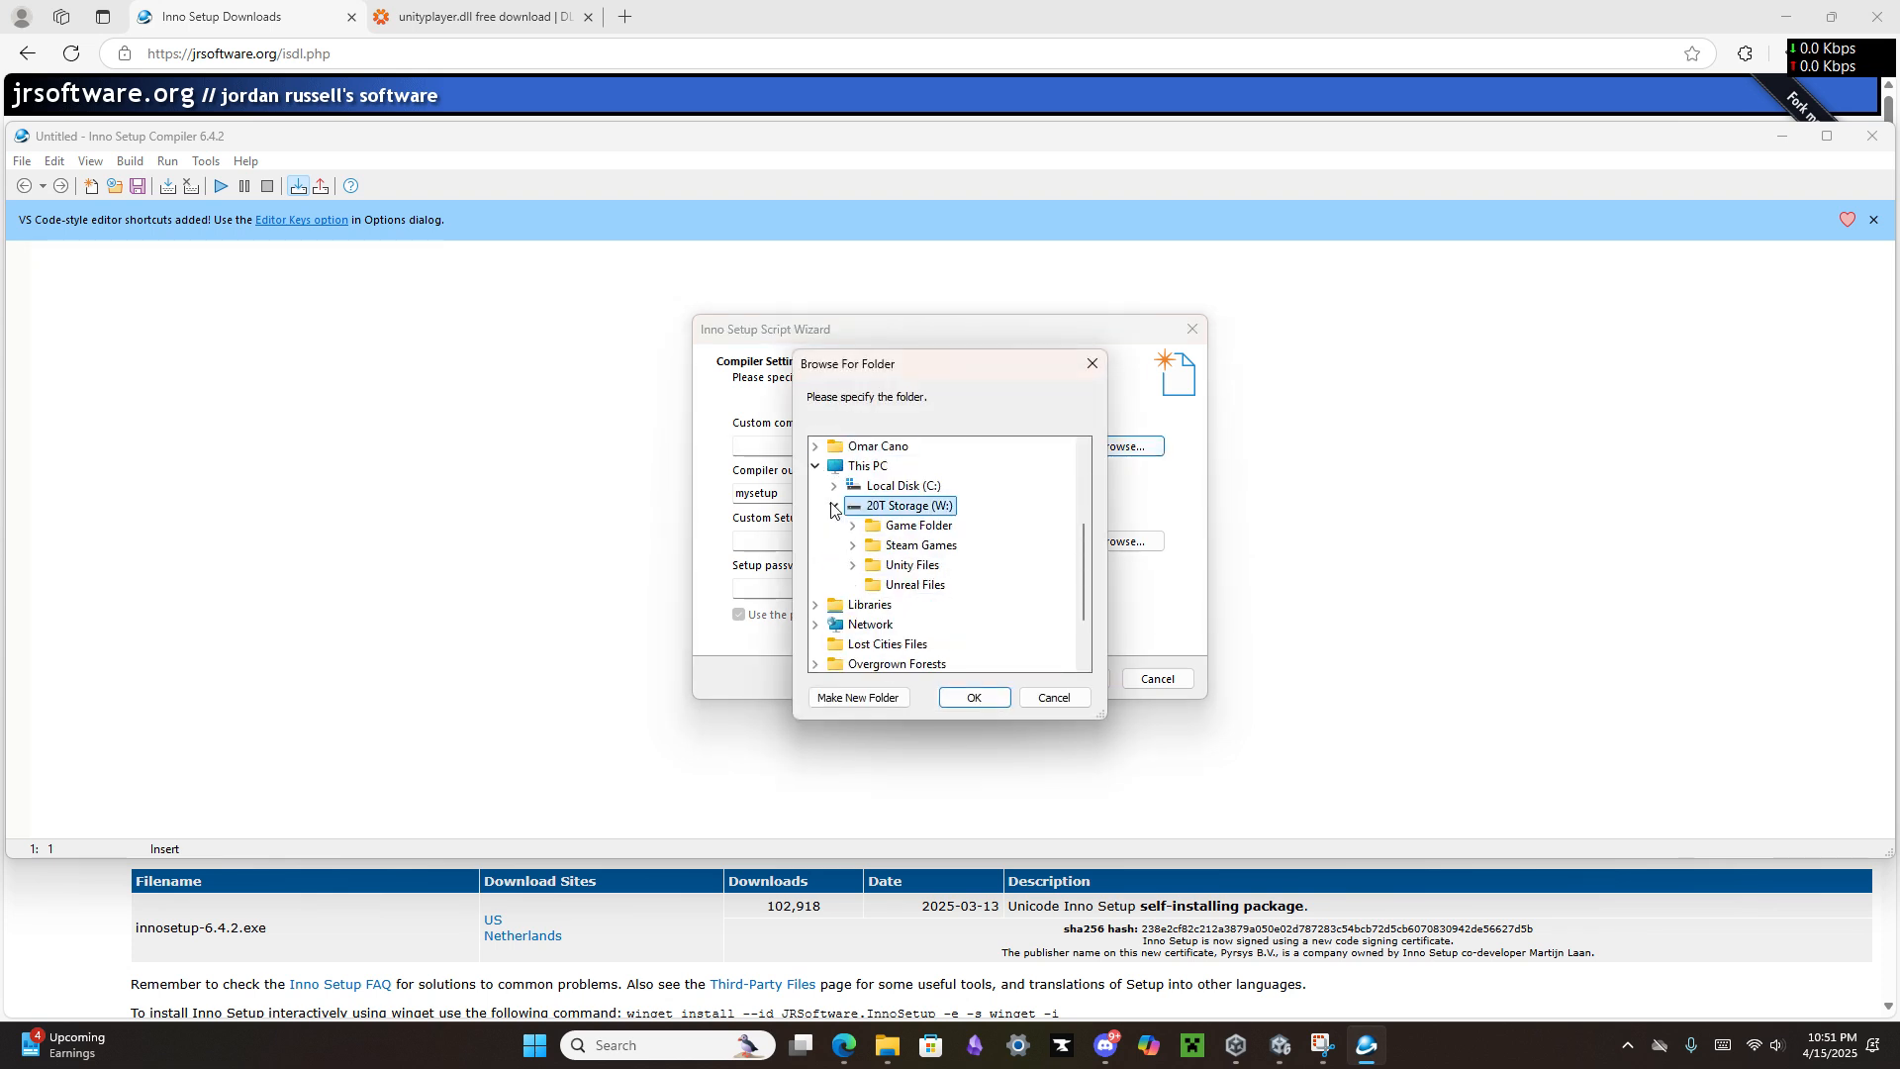
pyautogui.click(853, 565)
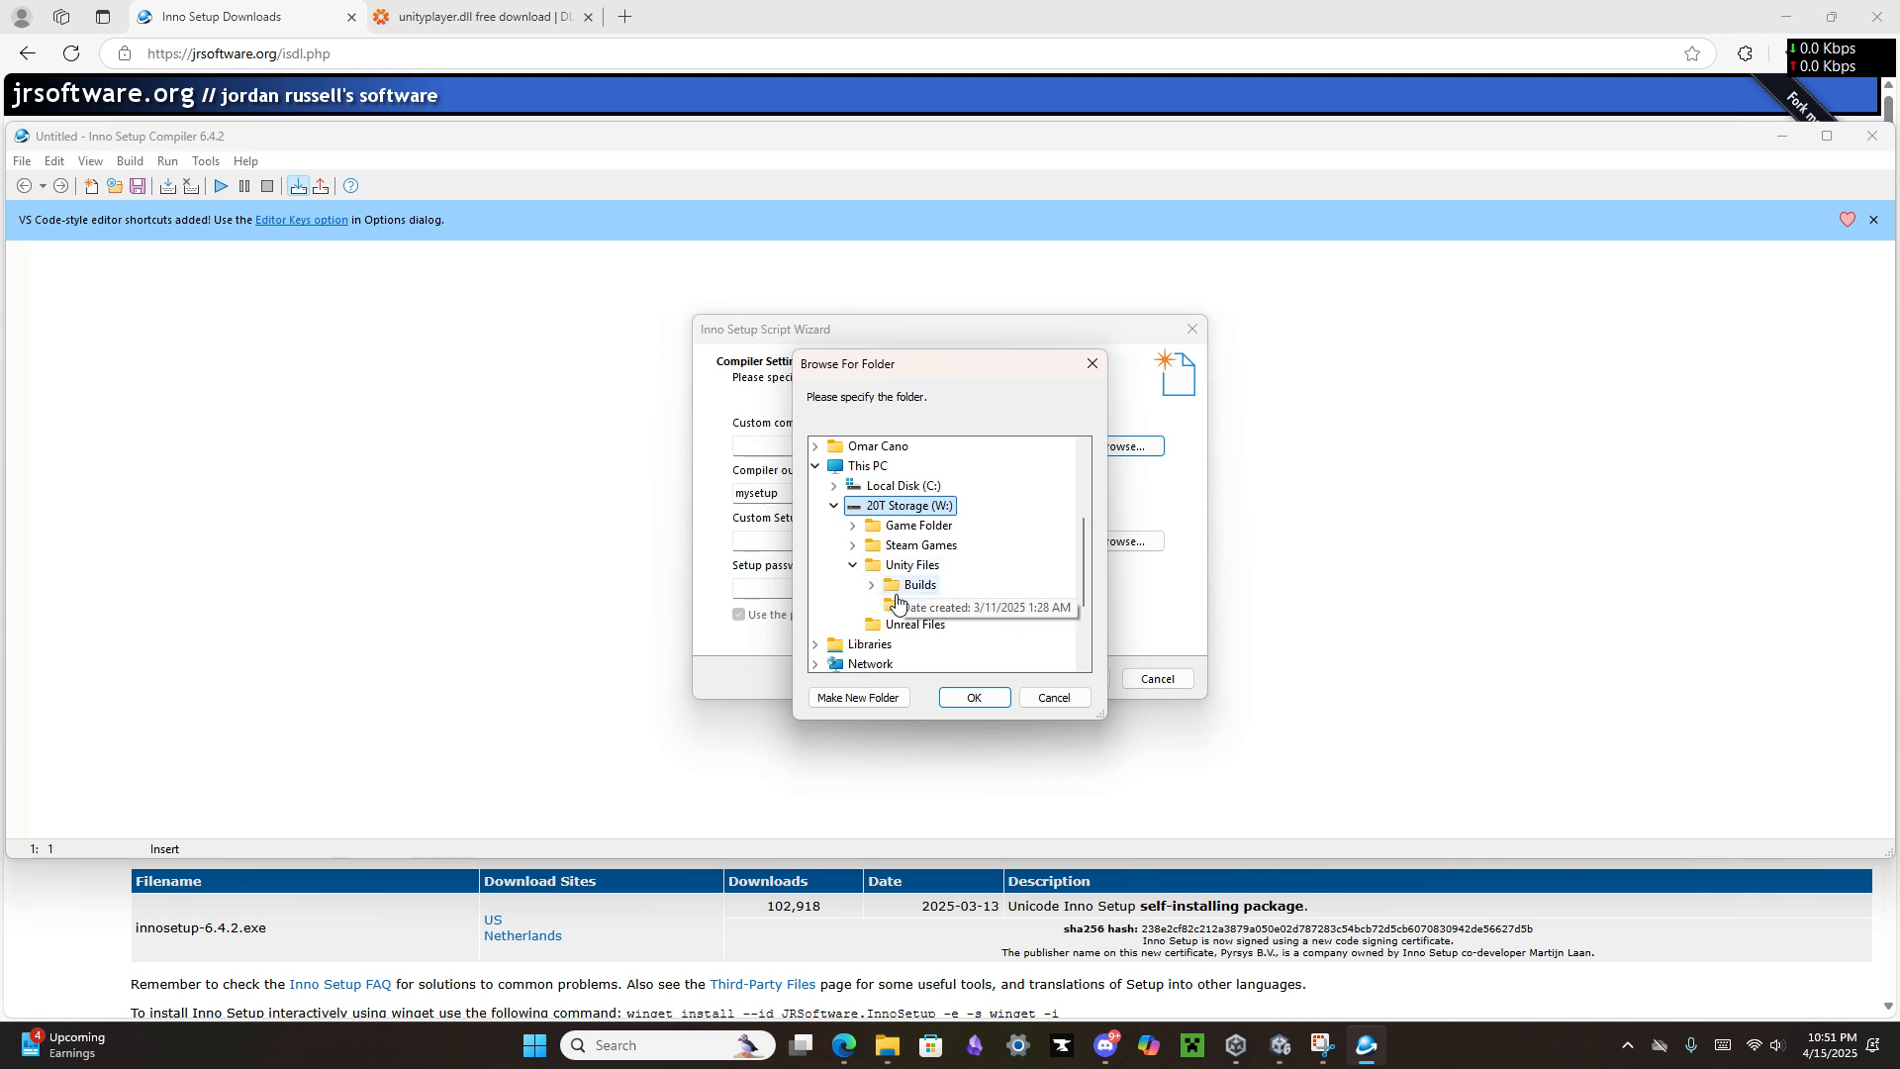
pyautogui.click(922, 605)
pyautogui.click(972, 697)
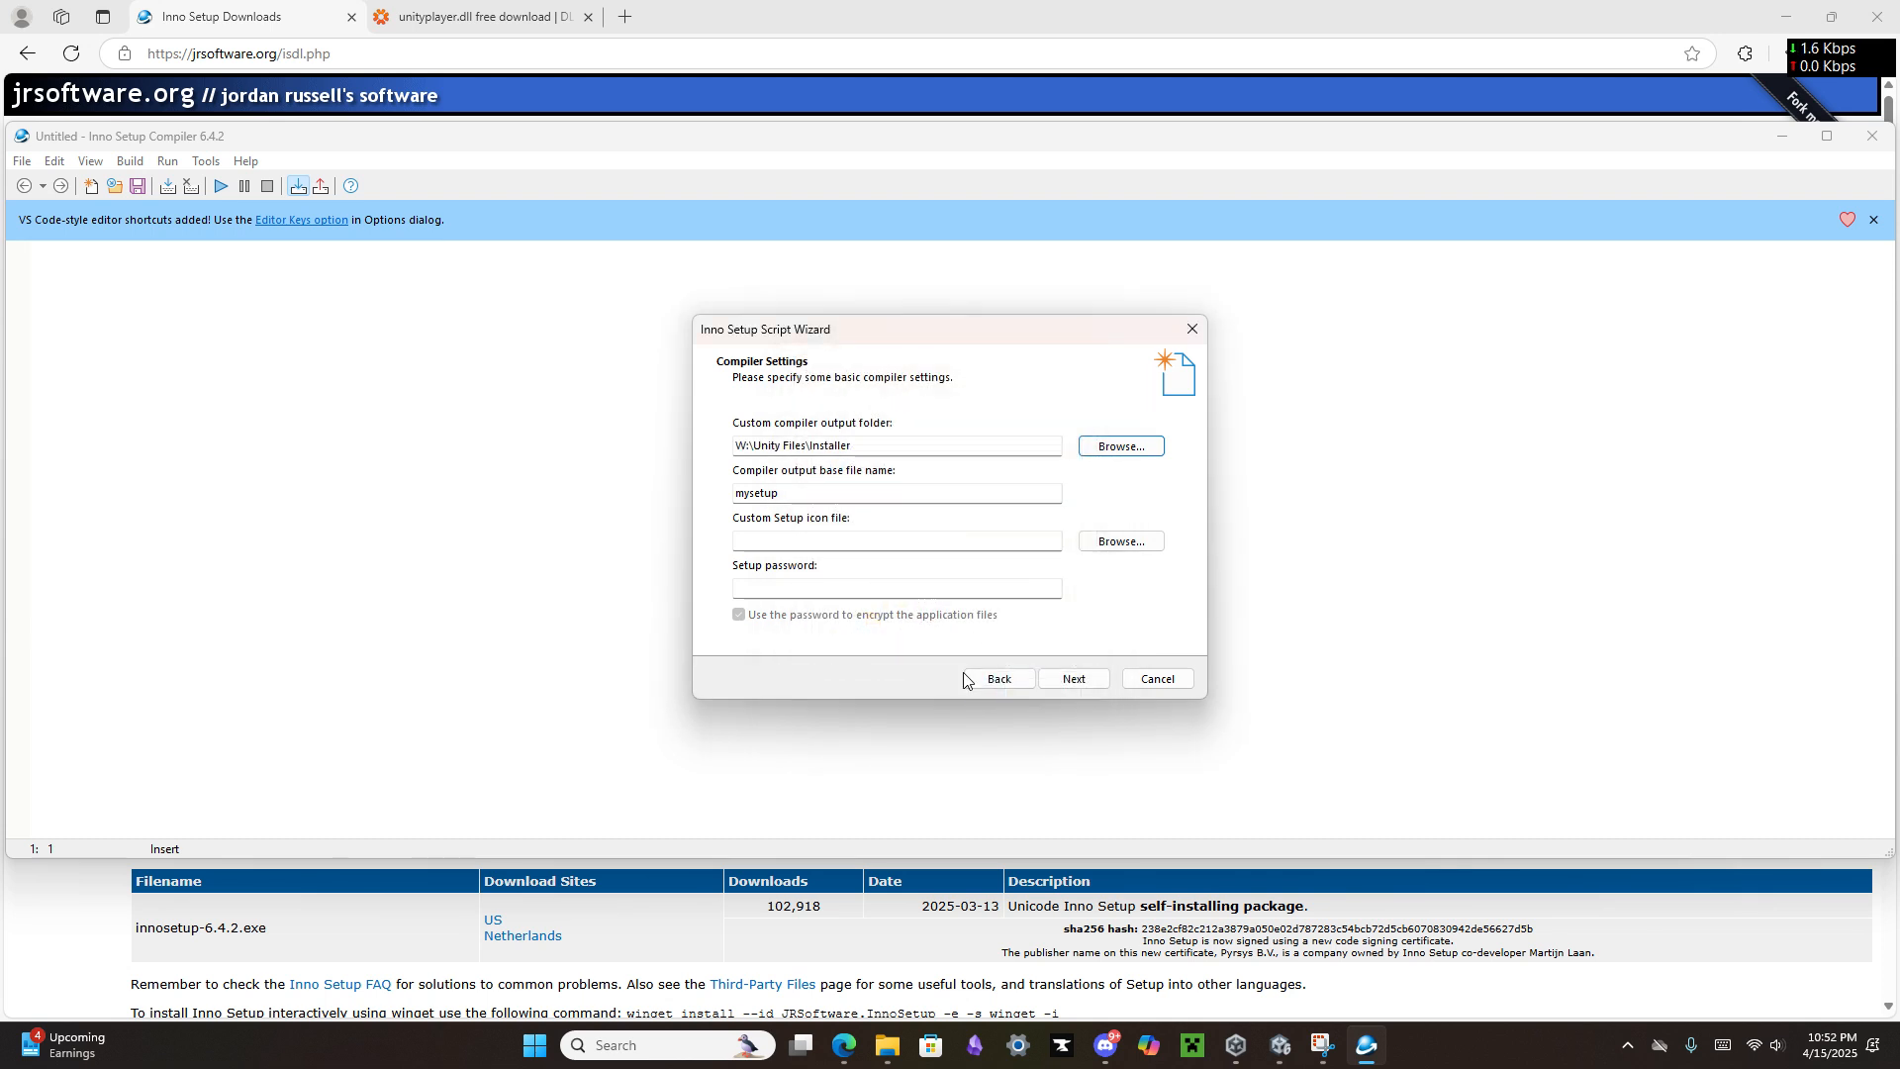
# Step: Name the compiler output Inno Setup EXAMPLE, keep the #define compiler directives, and finish the wizard to generate the script
pyautogui.press('Tab')
pyautogui.press('BackSpace')
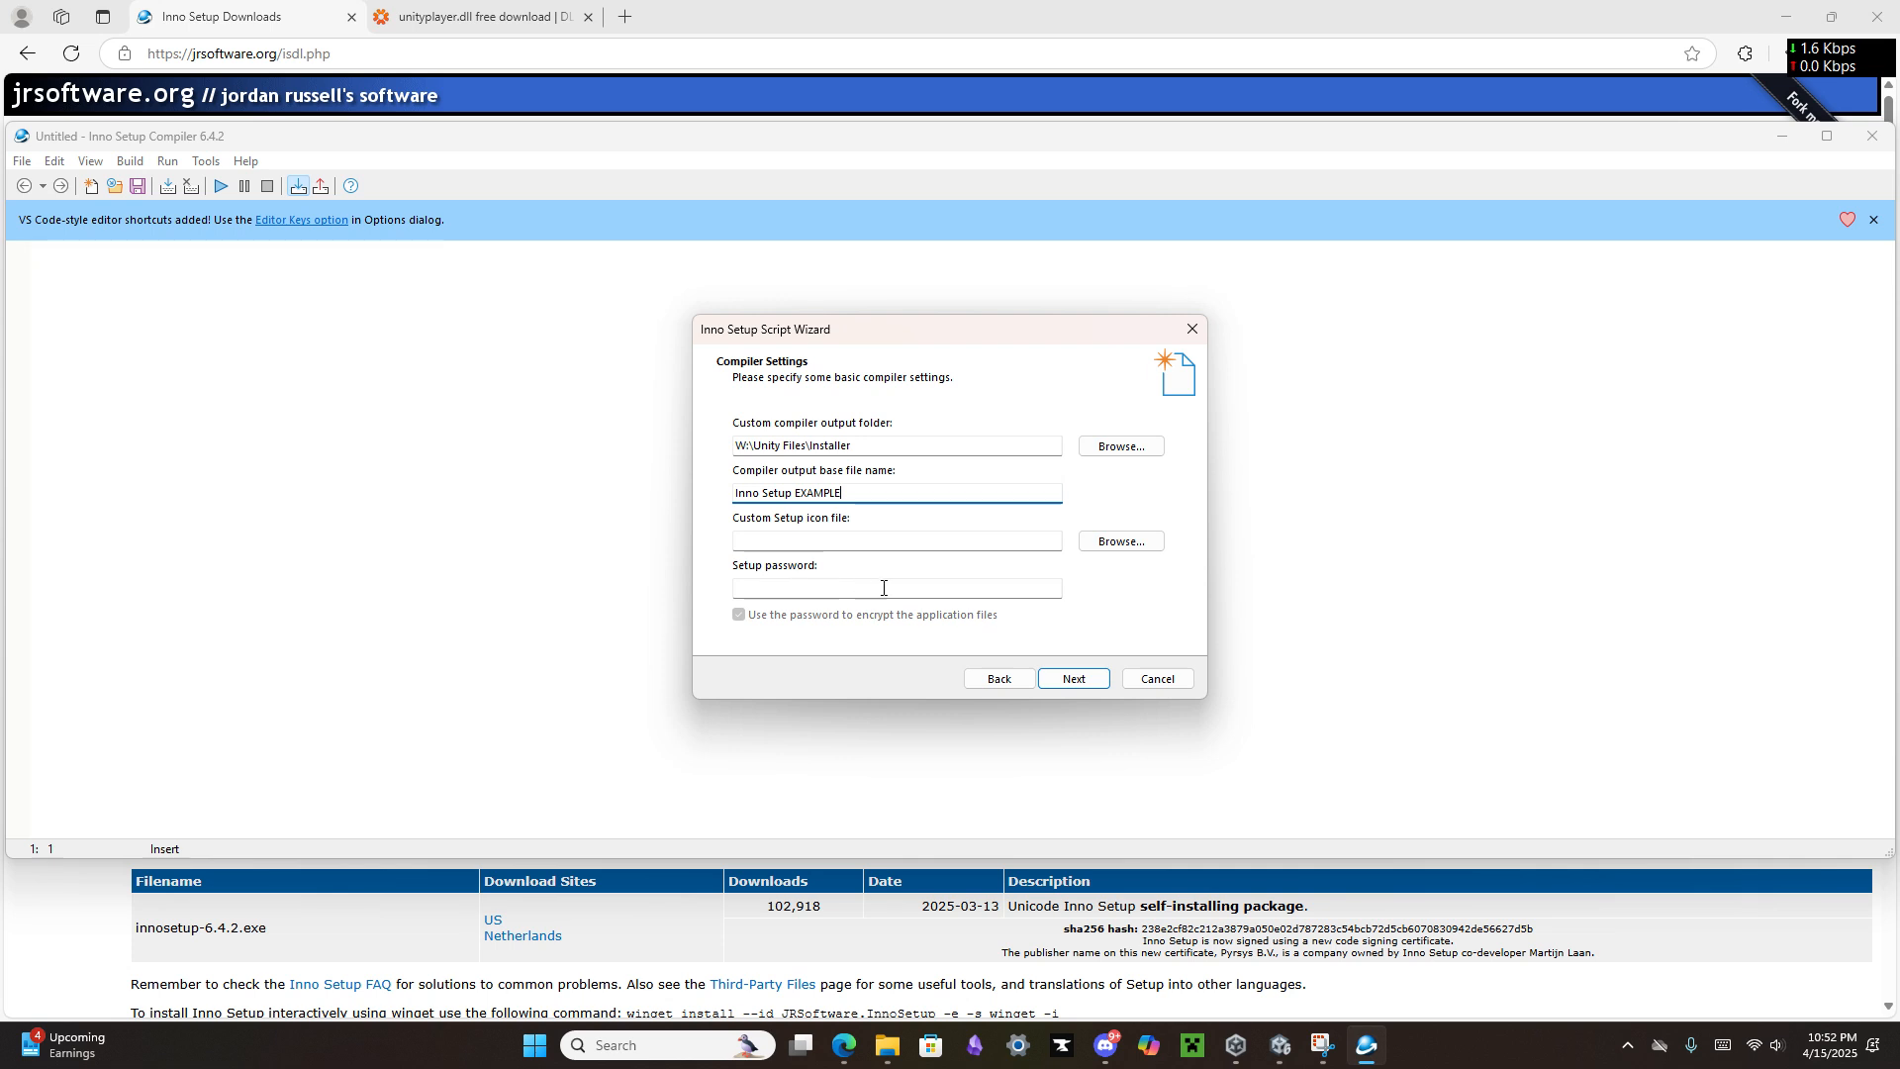
pyautogui.click(1095, 679)
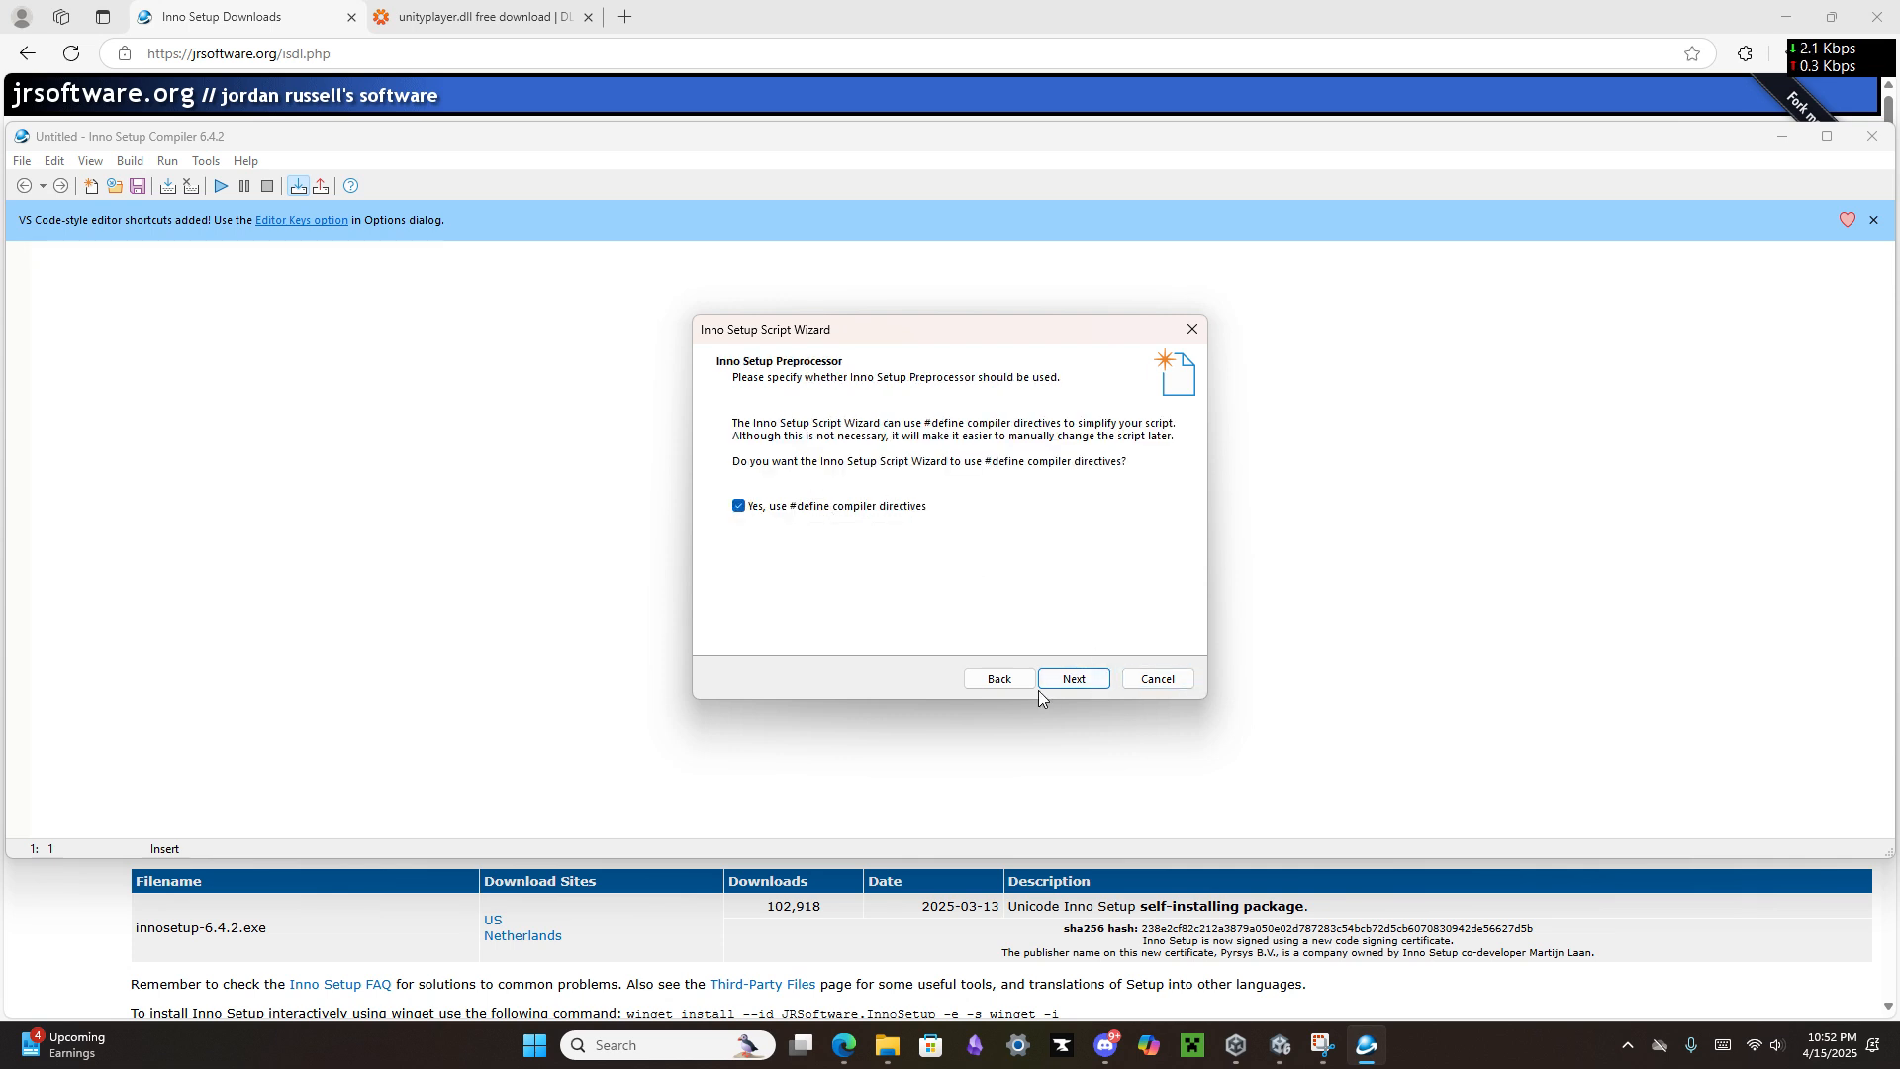
pyautogui.click(1074, 680)
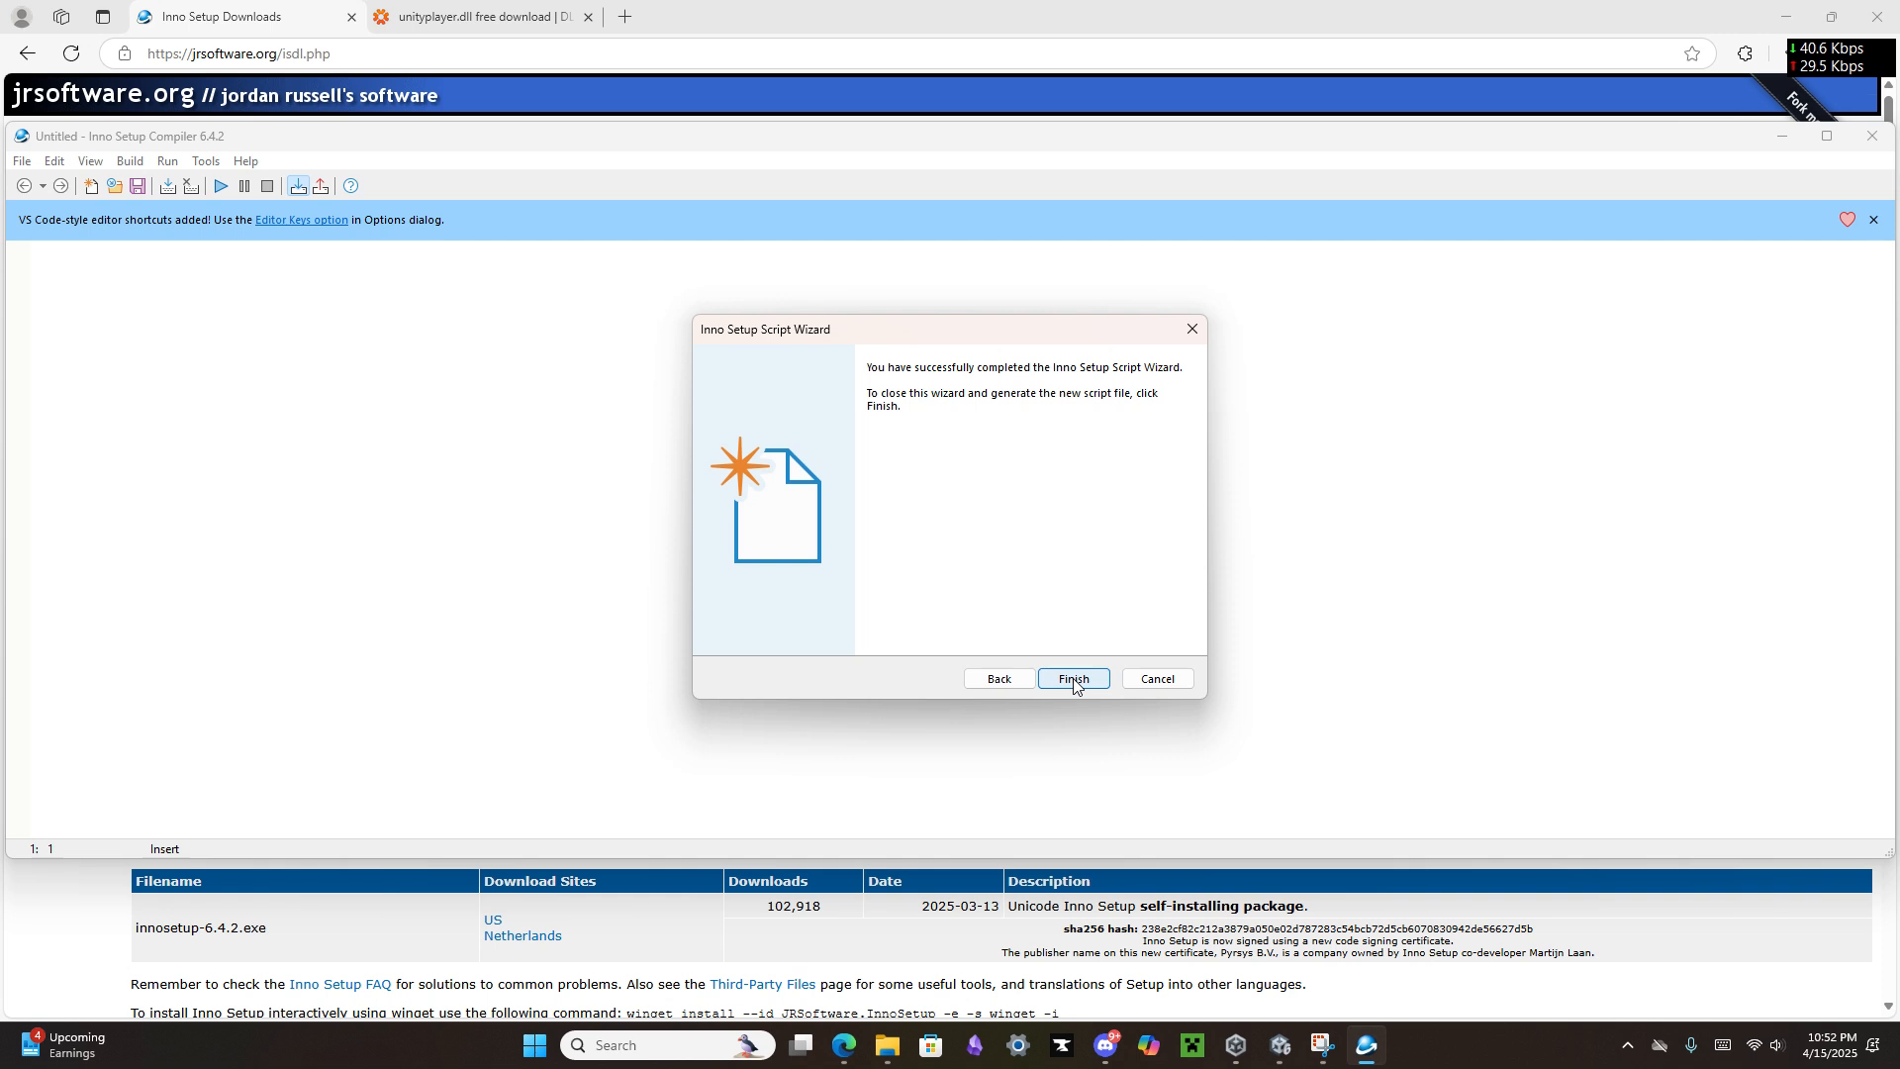
pyautogui.click(1074, 679)
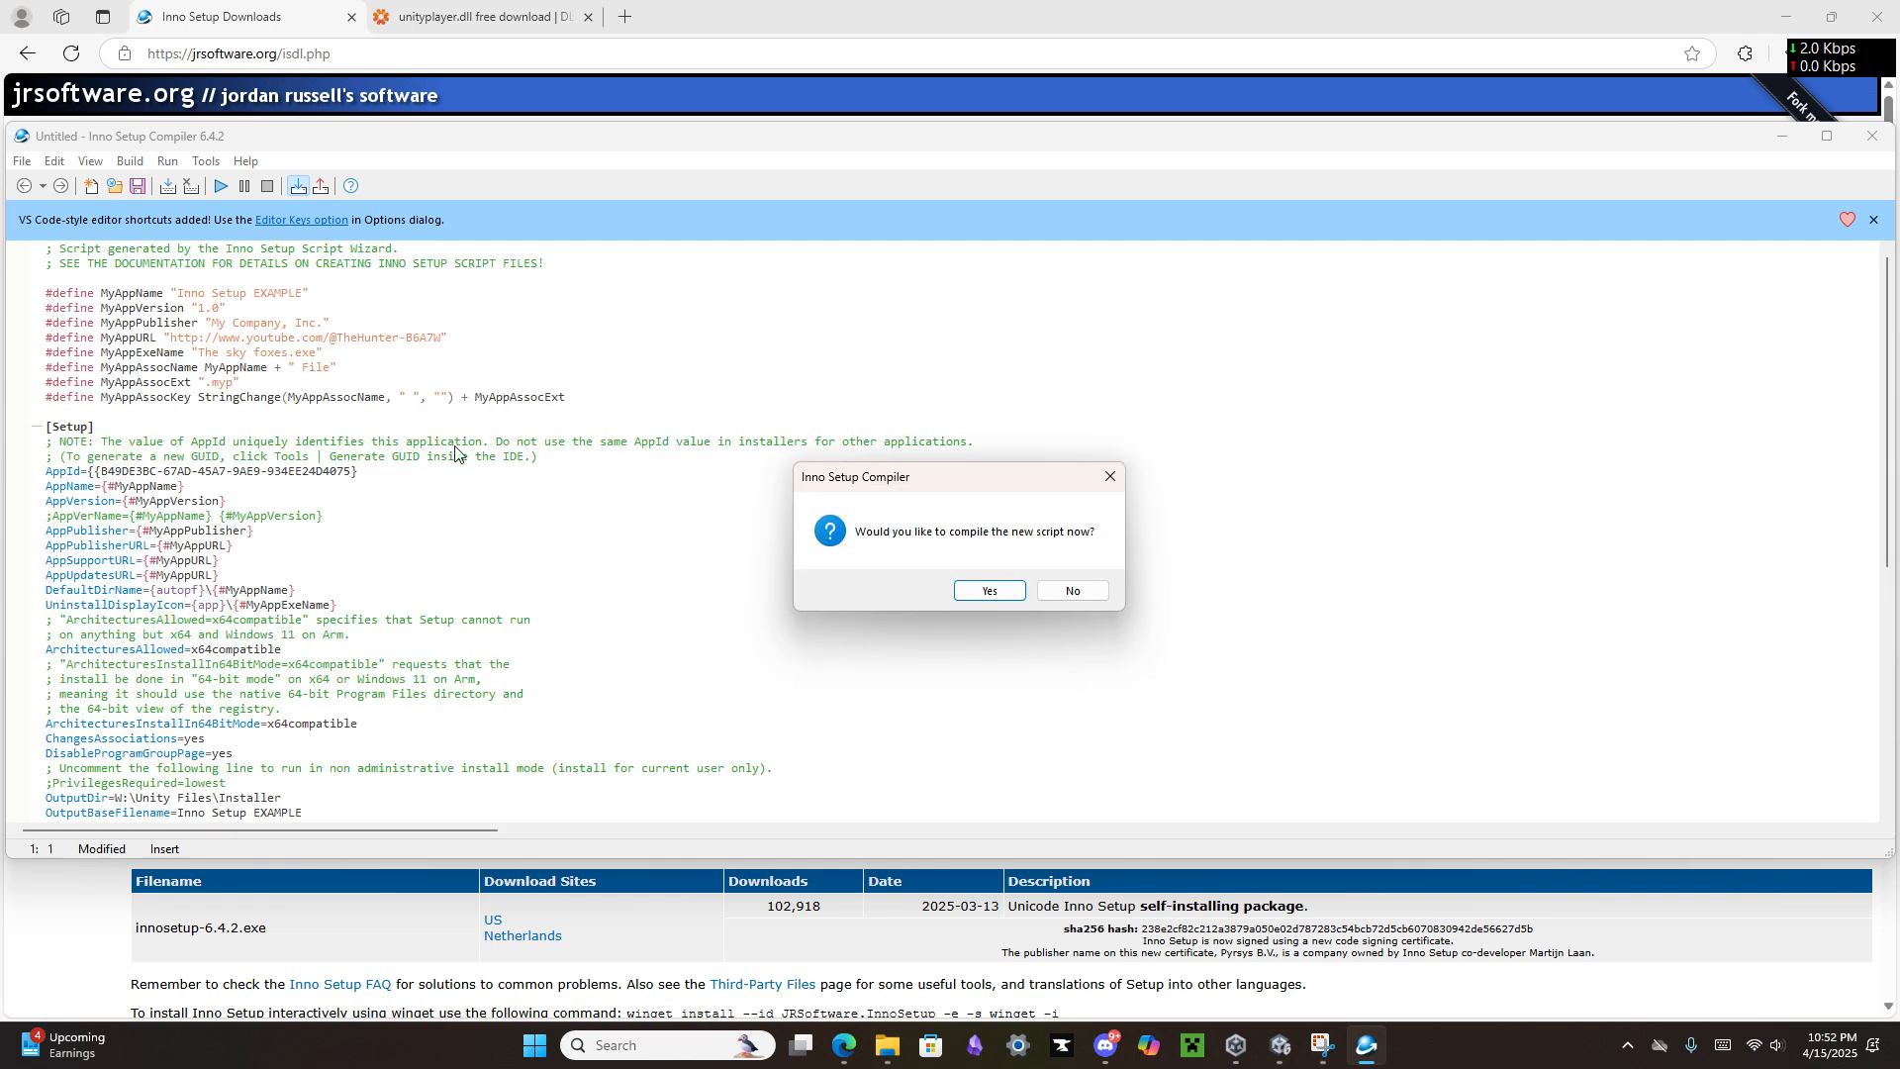
# Step: Compile the new script, saving it as InnoSetupEXAMPLE in W:\Unity Files\Installer
pyautogui.click(977, 595)
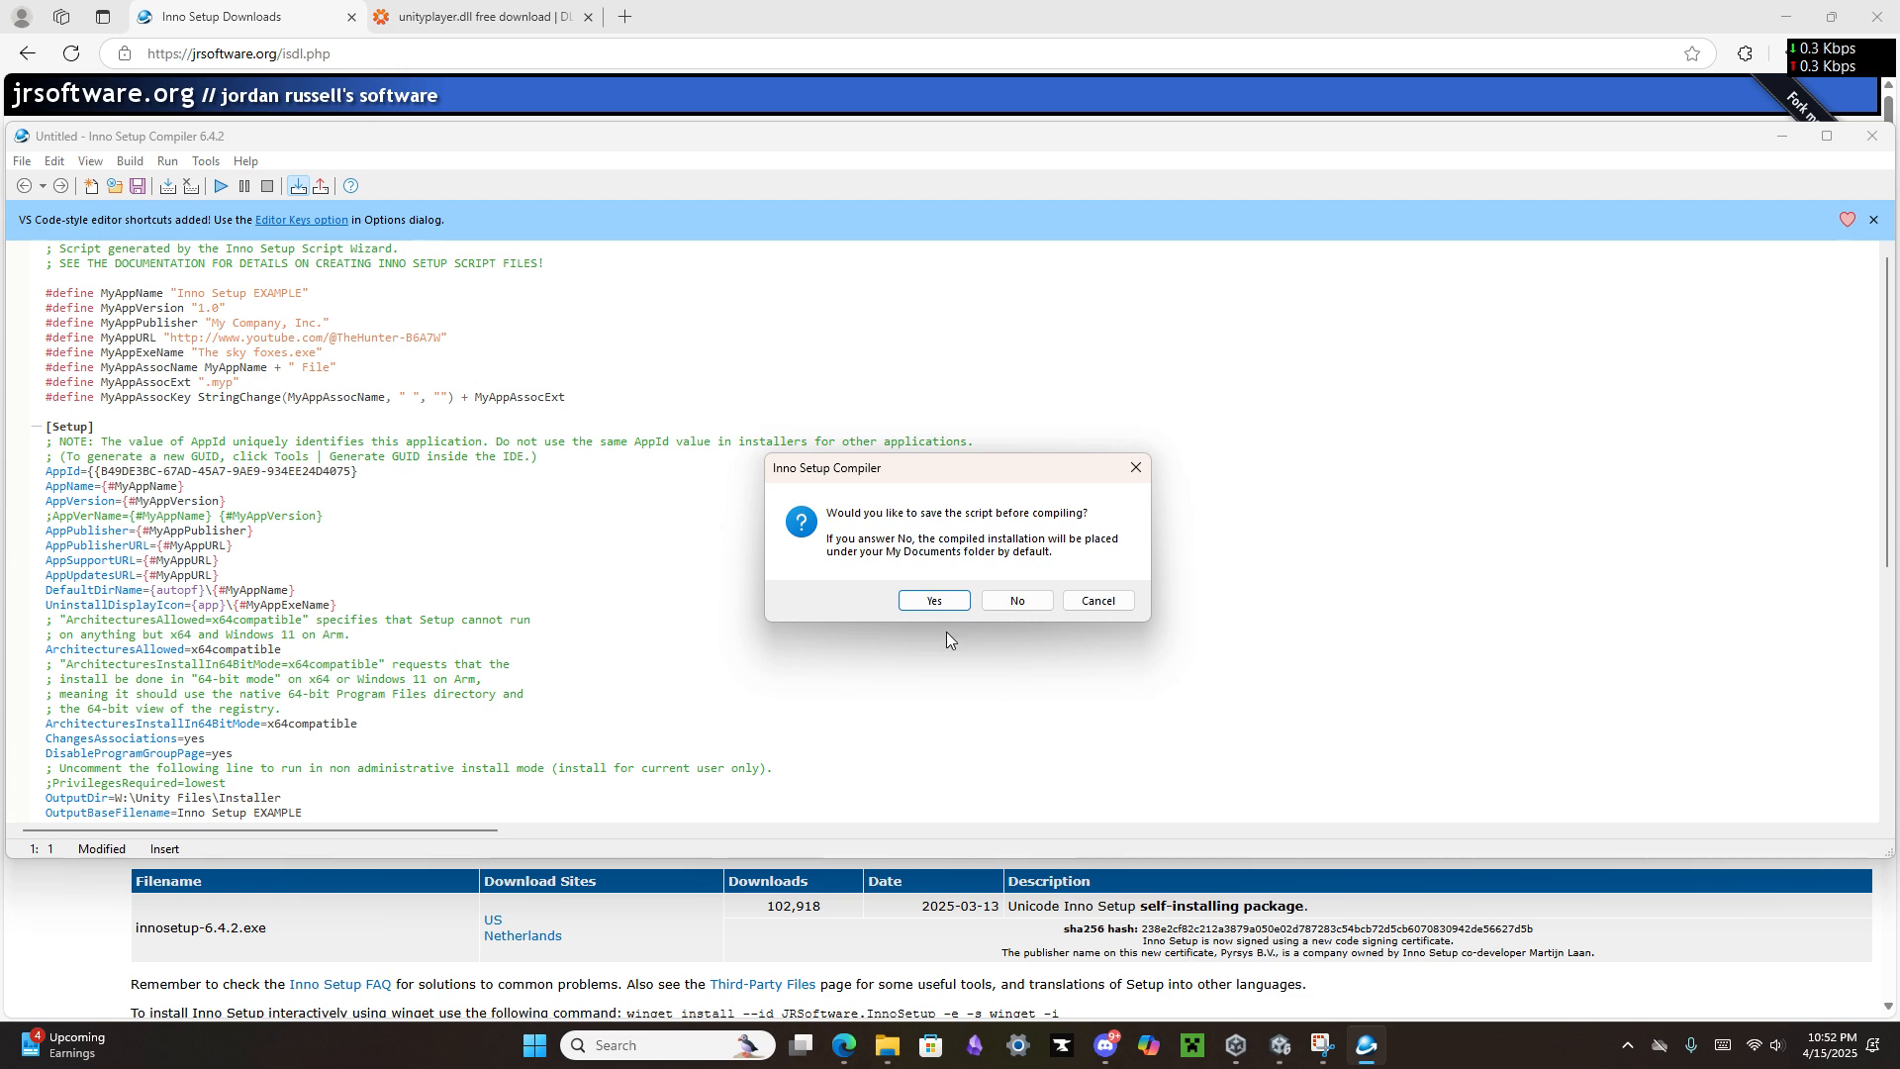
pyautogui.click(940, 600)
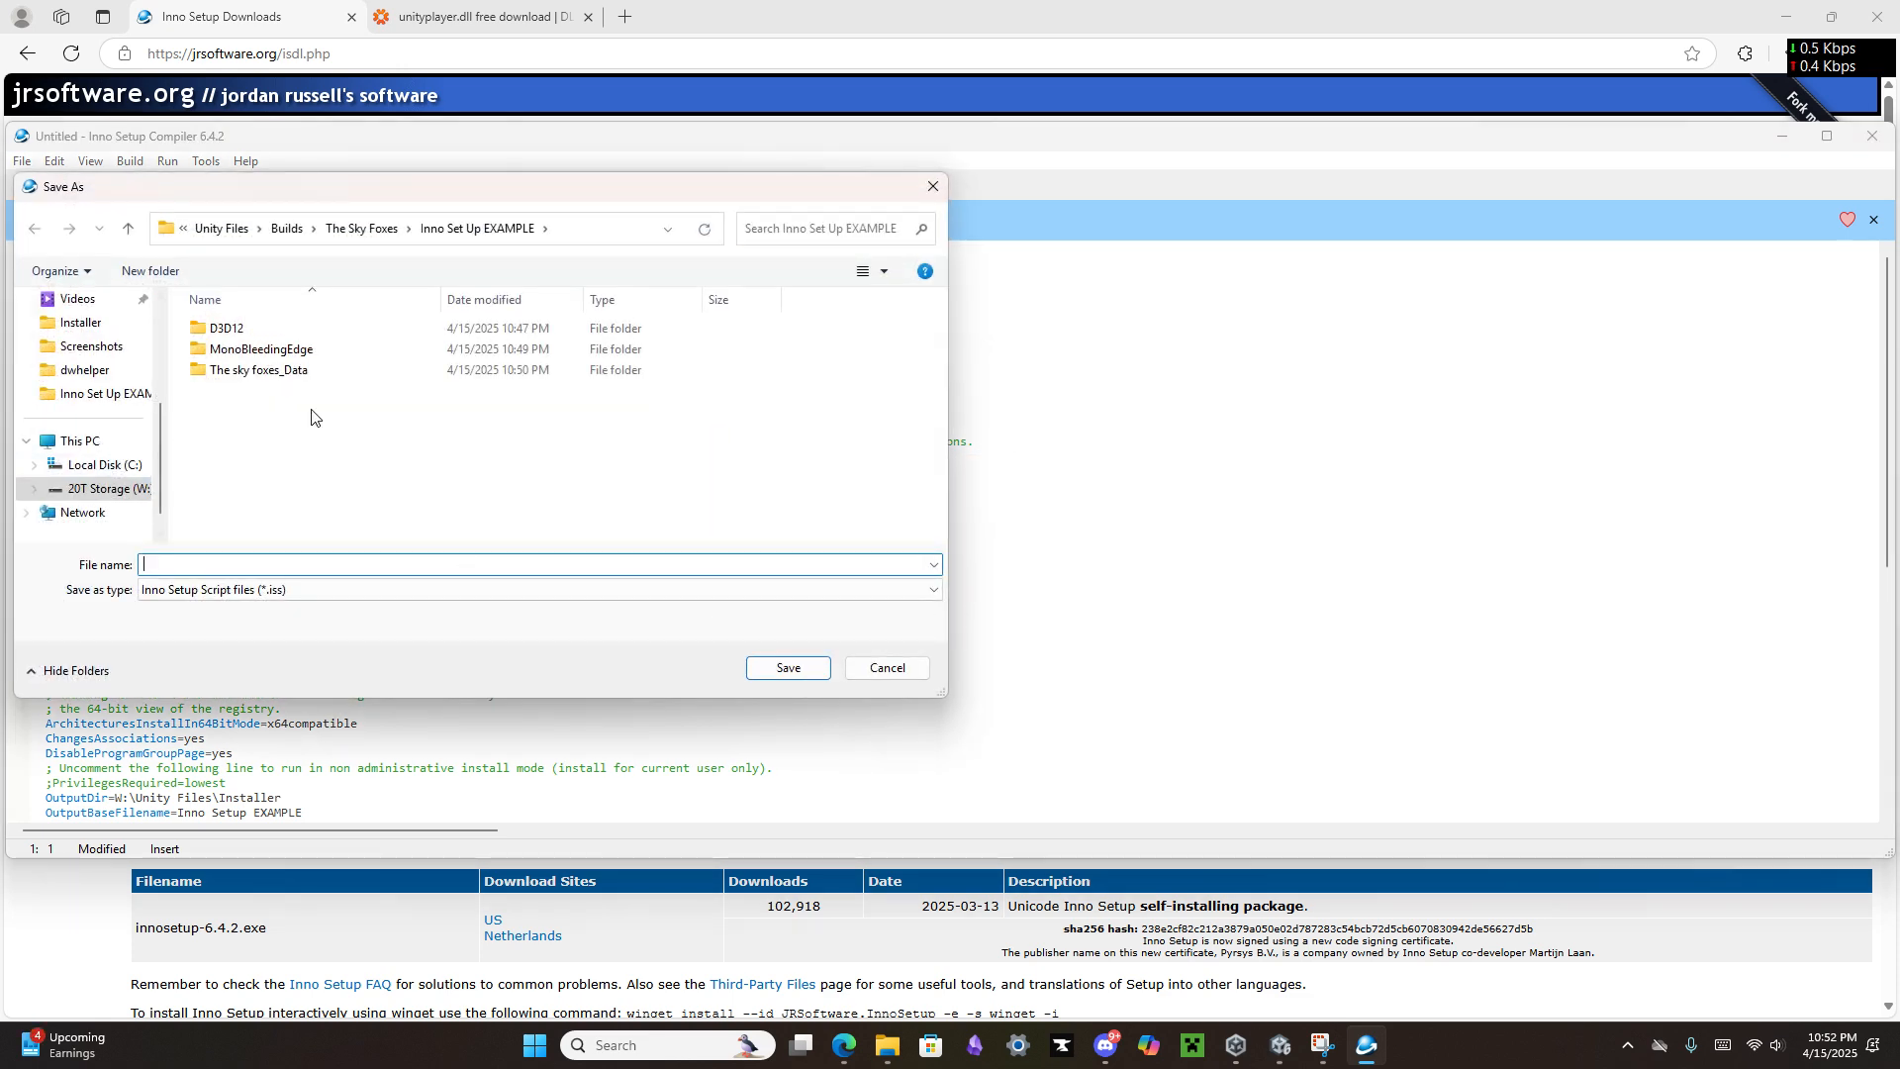
pyautogui.click(105, 489)
pyautogui.doubleClick(269, 372)
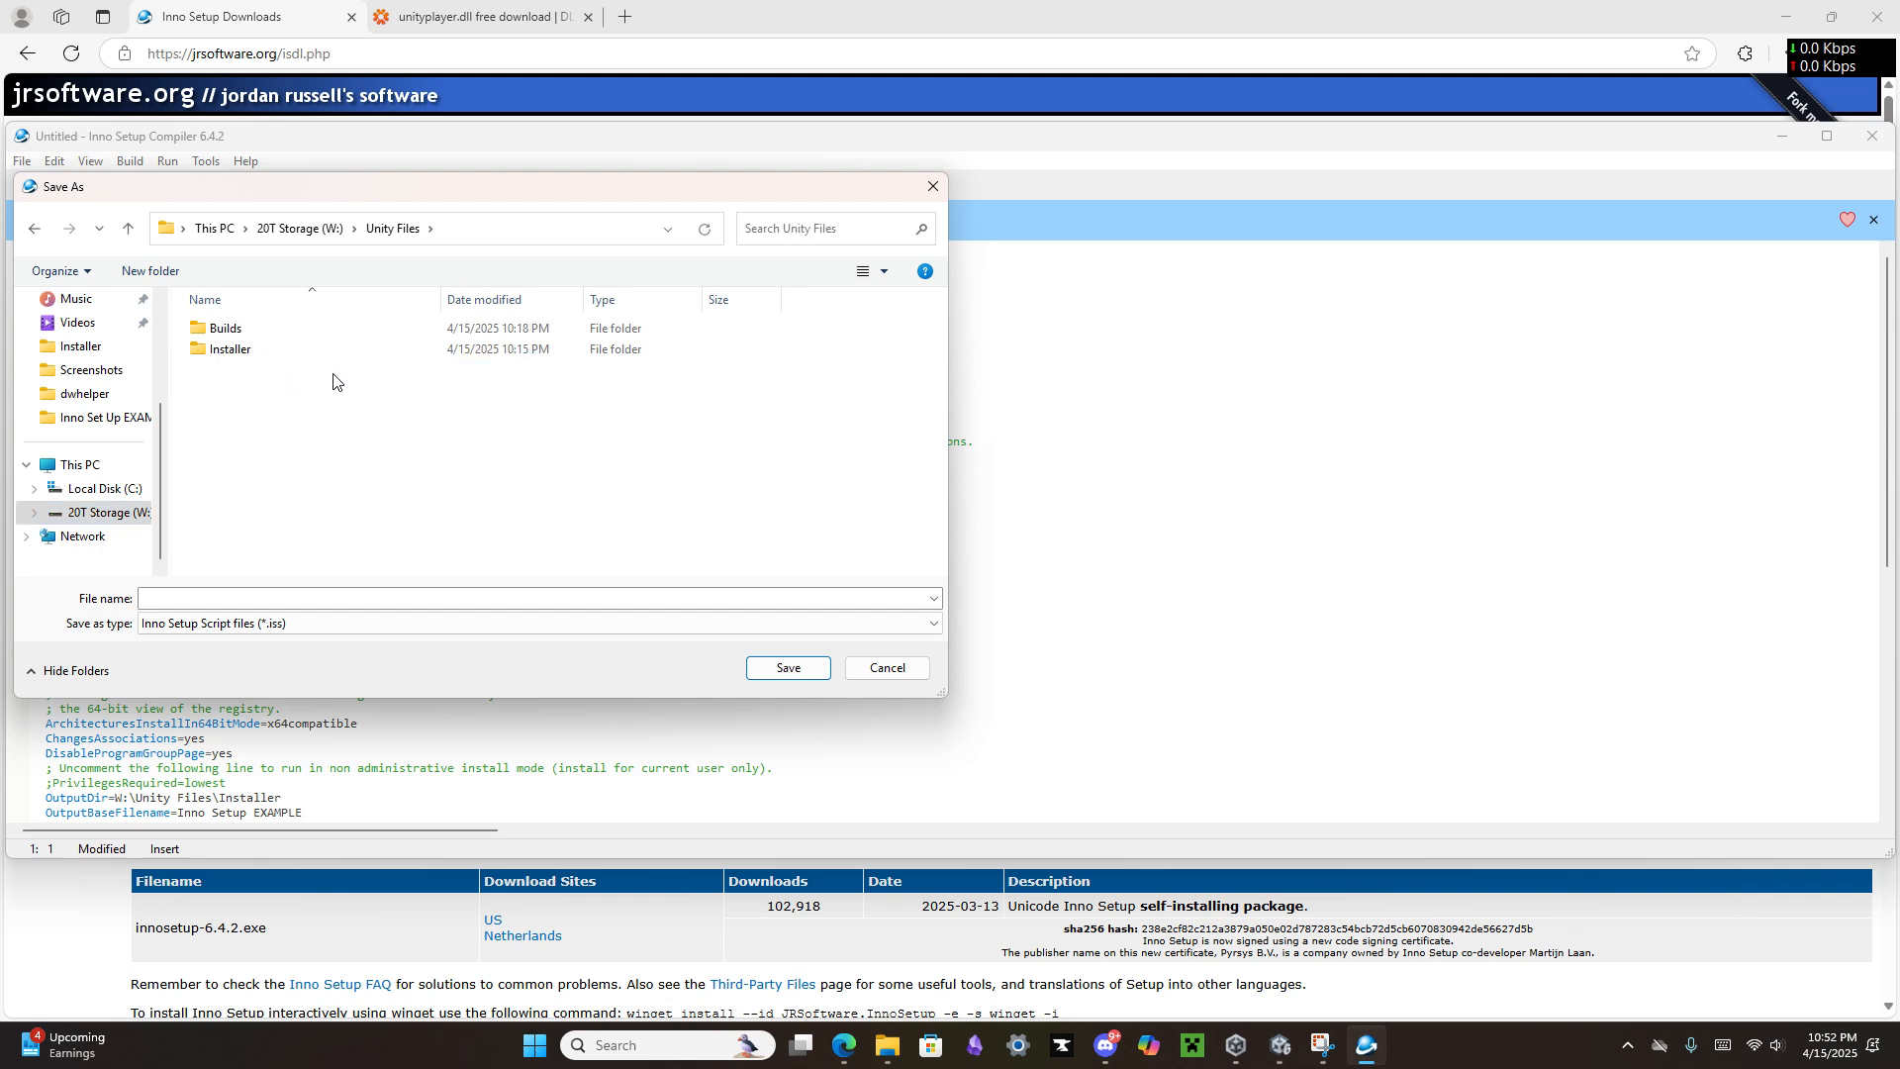
pyautogui.doubleClick(342, 352)
pyautogui.click(284, 597)
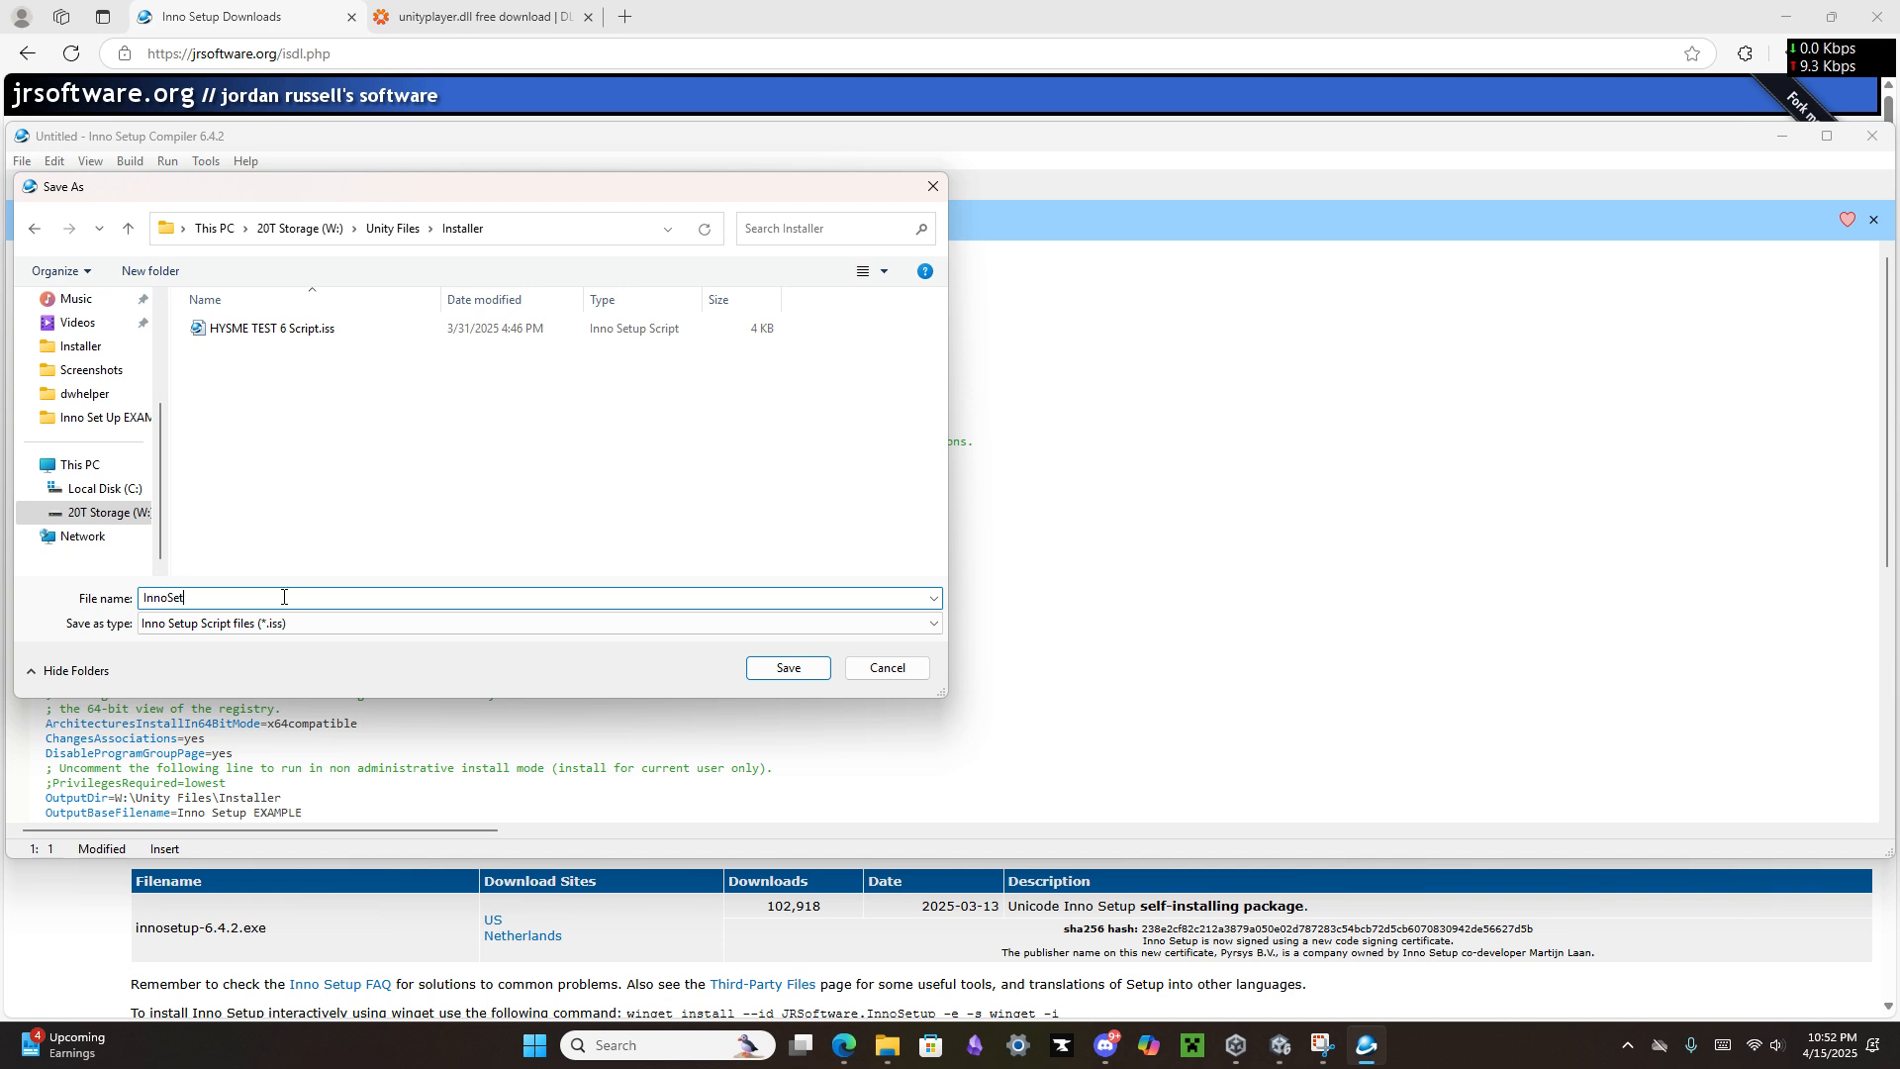
pyautogui.write('InnoSetupEXAMPLE')
pyautogui.click(788, 669)
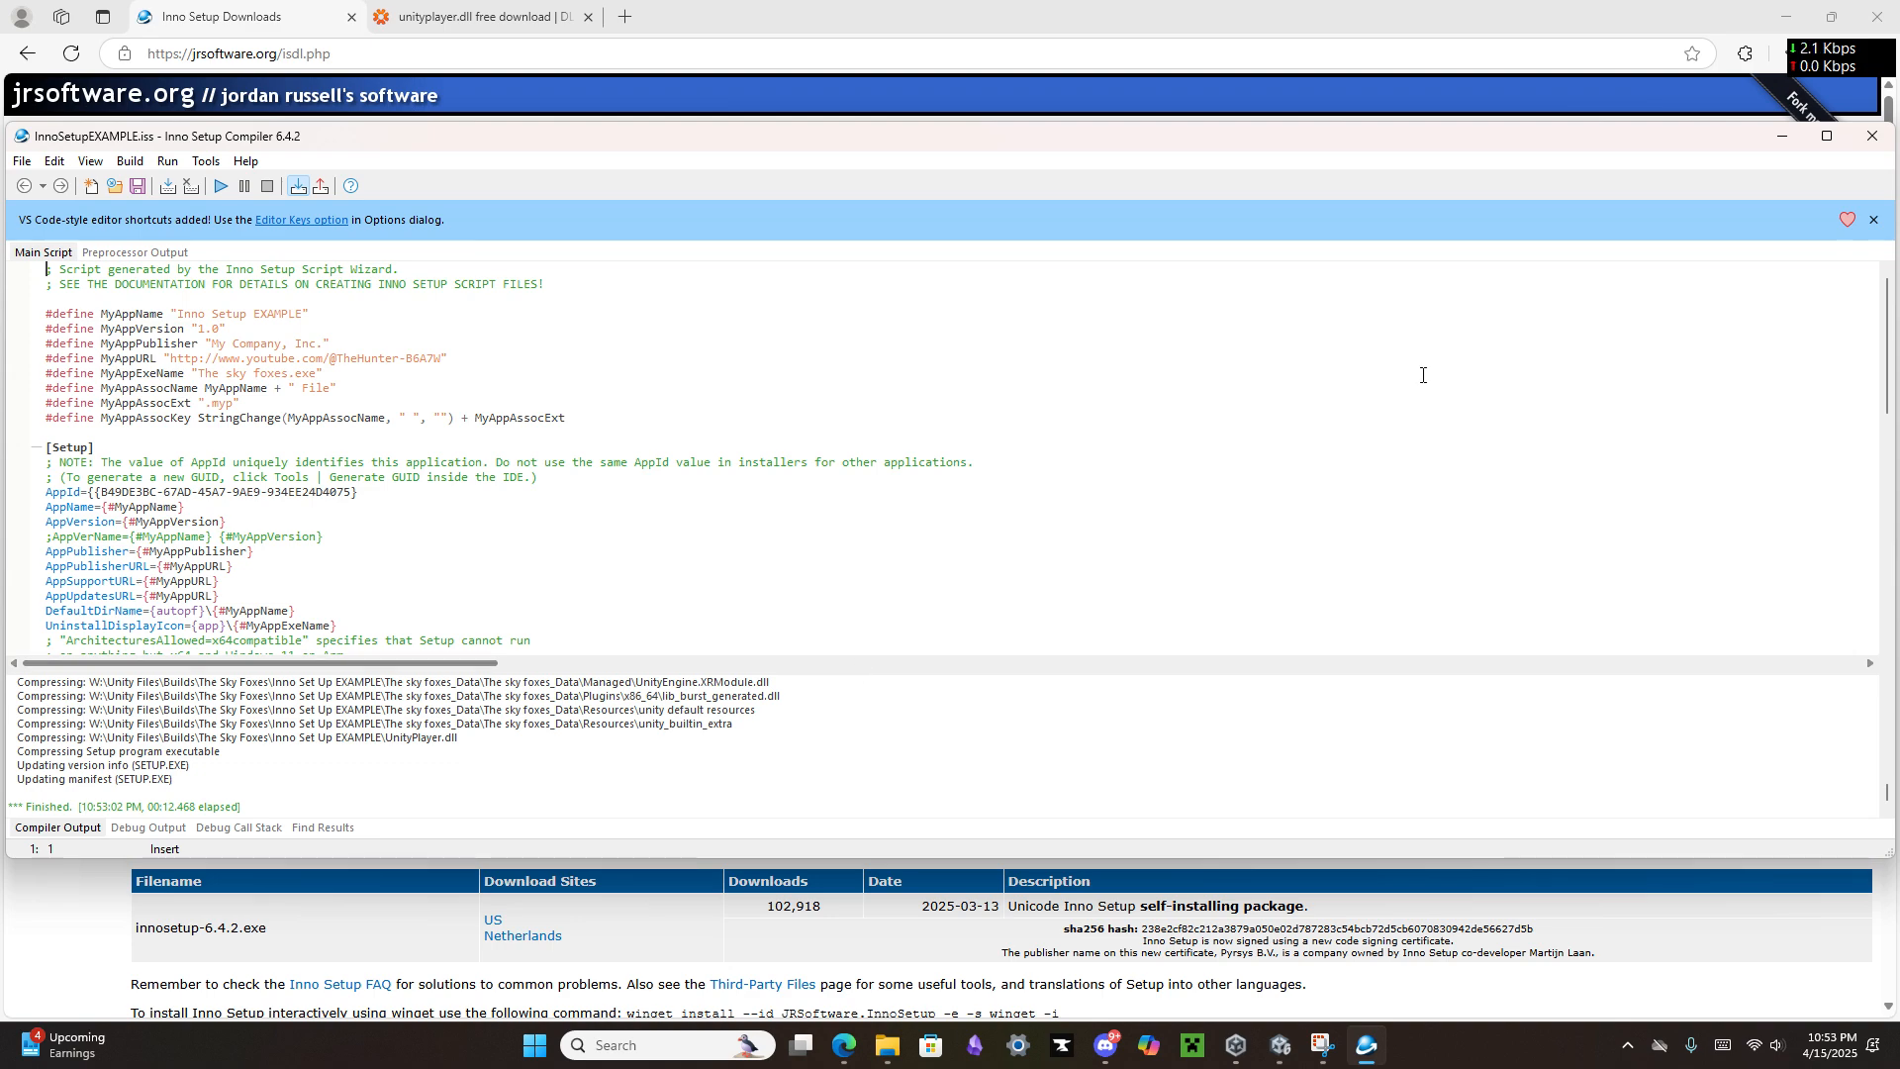
# Step: Minimize the compiler, browser, Unity, Discord, File Explorer and Unity Hub windows to clear the desktop
pyautogui.click(1782, 135)
pyautogui.click(1787, 17)
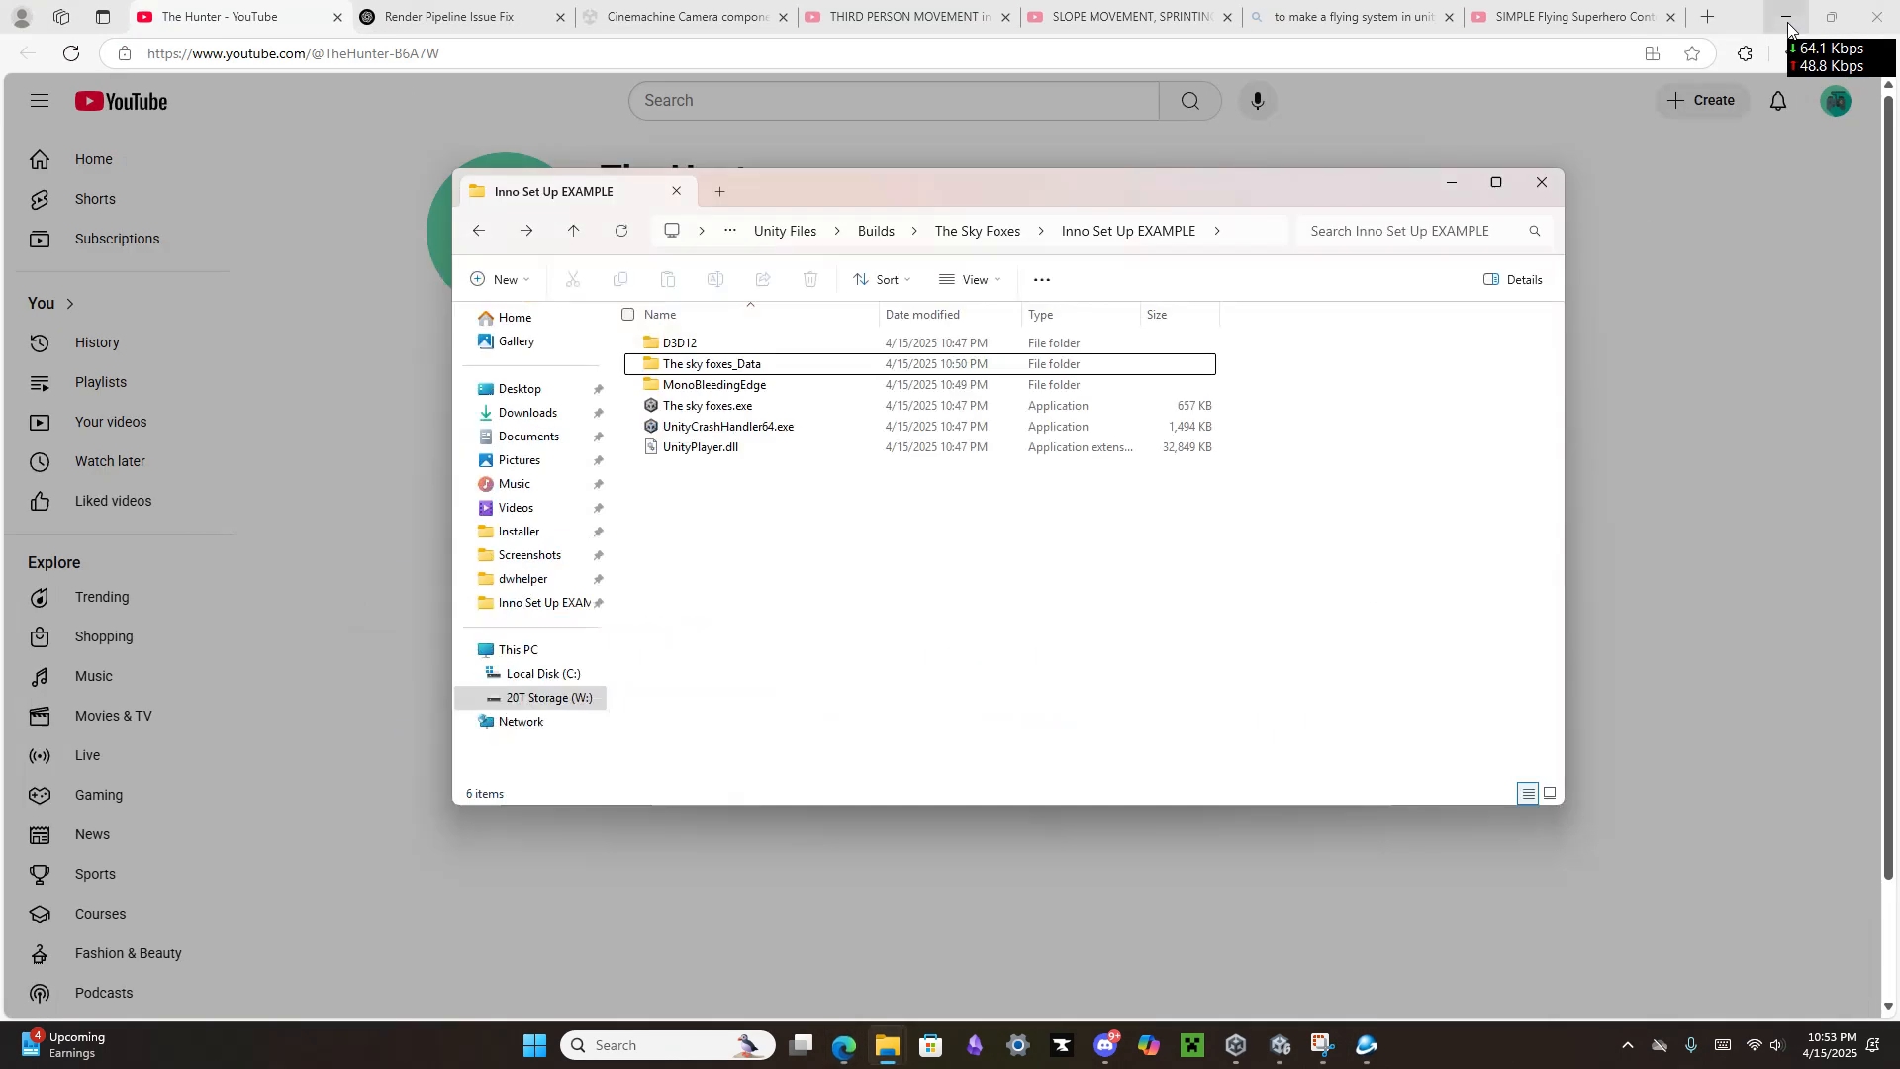
pyautogui.click(1787, 26)
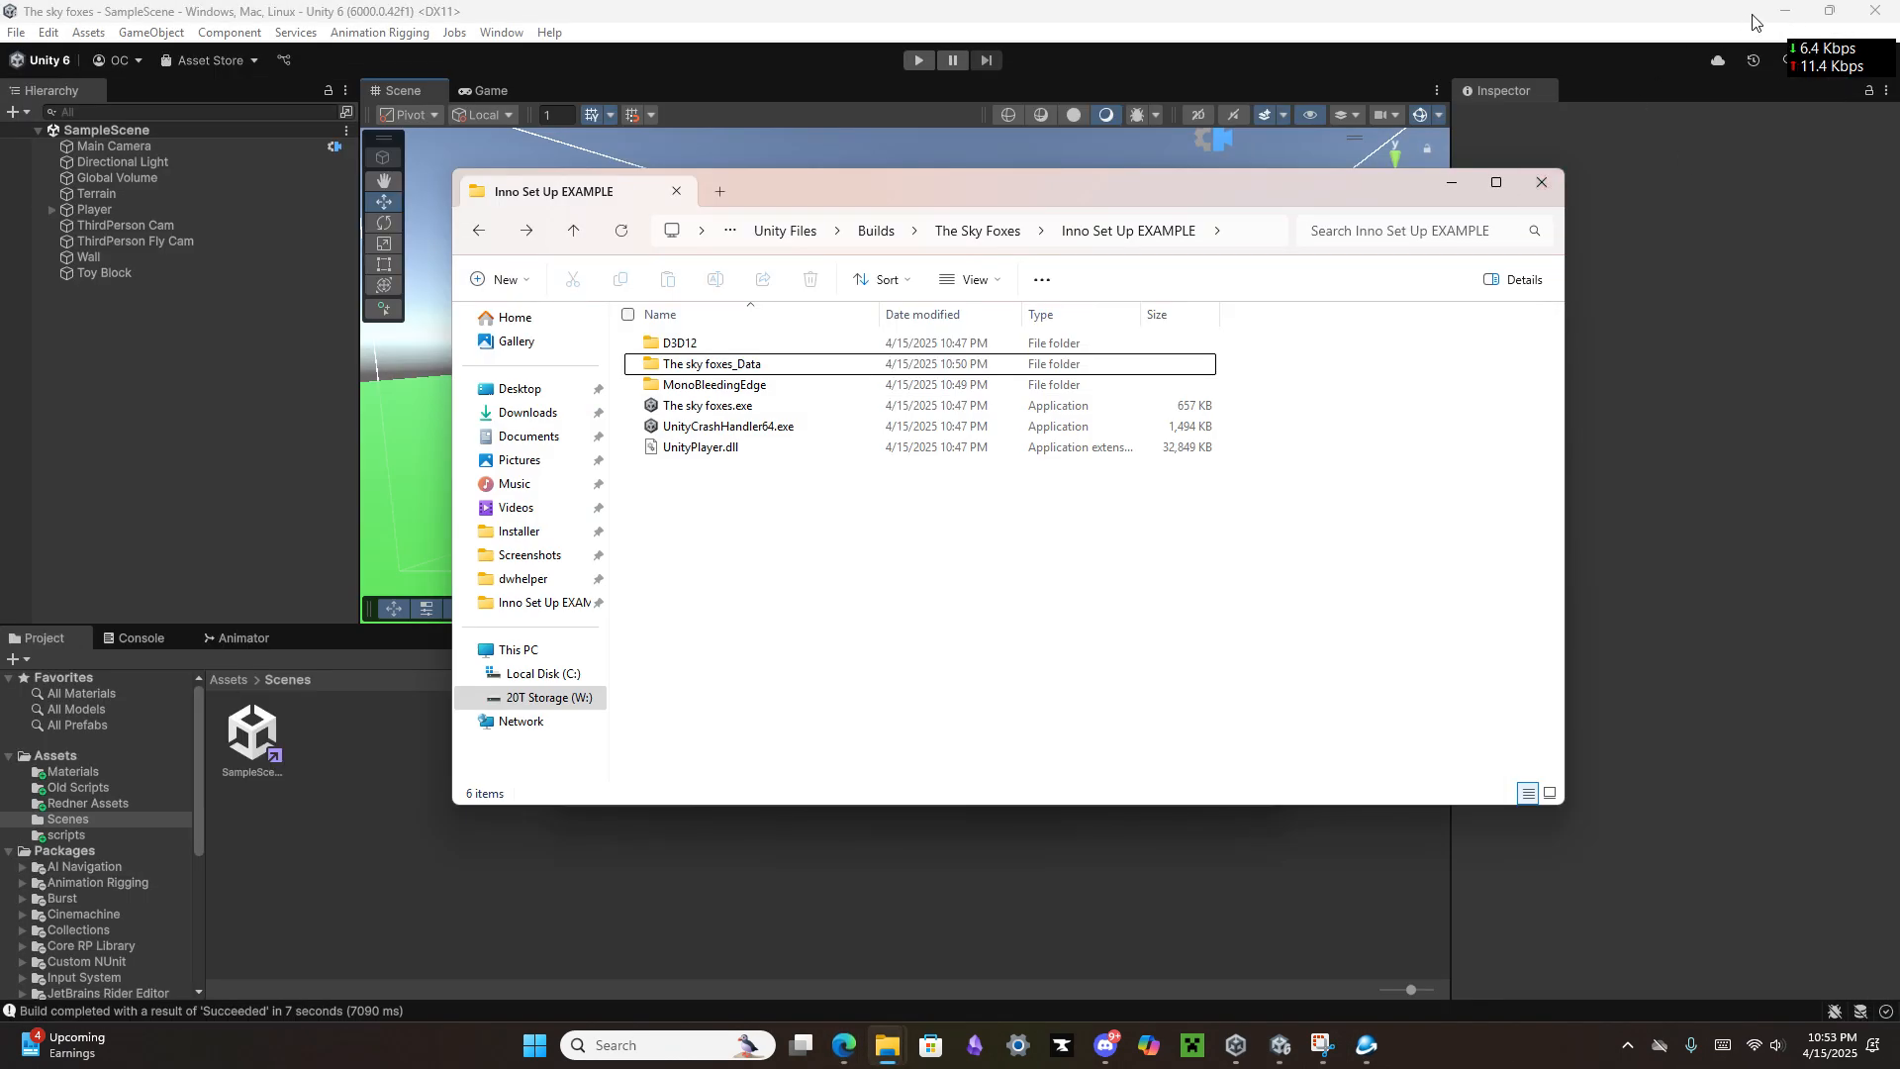
pyautogui.click(1785, 12)
pyautogui.click(1453, 183)
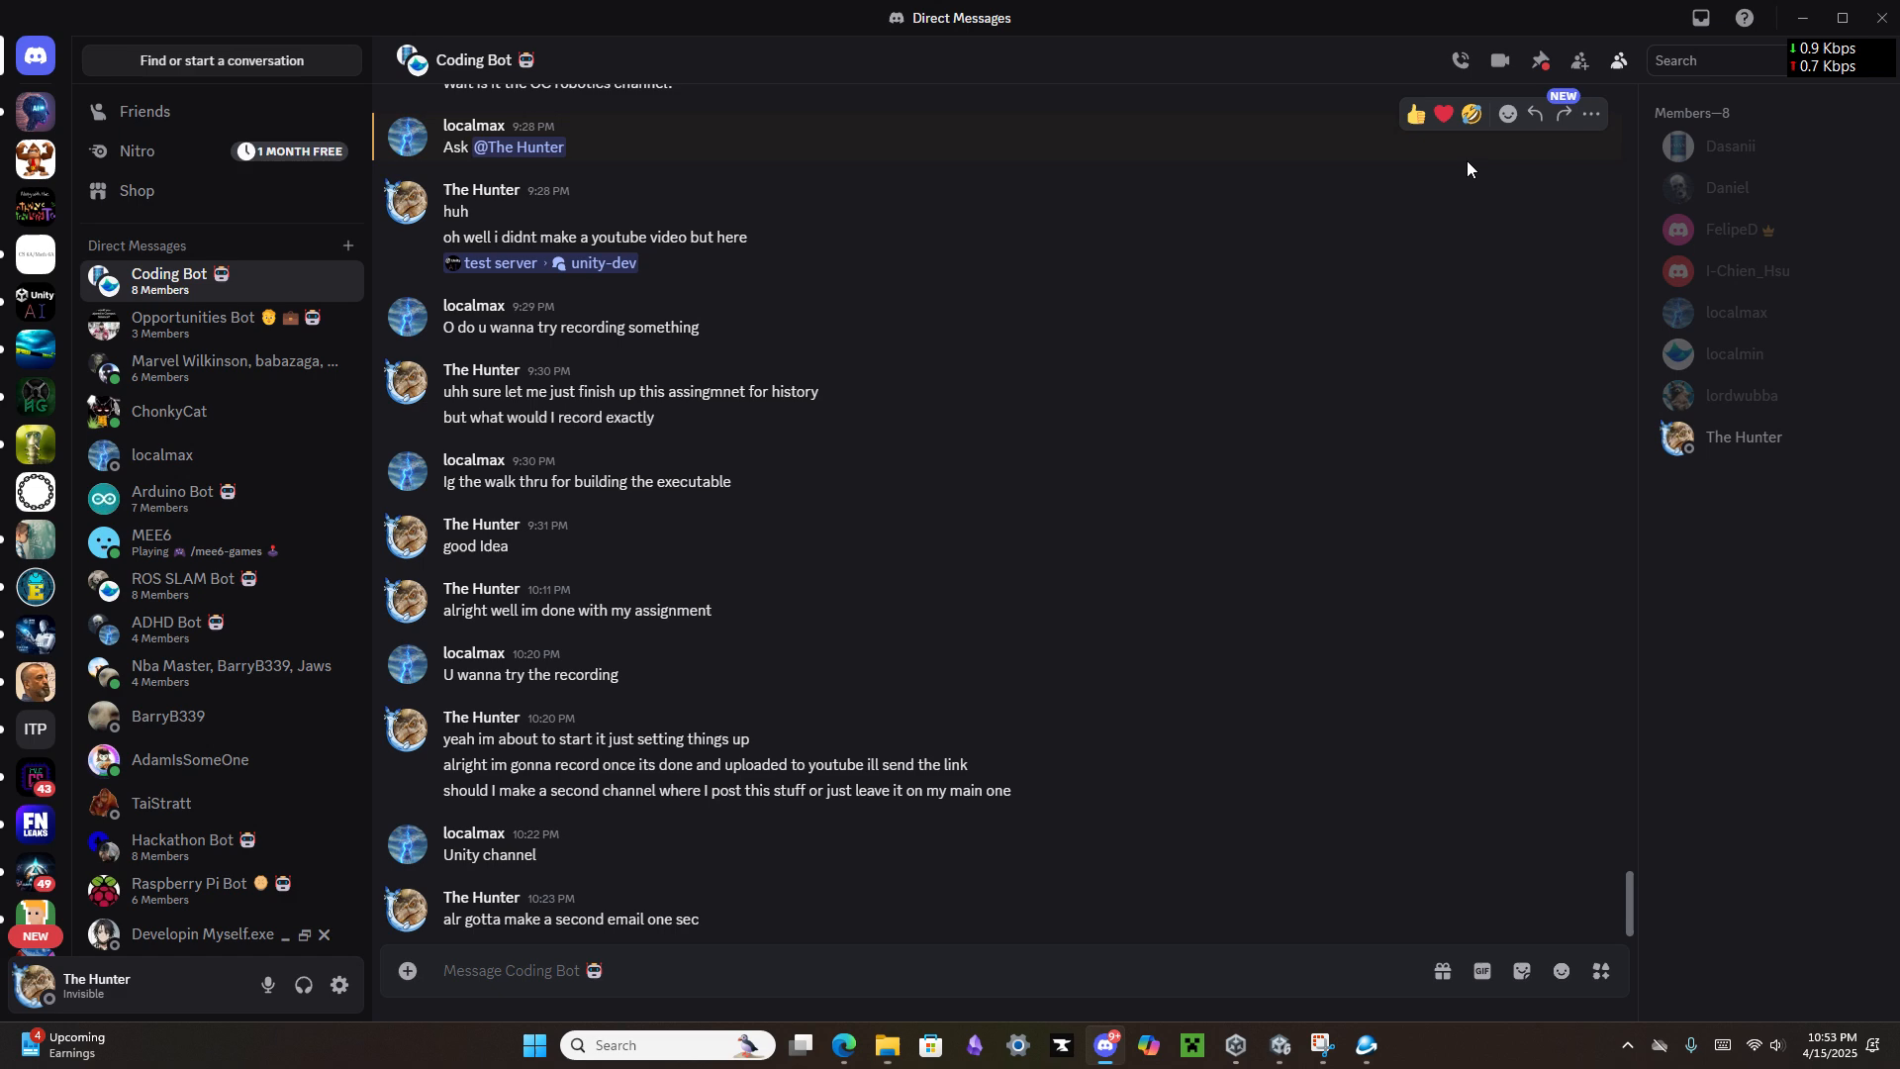
pyautogui.click(1803, 18)
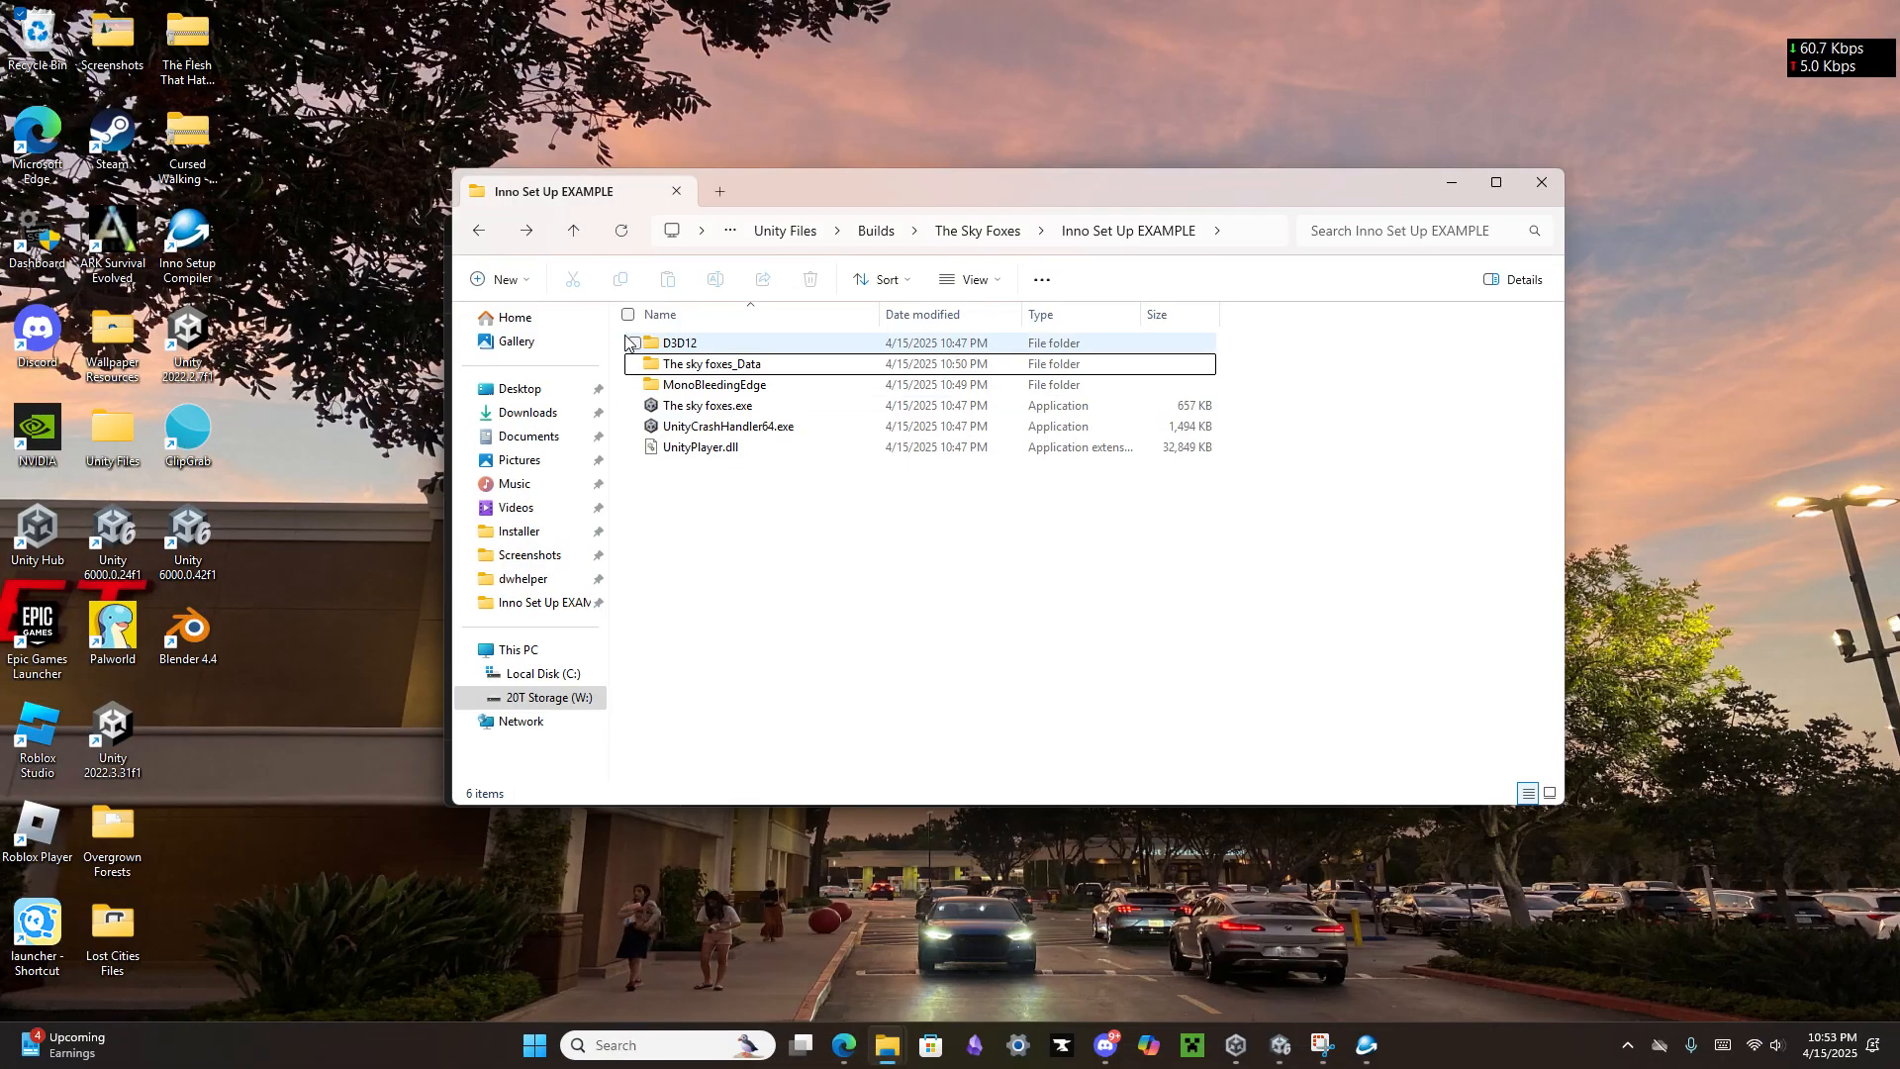
pyautogui.click(1451, 183)
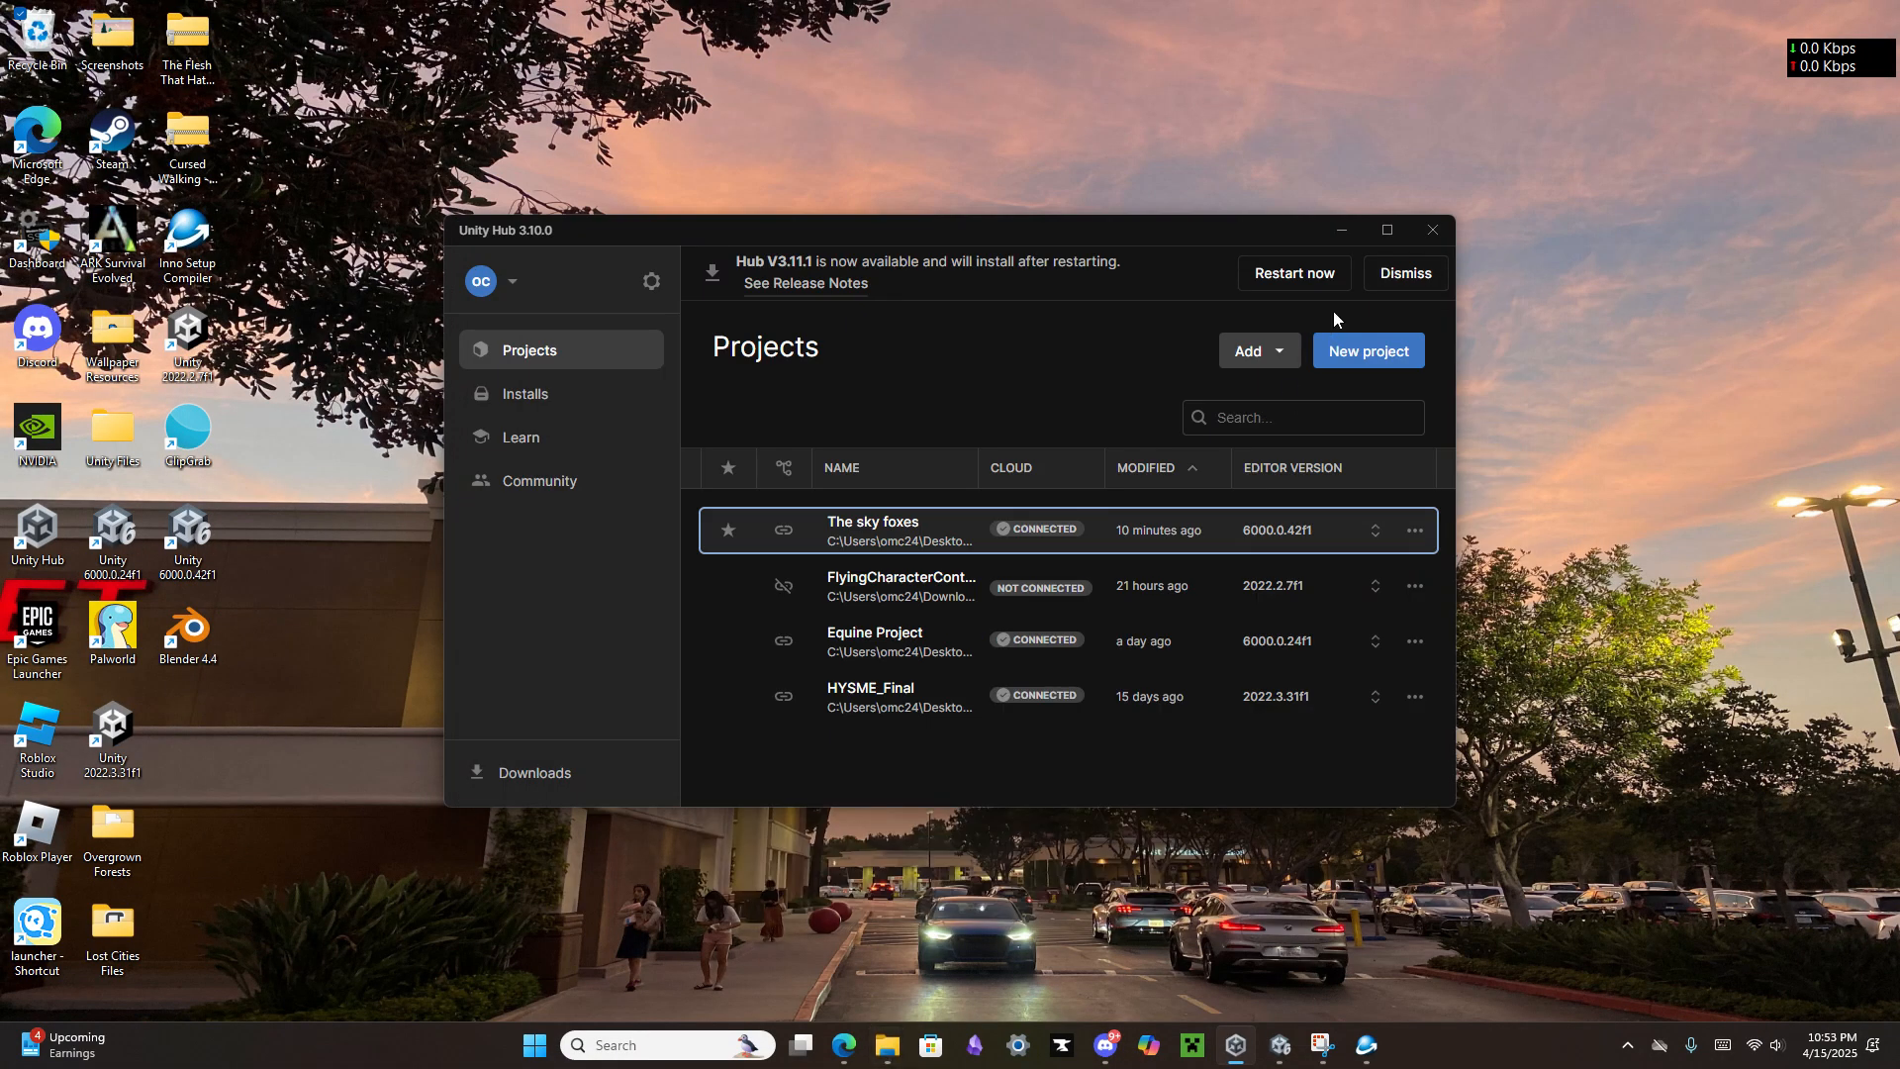
pyautogui.click(1338, 230)
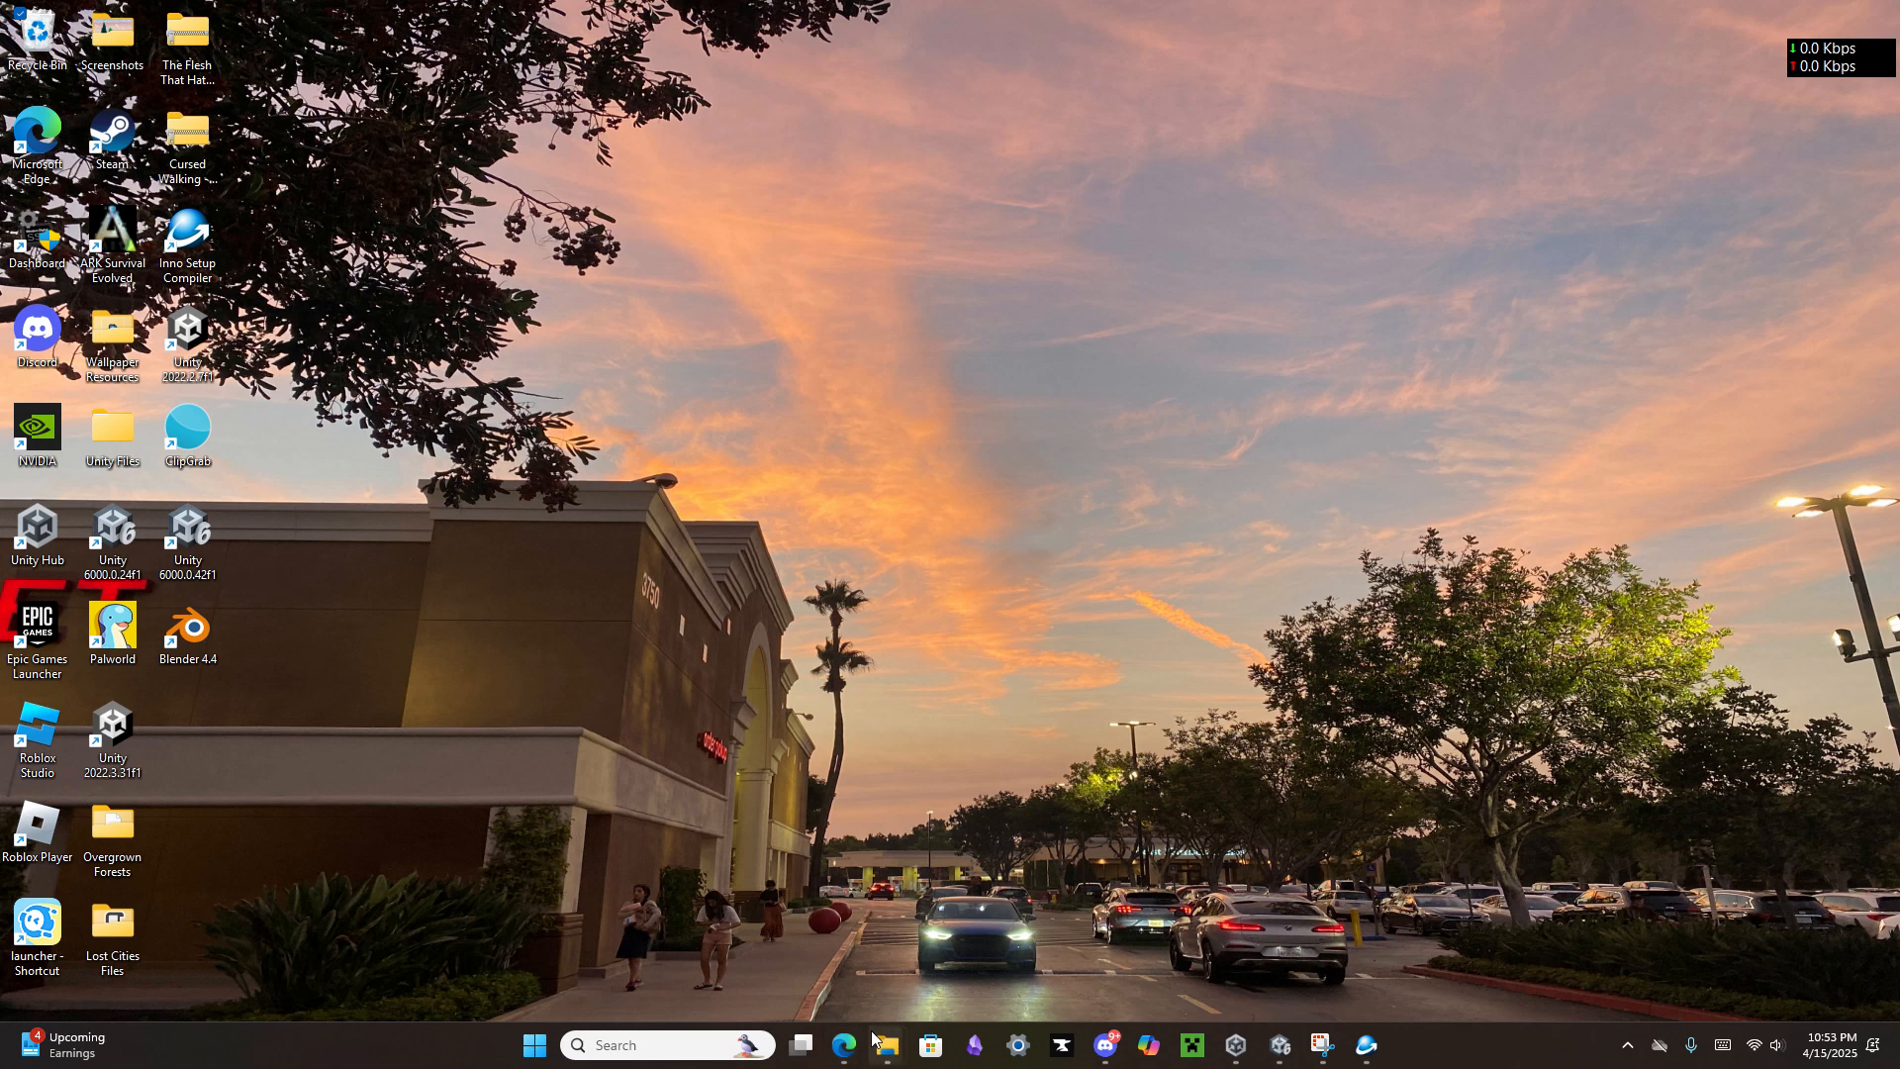
# Step: Switch to File Explorer and open the Installer folder inside Unity Files
pyautogui.moveTo(887, 1045)
pyautogui.click(787, 948)
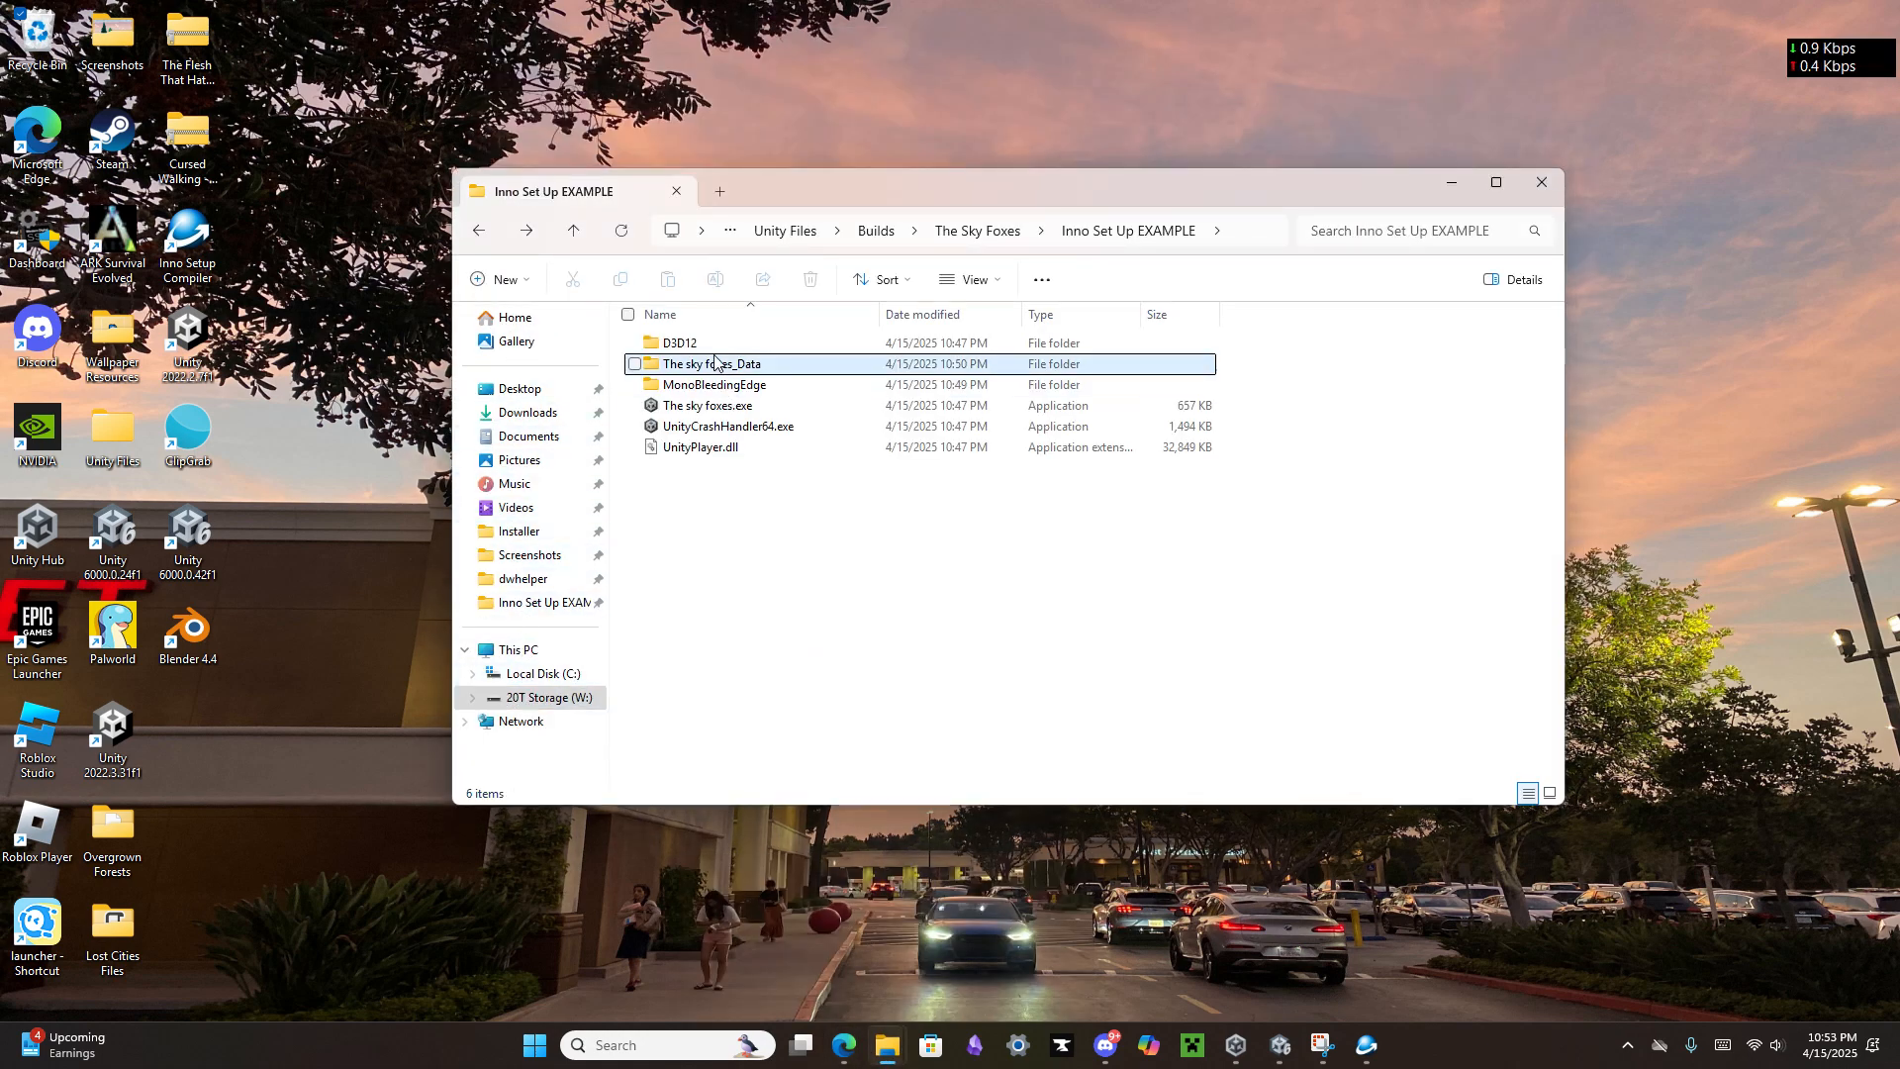
pyautogui.click(476, 236)
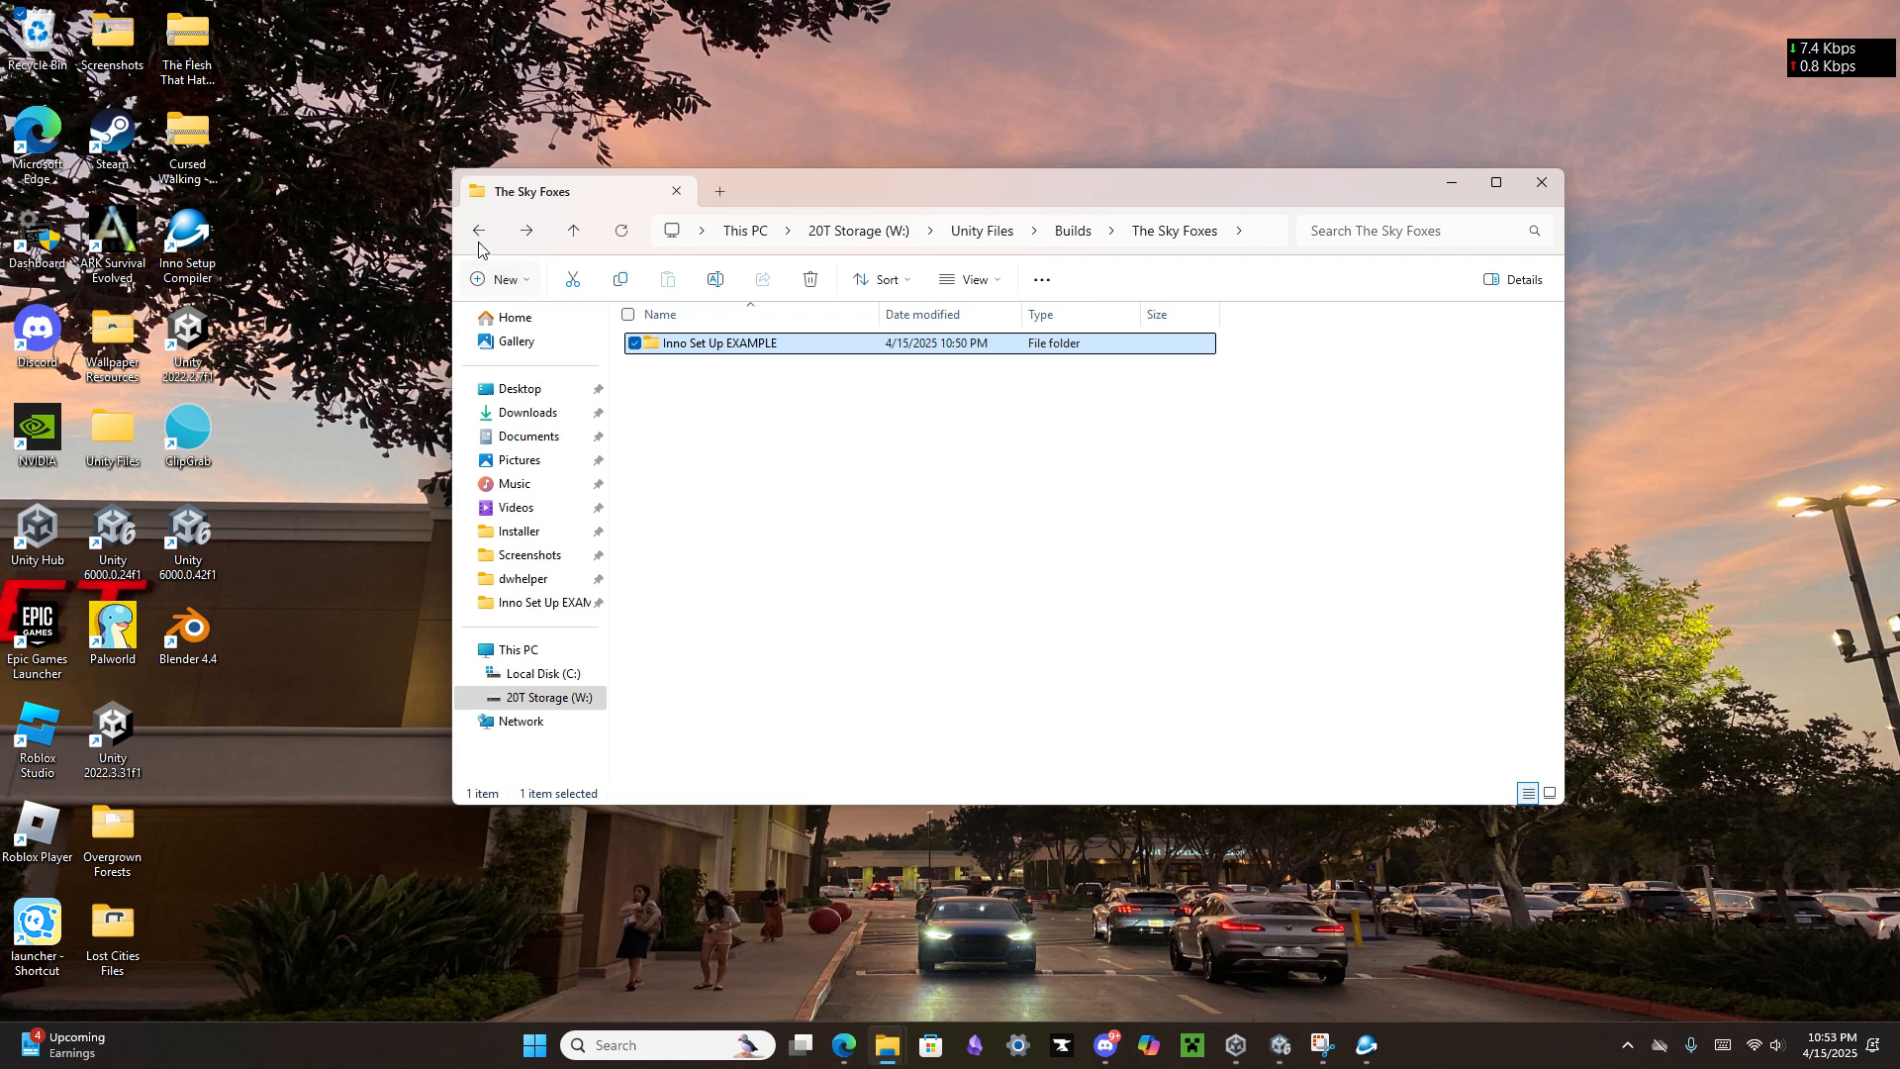
pyautogui.click(479, 243)
pyautogui.click(479, 243)
pyautogui.doubleClick(740, 368)
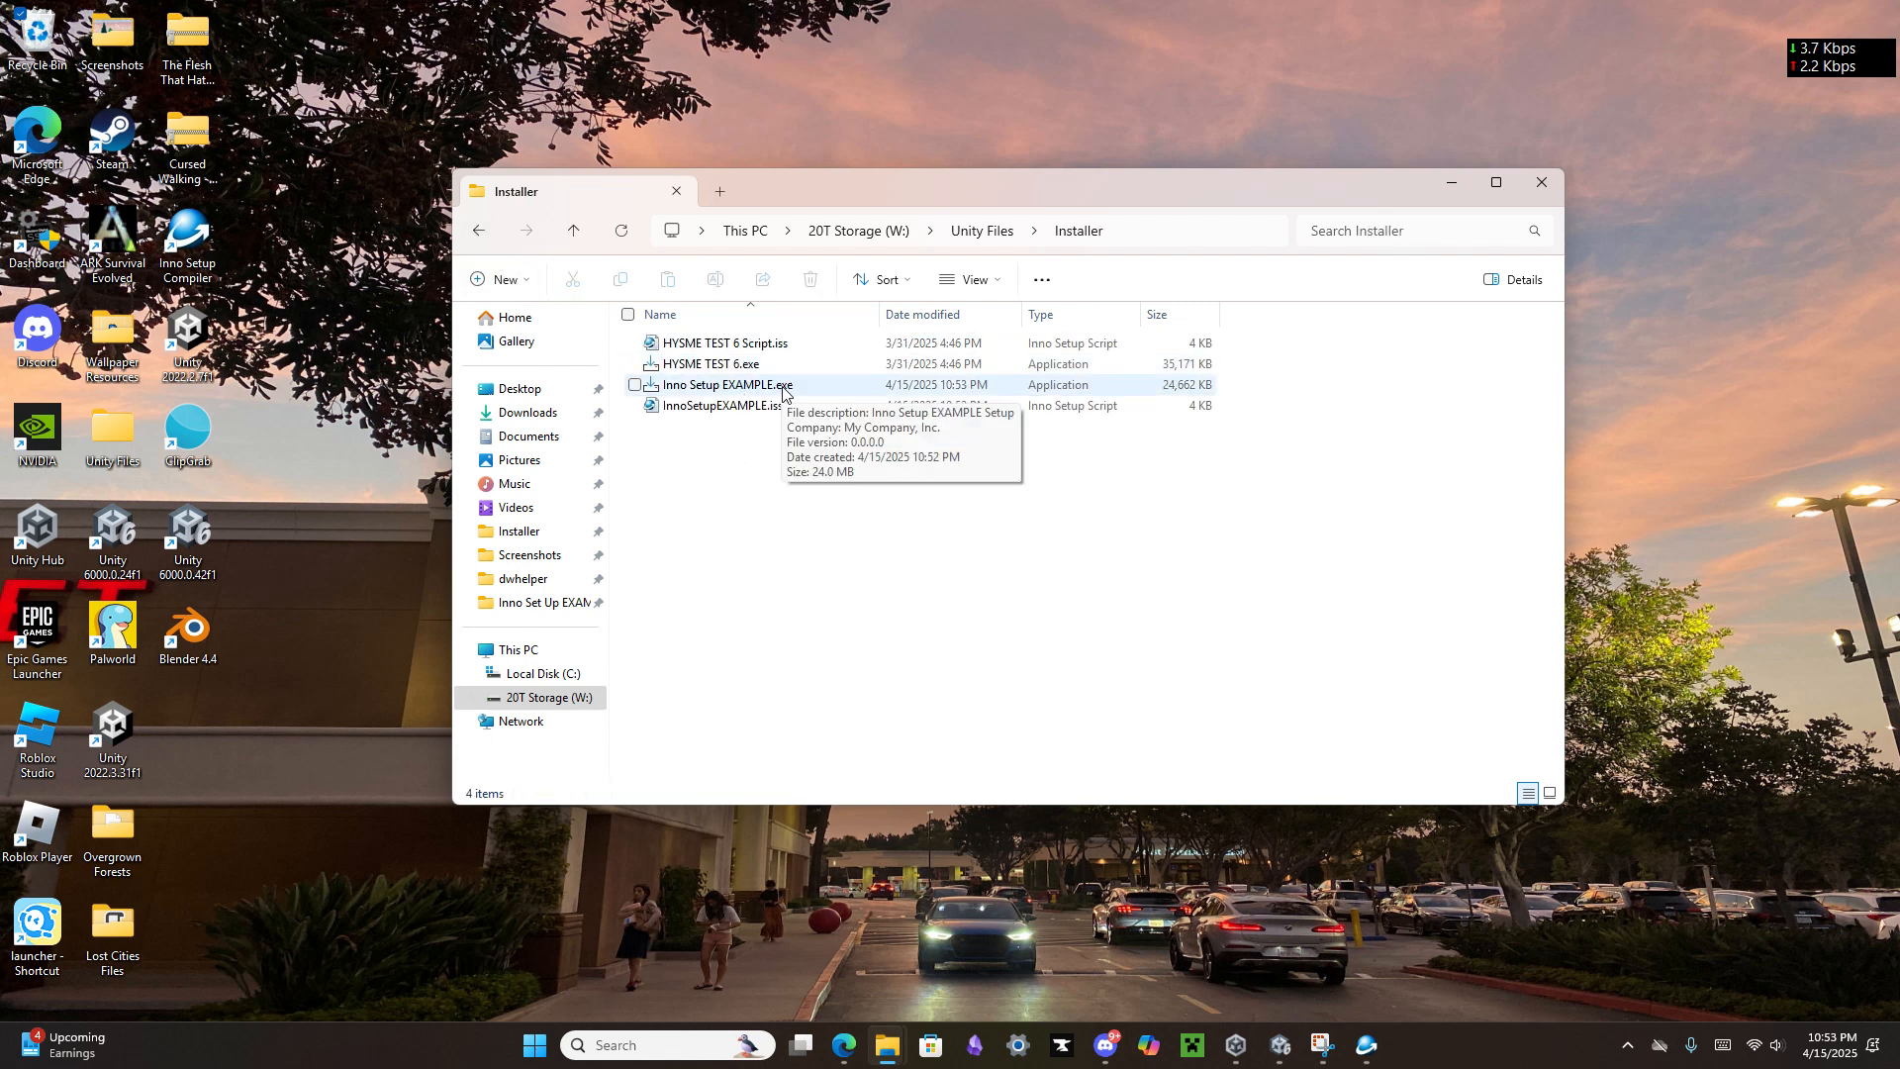
# Step: Run Inno Setup EXAMPLE.exe and install the game to C:\Program Files\Inno Setup EXAMPLE with a desktop shortcut
pyautogui.doubleClick(838, 394)
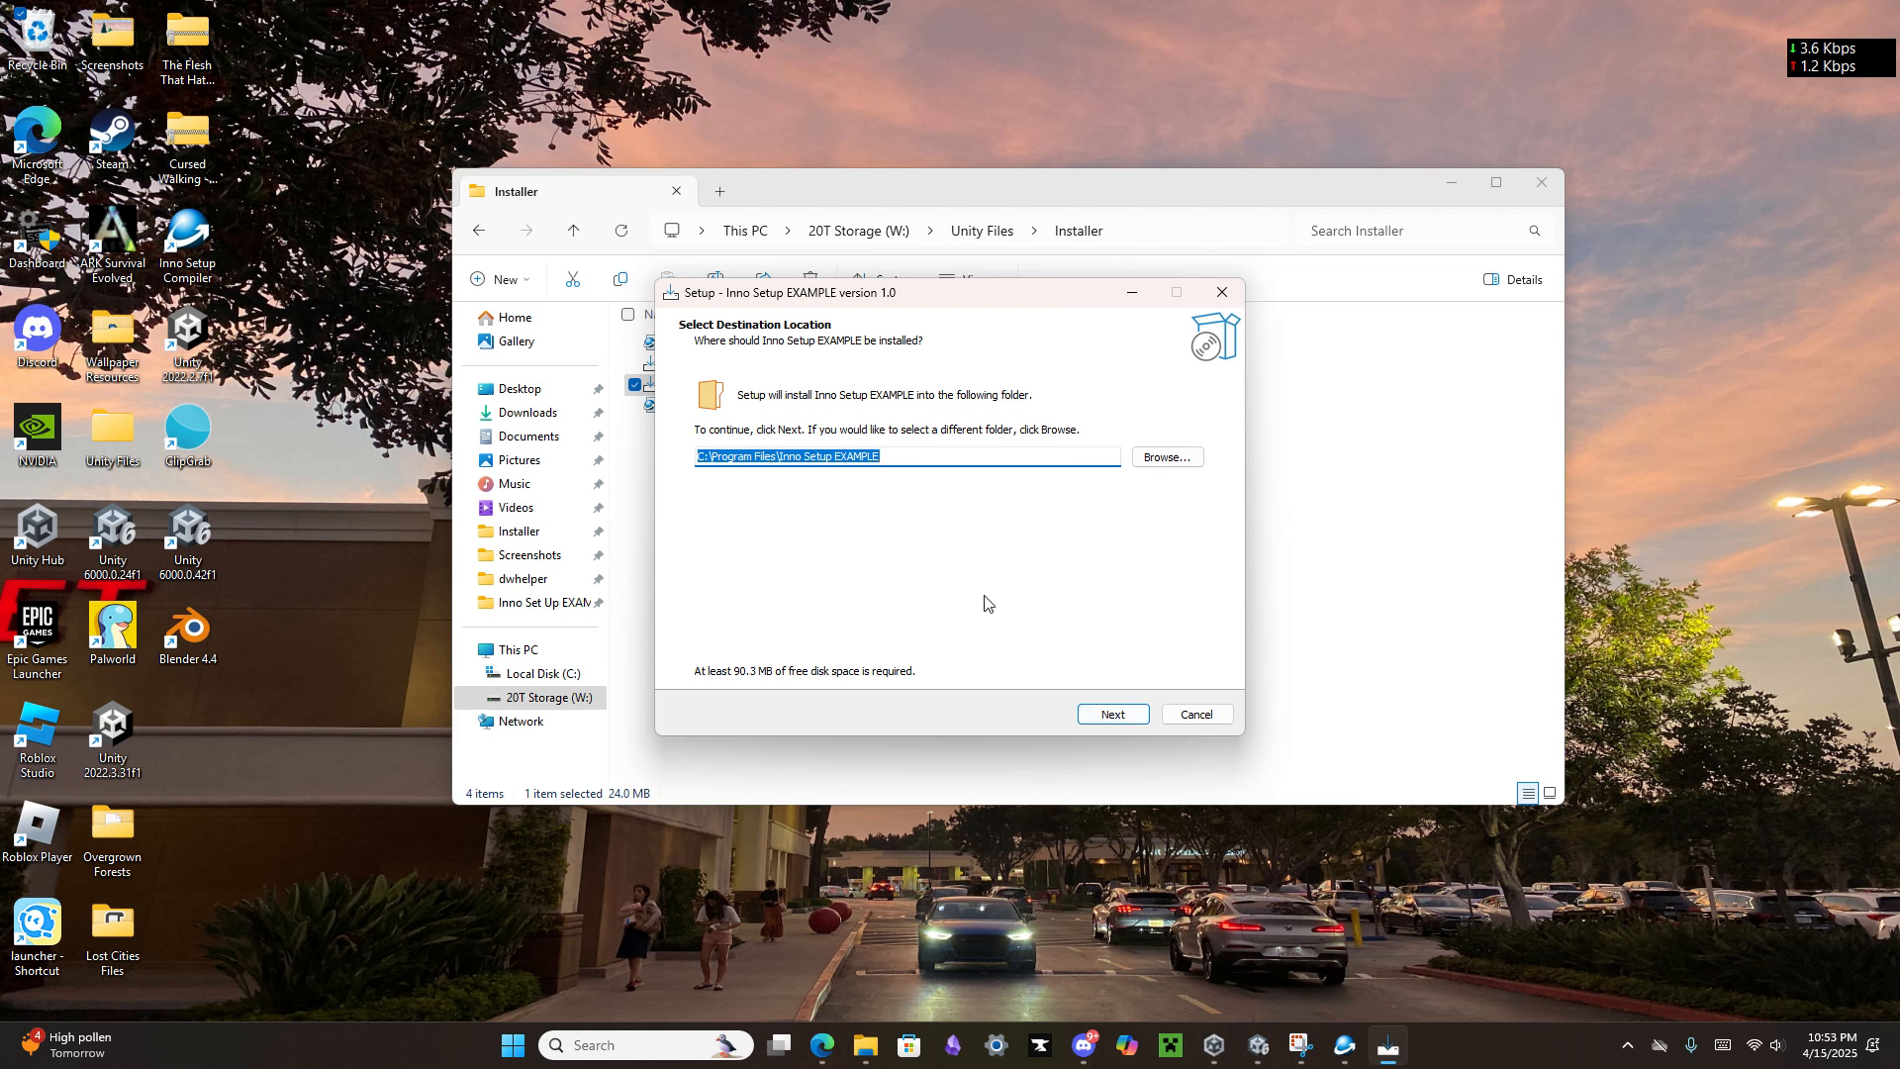
pyautogui.click(1101, 720)
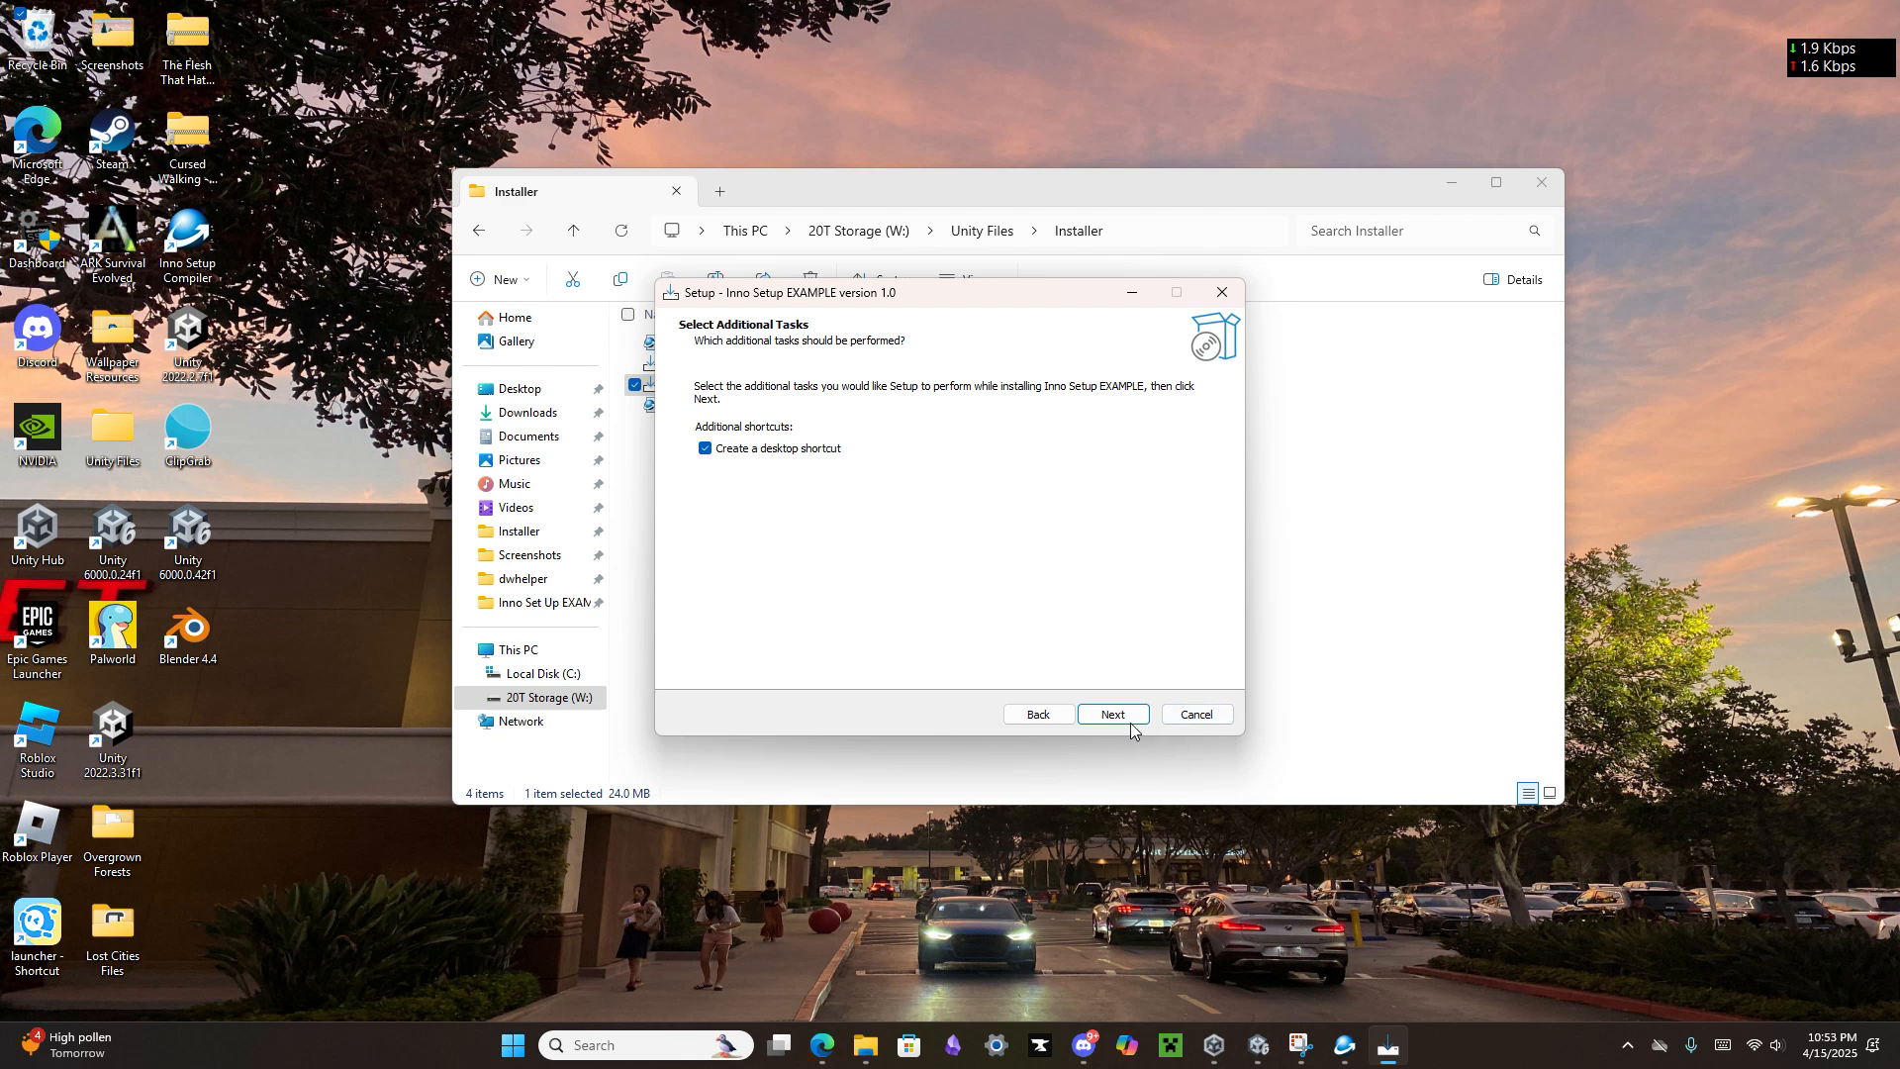
pyautogui.click(1130, 720)
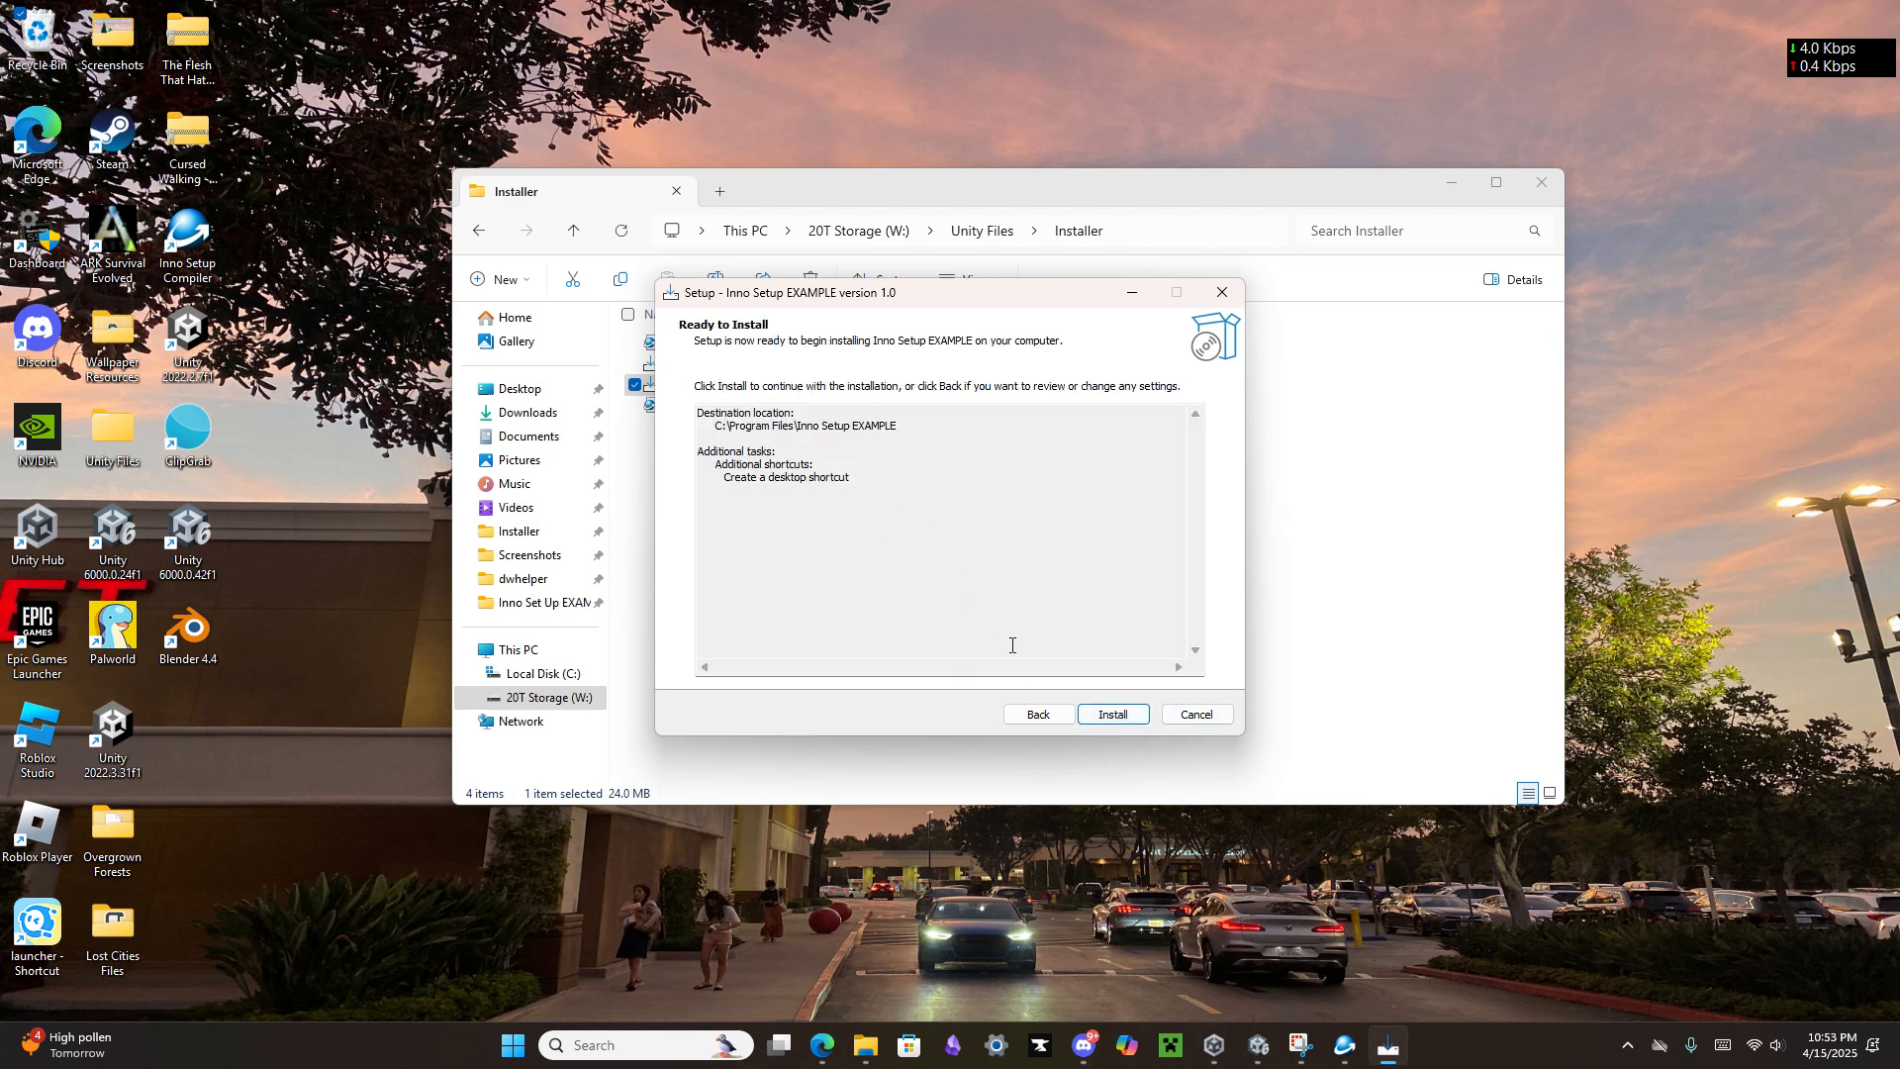
pyautogui.click(1110, 711)
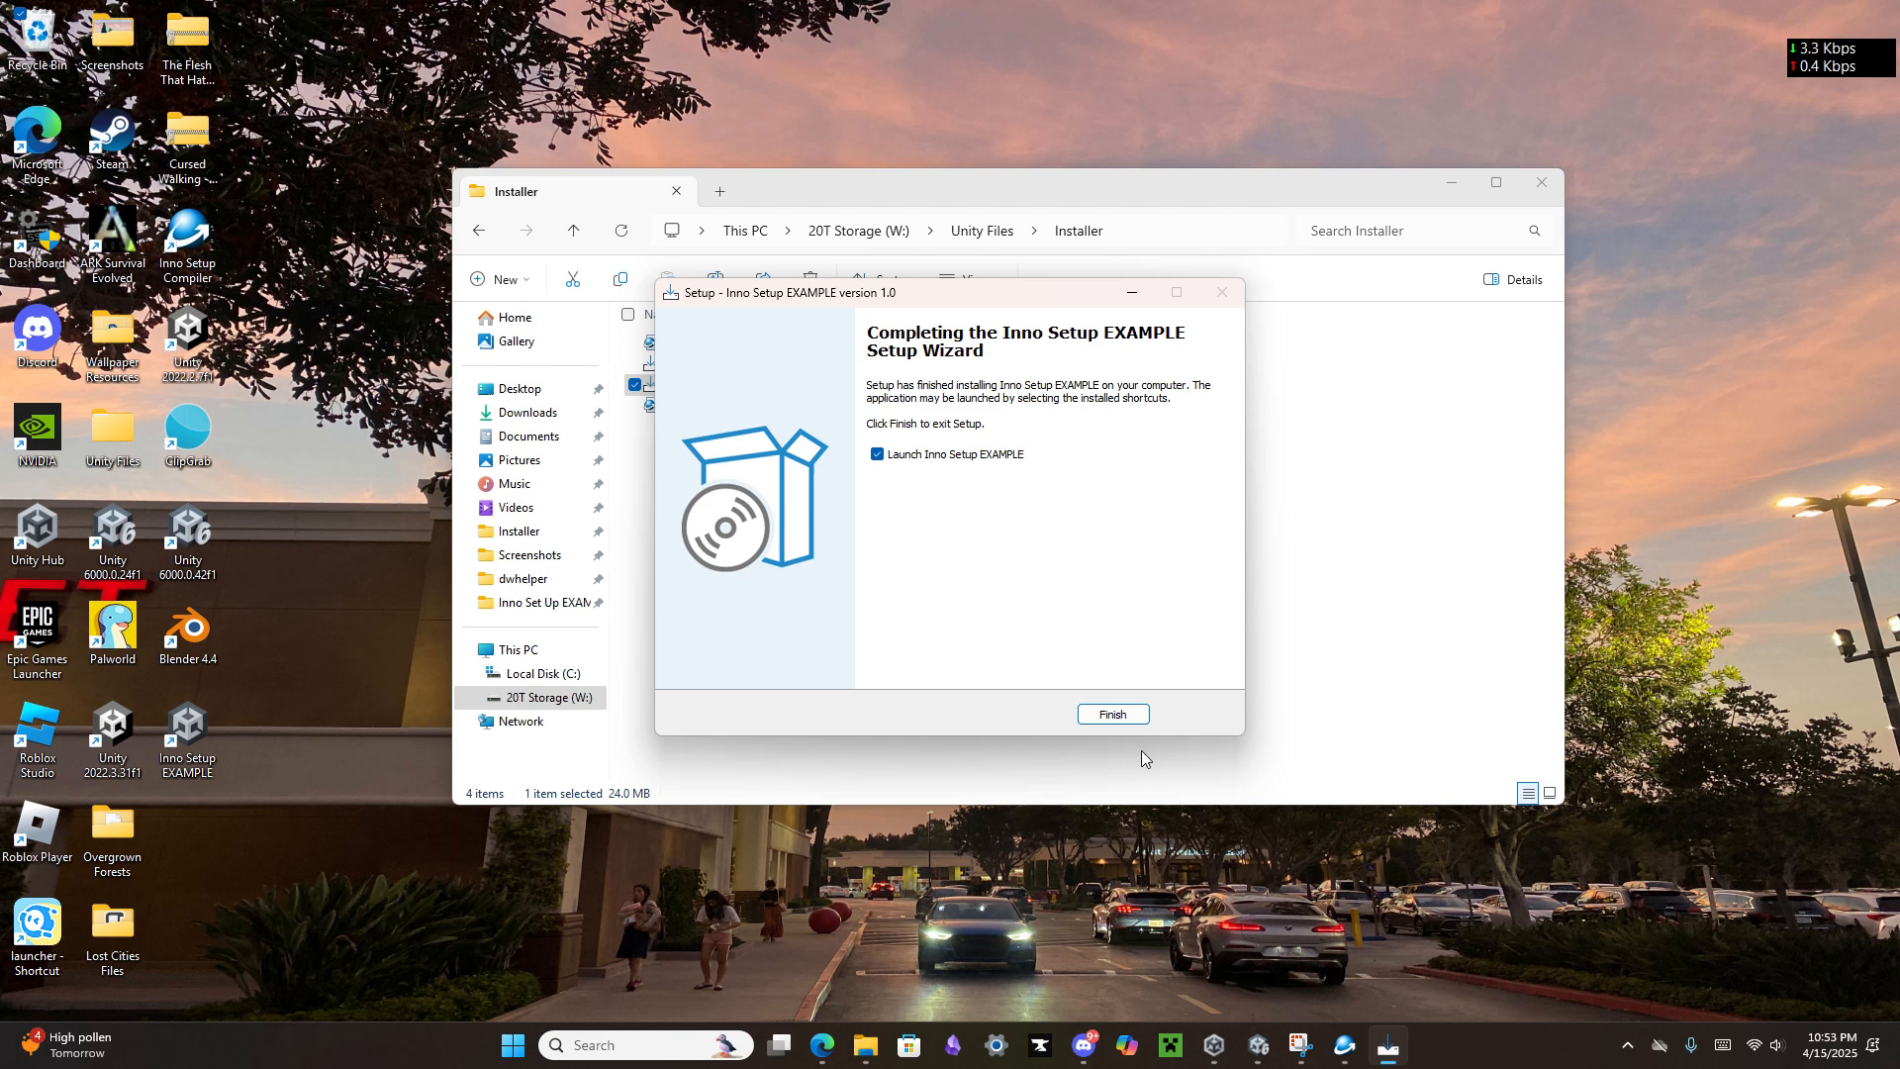
pyautogui.click(1112, 715)
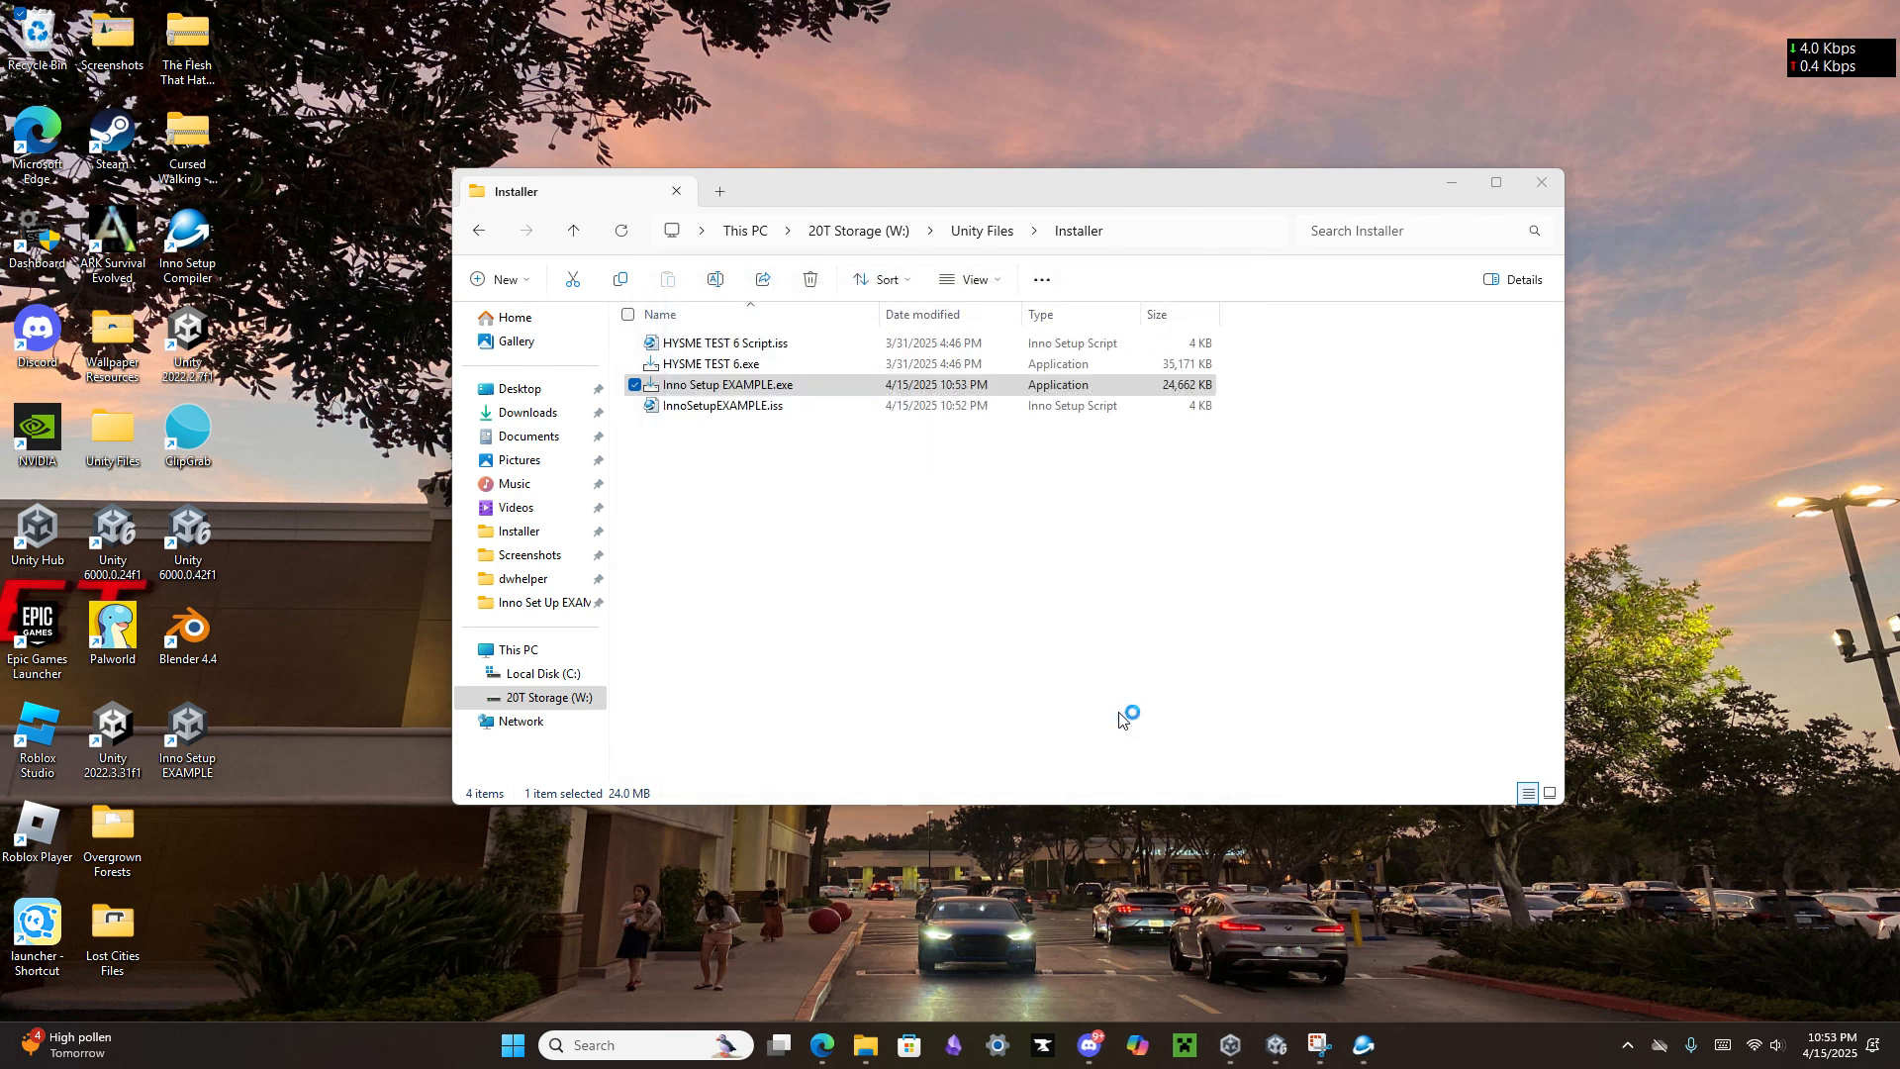
# Step: Launch the installed game from its Inno Setup EXAMPLE desktop shortcut to test it, and return to the desktop
pyautogui.click(1445, 184)
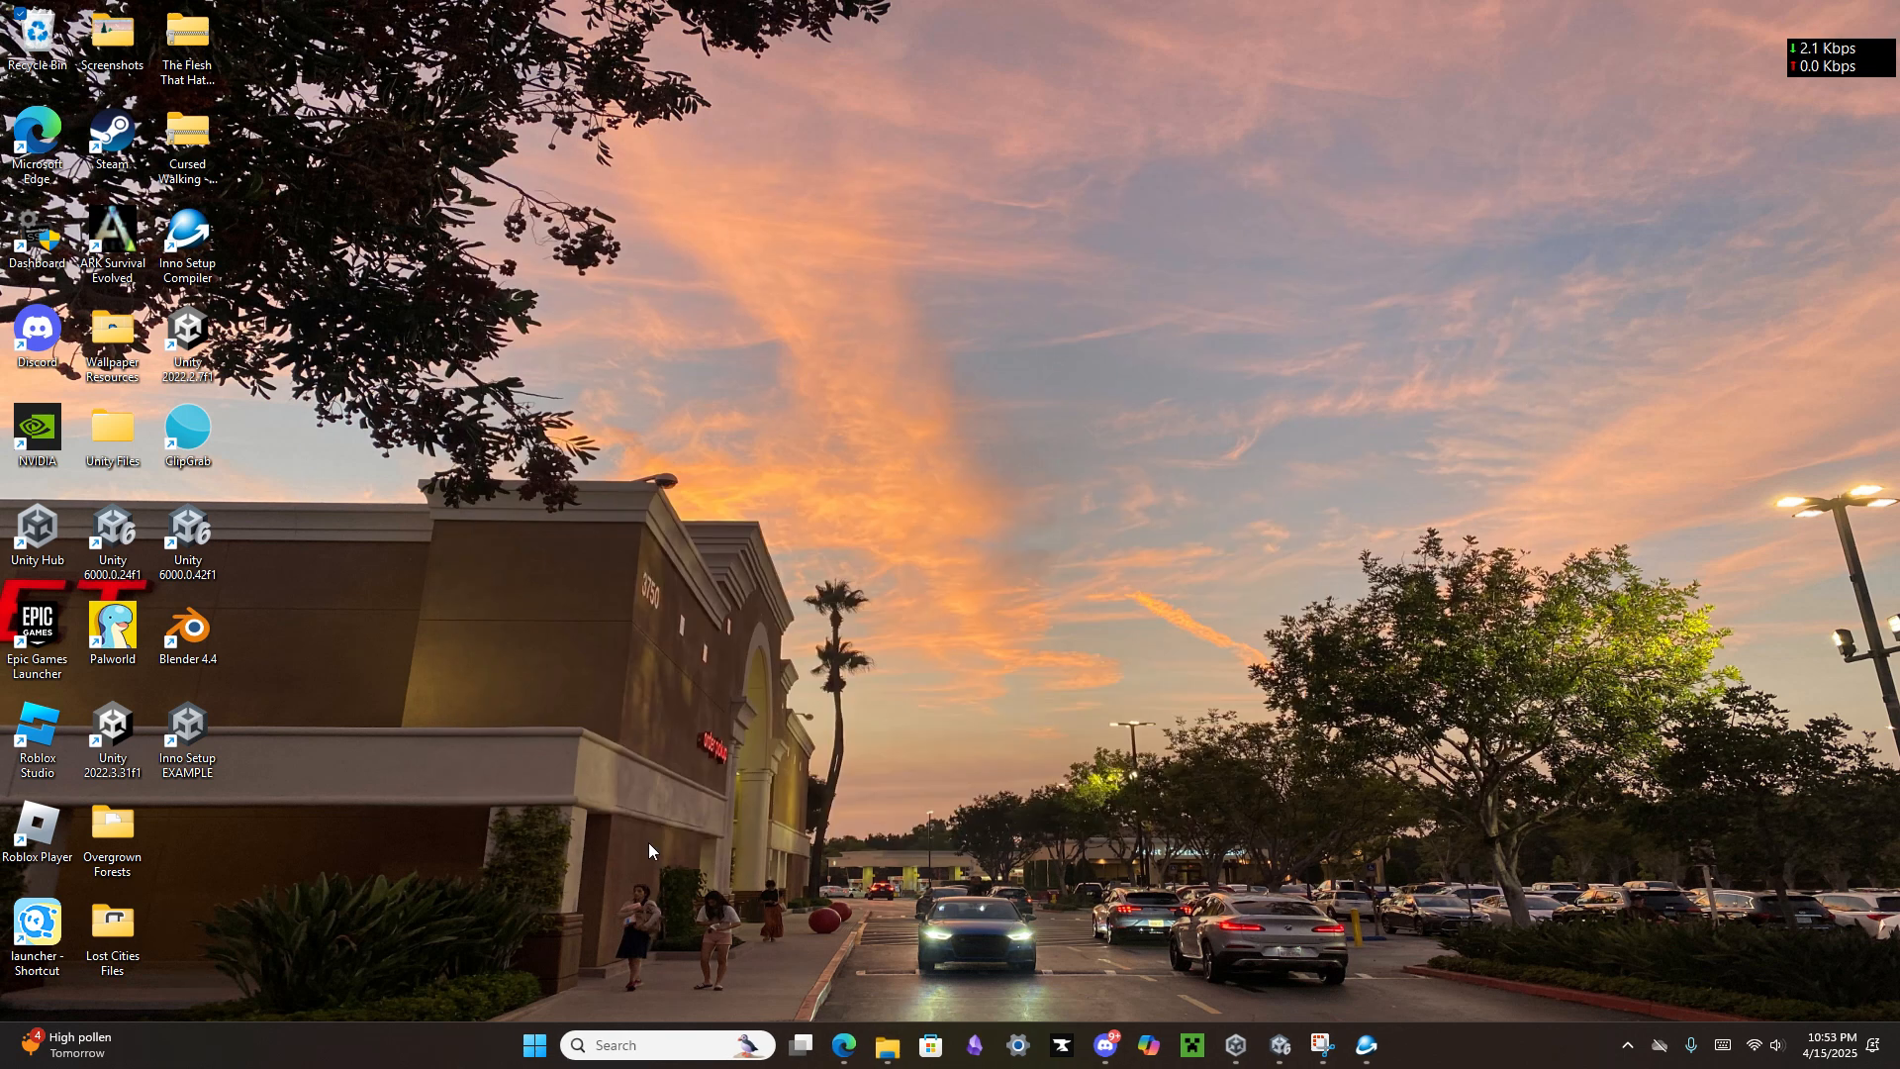
pyautogui.doubleClick(212, 759)
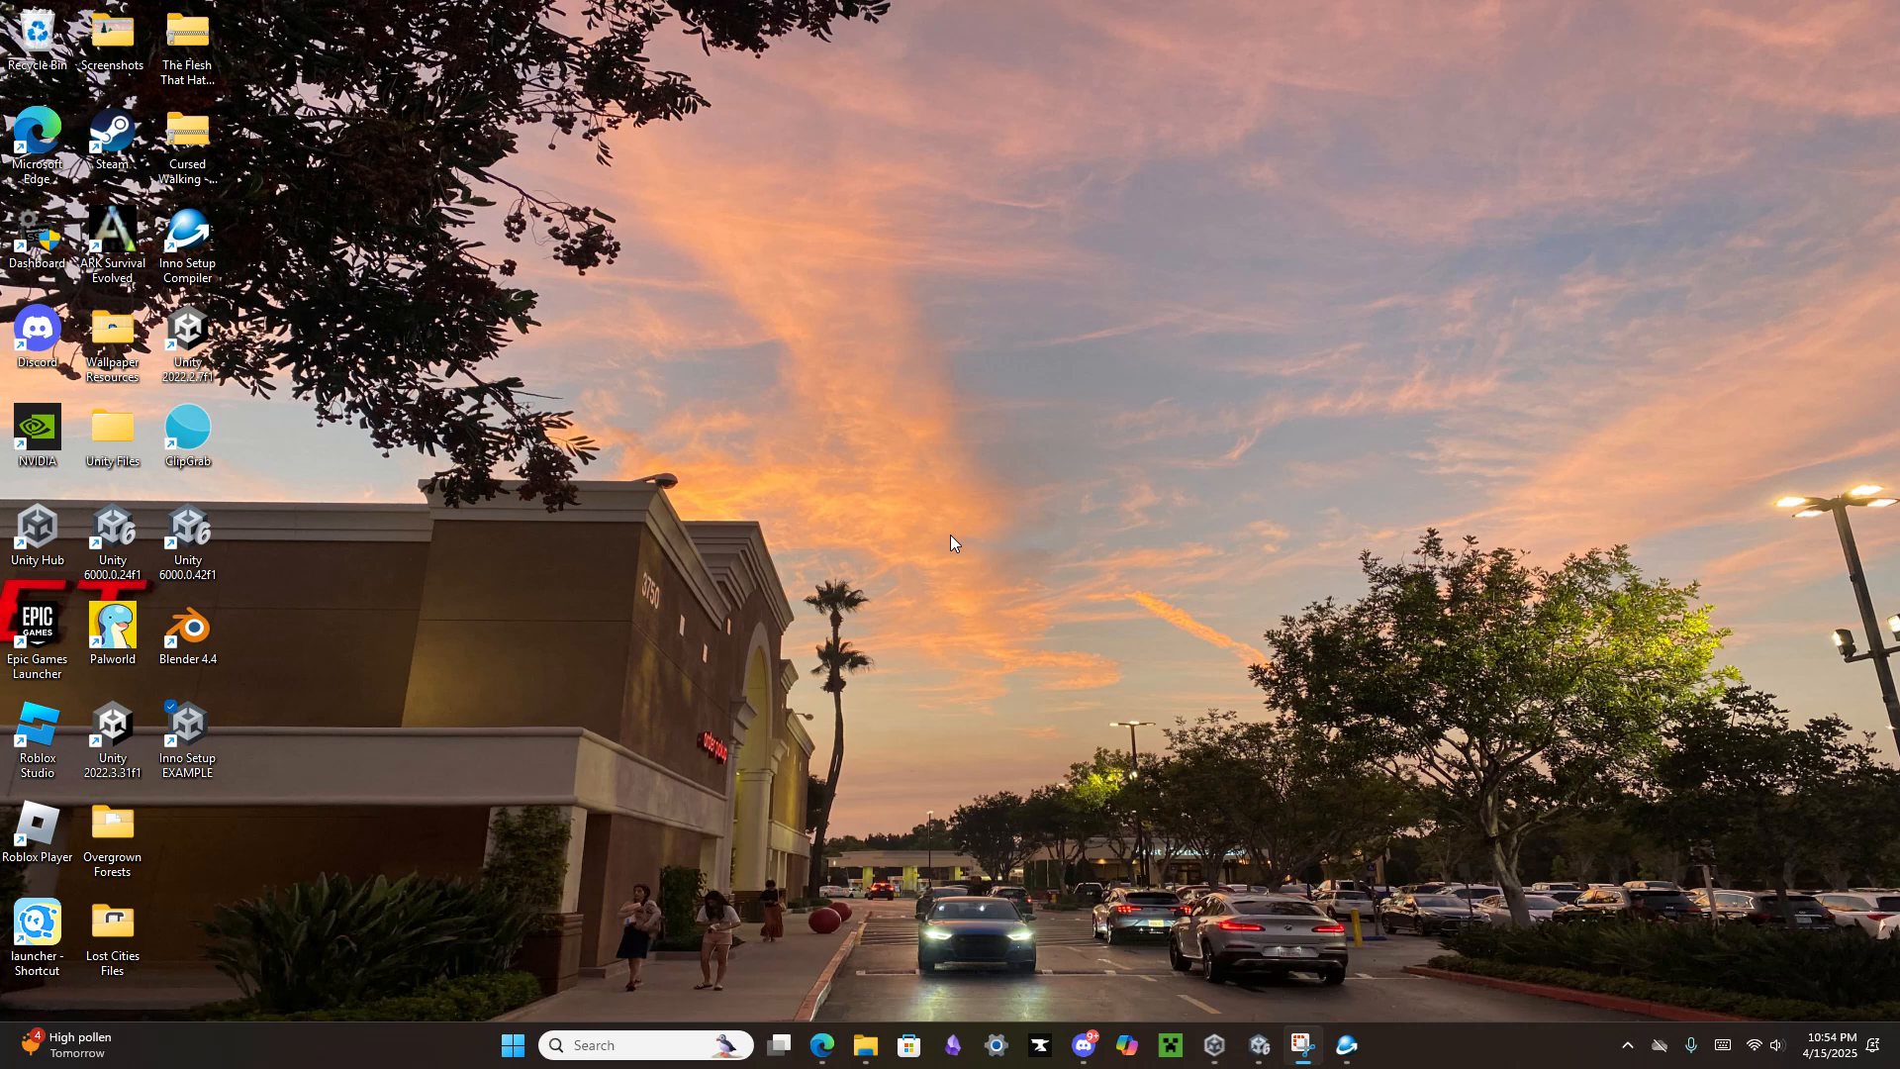
pyautogui.moveTo(900, 582); pyautogui.dragTo(889, 590)
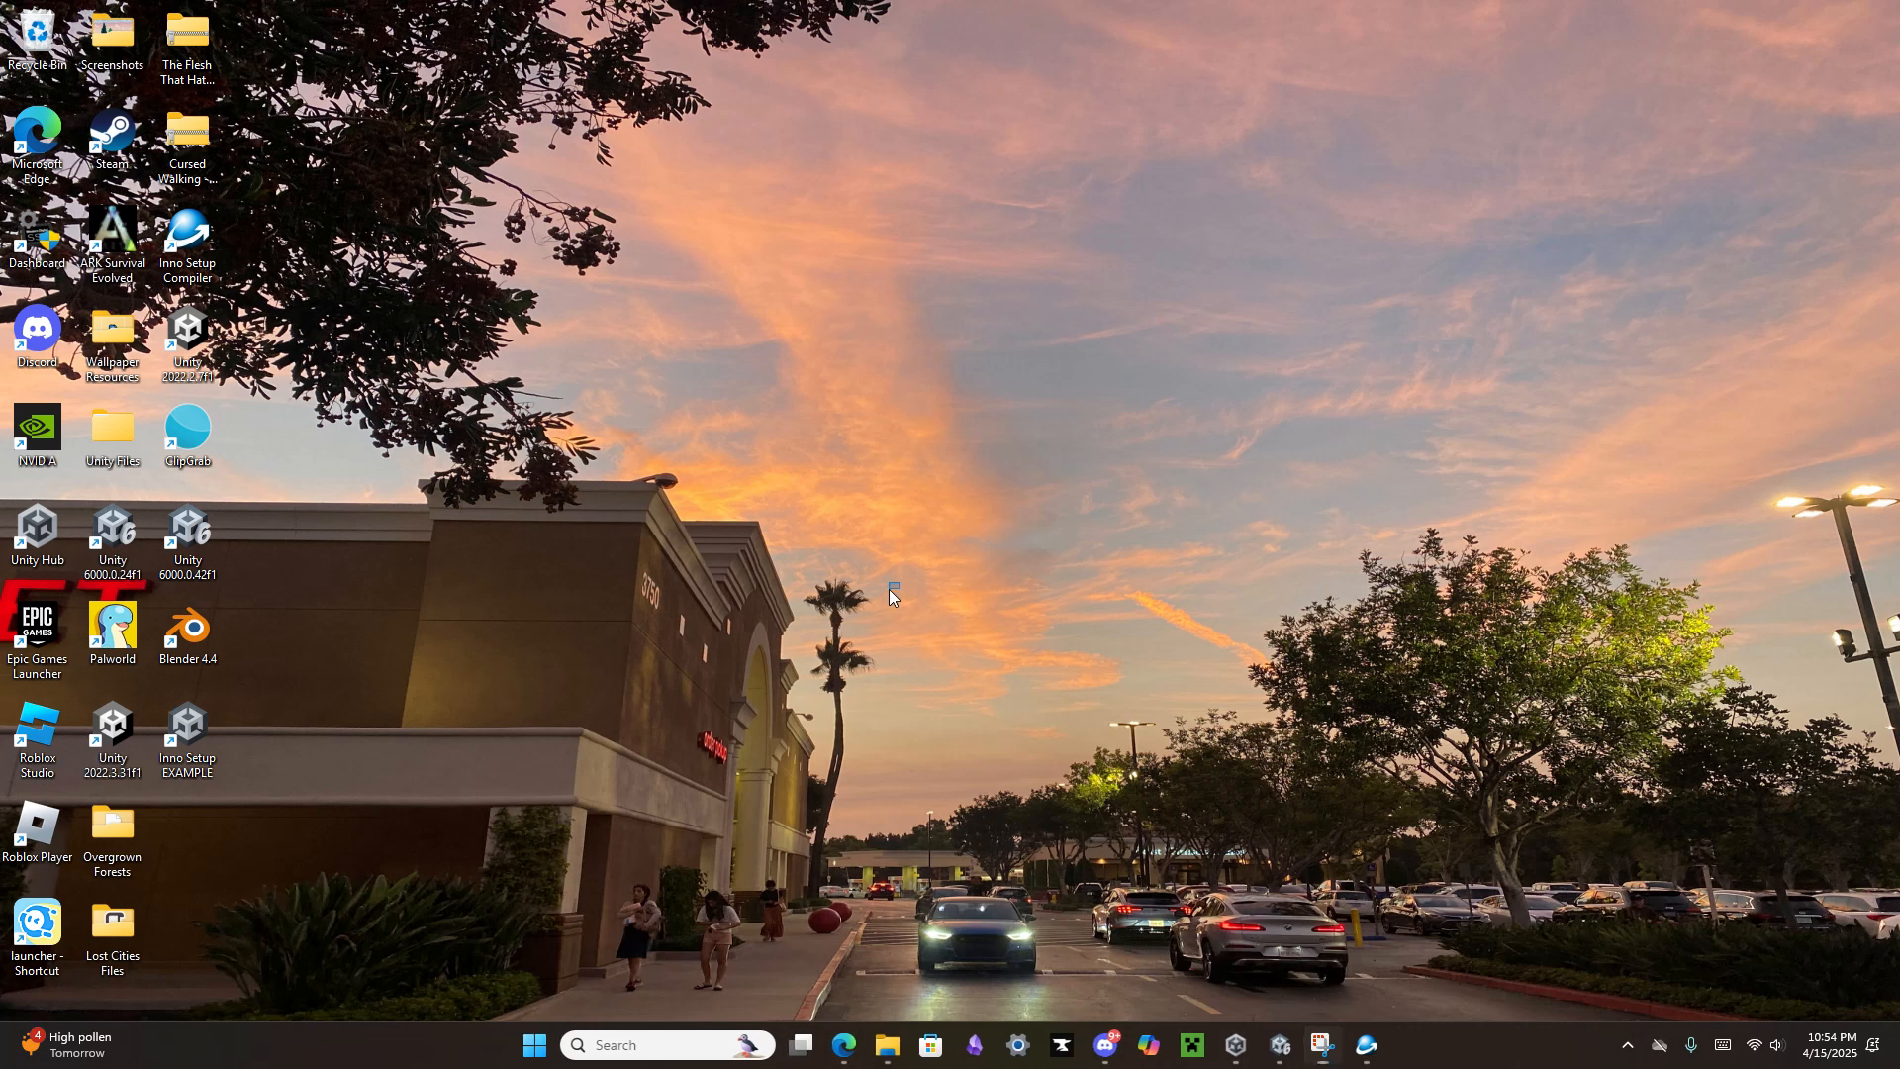
# Step: Return to the Installer folder in File Explorer and select Inno Setup EXAMPLE.exe
pyautogui.moveTo(889, 1051)
pyautogui.moveTo(961, 954)
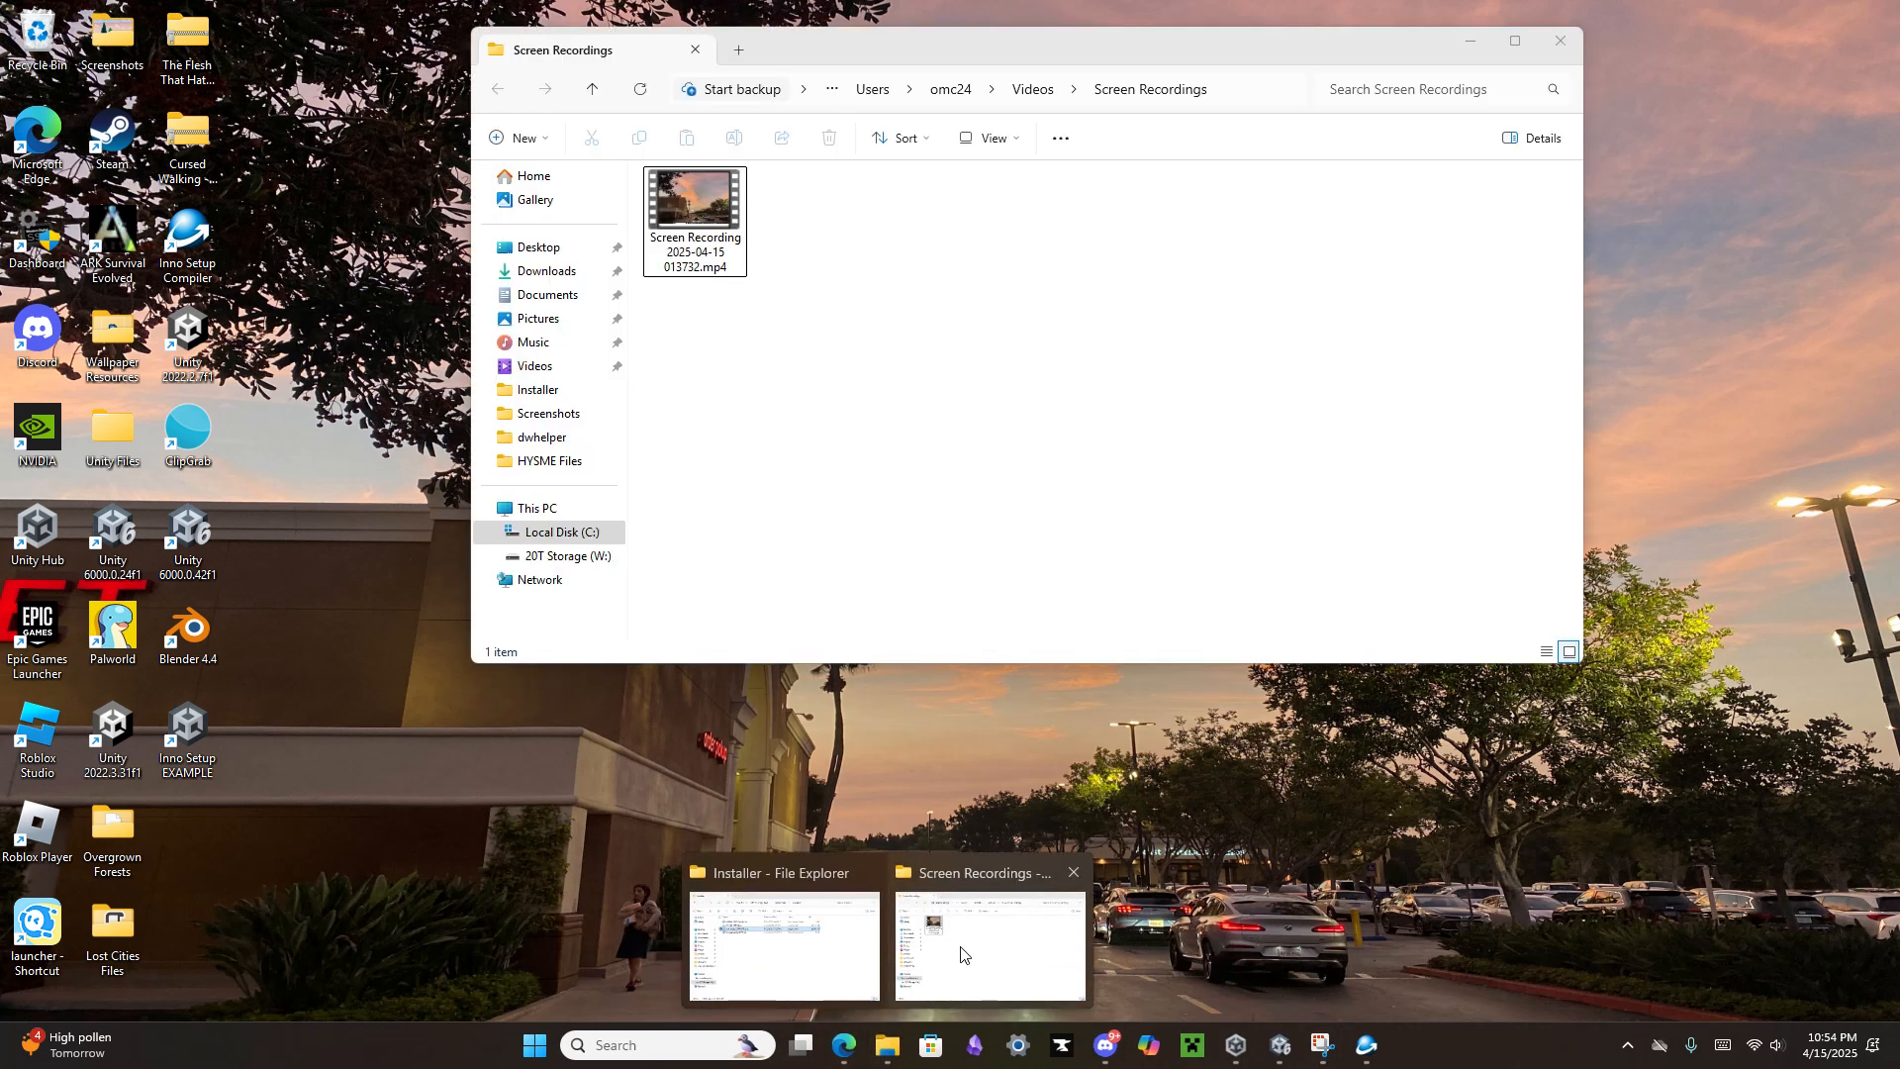
pyautogui.click(784, 945)
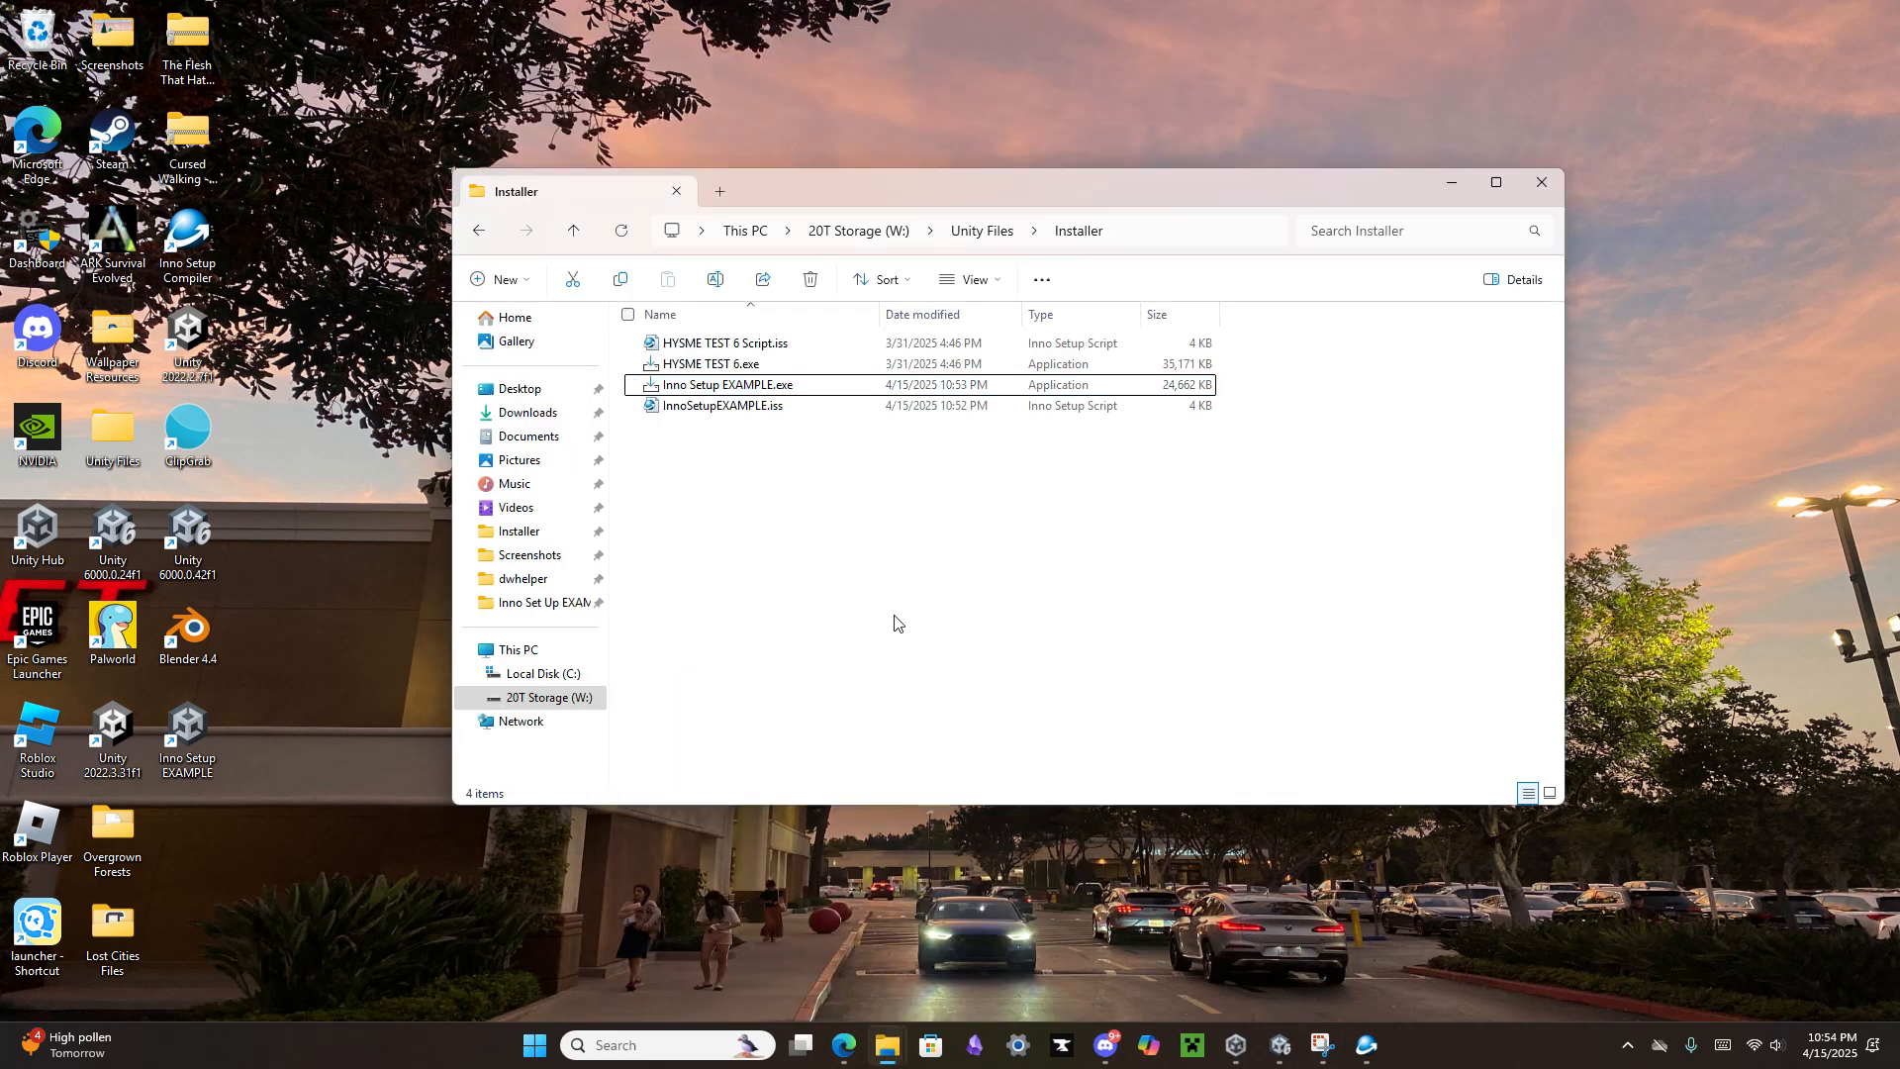
pyautogui.click(762, 388)
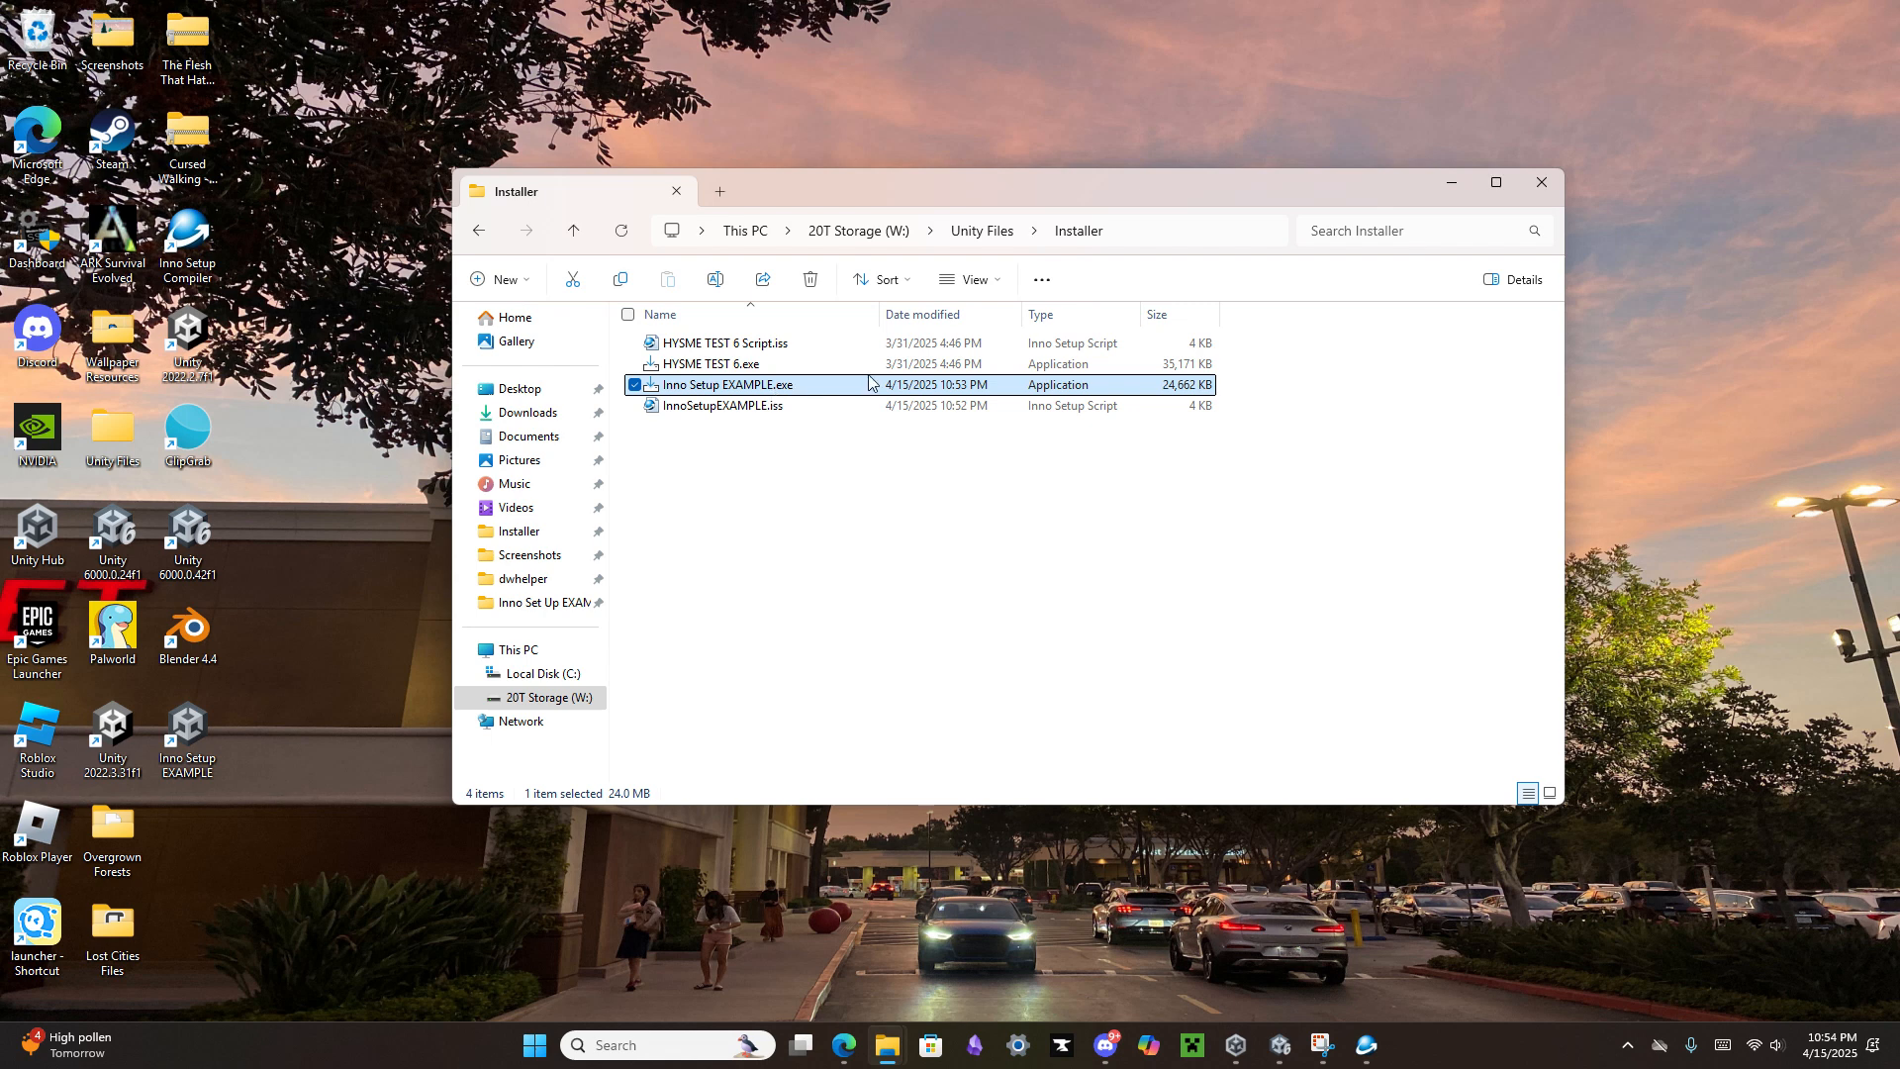